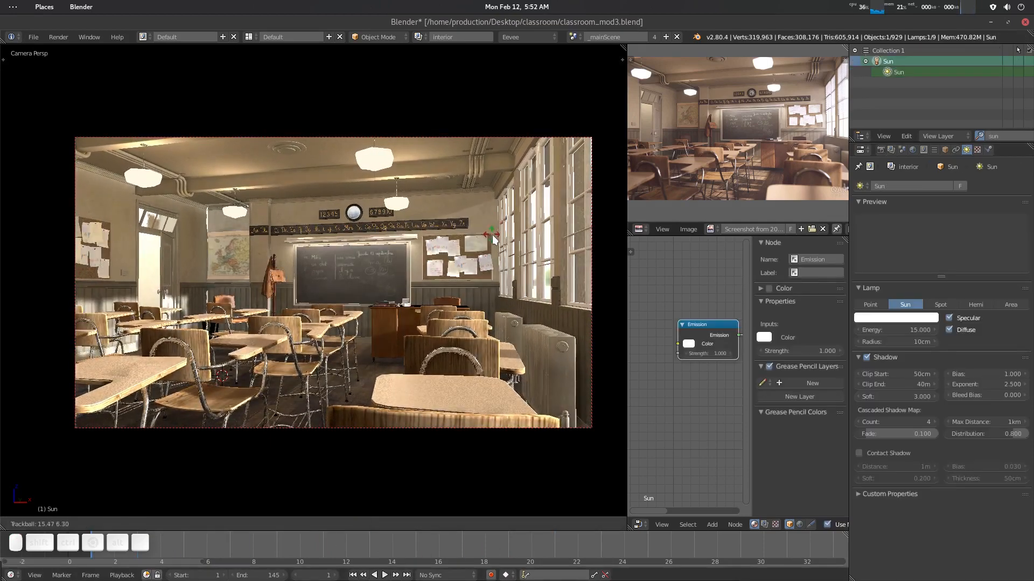
- Scale the irradiance volume probe along the Z axis around the desk
{"action": "left_click", "coordinate": [495, 239]}
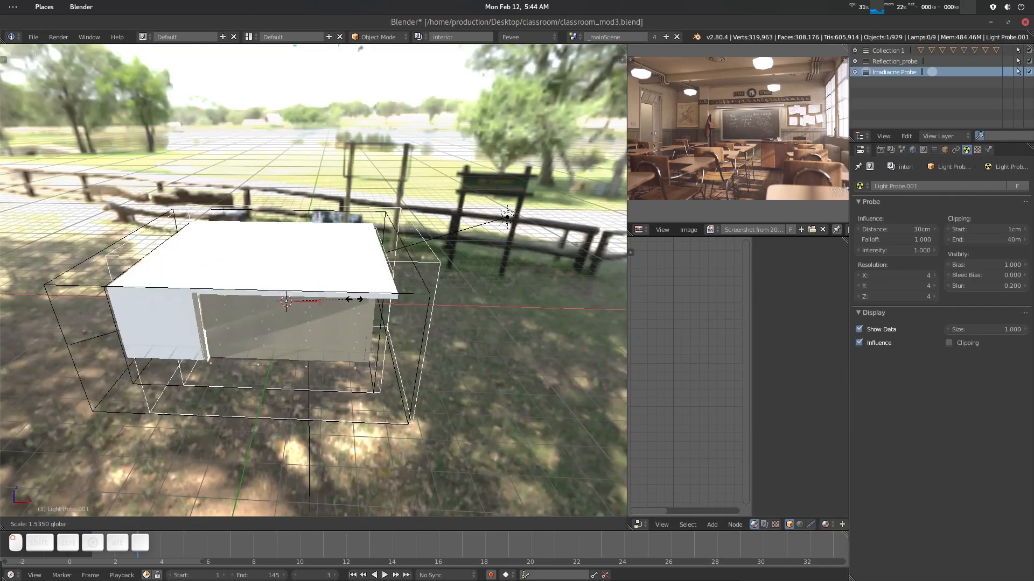
{"action": "middle_click_drag", "start_coordinate": [409, 226], "coordinate": [339, 525]}
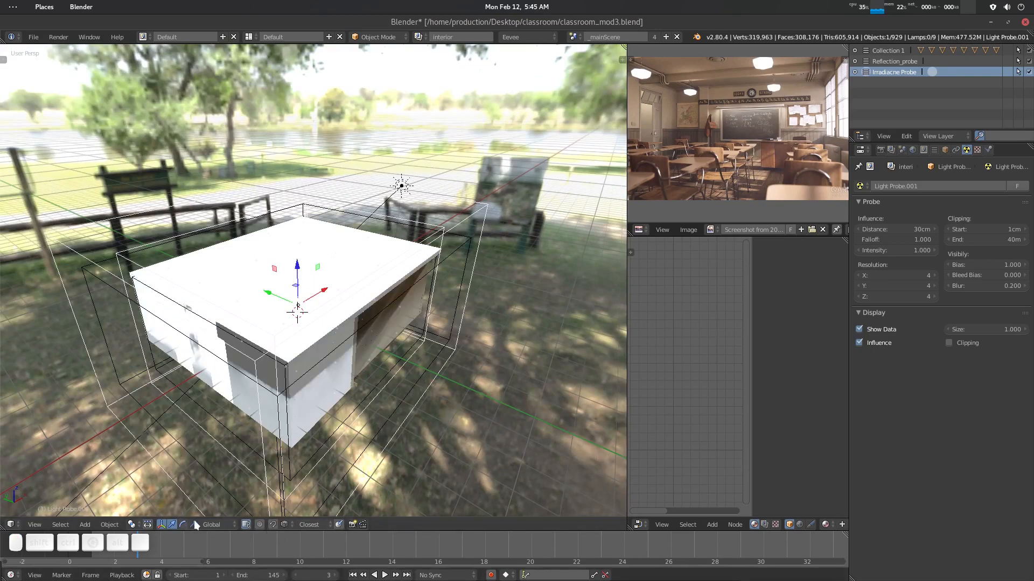
{"action": "key", "text": "s"}
{"action": "key", "text": "z"}
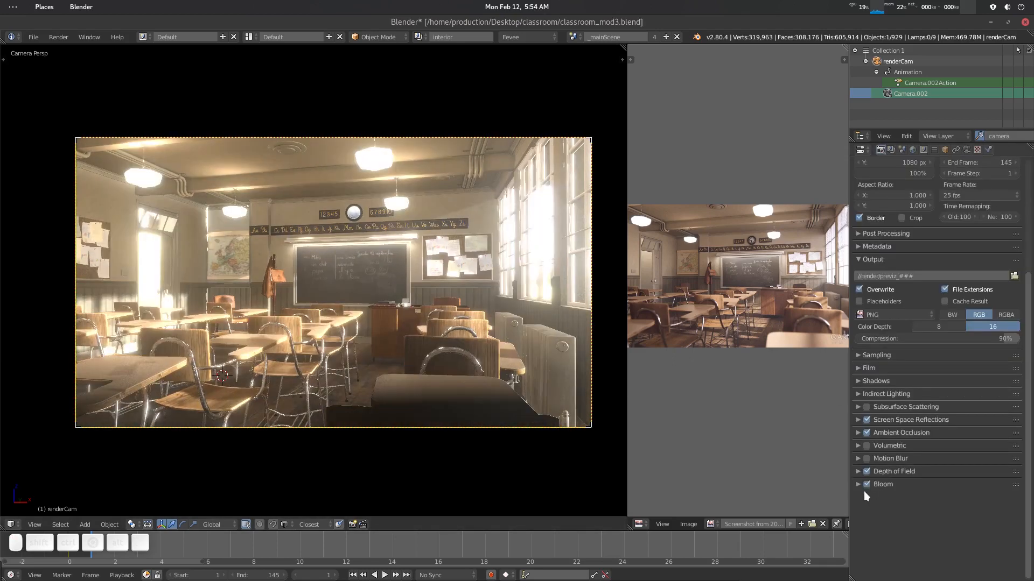
- Review the Bloom render settings and the camera's depth of field properties at frame 6
{"action": "left_click", "coordinate": [871, 485]}
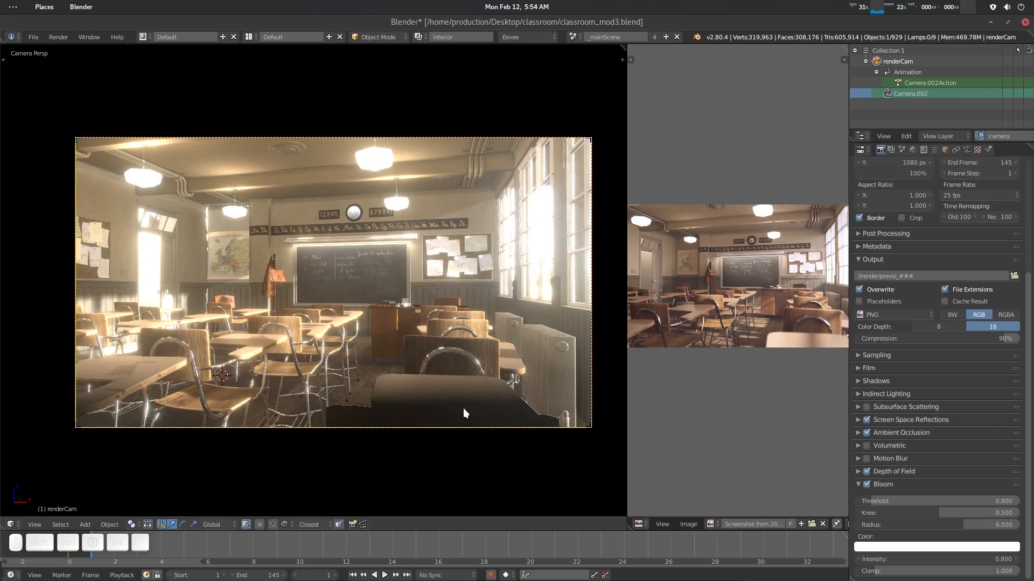
{"action": "left_click", "coordinate": [866, 471]}
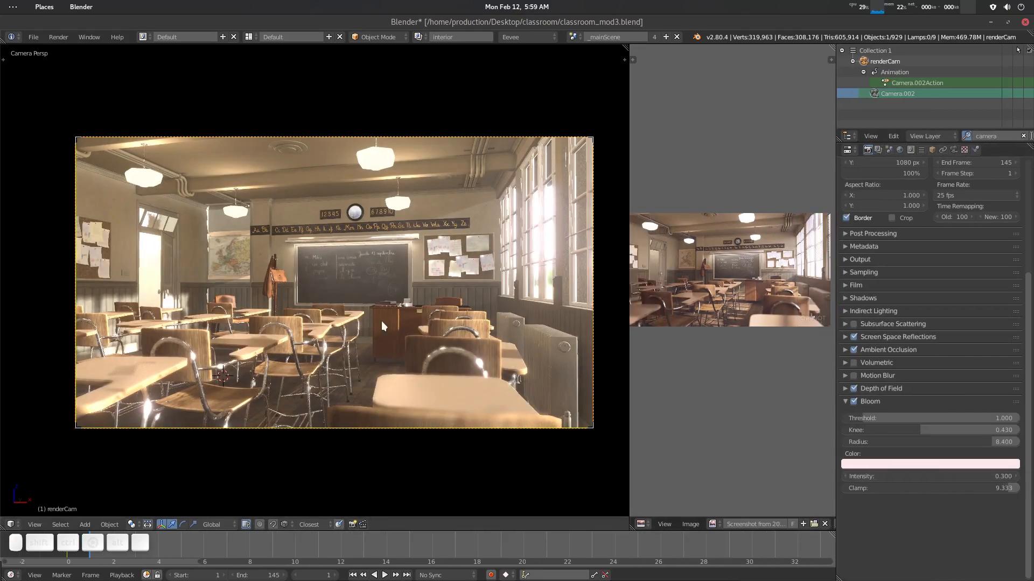
{"action": "scroll", "coordinate": [381, 327], "scroll_direction": "down", "scroll_amount": 1}
{"action": "left_click_drag", "start_coordinate": [302, 538], "coordinate": [203, 546]}
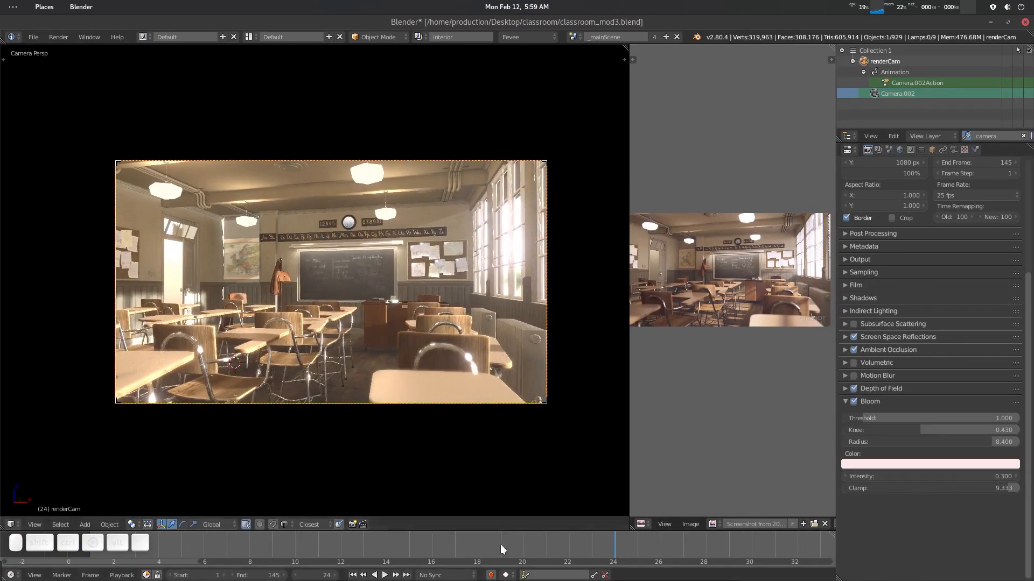
{"action": "left_click", "coordinate": [870, 401]}
{"action": "left_click", "coordinate": [953, 150]}
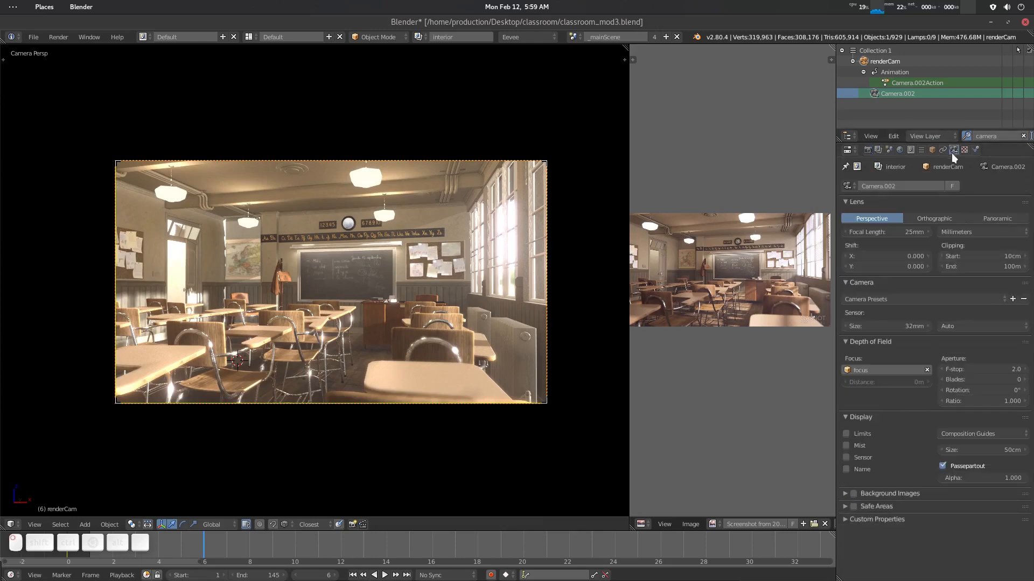
{"action": "left_click", "coordinate": [870, 150]}
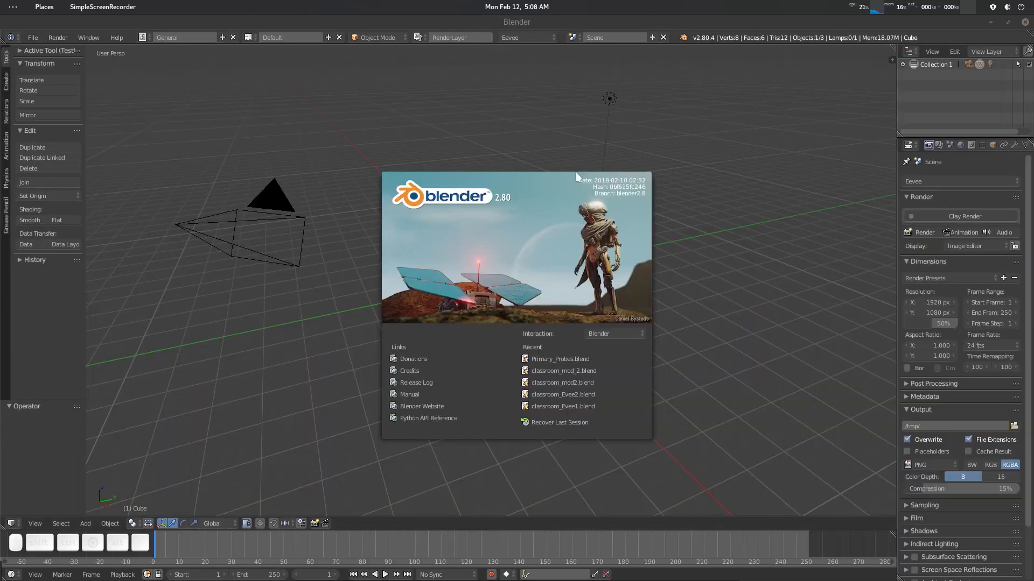
- Dismiss the splash screen and open the recent file Primary_Probes.blend
{"action": "left_click", "coordinate": [725, 172]}
{"action": "scroll", "coordinate": [544, 270], "scroll_direction": "up", "scroll_amount": 3}
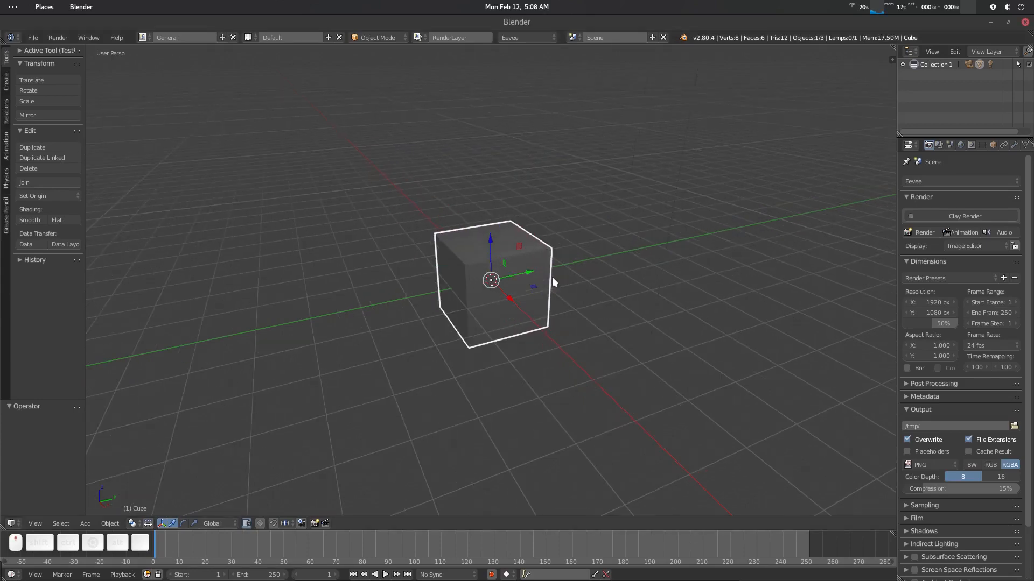
{"action": "left_click", "coordinate": [33, 37]}
{"action": "mouse_move", "coordinate": [60, 72]}
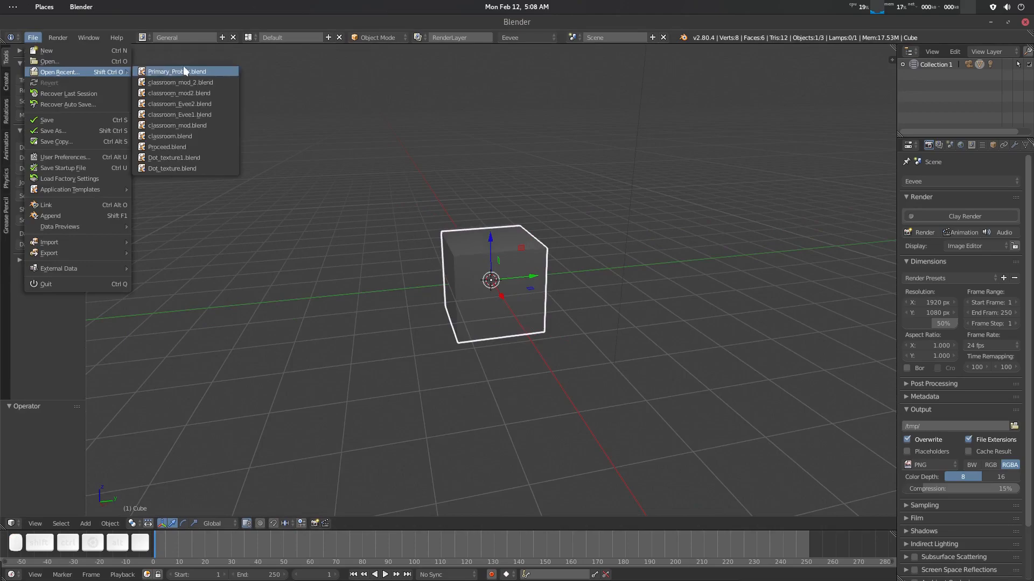
{"action": "left_click", "coordinate": [216, 71]}
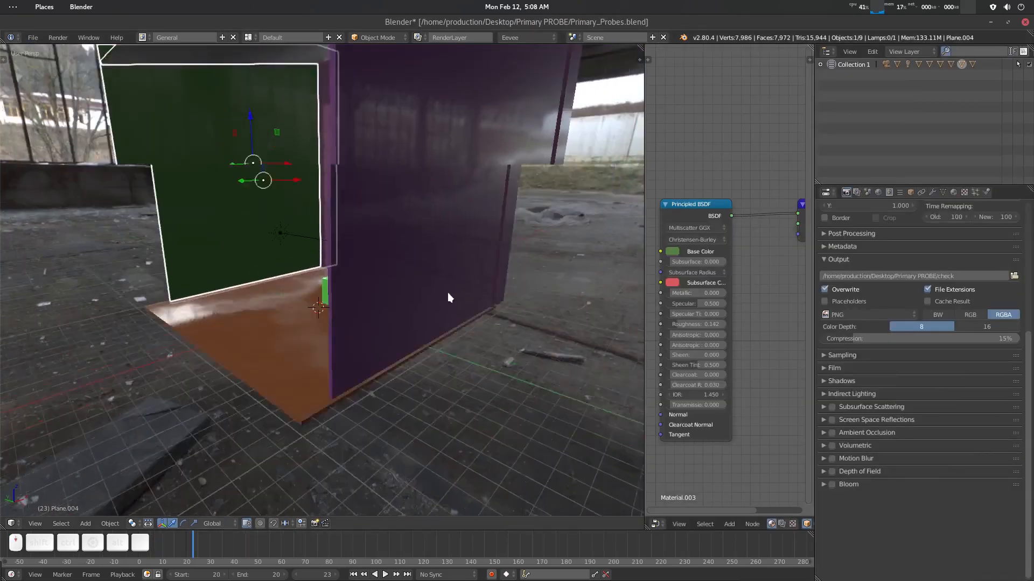
- Orbit and zoom around the scene, selecting the chrome sphere and the green wall to inspect them
{"action": "scroll", "coordinate": [448, 292], "scroll_direction": "down", "scroll_amount": 3}
{"action": "key", "text": "a"}
{"action": "middle_click_drag", "start_coordinate": [291, 256], "coordinate": [426, 304]}
{"action": "scroll", "coordinate": [397, 295], "scroll_direction": "up", "scroll_amount": 3}
{"action": "scroll", "coordinate": [431, 288], "scroll_direction": "up", "scroll_amount": 3}
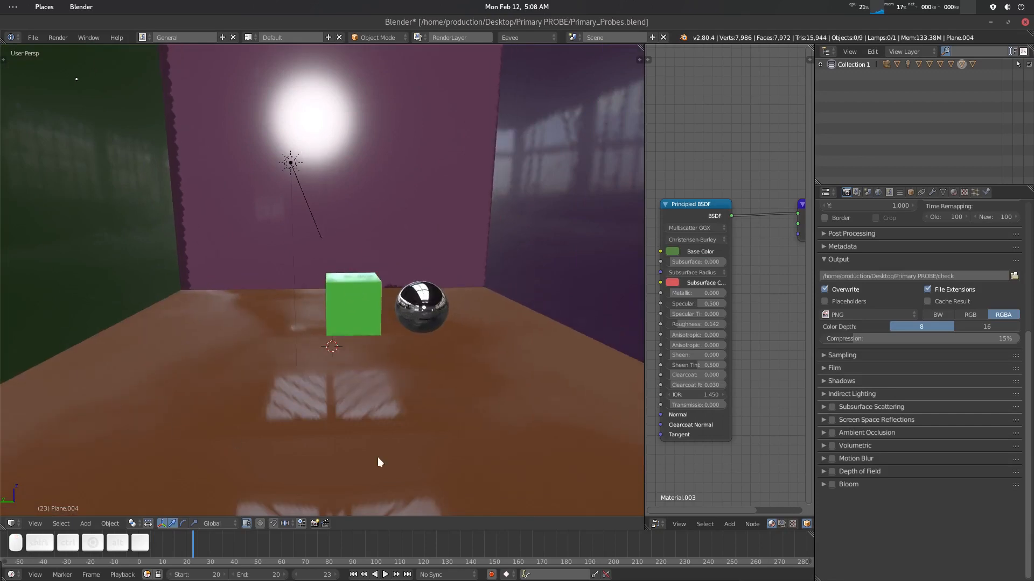
{"action": "left_click", "coordinate": [423, 308]}
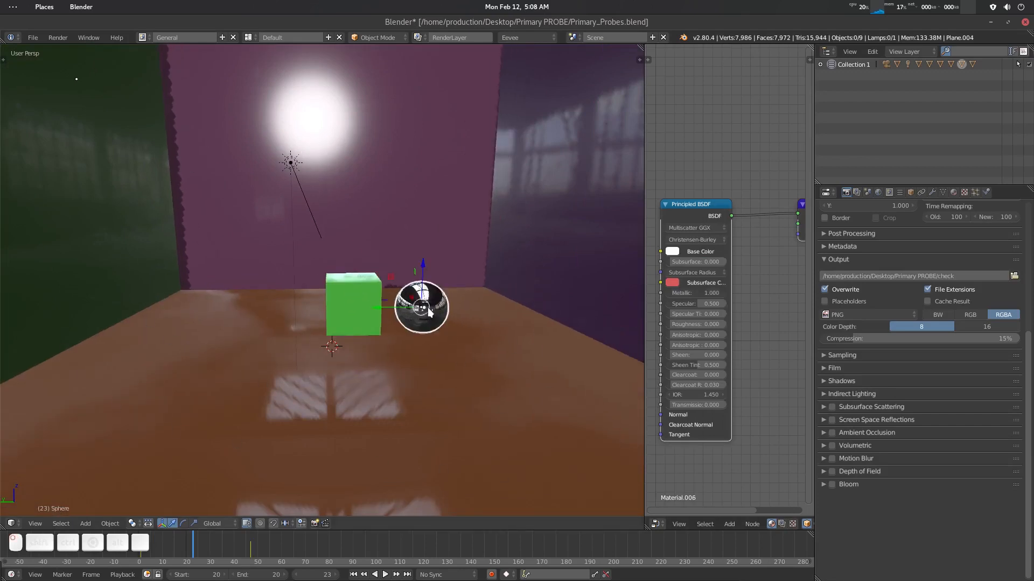
{"action": "middle_click_drag", "start_coordinate": [506, 351], "coordinate": [363, 320]}
{"action": "left_click", "coordinate": [272, 229]}
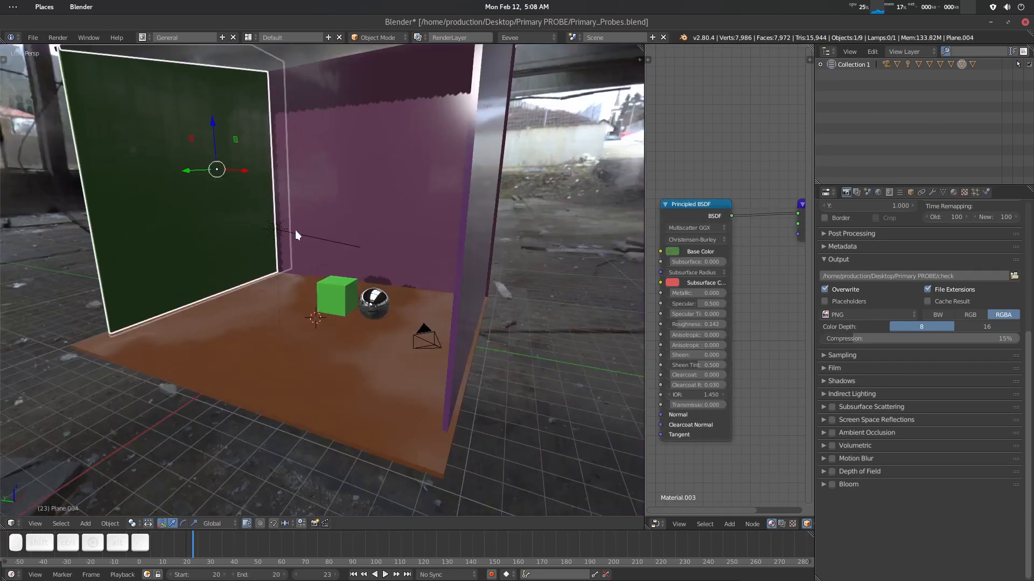
- Orbit and zoom the view to examine the room from outside and then close up on the cube and sphere
{"action": "left_click", "coordinate": [295, 231]}
{"action": "middle_click_drag", "start_coordinate": [295, 231], "coordinate": [376, 211]}
{"action": "key", "text": "alt+a"}
{"action": "scroll", "coordinate": [380, 188], "scroll_direction": "down", "scroll_amount": 4}
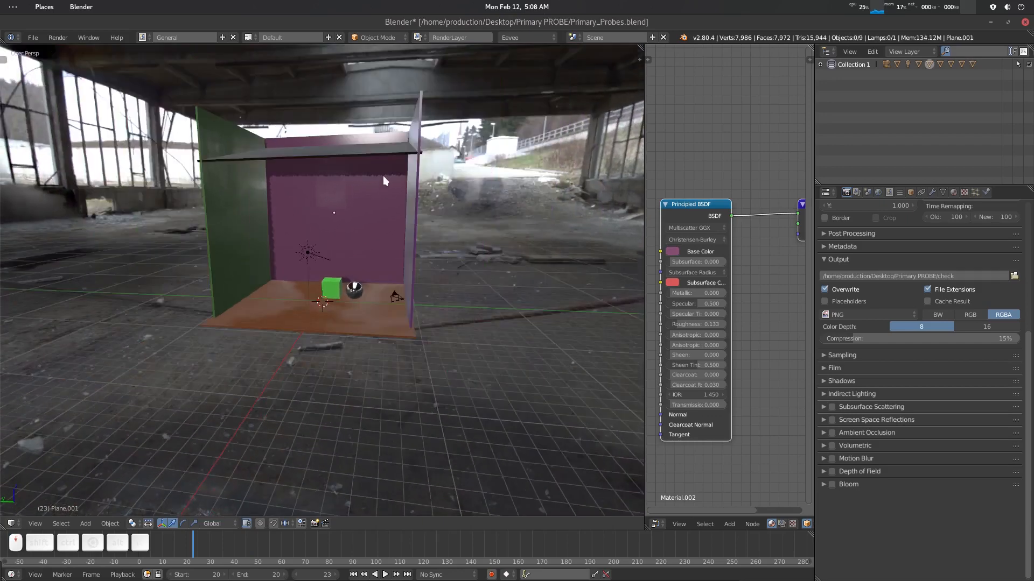
{"action": "middle_click_drag", "start_coordinate": [382, 176], "coordinate": [379, 233], "text": "shift"}
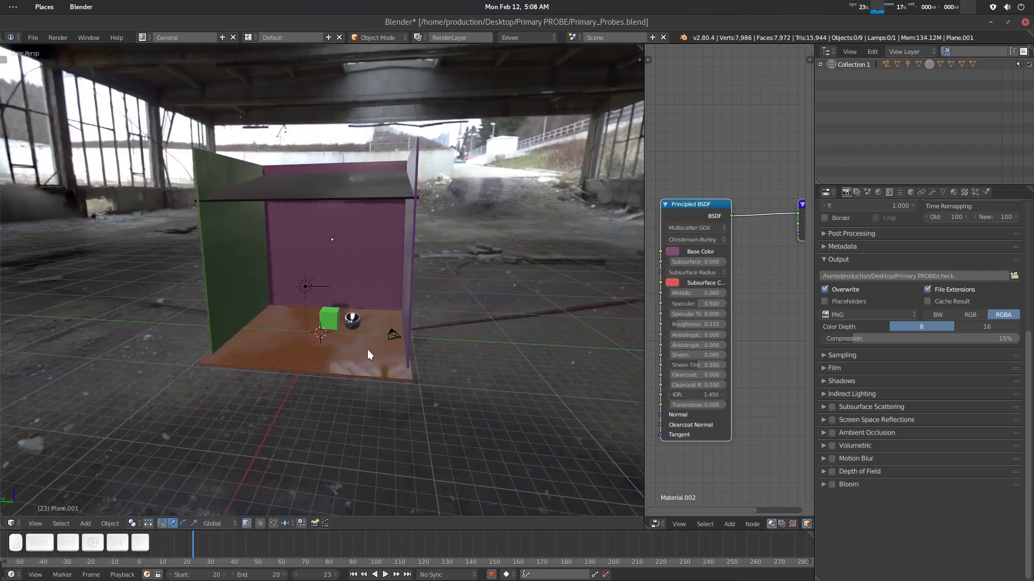
{"action": "scroll", "coordinate": [367, 350], "scroll_direction": "up", "scroll_amount": 7}
{"action": "middle_click_drag", "start_coordinate": [395, 360], "coordinate": [411, 326], "text": "shift"}
{"action": "scroll", "coordinate": [420, 348], "scroll_direction": "up", "scroll_amount": 1}
{"action": "scroll", "coordinate": [436, 336], "scroll_direction": "down", "scroll_amount": 1}
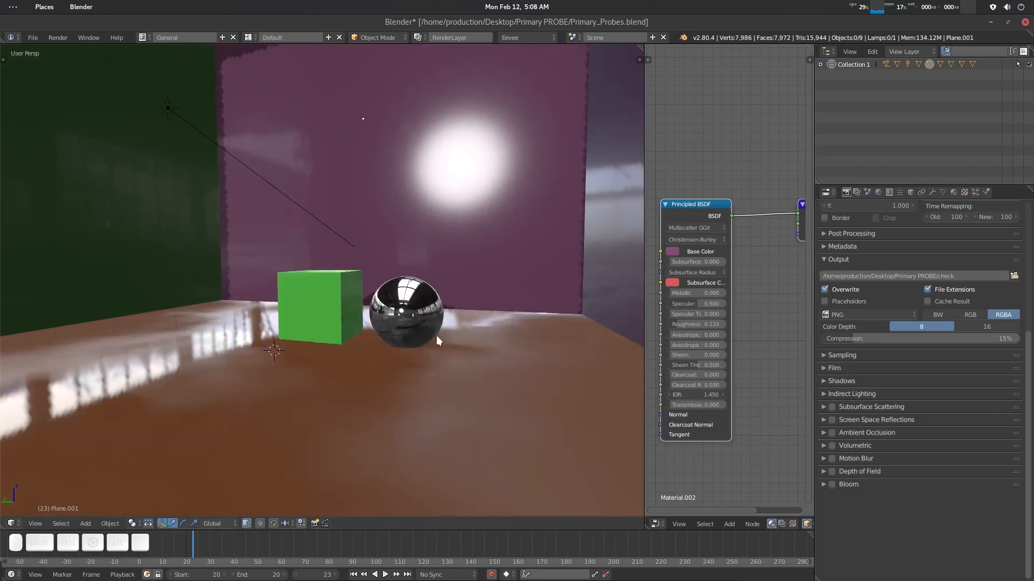
{"action": "scroll", "coordinate": [403, 318], "scroll_direction": "down", "scroll_amount": 2}
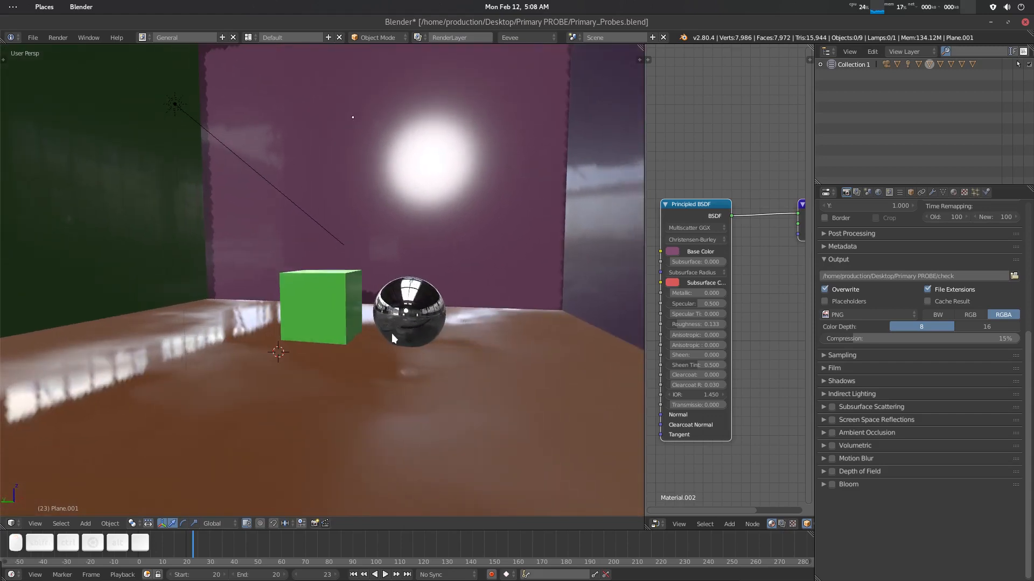
{"action": "middle_click_drag", "start_coordinate": [392, 334], "coordinate": [367, 323]}
{"action": "scroll", "coordinate": [425, 341], "scroll_direction": "up", "scroll_amount": 3}
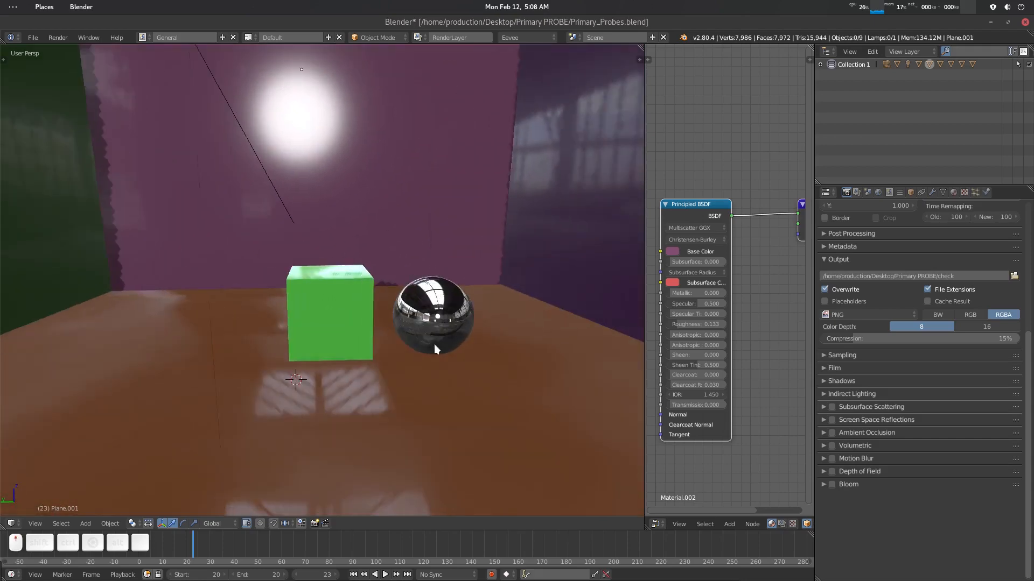
{"action": "middle_click_drag", "start_coordinate": [434, 344], "coordinate": [381, 352]}
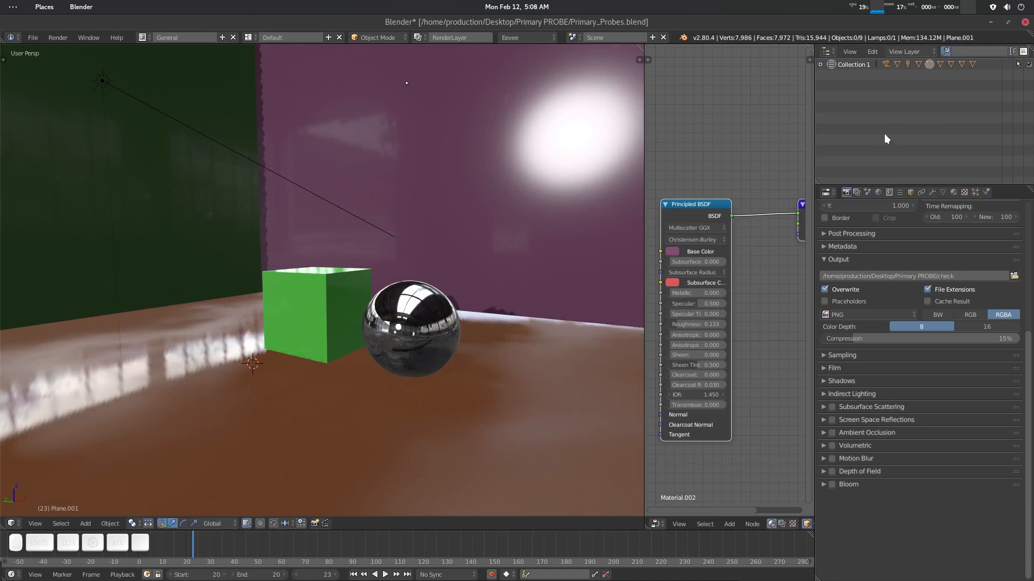
- Create a new collection in the outliner and rename it Reflection_probe
{"action": "left_click", "coordinate": [873, 51]}
{"action": "left_click", "coordinate": [873, 78]}
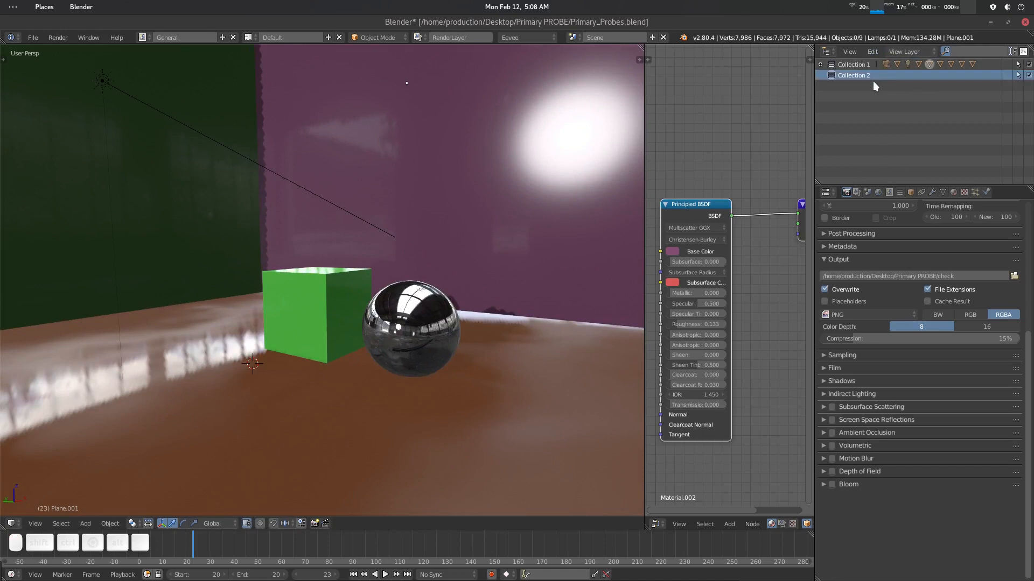
{"action": "double_click", "coordinate": [867, 73]}
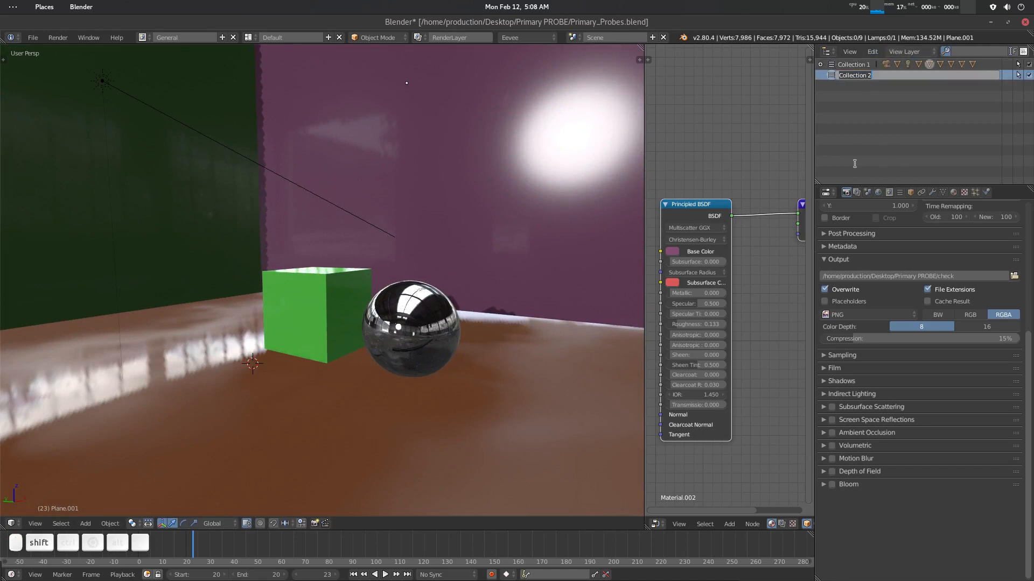
{"action": "type", "text": "Reflection"}
{"action": "key", "text": "Return"}
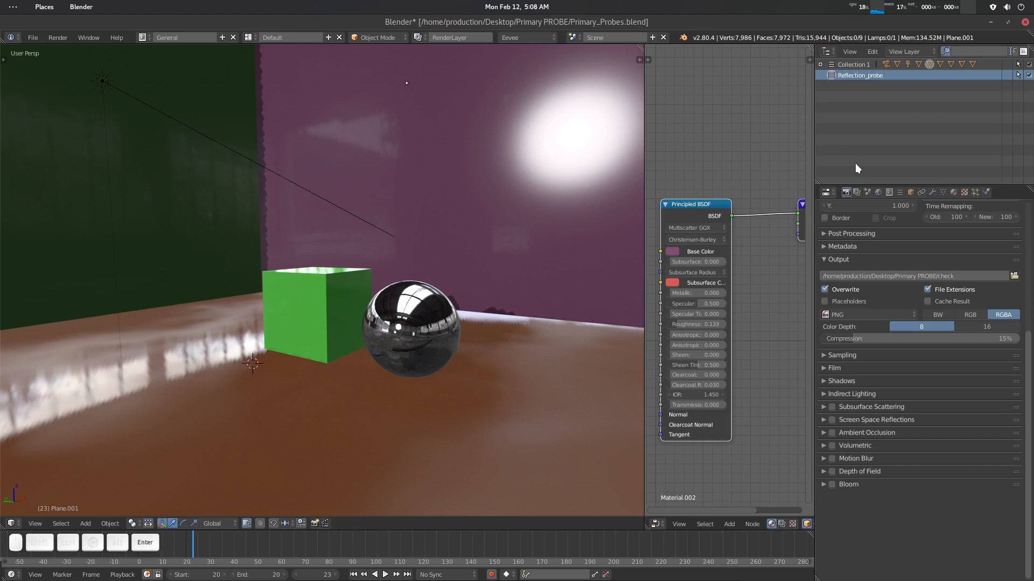
- Add a Reflection Cubemap light probe to the scene
{"action": "scroll", "coordinate": [305, 312], "scroll_direction": "down", "scroll_amount": 3}
{"action": "scroll", "coordinate": [309, 321], "scroll_direction": "up", "scroll_amount": 1}
{"action": "key", "text": "shift+a"}
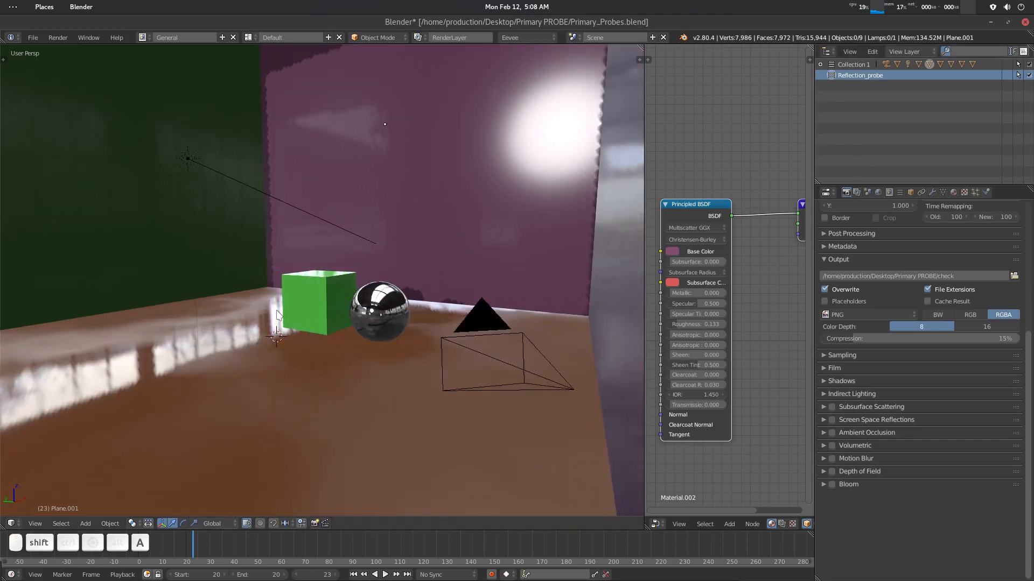
{"action": "mouse_move", "coordinate": [277, 310]}
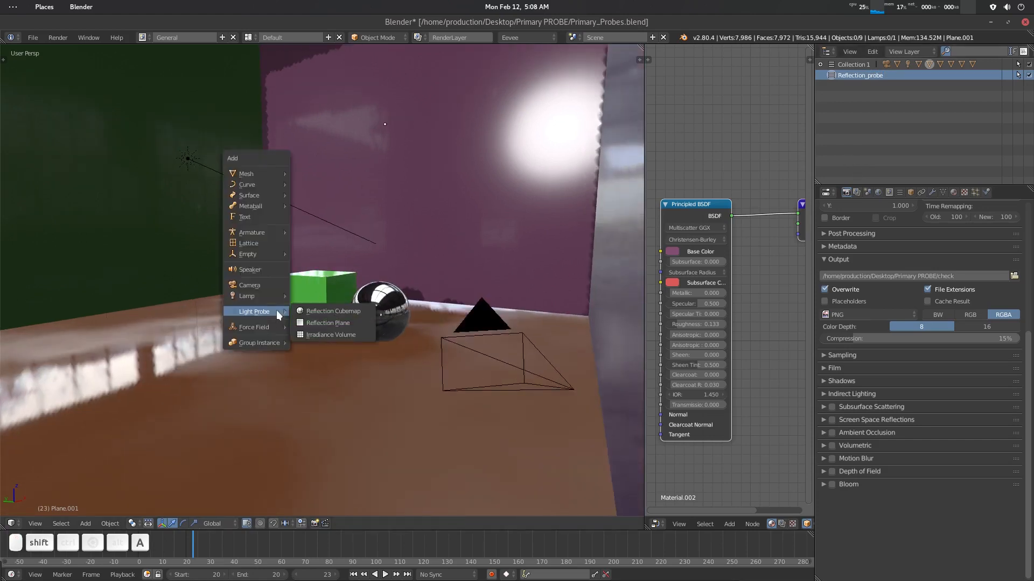
{"action": "left_click", "coordinate": [330, 312]}
- Try to scale the reflection cubemap probe near the cube
{"action": "scroll", "coordinate": [315, 350], "scroll_direction": "up", "scroll_amount": 1}
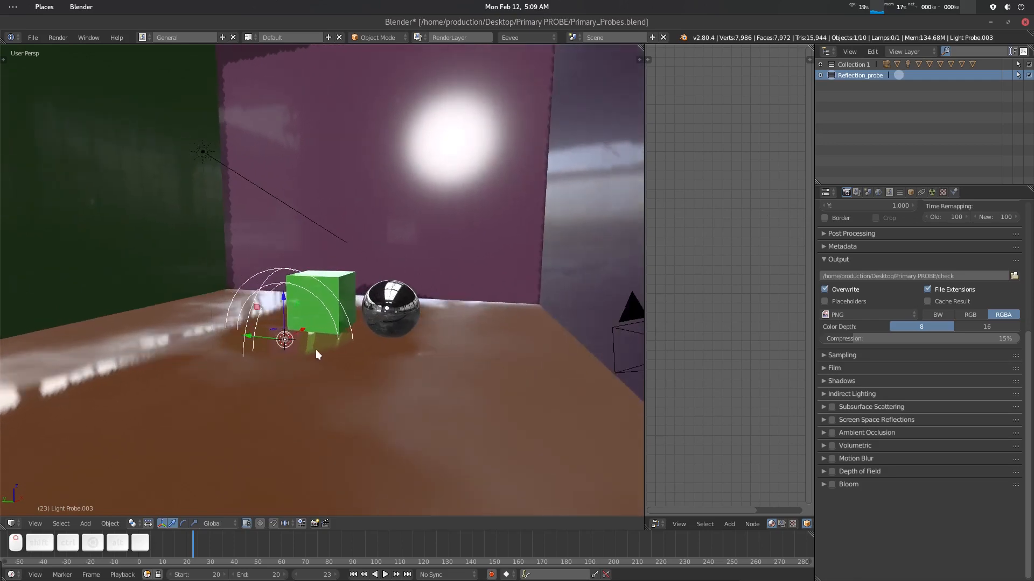
{"action": "scroll", "coordinate": [317, 354], "scroll_direction": "up", "scroll_amount": 4}
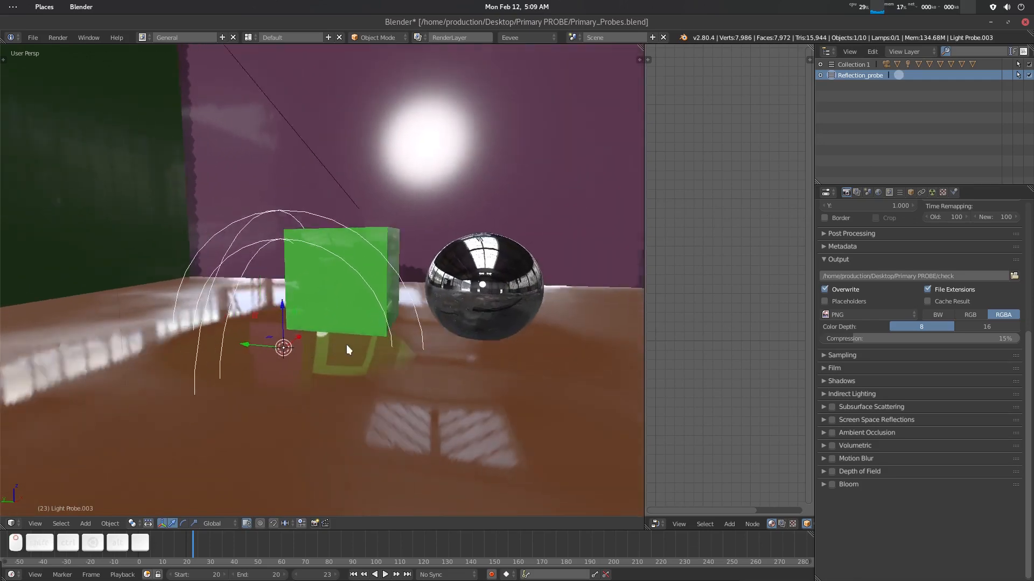
{"action": "middle_click_drag", "start_coordinate": [346, 345], "coordinate": [305, 348]}
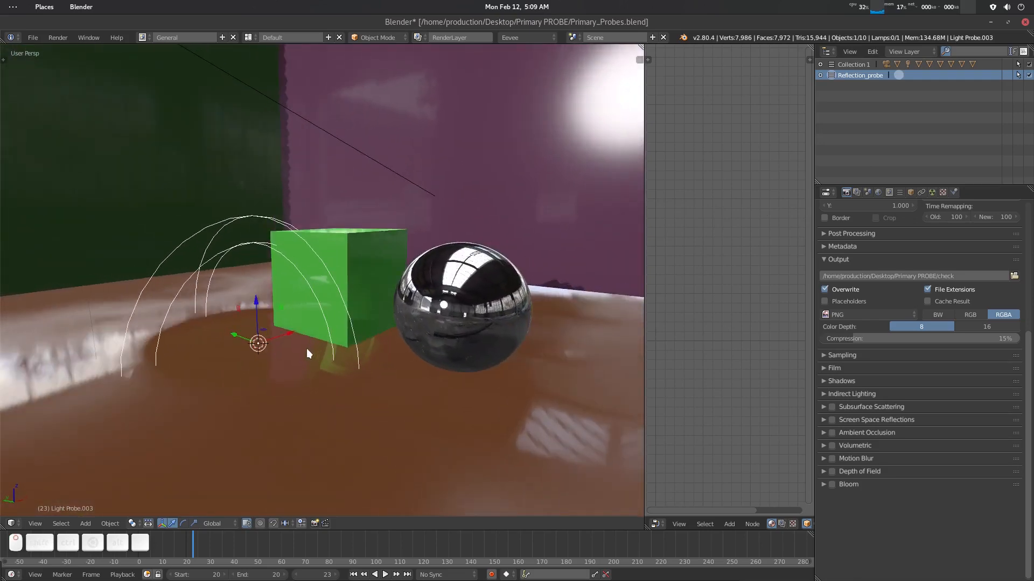
{"action": "key", "text": "s"}
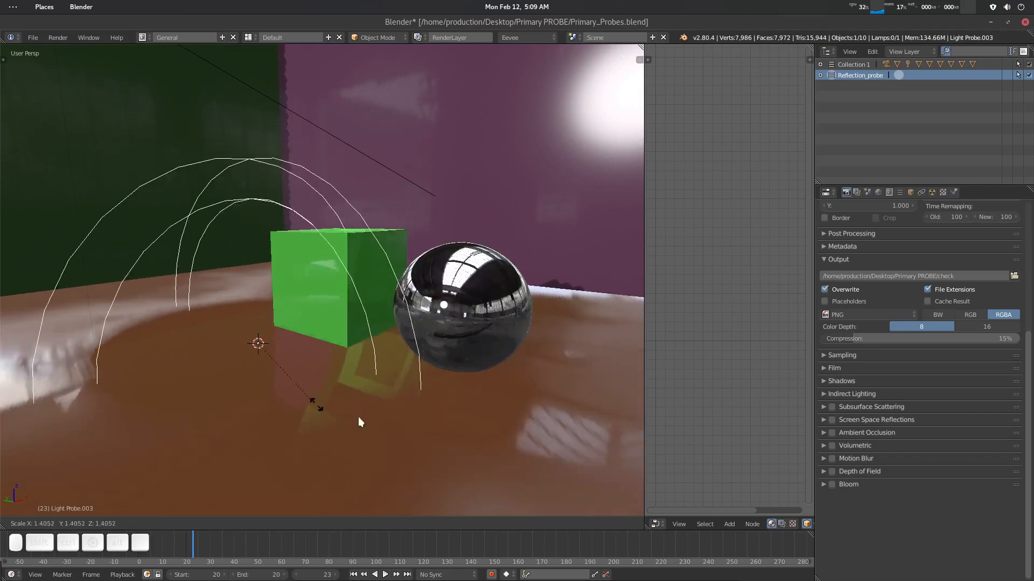
{"action": "key", "text": "Escape"}
- Orbit out to the whole room and try scaling the probe up to cover it
{"action": "scroll", "coordinate": [353, 379], "scroll_direction": "down", "scroll_amount": 3}
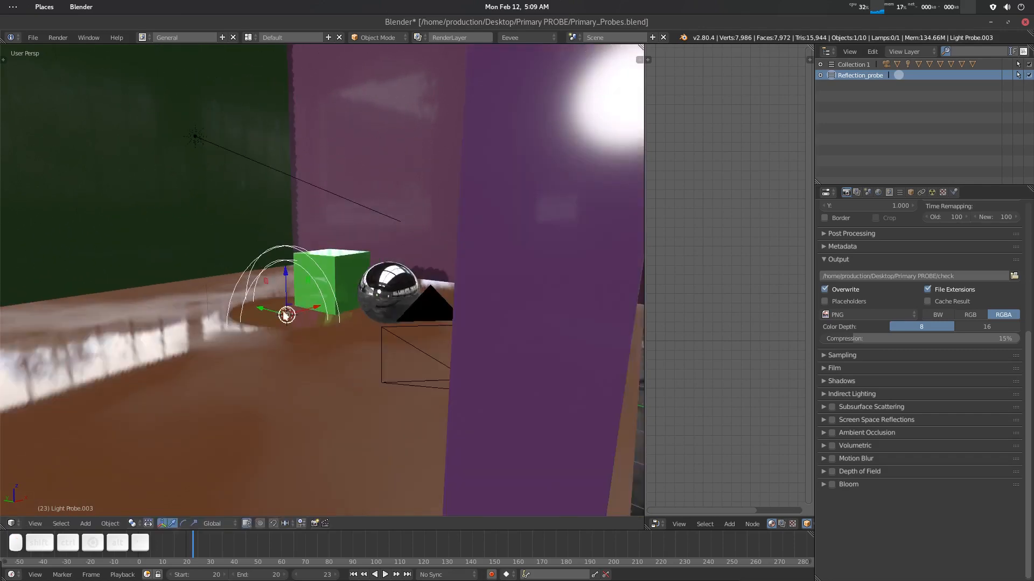
{"action": "middle_click_drag", "start_coordinate": [339, 303], "coordinate": [389, 312]}
{"action": "scroll", "coordinate": [390, 312], "scroll_direction": "down", "scroll_amount": 4}
{"action": "scroll", "coordinate": [435, 253], "scroll_direction": "down", "scroll_amount": 3}
{"action": "middle_click_drag", "start_coordinate": [435, 254], "coordinate": [409, 285]}
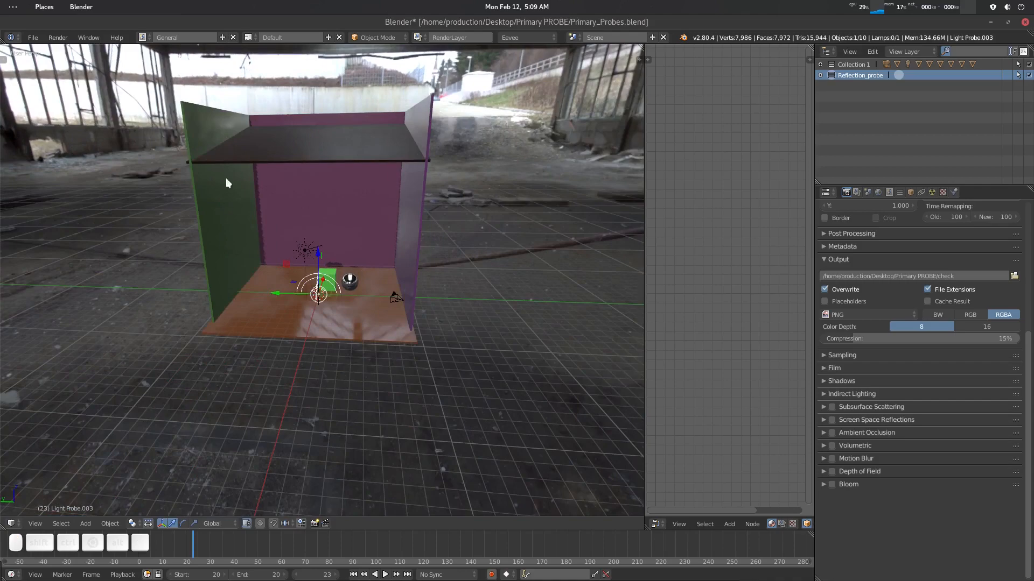
{"action": "scroll", "coordinate": [337, 313], "scroll_direction": "up", "scroll_amount": 3}
{"action": "middle_click_drag", "start_coordinate": [342, 309], "coordinate": [429, 91]}
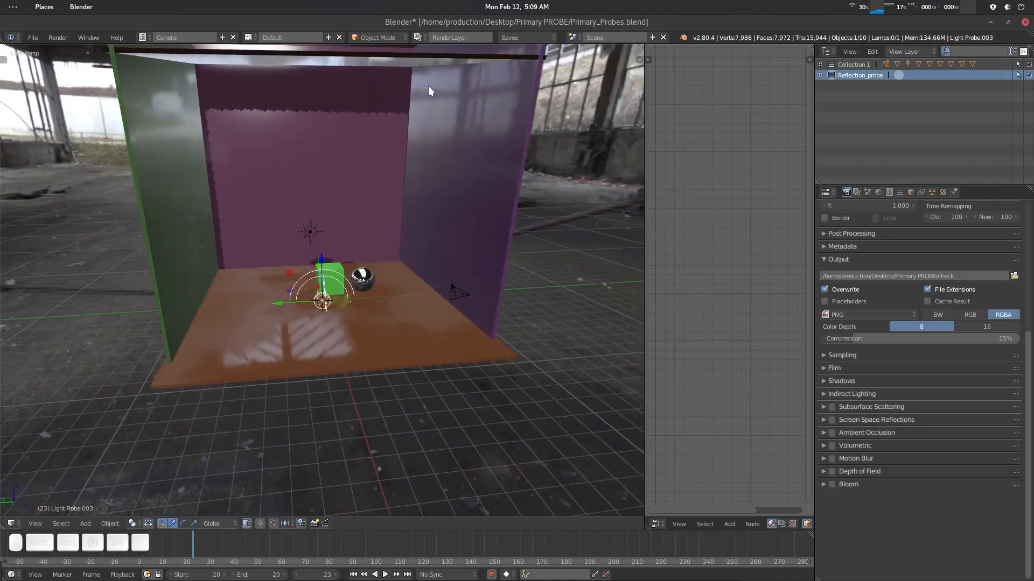
{"action": "middle_click_drag", "start_coordinate": [275, 365], "coordinate": [353, 326]}
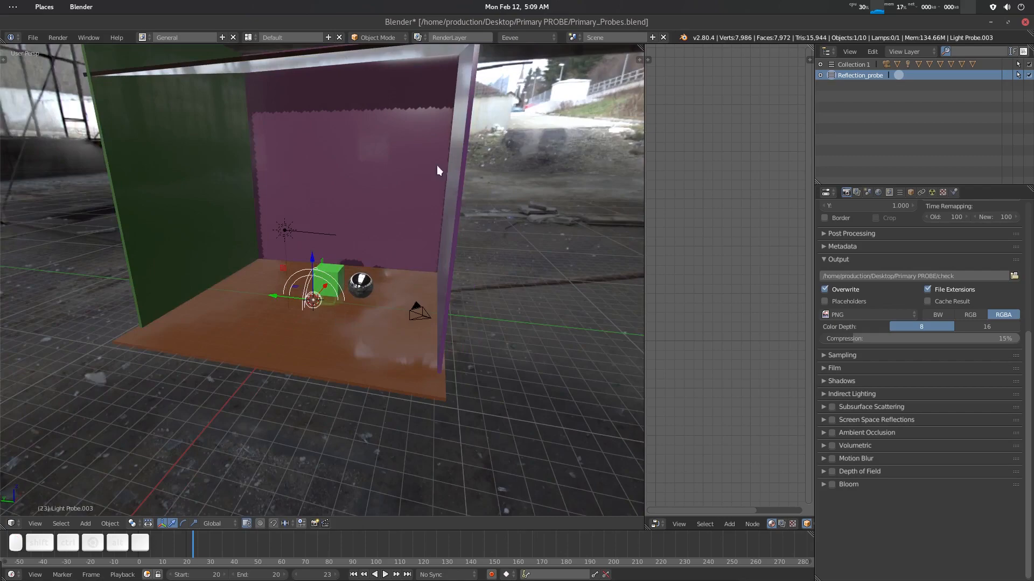
{"action": "key", "text": "s"}
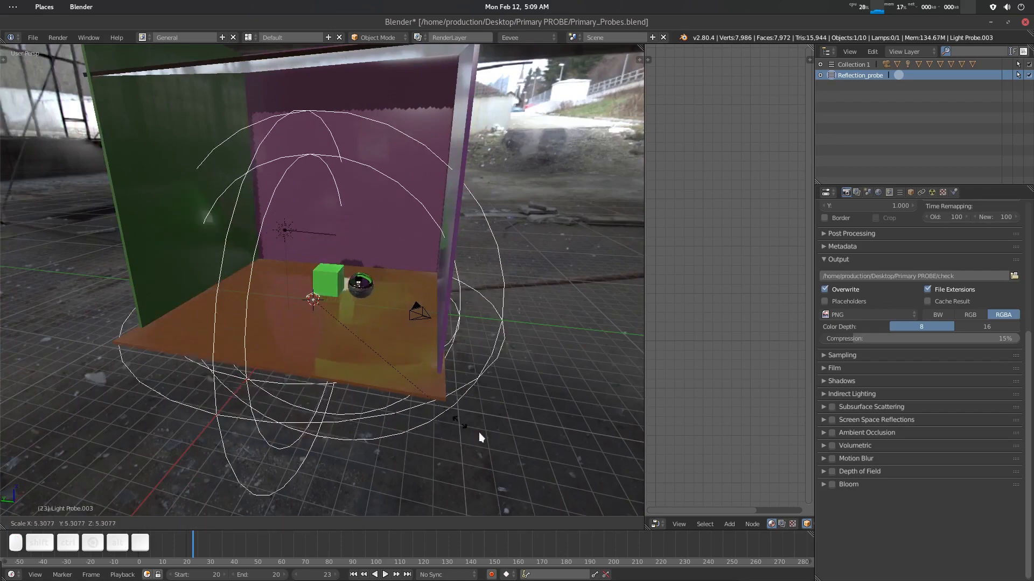
{"action": "key", "text": "Escape"}
- Open the reflection probe's object data properties
{"action": "middle_click_drag", "start_coordinate": [310, 288], "coordinate": [360, 326]}
{"action": "scroll", "coordinate": [366, 310], "scroll_direction": "up", "scroll_amount": 3}
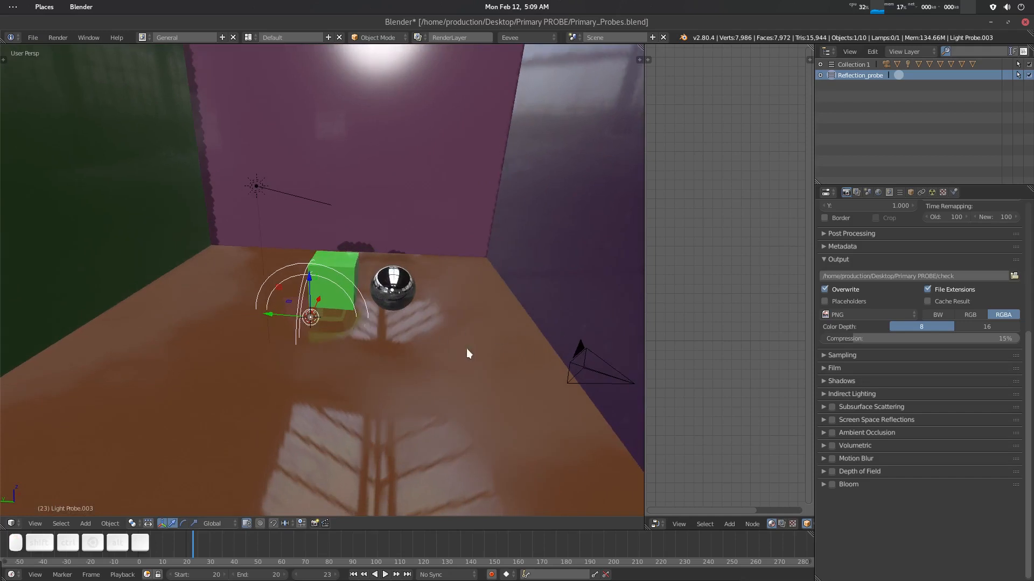
{"action": "left_click", "coordinate": [933, 192]}
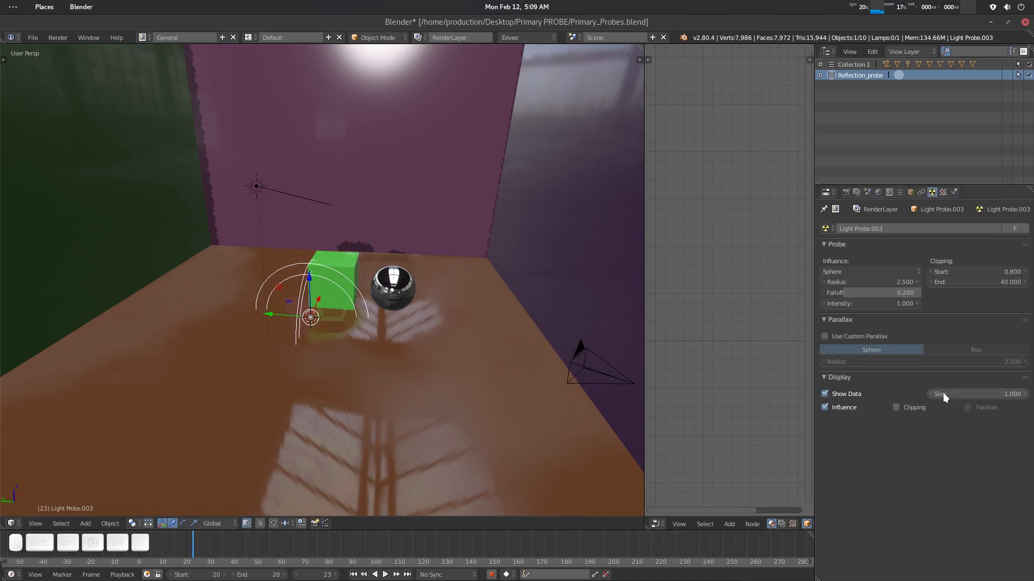
- Set the reflection probe's display size to 10
{"action": "left_click", "coordinate": [958, 394]}
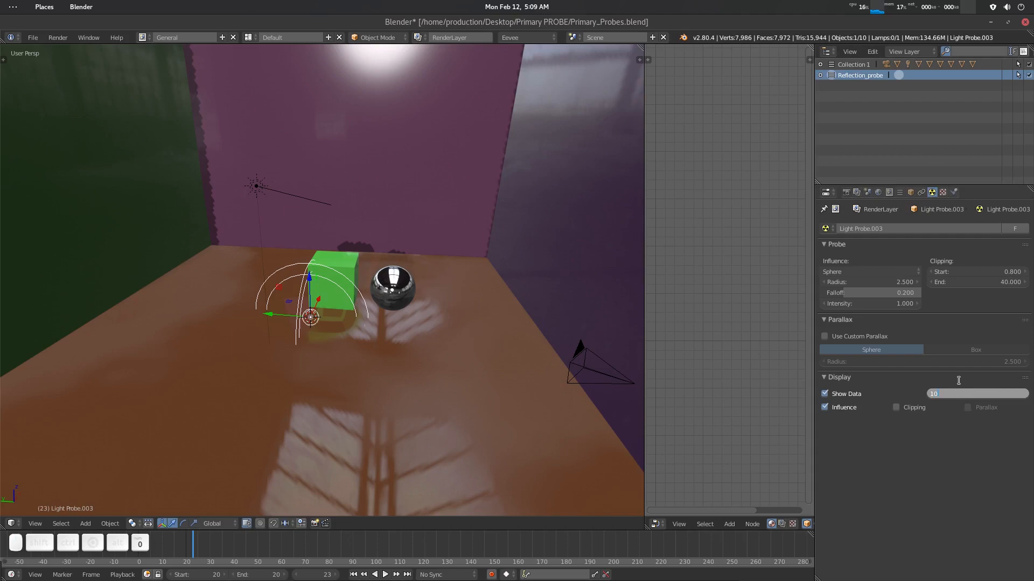
{"action": "key", "text": "Return"}
{"action": "scroll", "coordinate": [351, 357], "scroll_direction": "down", "scroll_amount": 2}
{"action": "scroll", "coordinate": [352, 358], "scroll_direction": "up", "scroll_amount": 3}
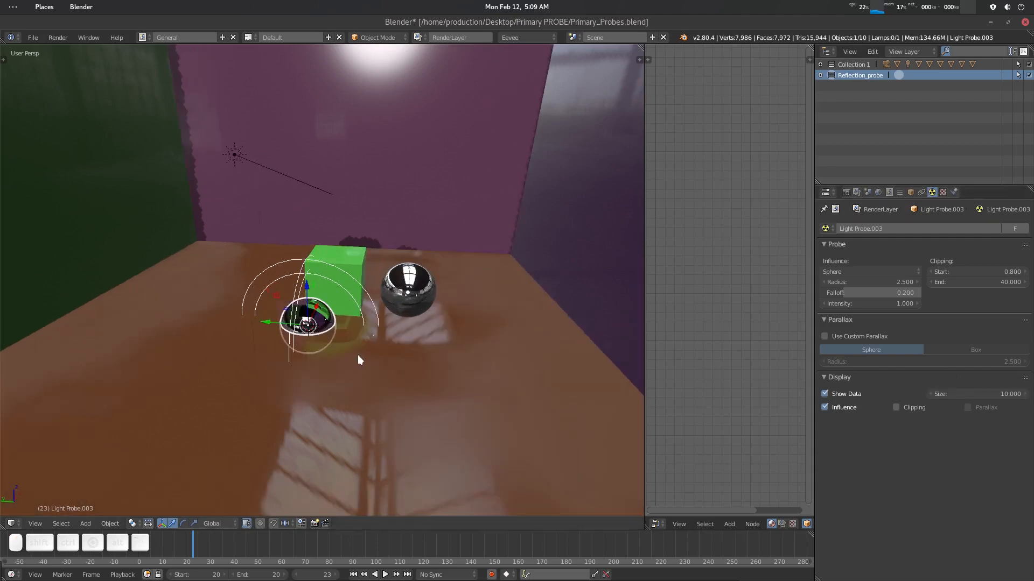
- Scale the reflection probe up about 8.4 times so its spherical influence encloses the whole room
{"action": "scroll", "coordinate": [358, 359], "scroll_direction": "down", "scroll_amount": 2}
{"action": "middle_click_drag", "start_coordinate": [334, 342], "coordinate": [300, 326]}
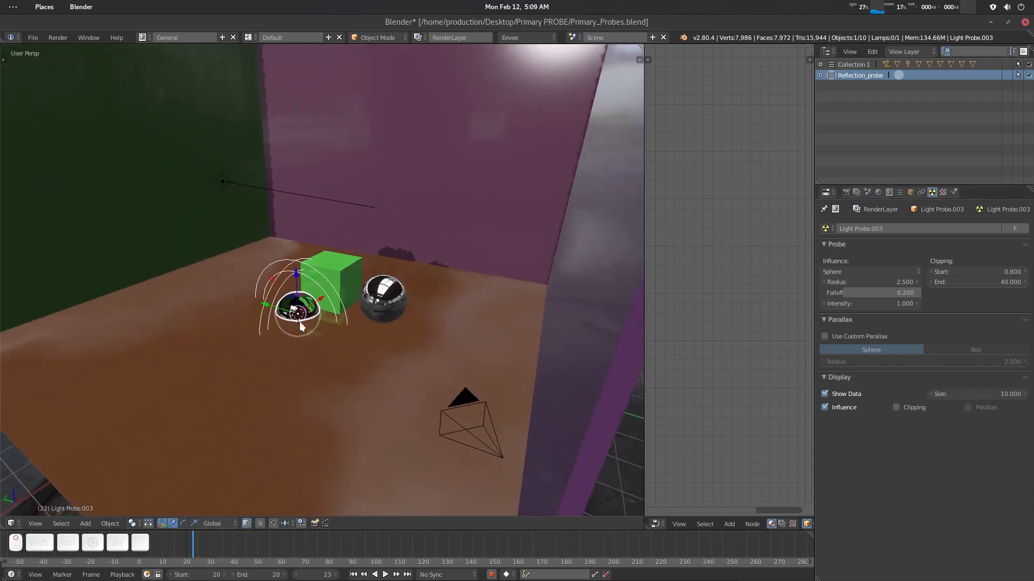
{"action": "scroll", "coordinate": [300, 326], "scroll_direction": "up", "scroll_amount": 5}
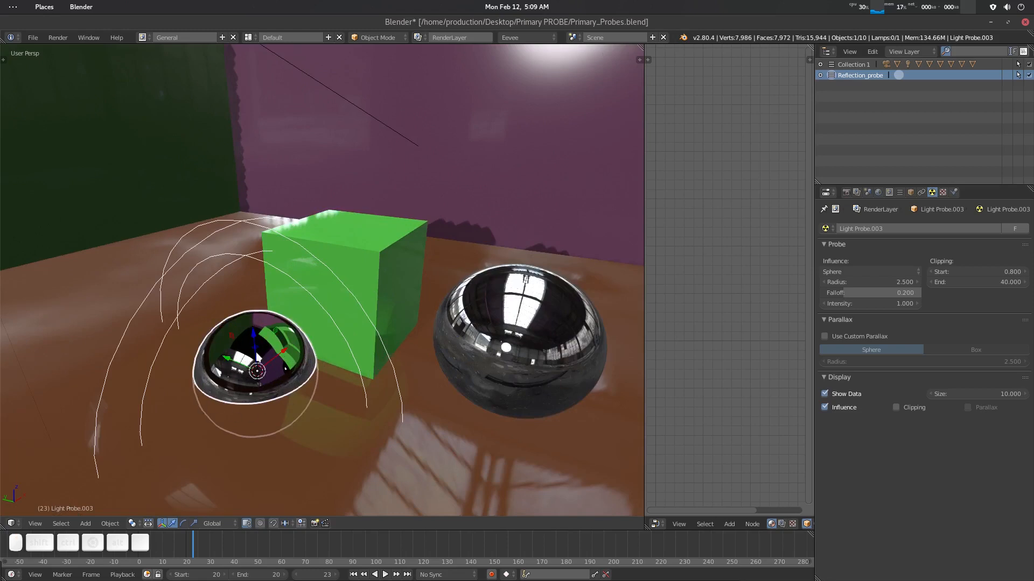
{"action": "left_click_drag", "start_coordinate": [256, 338], "coordinate": [251, 310]}
{"action": "scroll", "coordinate": [280, 372], "scroll_direction": "down", "scroll_amount": 5}
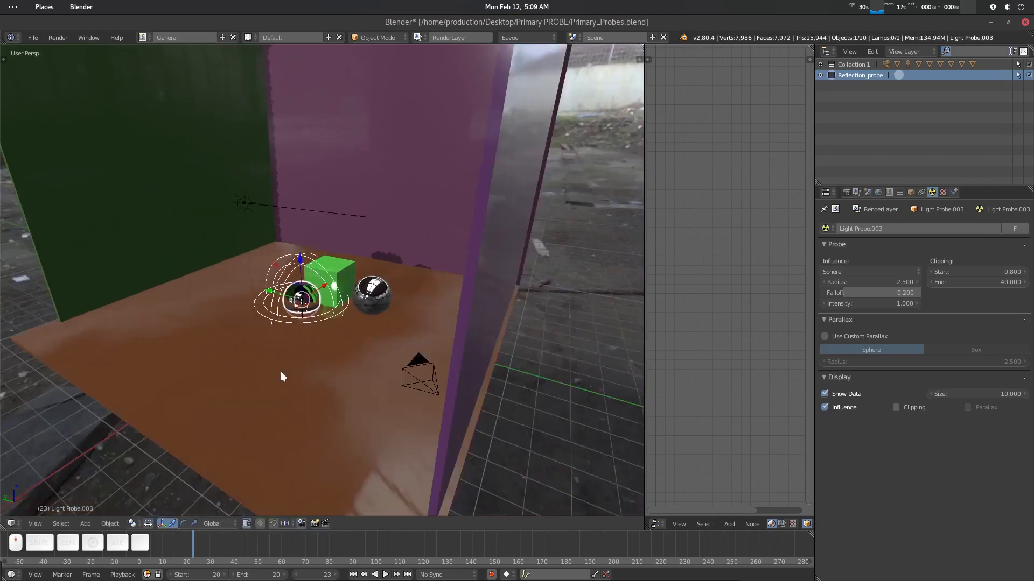
{"action": "middle_click_drag", "start_coordinate": [297, 348], "coordinate": [303, 316]}
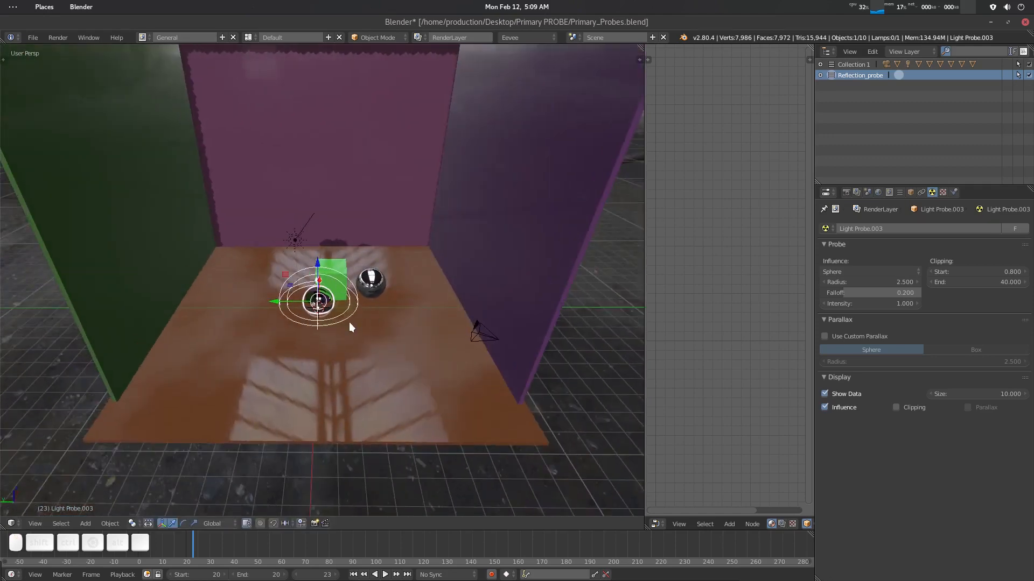
{"action": "scroll", "coordinate": [343, 329], "scroll_direction": "down", "scroll_amount": 2}
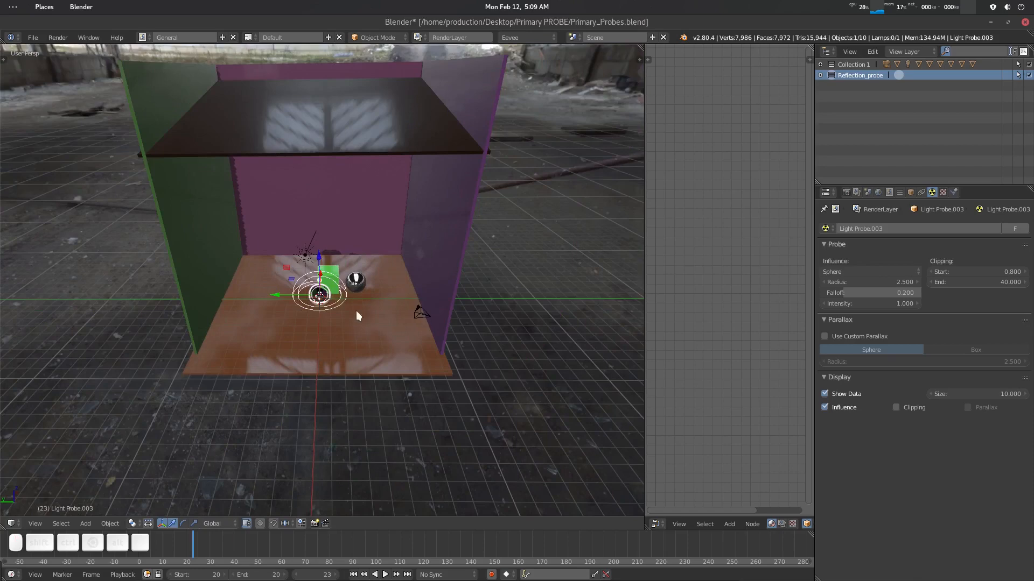
{"action": "scroll", "coordinate": [354, 309], "scroll_direction": "down", "scroll_amount": 2}
{"action": "key", "text": "s"}
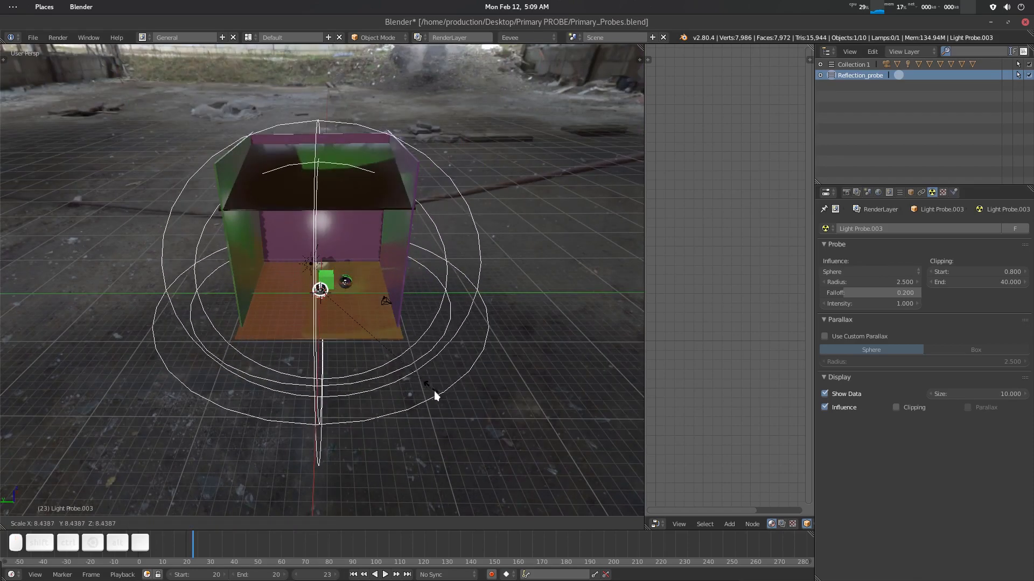
{"action": "left_click", "coordinate": [425, 379]}
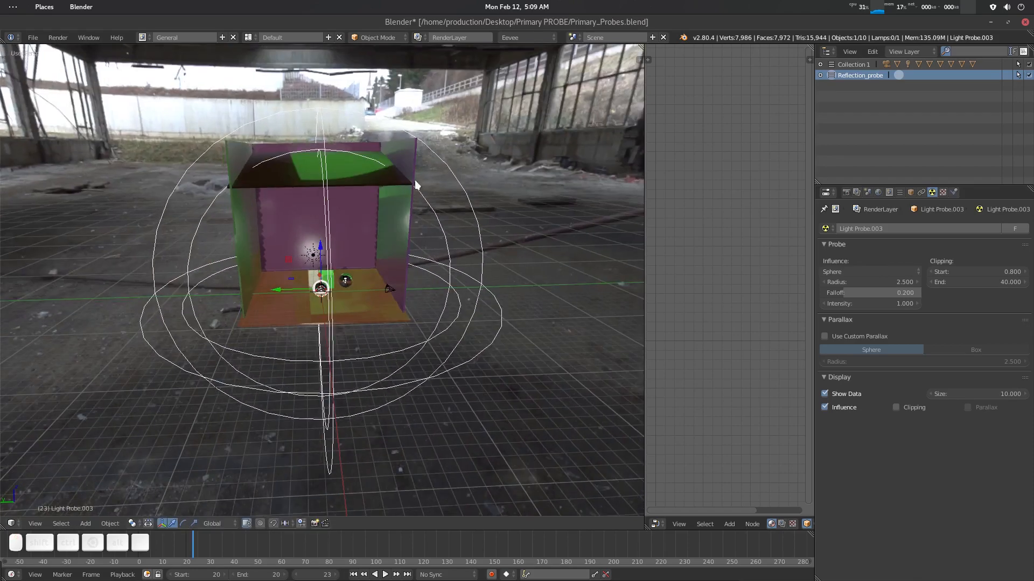
- Switch the probe's influence type to Box and scale it down to about 0.82 times
{"action": "left_click", "coordinate": [844, 272]}
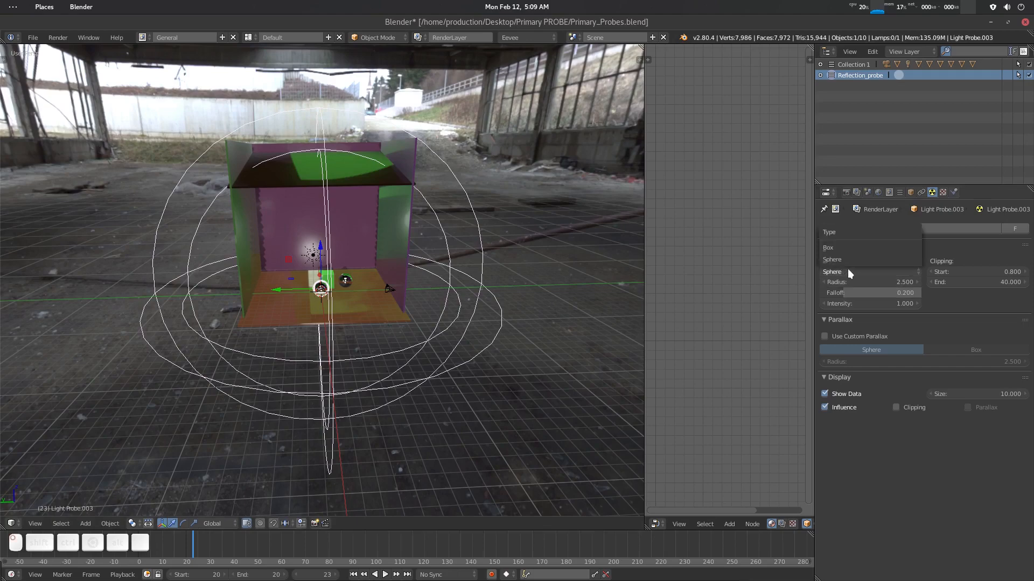
{"action": "left_click", "coordinate": [845, 247]}
{"action": "key", "text": "s"}
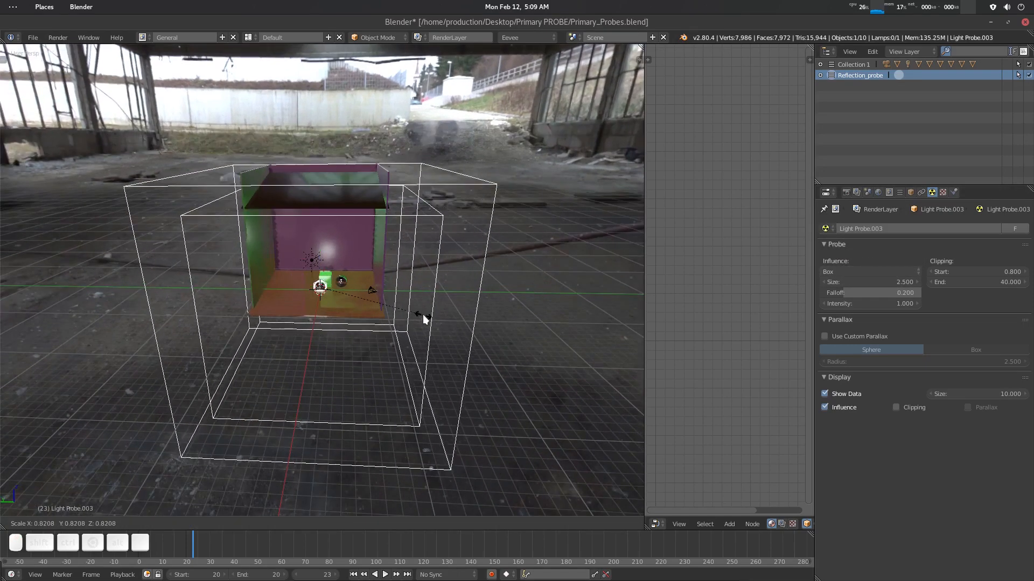
{"action": "left_click", "coordinate": [424, 317]}
- Select the floor plane, toggle the sidebar open and closed, then deselect everything
{"action": "scroll", "coordinate": [371, 321], "scroll_direction": "up", "scroll_amount": 12}
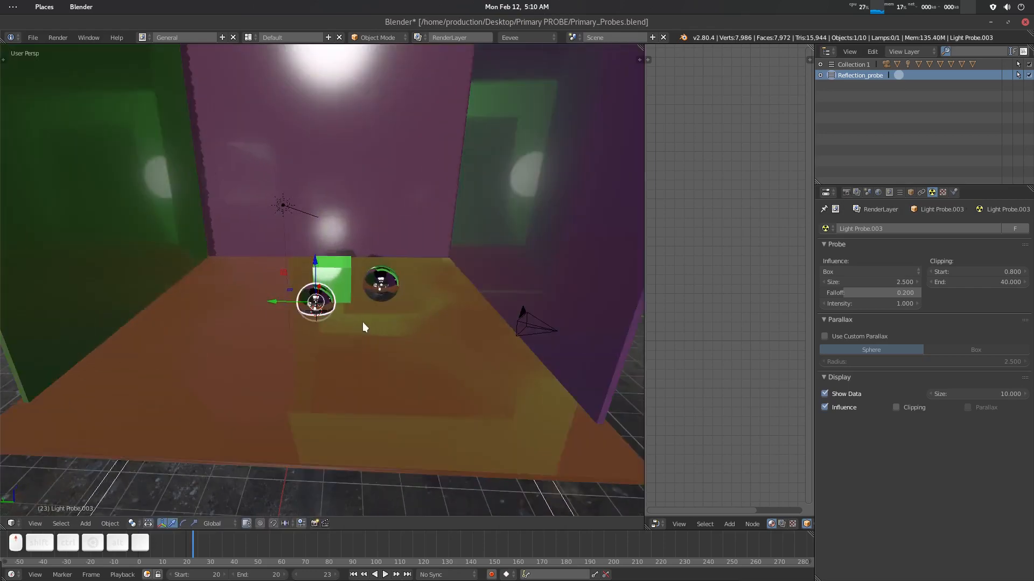
{"action": "key", "text": "a"}
{"action": "middle_click_drag", "start_coordinate": [386, 337], "coordinate": [467, 325]}
{"action": "scroll", "coordinate": [434, 340], "scroll_direction": "down", "scroll_amount": 9}
{"action": "left_click", "coordinate": [489, 352]}
{"action": "middle_click_drag", "start_coordinate": [311, 325], "coordinate": [392, 323]}
{"action": "key", "text": "n"}
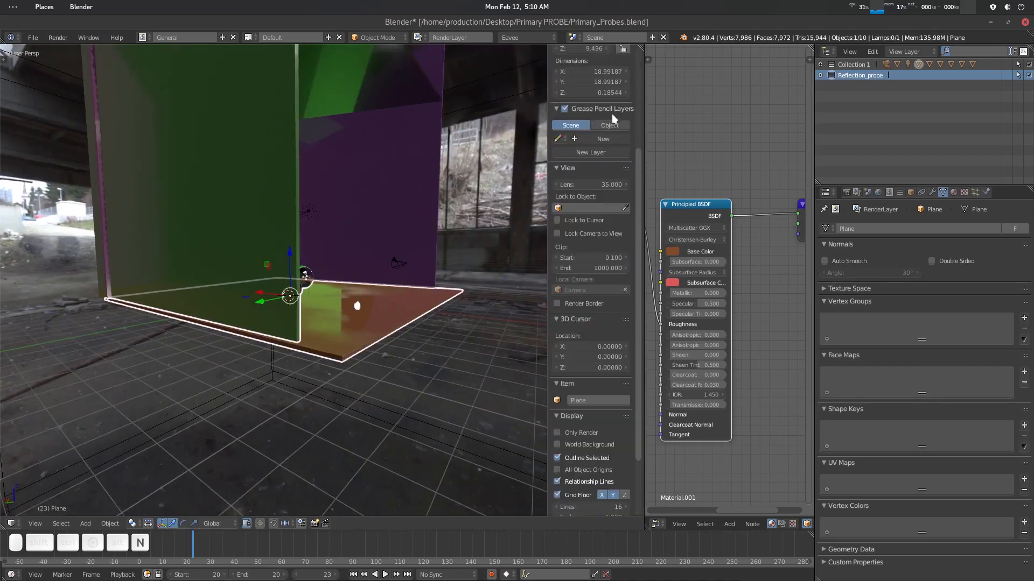
{"action": "key", "text": "n"}
{"action": "middle_click_drag", "start_coordinate": [406, 241], "coordinate": [433, 283]}
{"action": "key", "text": "a"}
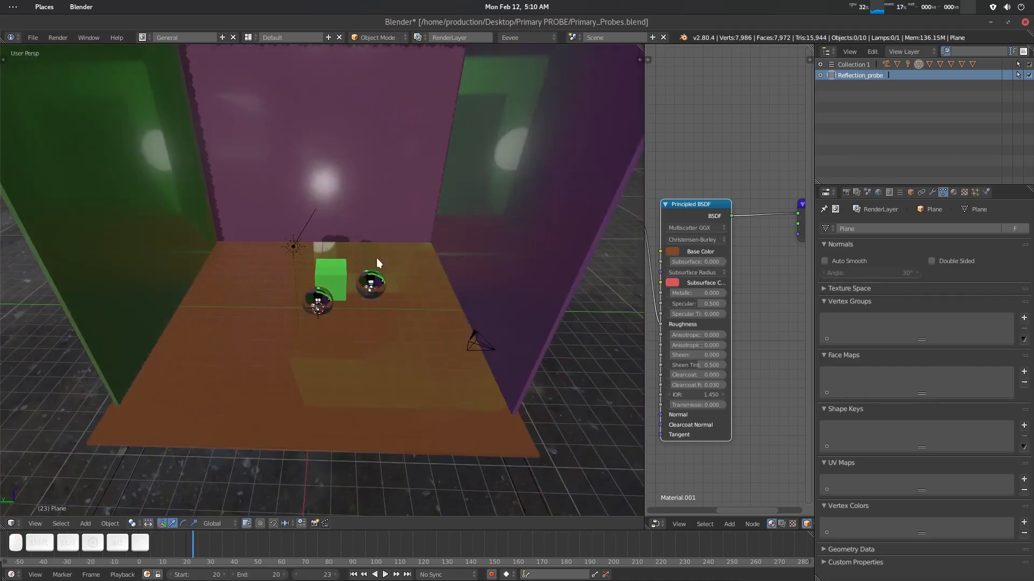
{"action": "scroll", "coordinate": [395, 283], "scroll_direction": "down", "scroll_amount": 5}
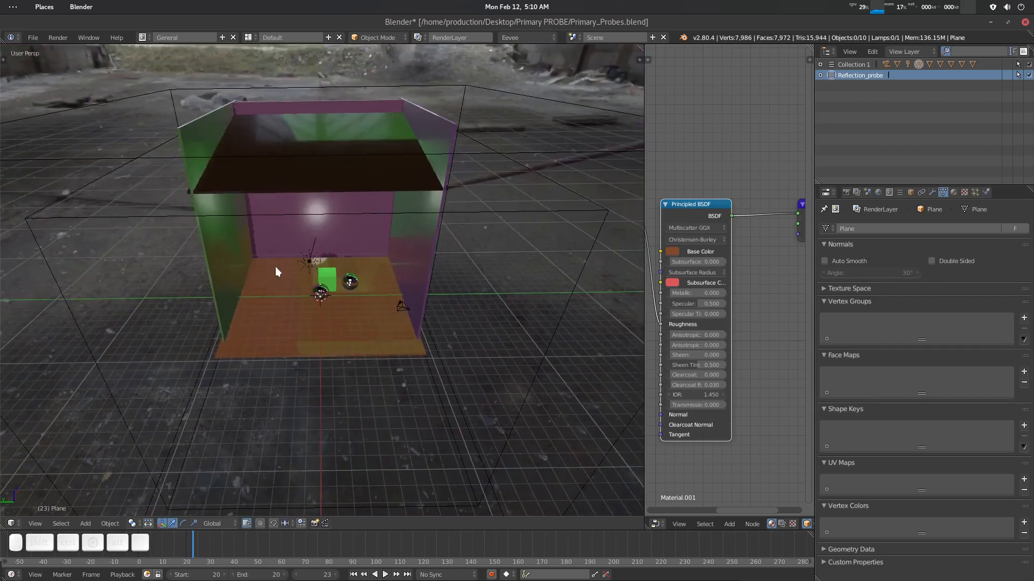
{"action": "scroll", "coordinate": [386, 286], "scroll_direction": "up", "scroll_amount": 8}
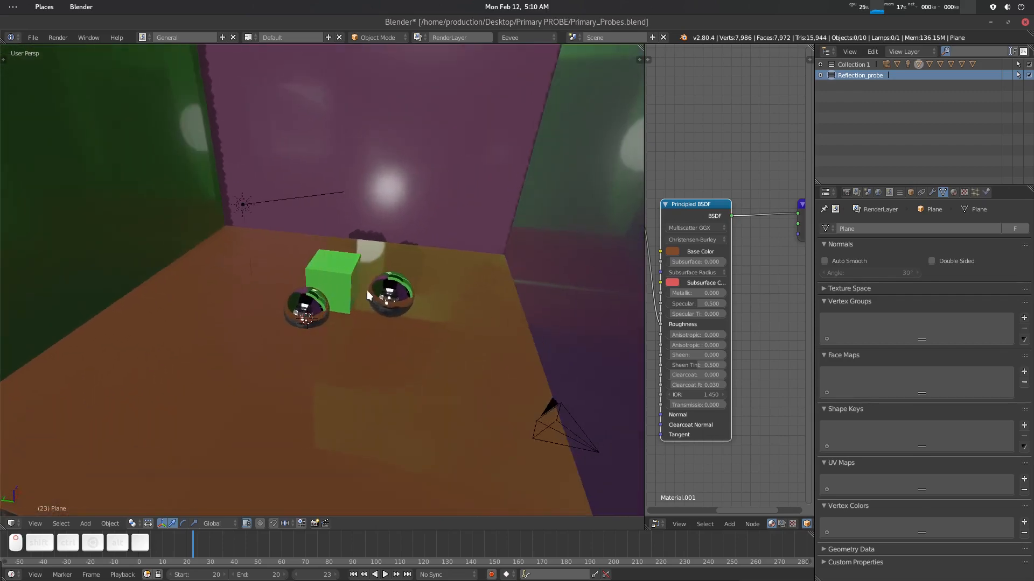
{"action": "middle_click_drag", "start_coordinate": [379, 264], "coordinate": [394, 305]}
{"action": "left_click", "coordinate": [393, 305]}
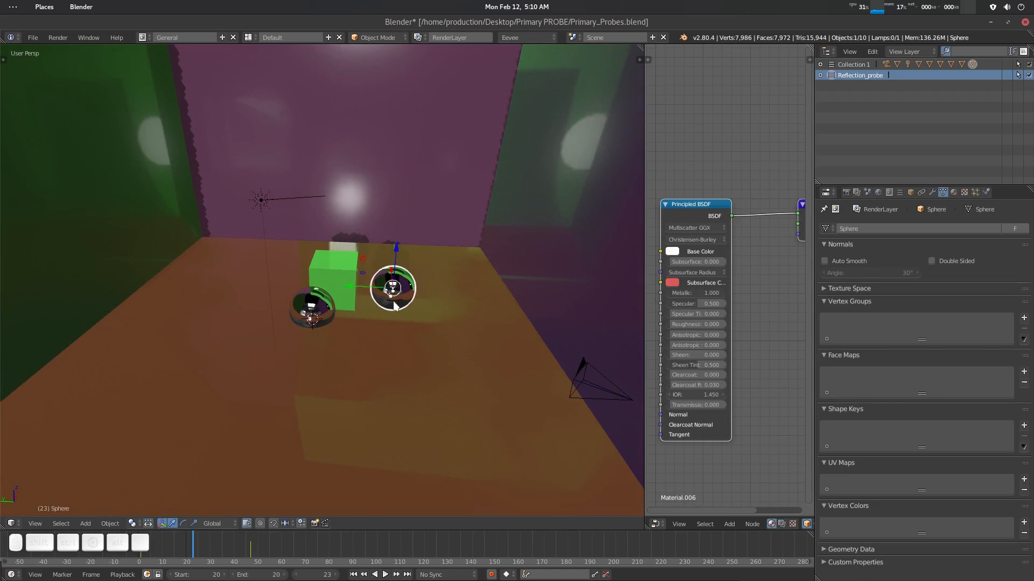
{"action": "right_click", "coordinate": [393, 299]}
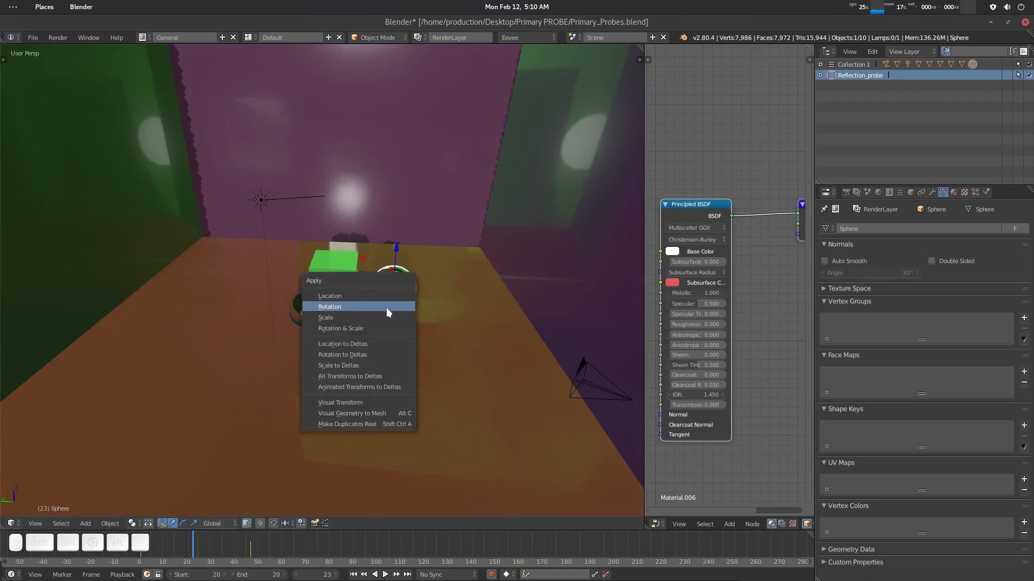
{"action": "left_click", "coordinate": [408, 342]}
{"action": "mouse_move", "coordinate": [402, 338]}
{"action": "middle_mouse_down"}
{"action": "mouse_move", "coordinate": [354, 330]}
{"action": "mouse_move", "coordinate": [398, 338]}
{"action": "middle_mouse_up"}
- Select the reflection probe inside the left chrome sphere and move it up slightly
{"action": "middle_click_drag", "start_coordinate": [312, 327], "coordinate": [322, 322]}
{"action": "left_click", "coordinate": [322, 322]}
{"action": "scroll", "coordinate": [305, 345], "scroll_direction": "up", "scroll_amount": 2}
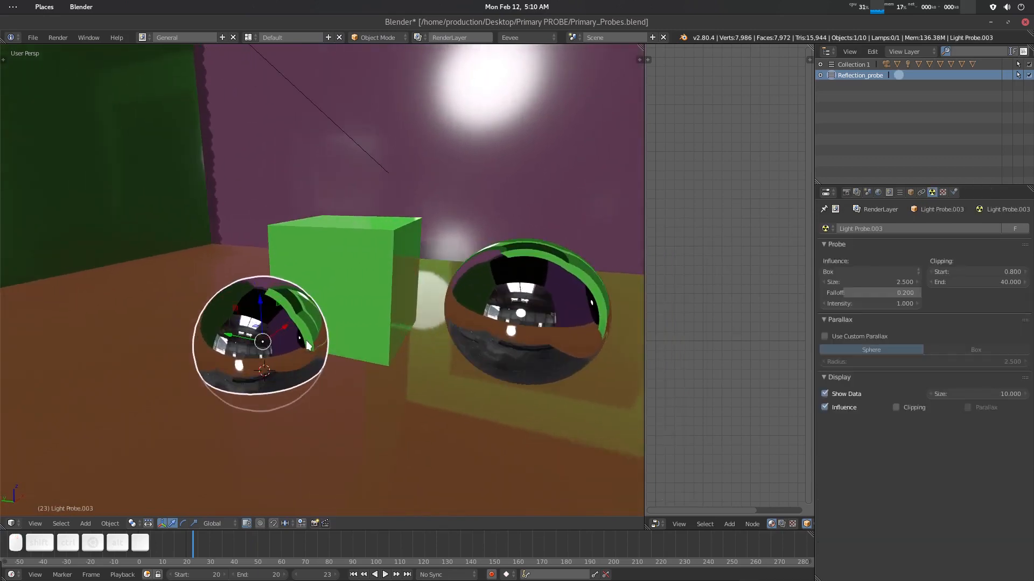
{"action": "mouse_move", "coordinate": [341, 365]}
{"action": "middle_mouse_down"}
{"action": "mouse_move", "coordinate": [323, 364]}
{"action": "mouse_move", "coordinate": [388, 356]}
{"action": "mouse_move", "coordinate": [332, 358]}
{"action": "middle_mouse_up"}
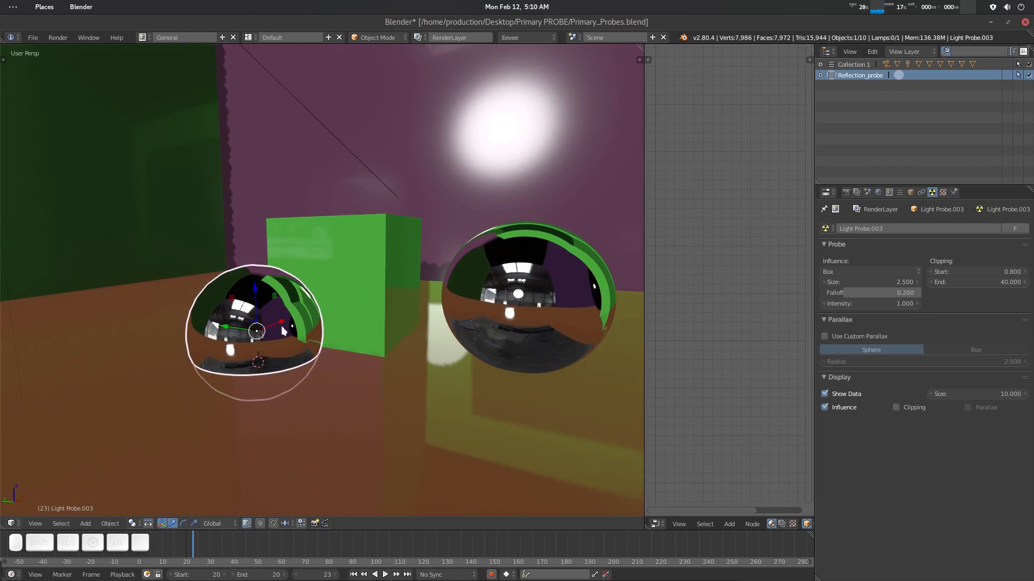
{"action": "scroll", "coordinate": [260, 314], "scroll_direction": "down", "scroll_amount": 2}
{"action": "scroll", "coordinate": [257, 306], "scroll_direction": "up", "scroll_amount": 4}
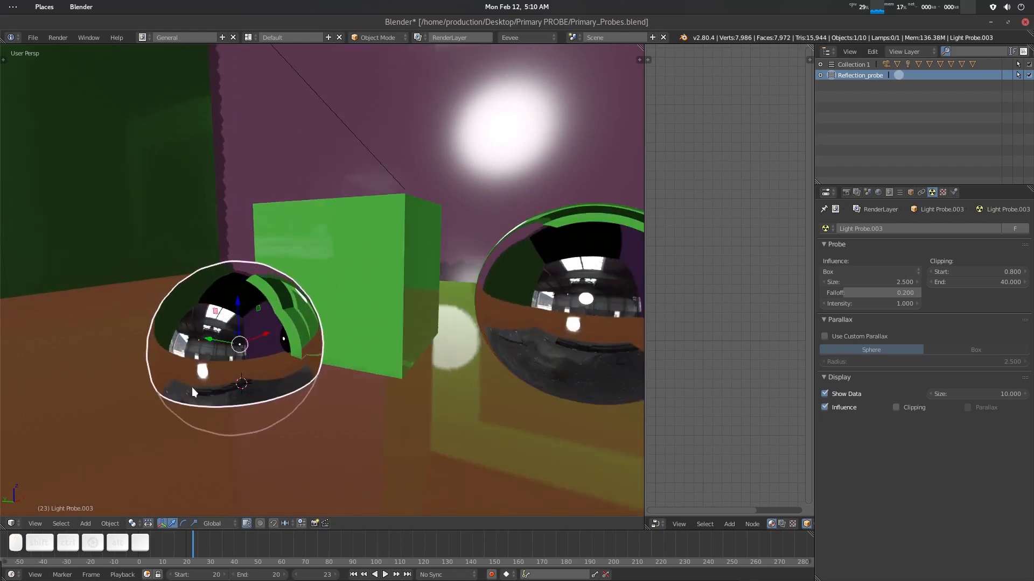
{"action": "scroll", "coordinate": [284, 362], "scroll_direction": "down", "scroll_amount": 3}
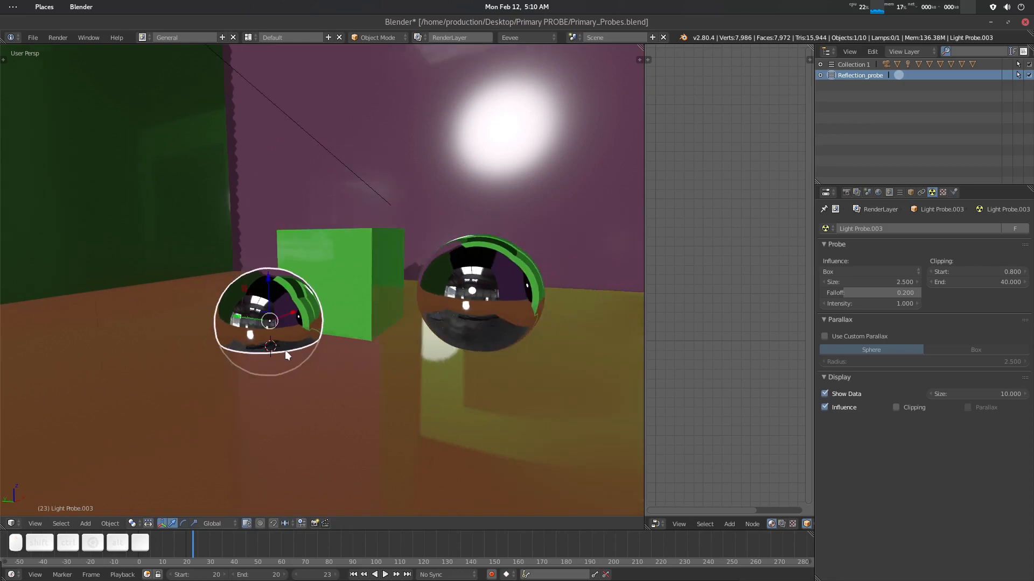
{"action": "scroll", "coordinate": [285, 350], "scroll_direction": "up", "scroll_amount": 2}
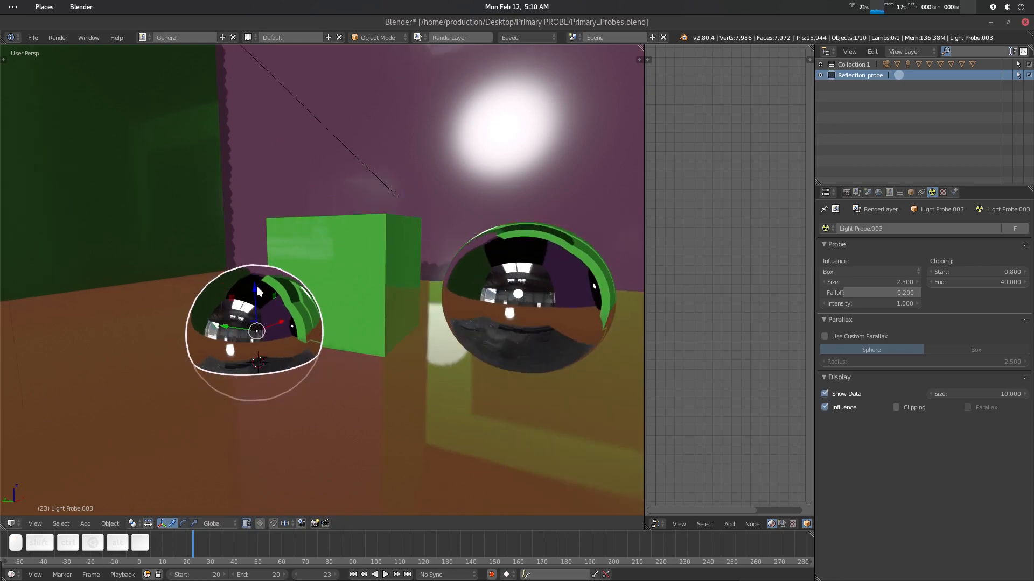
{"action": "left_click_drag", "start_coordinate": [255, 285], "coordinate": [254, 264]}
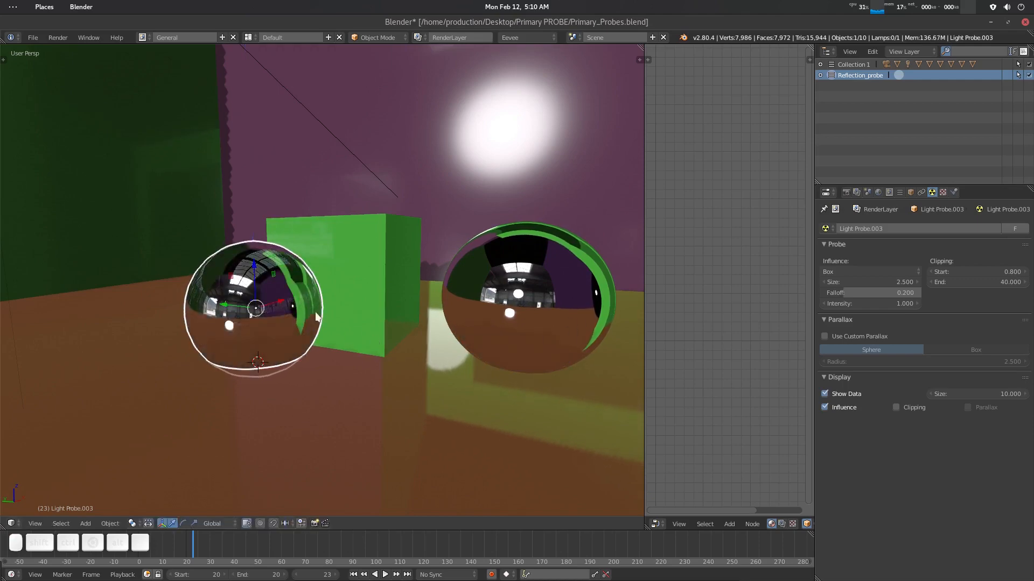
- Deselect everything and examine the reflections on both chrome spheres from several angles
{"action": "middle_click_drag", "start_coordinate": [489, 337], "coordinate": [335, 300]}
{"action": "key", "text": "a"}
{"action": "scroll", "coordinate": [409, 301], "scroll_direction": "up", "scroll_amount": 7}
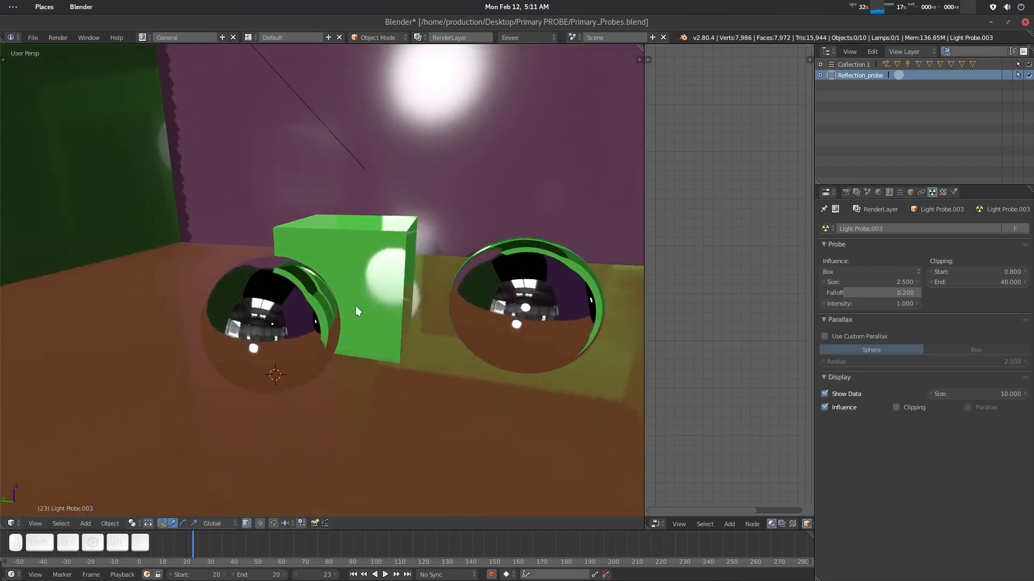
{"action": "scroll", "coordinate": [356, 308], "scroll_direction": "down", "scroll_amount": 5}
{"action": "middle_click_drag", "start_coordinate": [413, 321], "coordinate": [284, 473]}
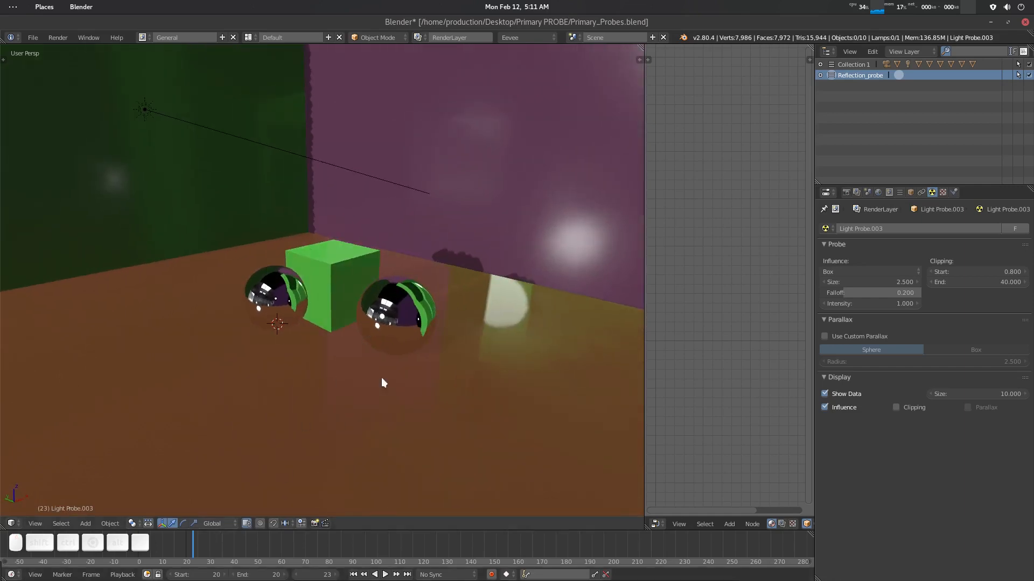
{"action": "middle_click_drag", "start_coordinate": [383, 381], "coordinate": [378, 354]}
{"action": "scroll", "coordinate": [356, 352], "scroll_direction": "up", "scroll_amount": 3}
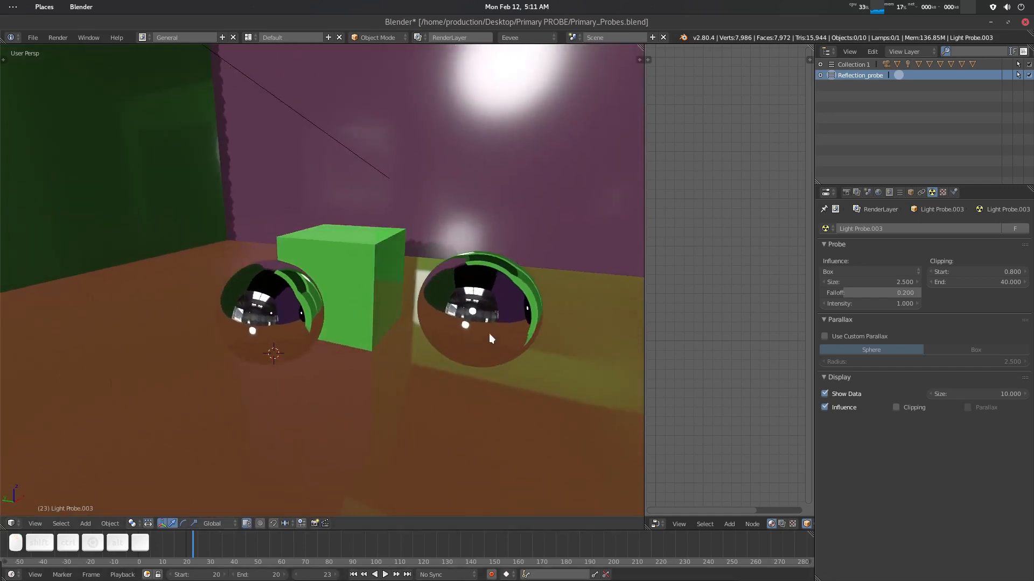
- Enable Screen Space Reflections in the render settings and expand its options
{"action": "left_click", "coordinate": [846, 193]}
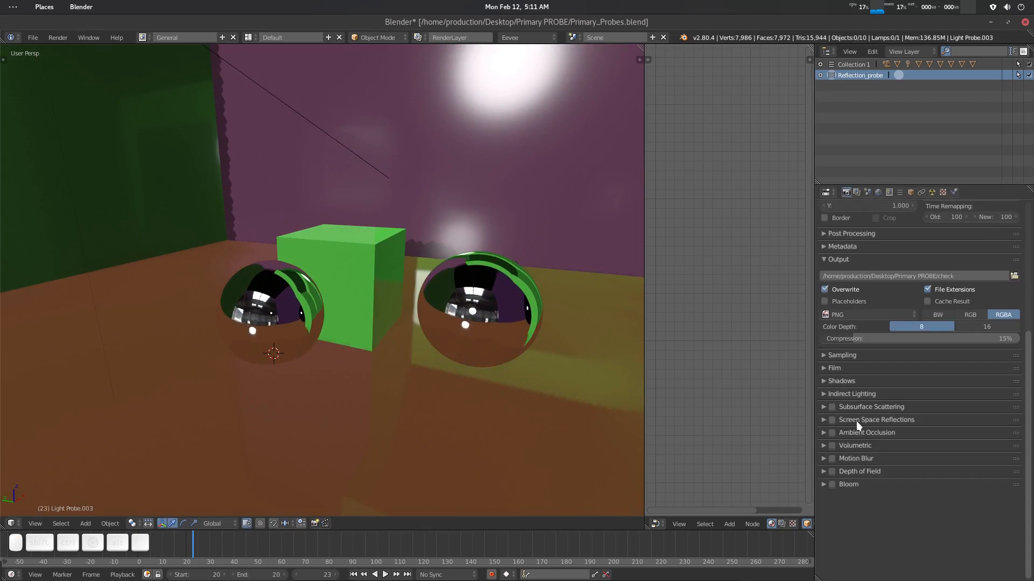
{"action": "scroll", "coordinate": [894, 253], "scroll_direction": "up", "scroll_amount": 8}
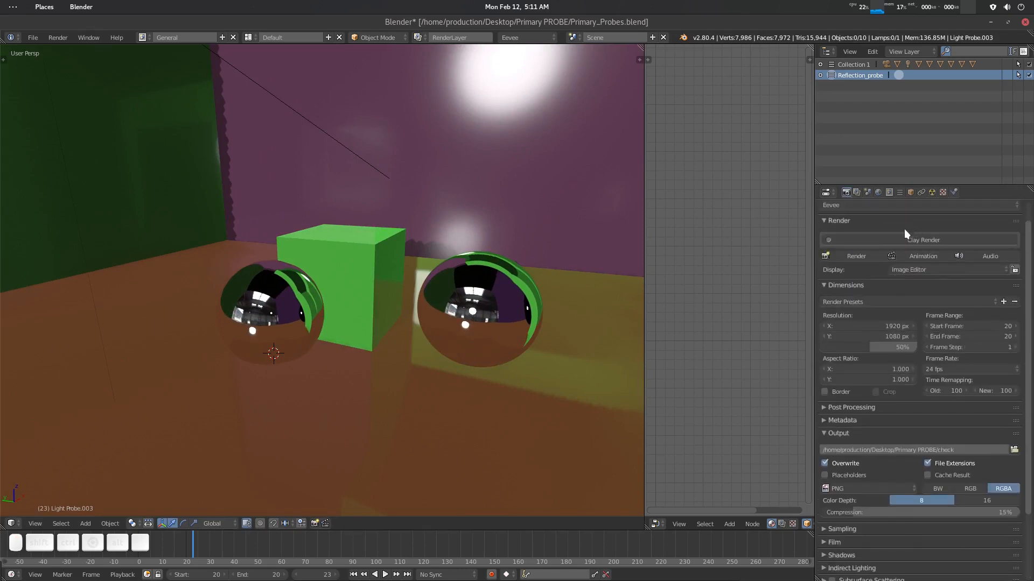
{"action": "left_click", "coordinate": [896, 229]}
{"action": "left_click", "coordinate": [865, 182]}
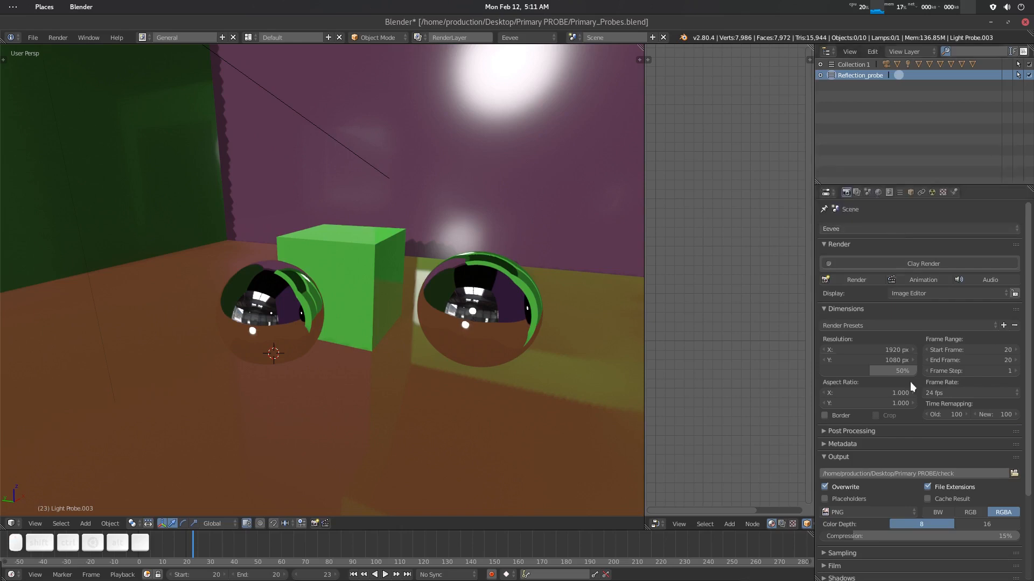
{"action": "scroll", "coordinate": [910, 382], "scroll_direction": "down", "scroll_amount": 5}
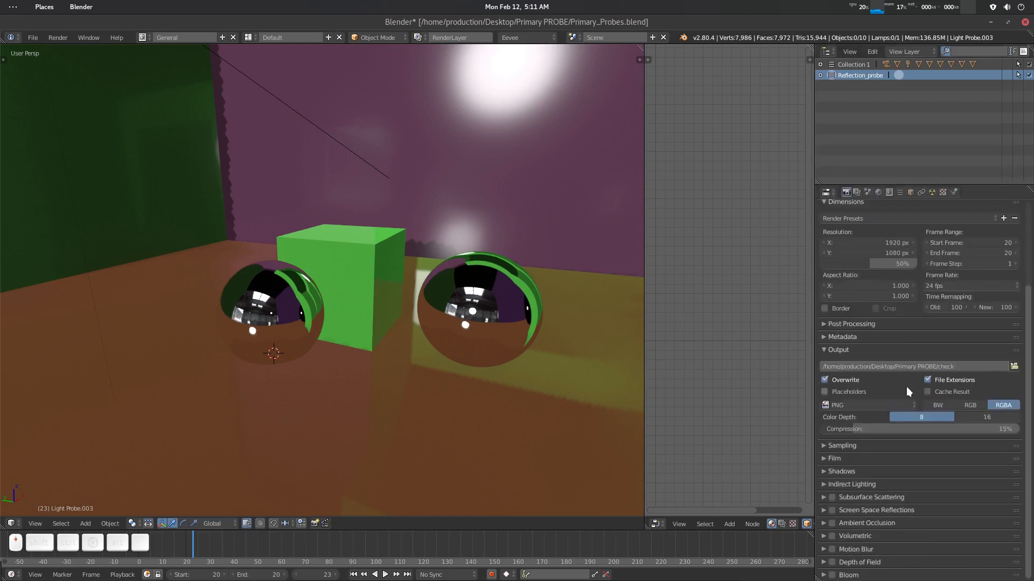
{"action": "left_click", "coordinate": [832, 509]}
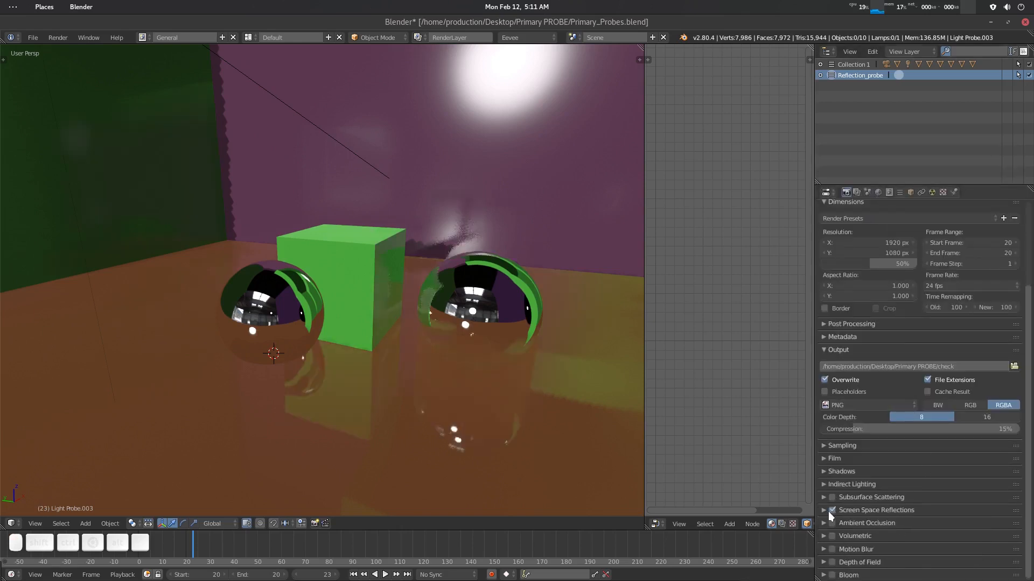
{"action": "left_click", "coordinate": [825, 510]}
{"action": "scroll", "coordinate": [930, 505], "scroll_direction": "down", "scroll_amount": 3}
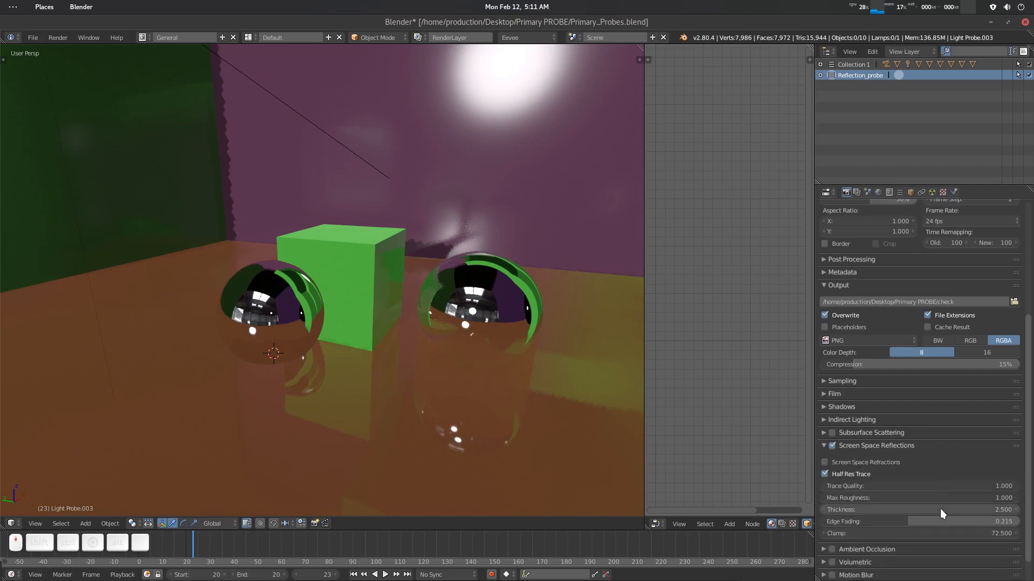
- Select the right chrome sphere and raise its material Roughness to about 0.383
{"action": "middle_click_drag", "start_coordinate": [466, 345], "coordinate": [507, 340]}
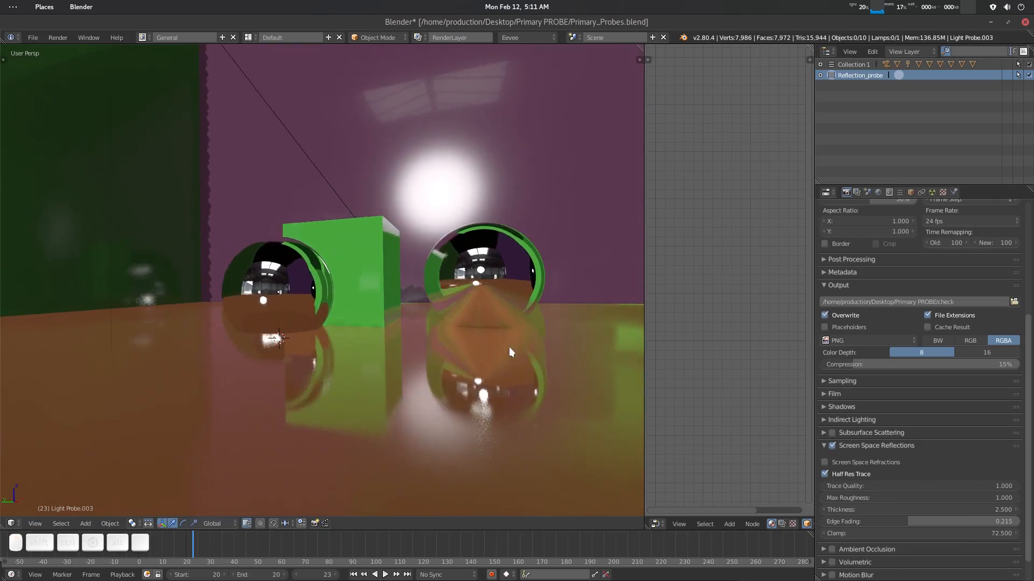
{"action": "middle_click_drag", "start_coordinate": [502, 340], "coordinate": [461, 323]}
{"action": "left_click", "coordinate": [432, 306]}
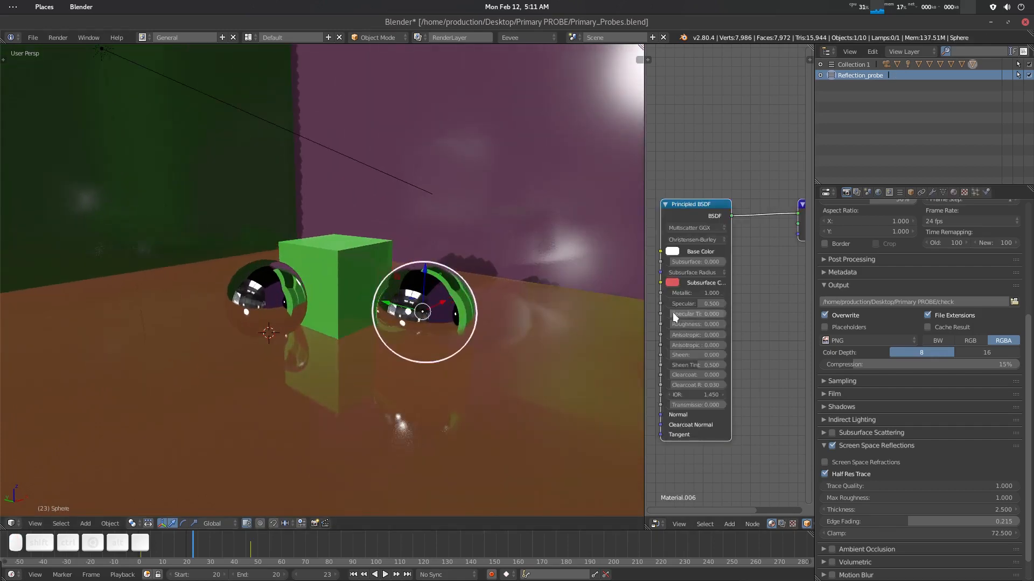
{"action": "left_click_drag", "start_coordinate": [675, 324], "coordinate": [691, 324]}
- Deselect everything and compare the spheres' reflections through the camera and from other angles
{"action": "middle_click_drag", "start_coordinate": [527, 321], "coordinate": [434, 325]}
{"action": "key", "text": "a"}
{"action": "scroll", "coordinate": [474, 328], "scroll_direction": "down", "scroll_amount": 3}
{"action": "scroll", "coordinate": [414, 335], "scroll_direction": "up", "scroll_amount": 2}
{"action": "scroll", "coordinate": [435, 325], "scroll_direction": "up", "scroll_amount": 2}
{"action": "key", "text": "KP_0"}
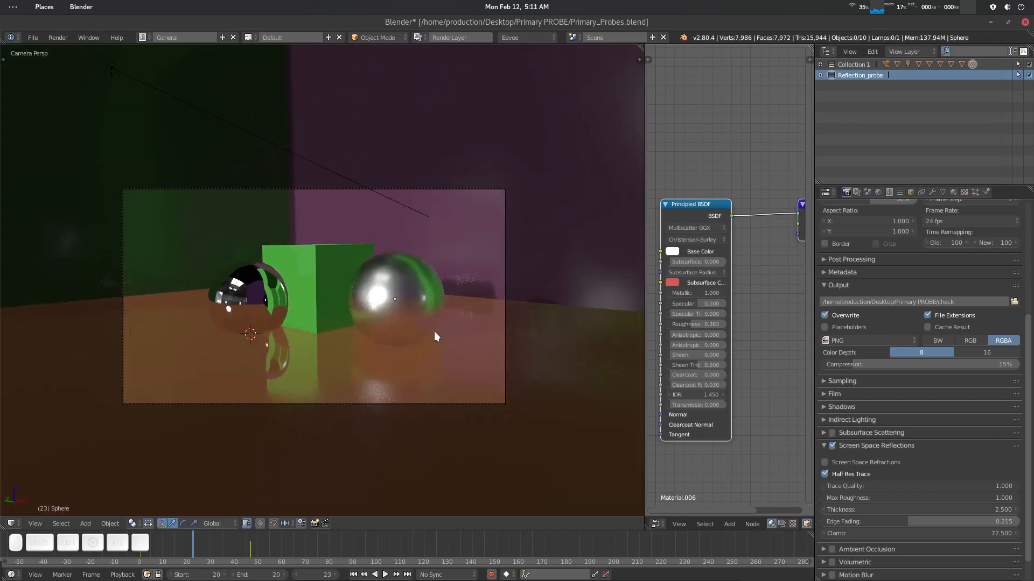
{"action": "mouse_move", "coordinate": [435, 328]}
{"action": "middle_mouse_down"}
{"action": "mouse_move", "coordinate": [441, 295]}
{"action": "mouse_move", "coordinate": [432, 309]}
{"action": "middle_mouse_up"}
{"action": "scroll", "coordinate": [418, 289], "scroll_direction": "down", "scroll_amount": 3}
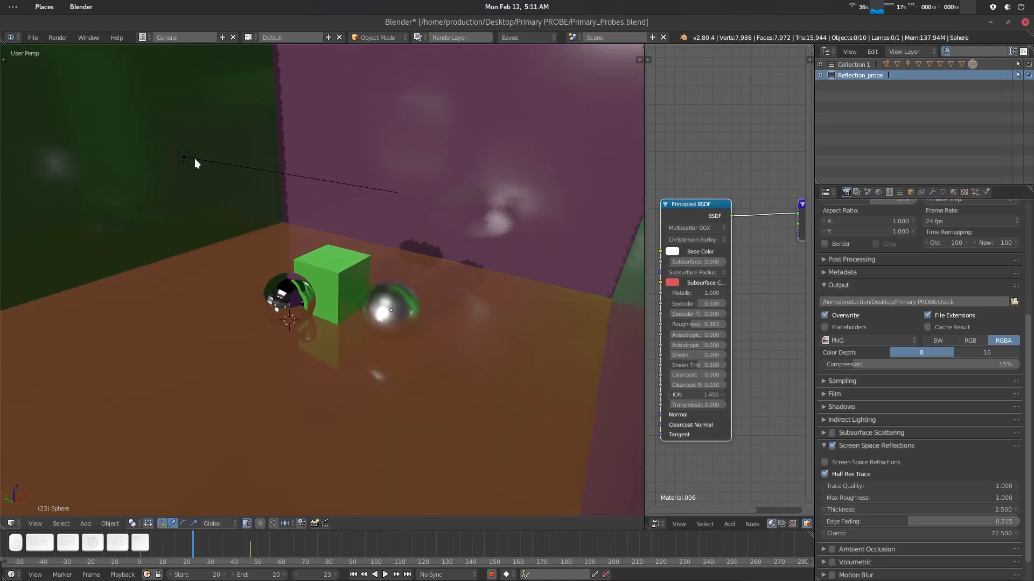
- Save the blend file over the existing Primary_Probes.blend
{"action": "left_click", "coordinate": [186, 156]}
{"action": "middle_click_drag", "start_coordinate": [257, 186], "coordinate": [331, 202]}
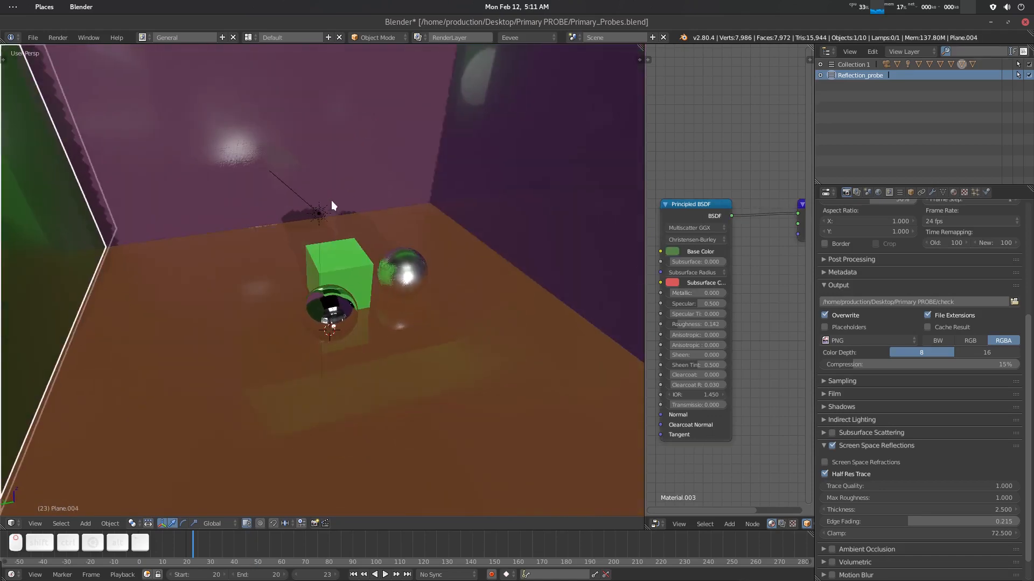
{"action": "middle_click_drag", "start_coordinate": [434, 283], "coordinate": [282, 245]}
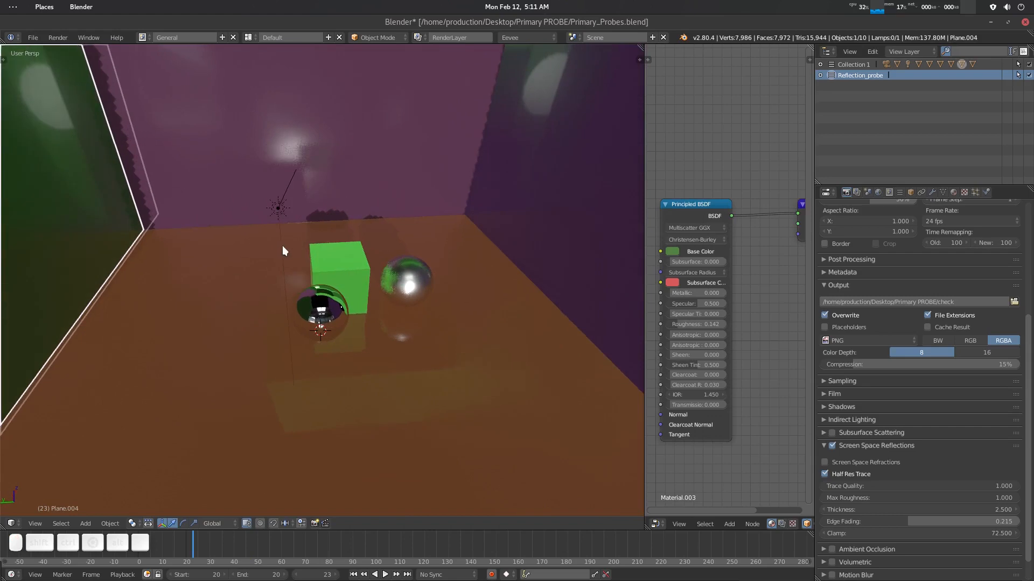
{"action": "key", "text": "ctrl+s"}
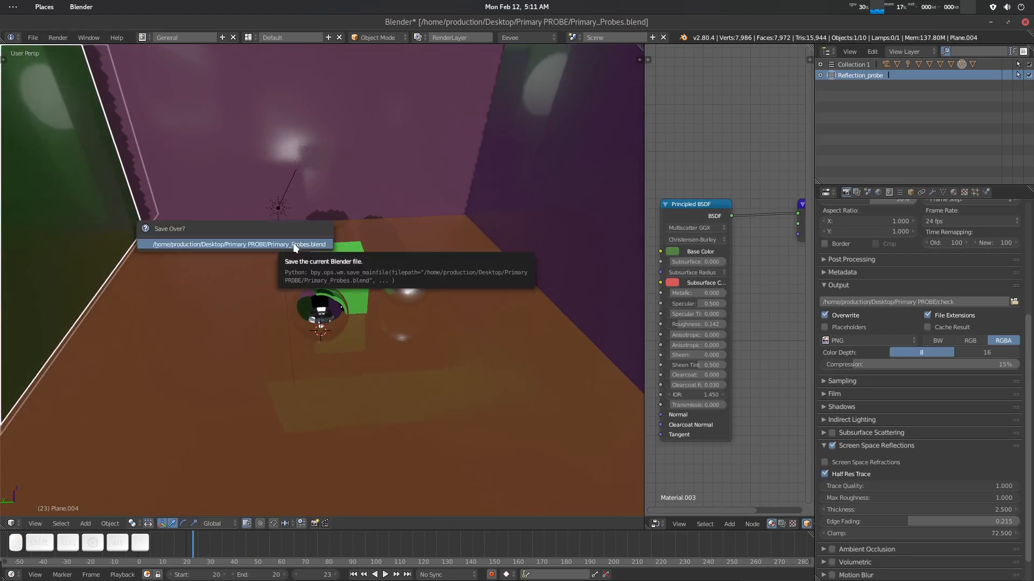
{"action": "left_click", "coordinate": [295, 246]}
- Select the sun lamp and set its shadow Soft value to 8
{"action": "middle_click_drag", "start_coordinate": [296, 247], "coordinate": [305, 201]}
{"action": "left_click", "coordinate": [224, 214]}
{"action": "left_click", "coordinate": [223, 213]}
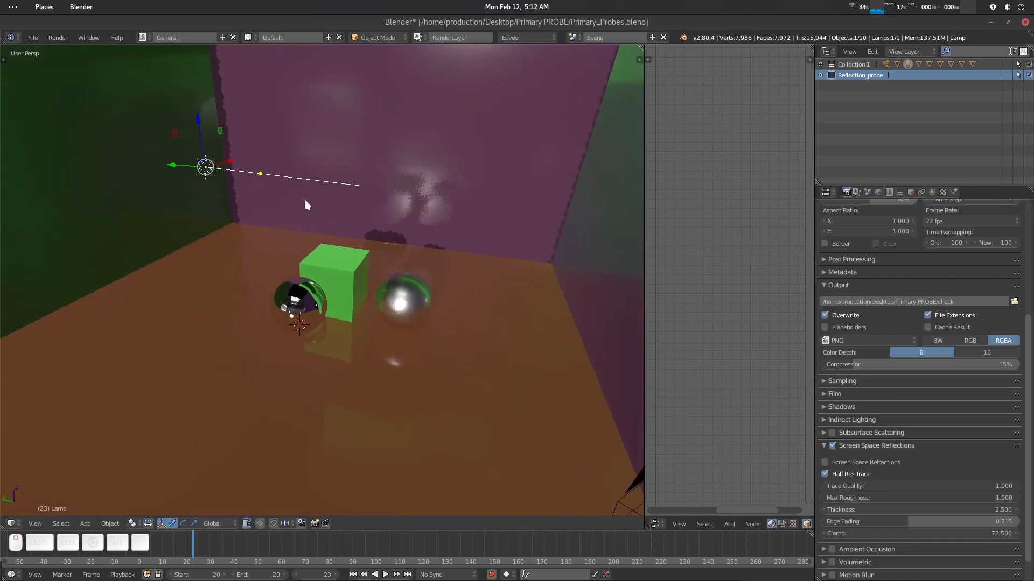
{"action": "left_click", "coordinate": [931, 192]}
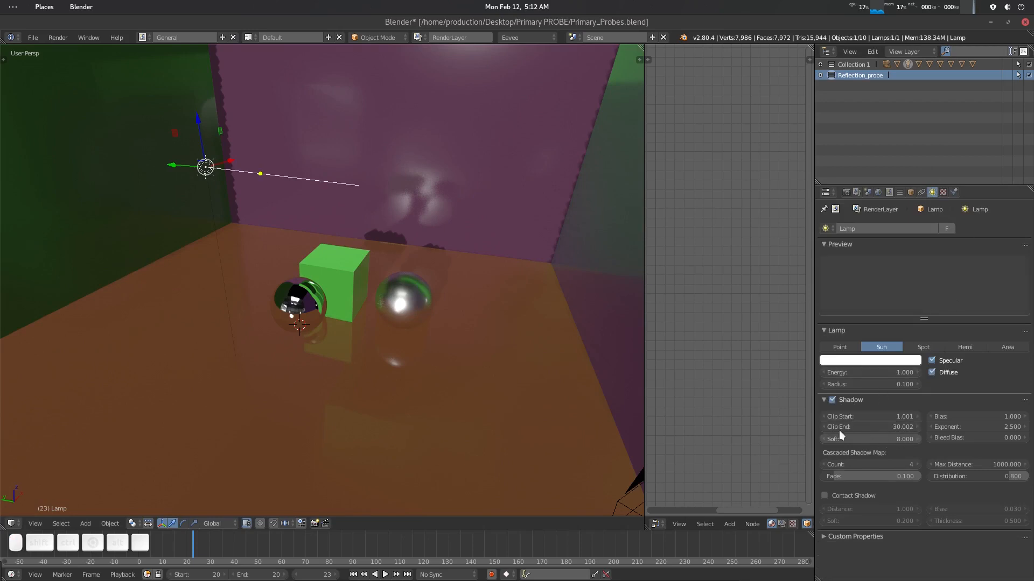
{"action": "middle_click_drag", "start_coordinate": [354, 276], "coordinate": [341, 273]}
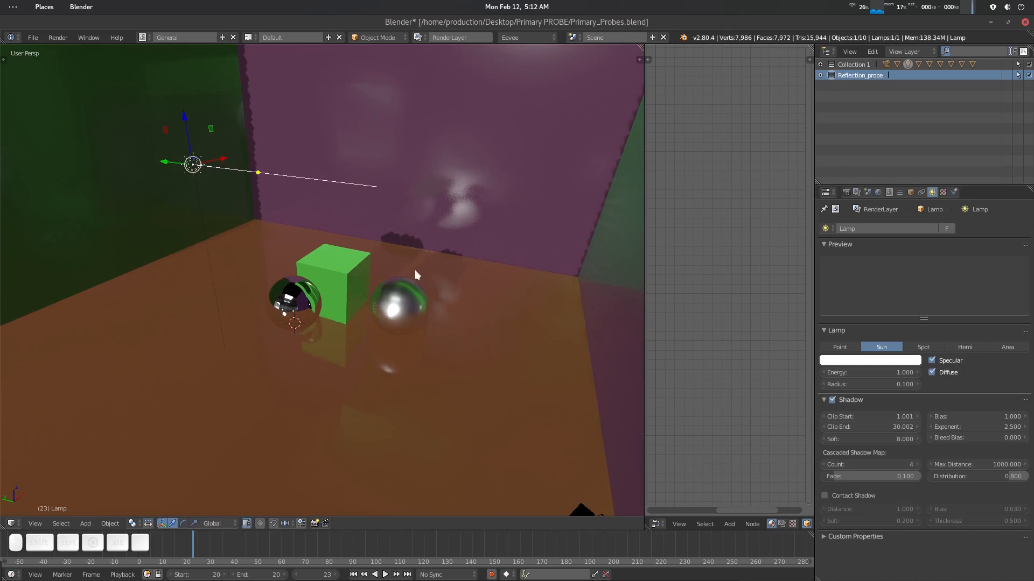
{"action": "key", "text": "KP_0"}
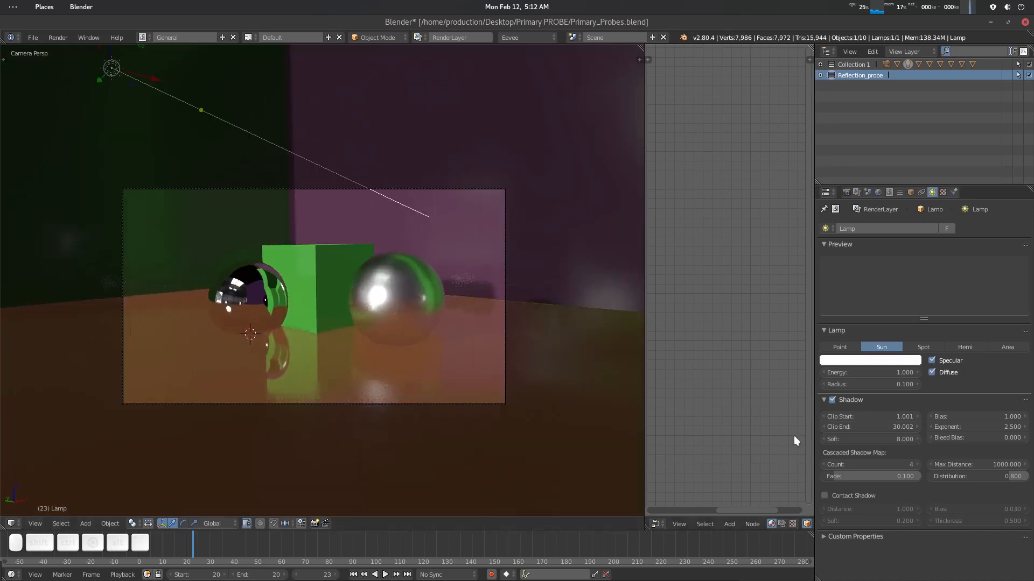
{"action": "mouse_move", "coordinate": [911, 438]}
{"action": "left_mouse_down"}
{"action": "mouse_move", "coordinate": [856, 438]}
{"action": "mouse_move", "coordinate": [893, 445]}
{"action": "left_mouse_up"}
{"action": "left_click", "coordinate": [892, 442]}
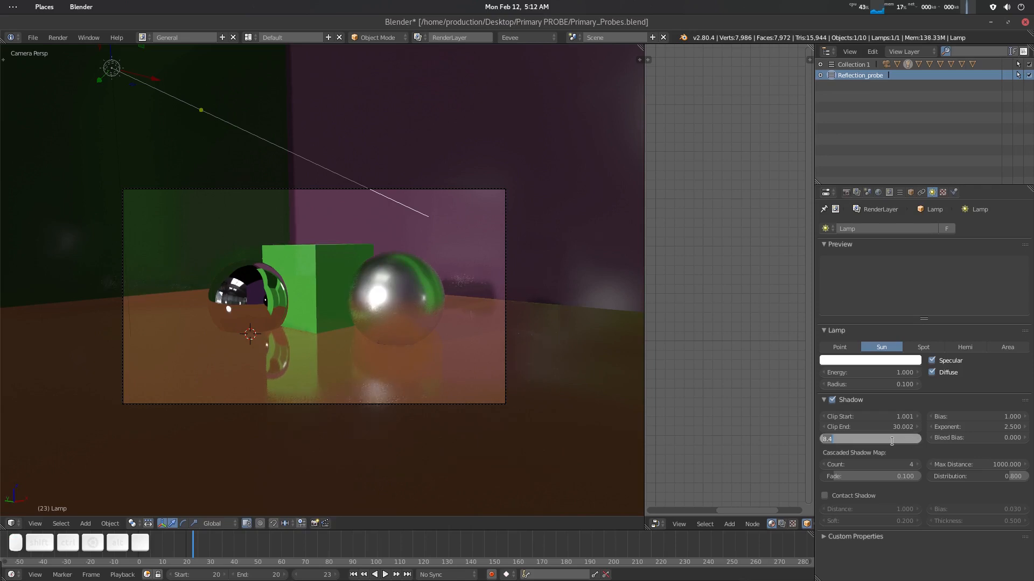
{"action": "type", "text": "8"}
{"action": "key", "text": "Return"}
- Select the reflection probe and turn off its Show Data display option
{"action": "middle_click_drag", "start_coordinate": [386, 296], "coordinate": [463, 301]}
{"action": "key", "text": "KP_0"}
{"action": "right_click", "coordinate": [324, 296]}
{"action": "left_click", "coordinate": [825, 394]}
{"action": "scroll", "coordinate": [373, 308], "scroll_direction": "up", "scroll_amount": 2}
{"action": "key", "text": "a"}
{"action": "scroll", "coordinate": [374, 304], "scroll_direction": "up", "scroll_amount": 1}
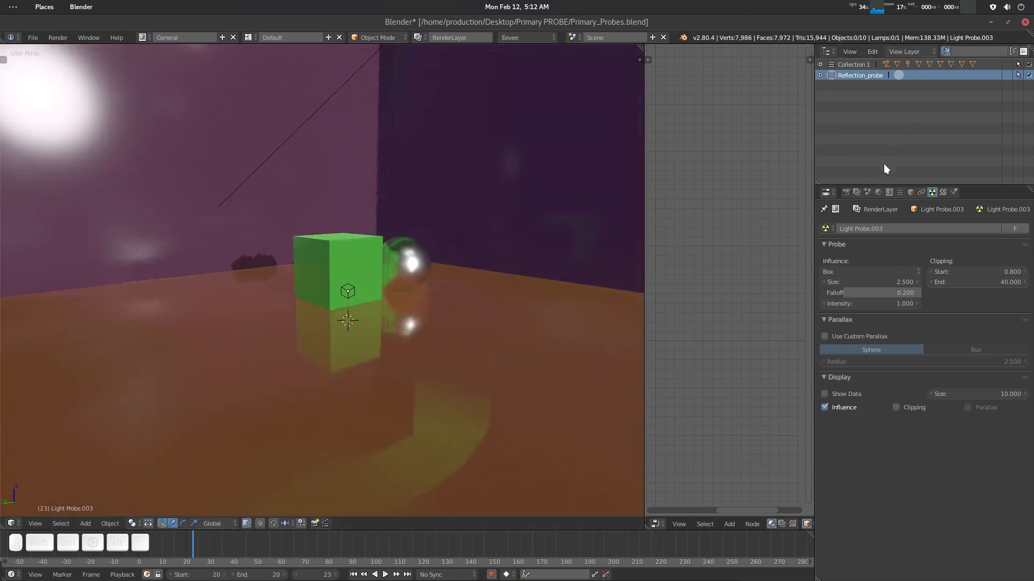
- Create a new collection and rename it Irradiance_probe
{"action": "left_click", "coordinate": [871, 53]}
{"action": "left_click", "coordinate": [887, 78]}
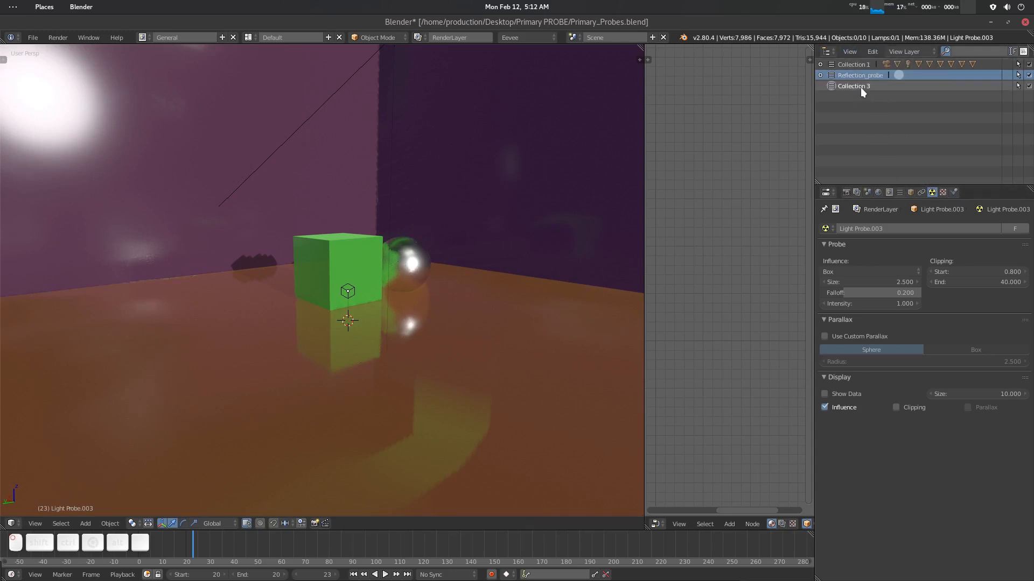
{"action": "double_click", "coordinate": [861, 87]}
{"action": "type", "text": "Irra"}
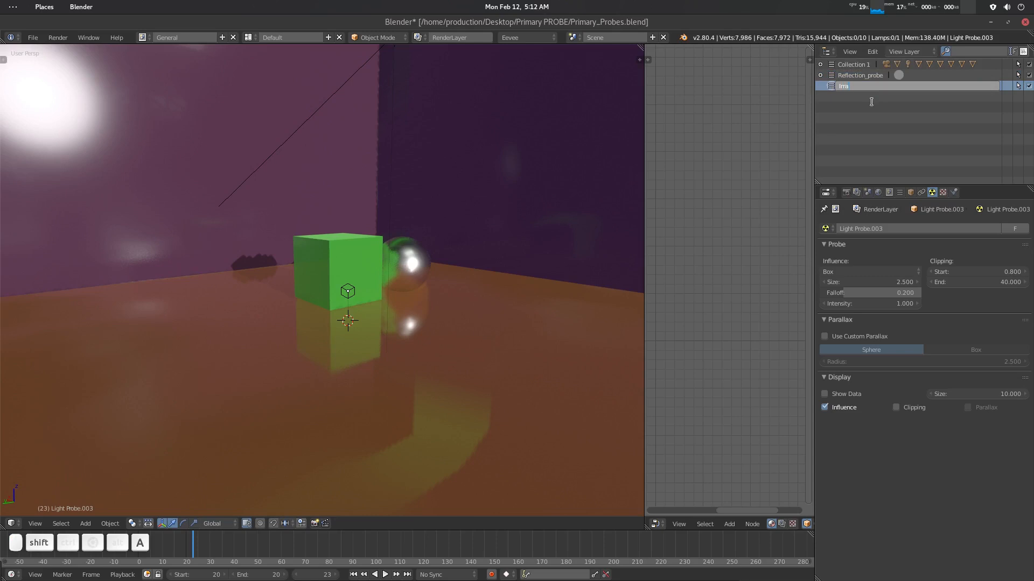
{"action": "type", "text": "diance_probe"}
{"action": "key", "text": "Return"}
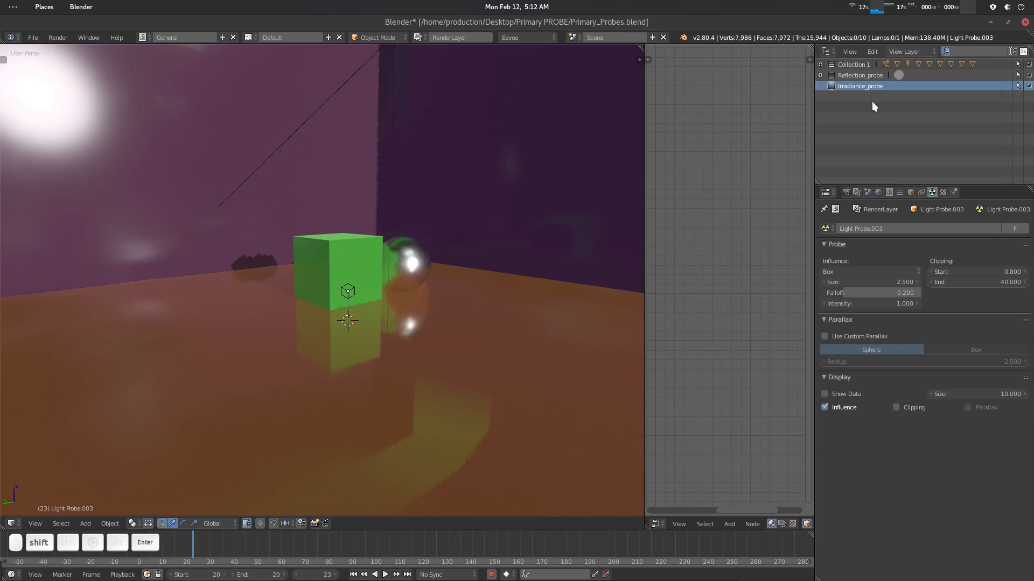
- Add an Irradiance Volume light probe inside the room
{"action": "middle_click_drag", "start_coordinate": [541, 183], "coordinate": [409, 237]}
{"action": "scroll", "coordinate": [338, 252], "scroll_direction": "down", "scroll_amount": 6}
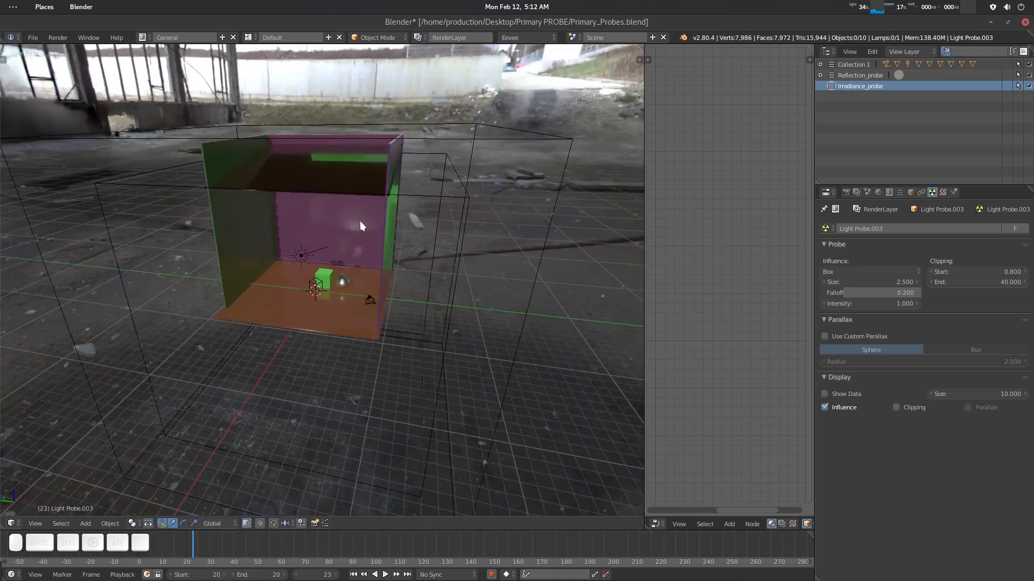
{"action": "middle_click_drag", "start_coordinate": [293, 238], "coordinate": [350, 227]}
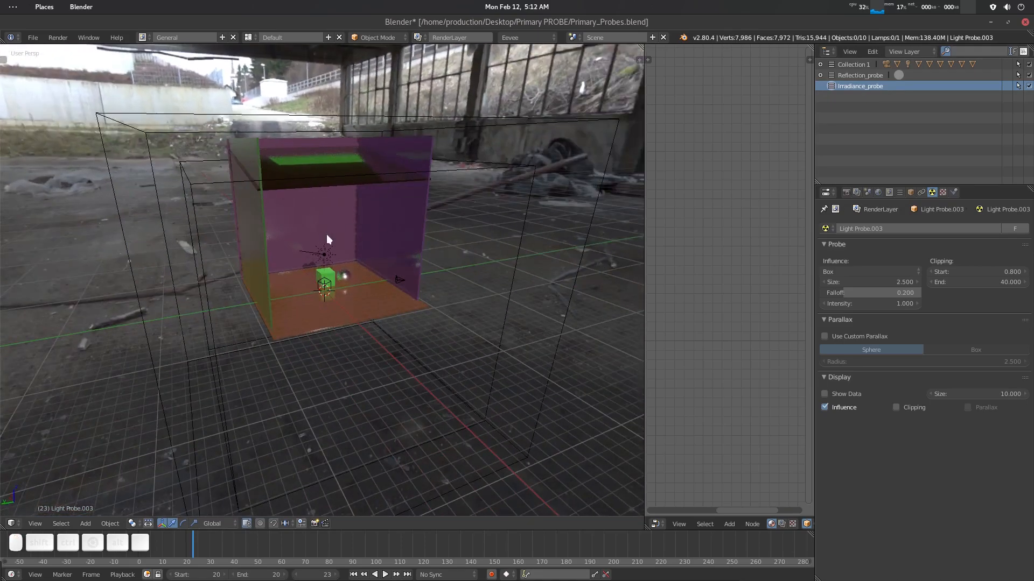
{"action": "scroll", "coordinate": [383, 257], "scroll_direction": "up", "scroll_amount": 5}
{"action": "middle_click_drag", "start_coordinate": [379, 268], "coordinate": [349, 285]}
{"action": "middle_click_drag", "start_coordinate": [429, 254], "coordinate": [393, 267]}
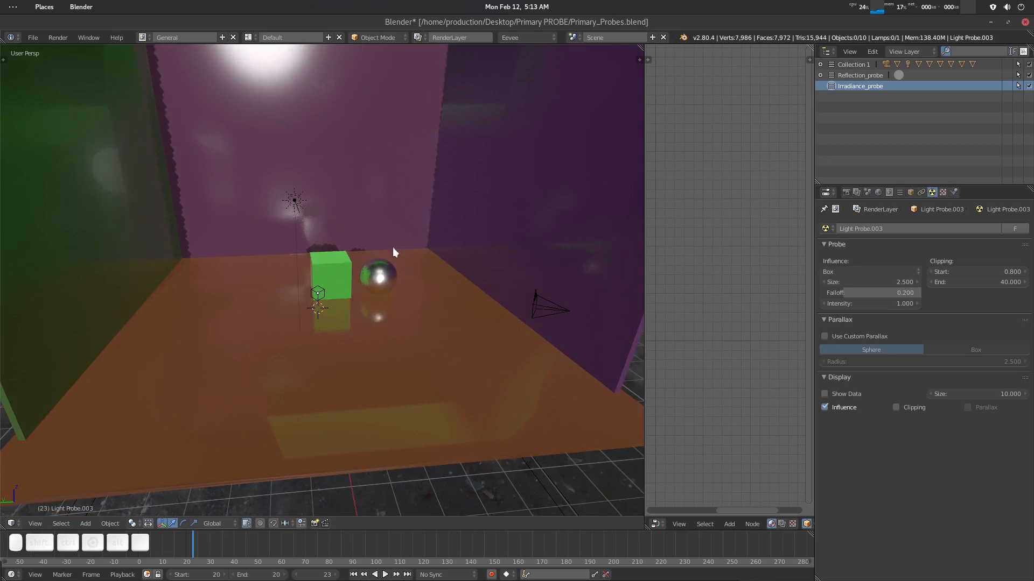
{"action": "middle_click_drag", "start_coordinate": [393, 254], "coordinate": [330, 300]}
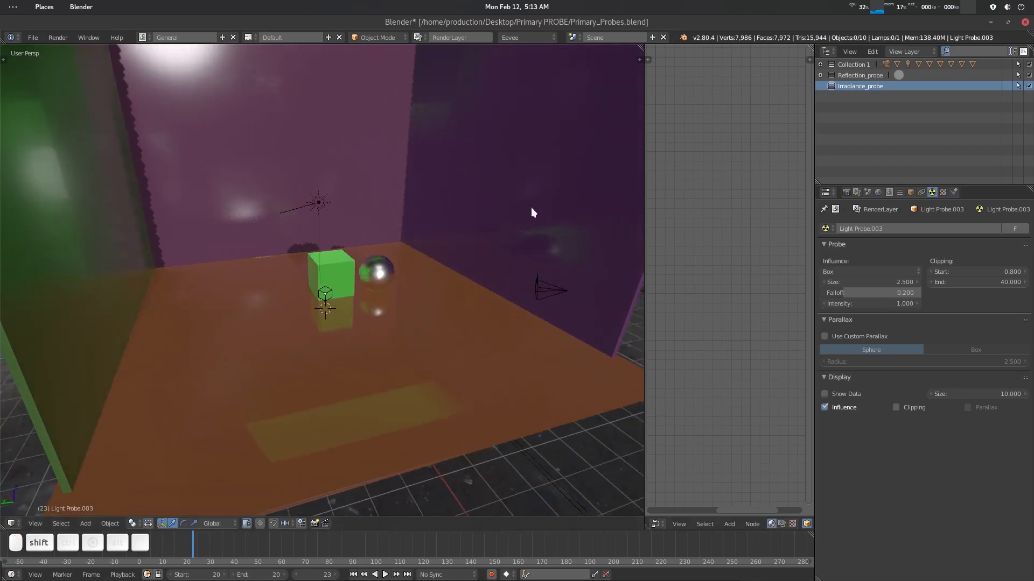
{"action": "key", "text": "shift+a"}
{"action": "mouse_move", "coordinate": [327, 285]}
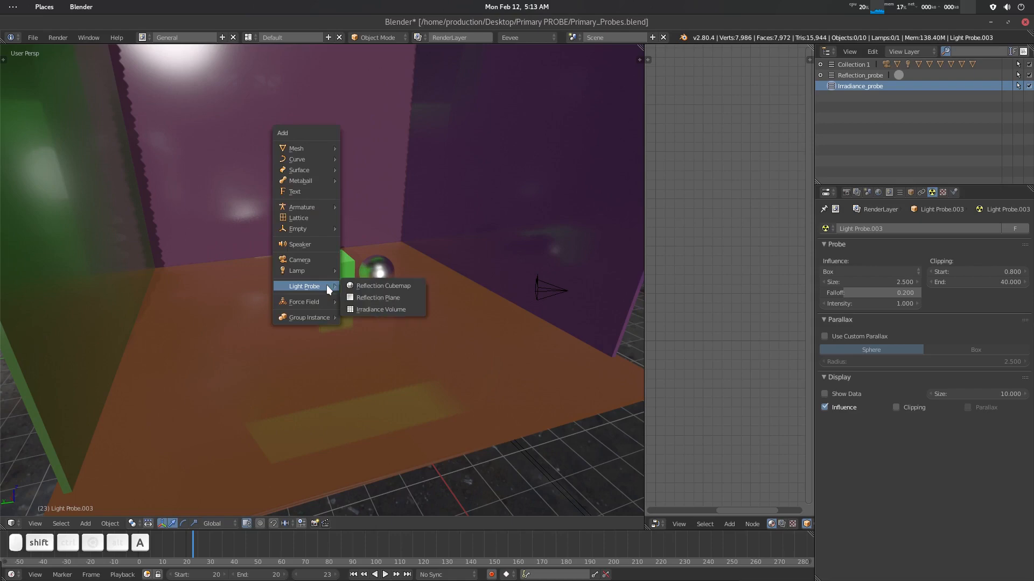
{"action": "left_click", "coordinate": [377, 309]}
- Scale the irradiance volume up by about 6.5
{"action": "middle_click_drag", "start_coordinate": [405, 318], "coordinate": [345, 312]}
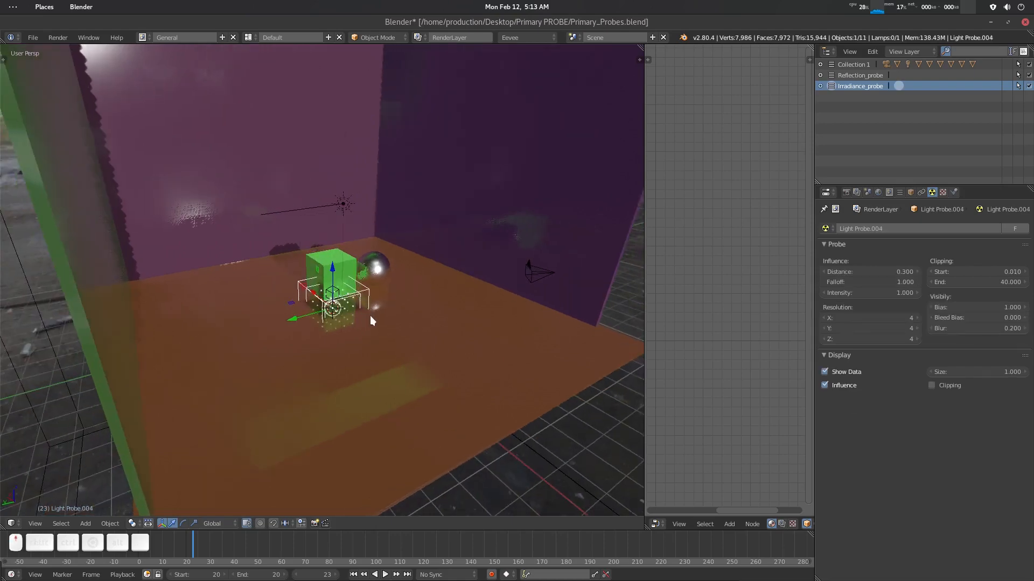
{"action": "scroll", "coordinate": [371, 316], "scroll_direction": "up", "scroll_amount": 7}
{"action": "middle_click_drag", "start_coordinate": [418, 361], "coordinate": [390, 361]}
{"action": "scroll", "coordinate": [389, 366], "scroll_direction": "up", "scroll_amount": 1}
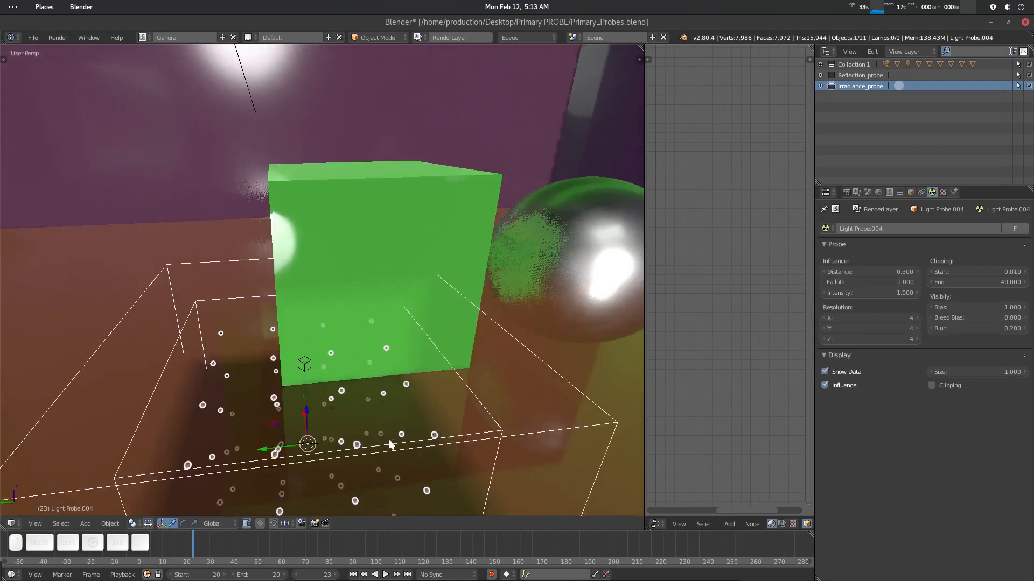
{"action": "scroll", "coordinate": [389, 439], "scroll_direction": "down", "scroll_amount": 12}
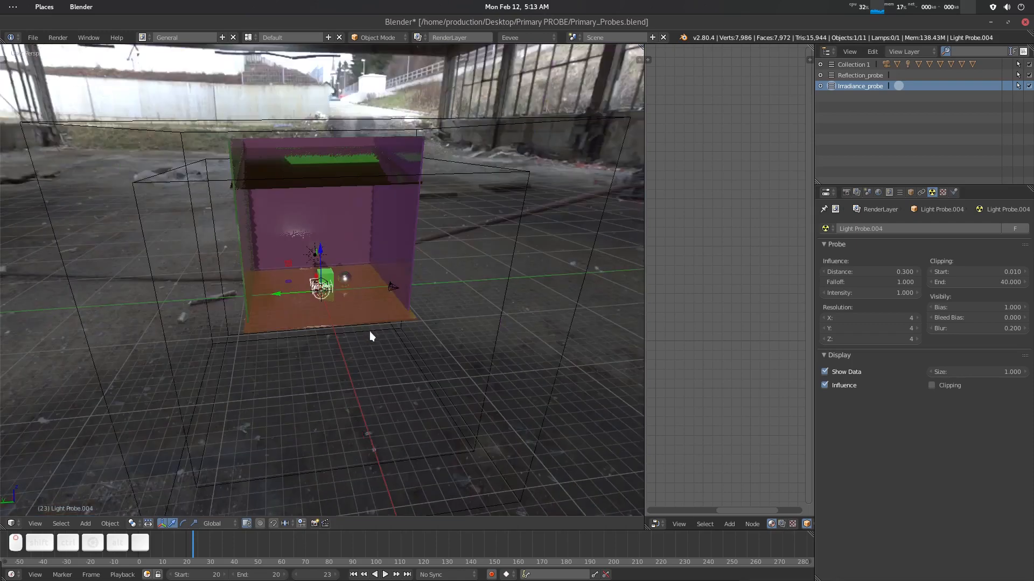
{"action": "middle_click_drag", "start_coordinate": [370, 331], "coordinate": [350, 299]}
{"action": "key", "text": "s"}
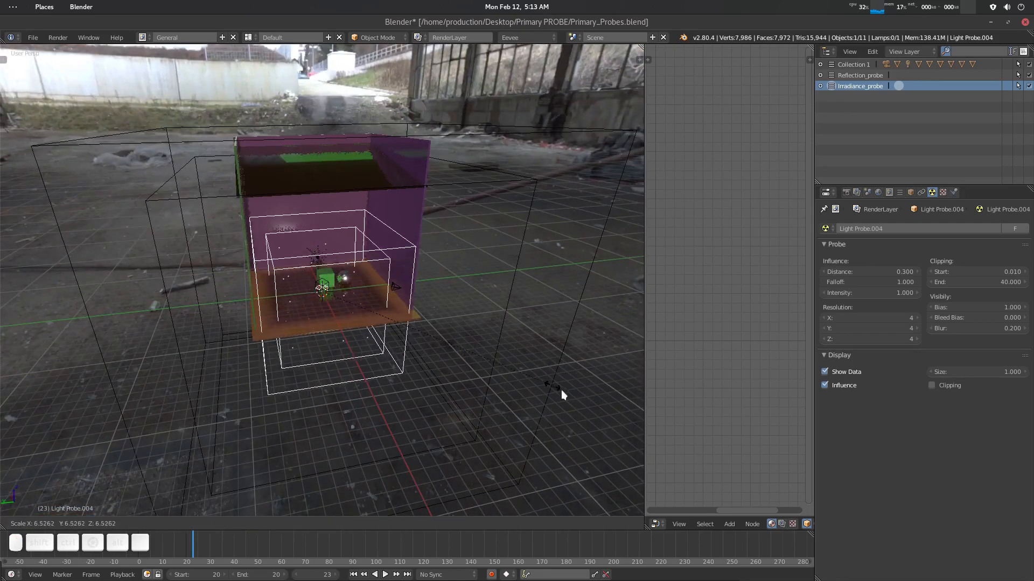
{"action": "left_click", "coordinate": [598, 408]}
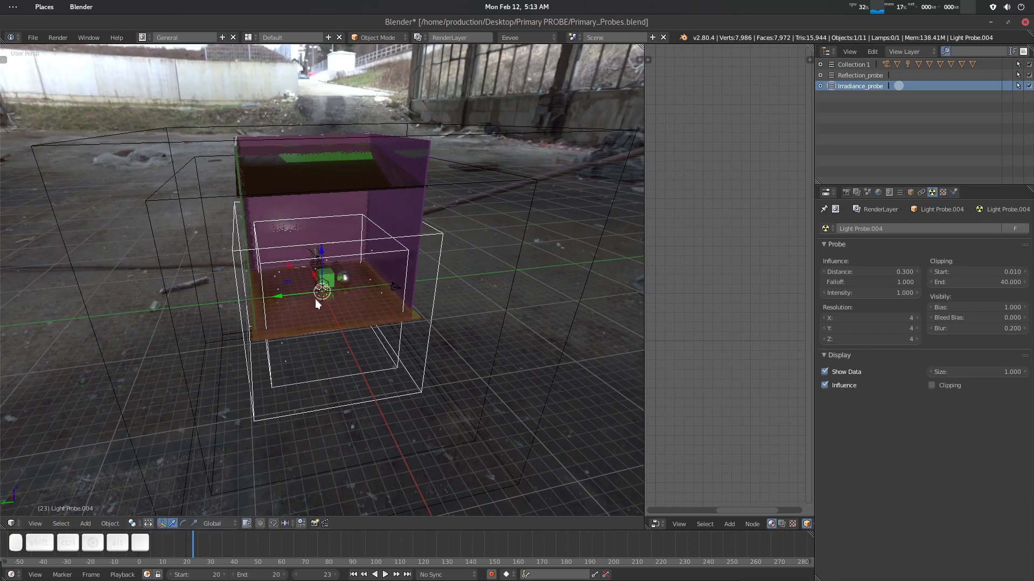
- Move the irradiance volume upward so it fills the room interior
{"action": "left_click_drag", "start_coordinate": [323, 253], "coordinate": [321, 187]}
{"action": "key", "text": "a"}
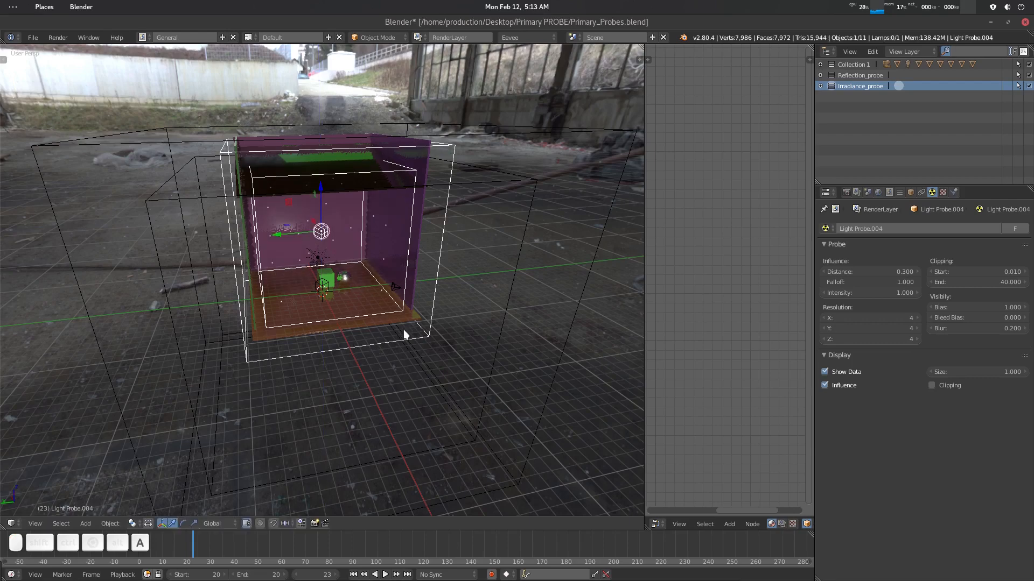
{"action": "middle_click_drag", "start_coordinate": [405, 330], "coordinate": [360, 327]}
{"action": "scroll", "coordinate": [360, 327], "scroll_direction": "up", "scroll_amount": 8}
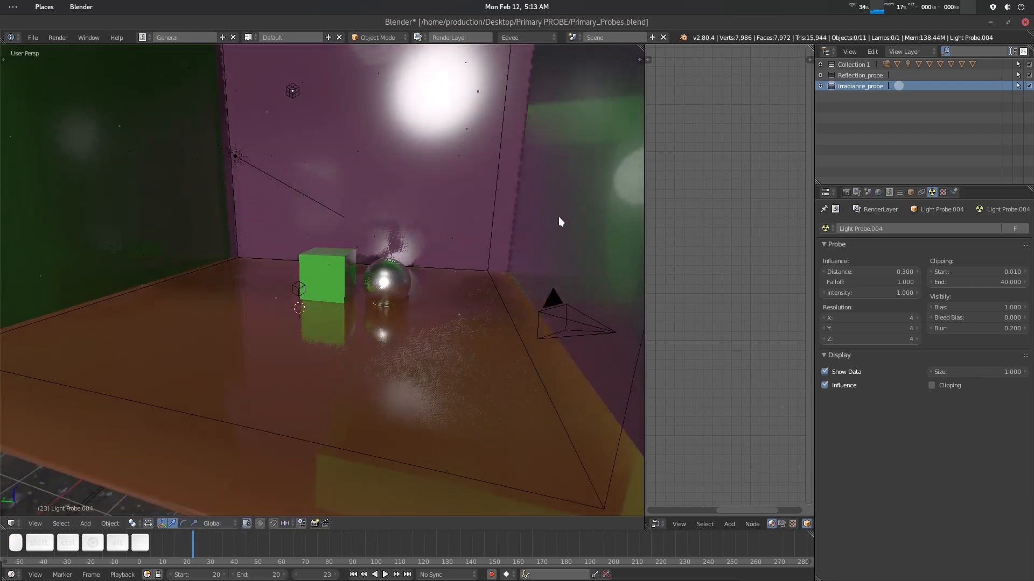
{"action": "middle_click_drag", "start_coordinate": [285, 274], "coordinate": [422, 276]}
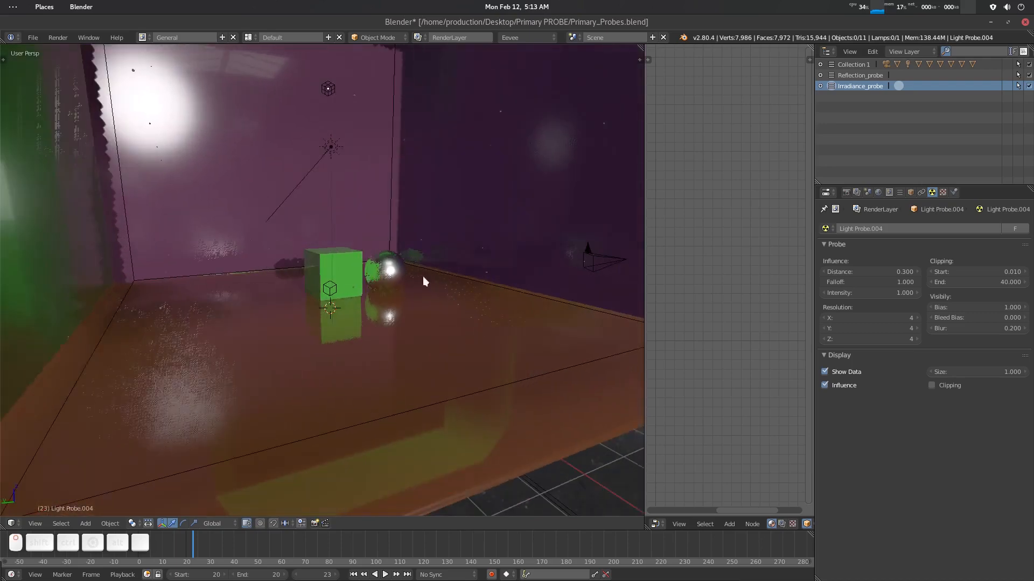
{"action": "scroll", "coordinate": [330, 234], "scroll_direction": "down", "scroll_amount": 10}
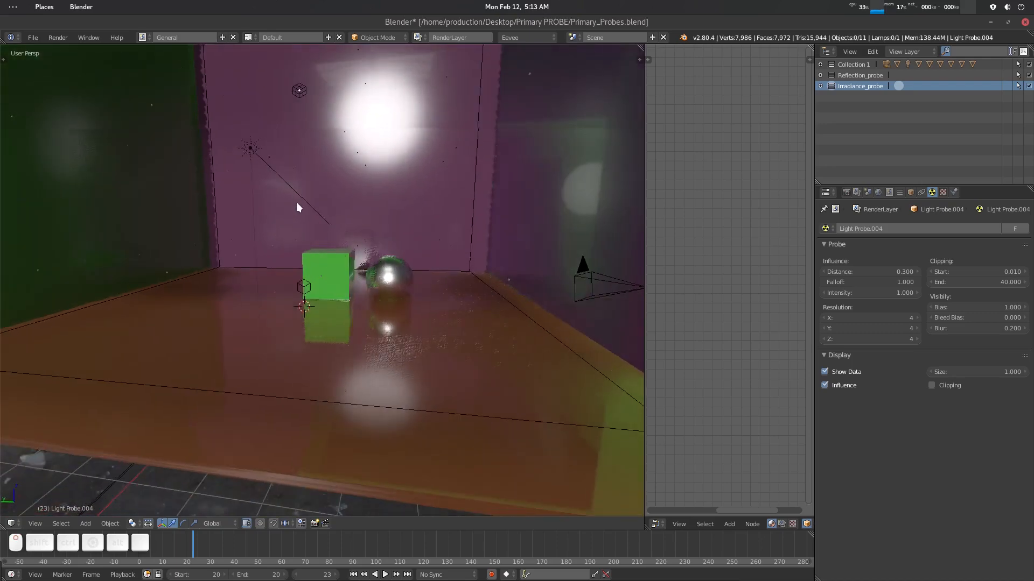
{"action": "middle_click_drag", "start_coordinate": [307, 239], "coordinate": [312, 241]}
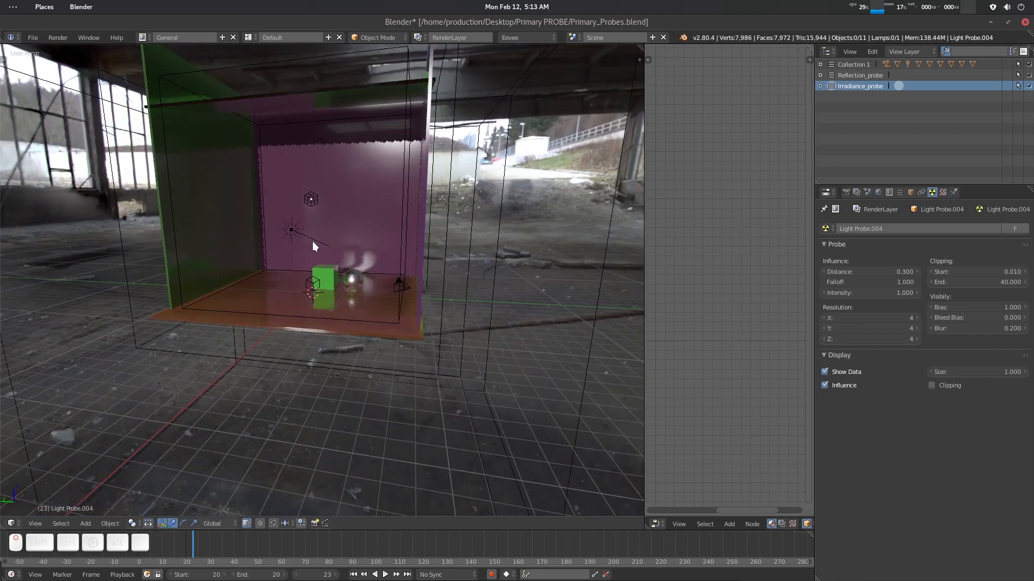
- Compare the camera view with the Irradiance_probe collection toggled off and back on
{"action": "key", "text": "KP_0"}
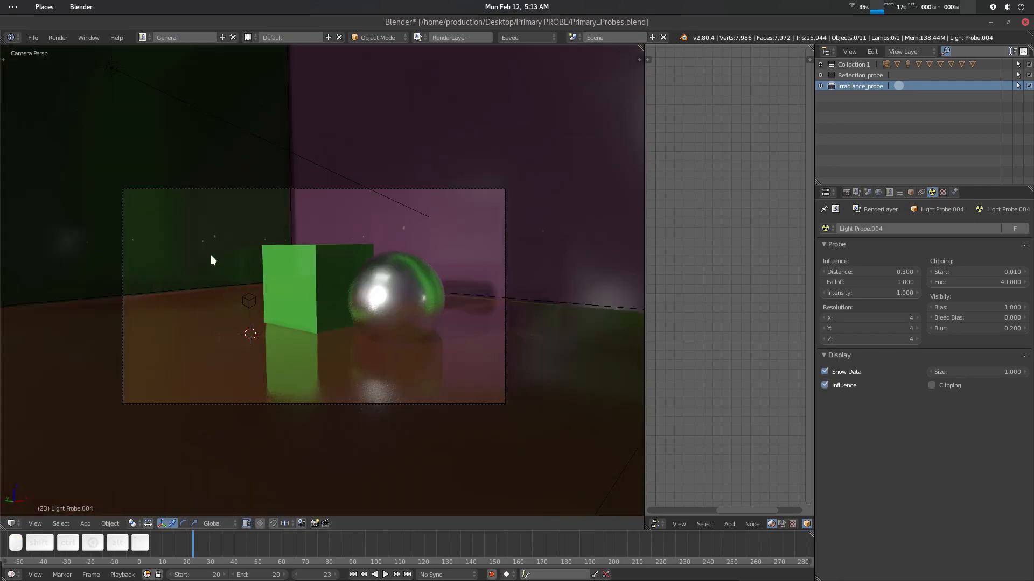
{"action": "left_click", "coordinate": [1029, 86]}
{"action": "left_click", "coordinate": [1029, 86]}
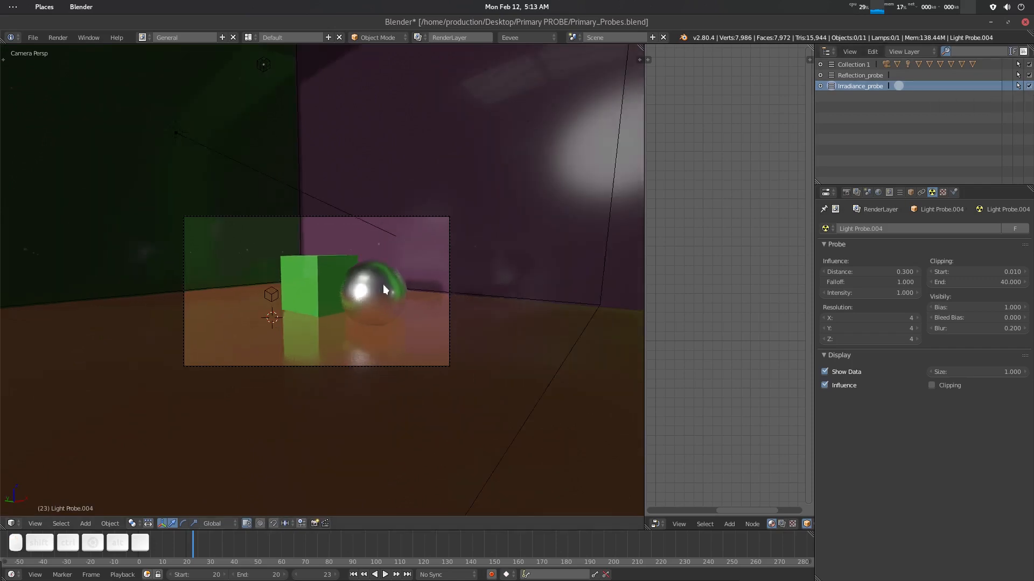
- Select the reflection cubemap probe inside the room
{"action": "right_click", "coordinate": [403, 229]}
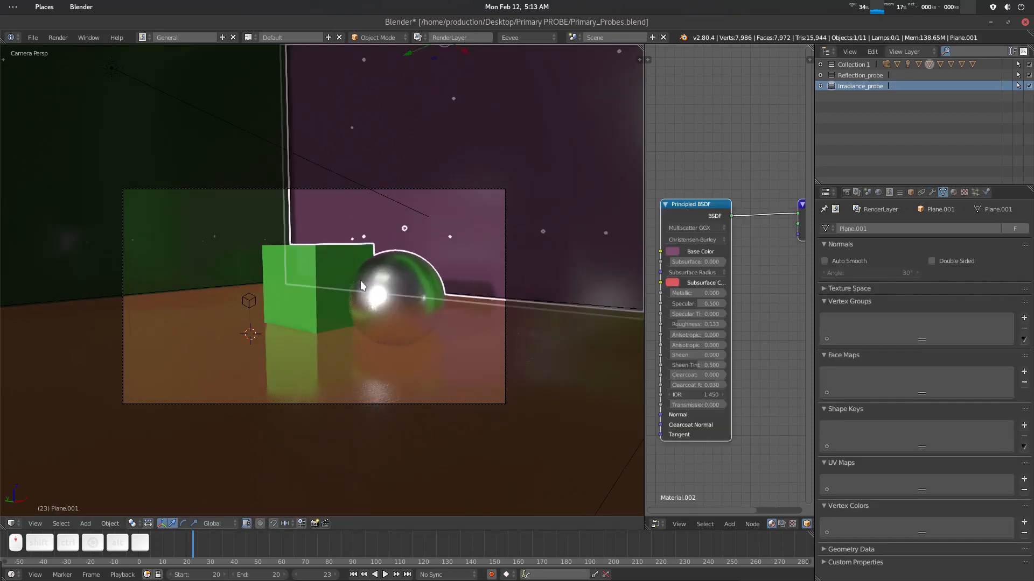
{"action": "mouse_move", "coordinate": [362, 284]}
{"action": "middle_mouse_down"}
{"action": "mouse_move", "coordinate": [331, 280]}
{"action": "mouse_move", "coordinate": [355, 288]}
{"action": "middle_mouse_up"}
{"action": "scroll", "coordinate": [376, 299], "scroll_direction": "down", "scroll_amount": 8}
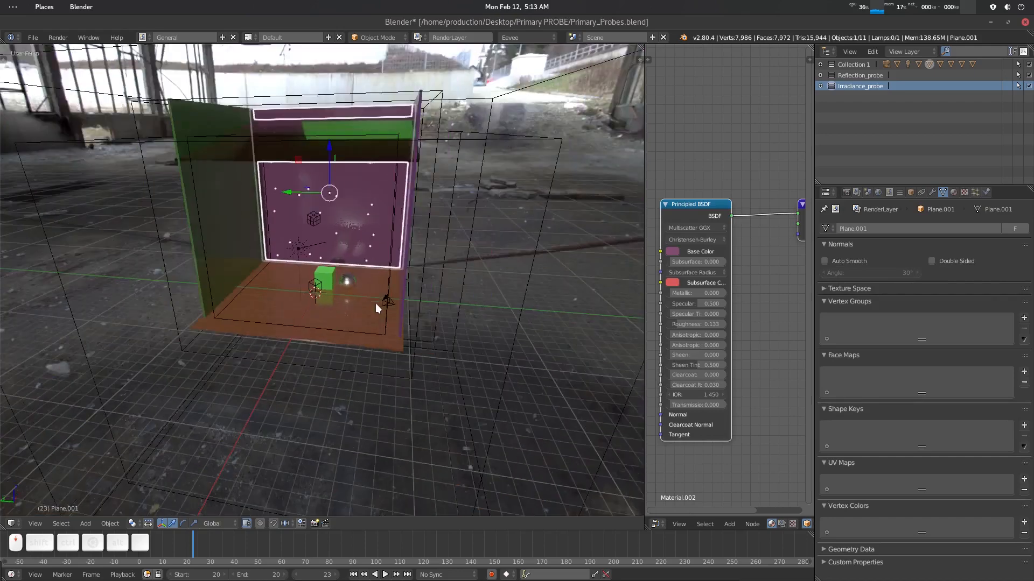
{"action": "right_click", "coordinate": [536, 138]}
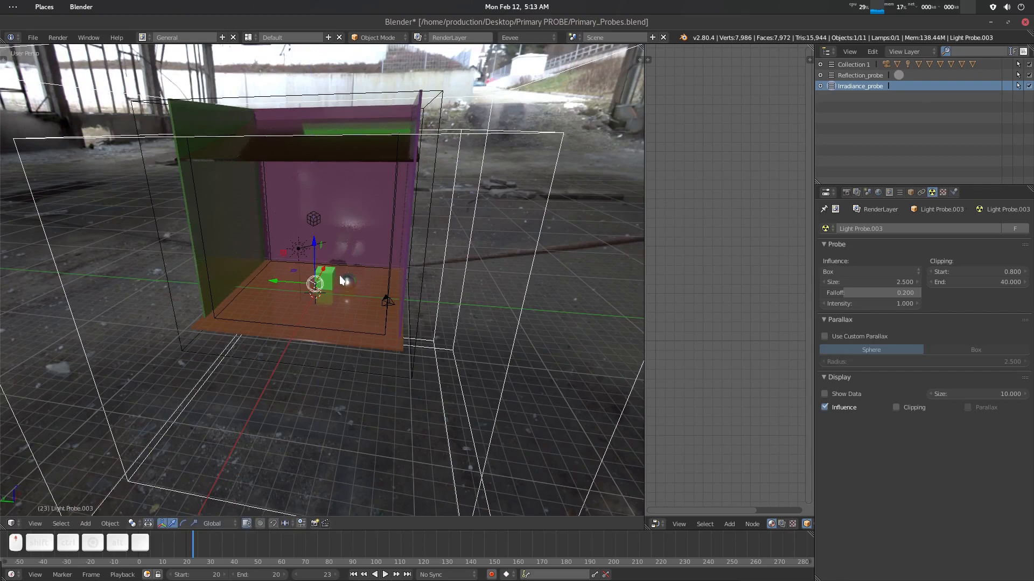
{"action": "scroll", "coordinate": [345, 279], "scroll_direction": "up", "scroll_amount": 8}
{"action": "mouse_move", "coordinate": [354, 278]}
{"action": "middle_mouse_down"}
{"action": "mouse_move", "coordinate": [360, 263]}
{"action": "mouse_move", "coordinate": [347, 263]}
{"action": "middle_mouse_up"}
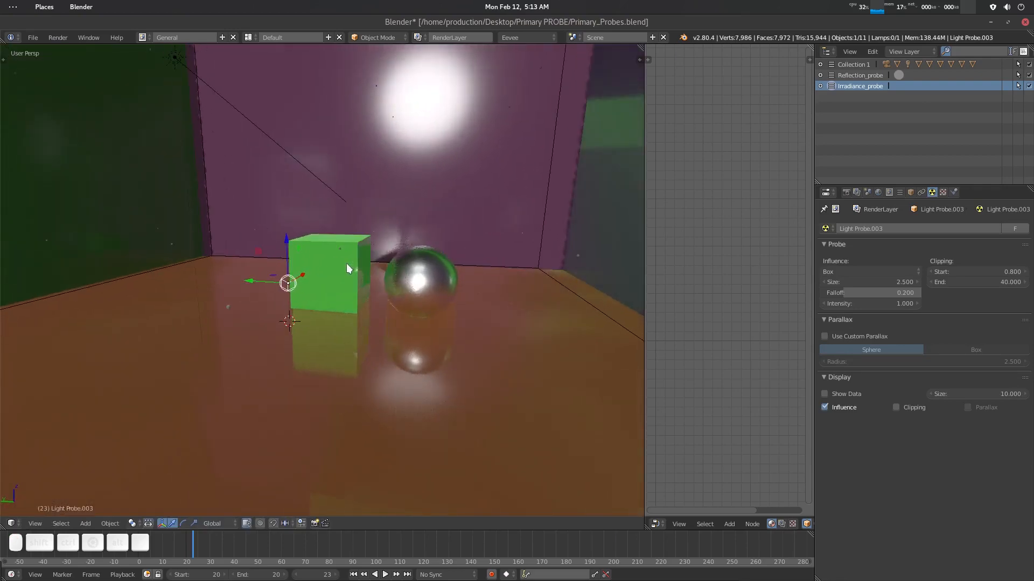
- Preview the reflection results through the camera while switching the Irradiance_probe collection's visibility off and on
{"action": "key", "text": "KP_0"}
{"action": "scroll", "coordinate": [355, 277], "scroll_direction": "up", "scroll_amount": 7}
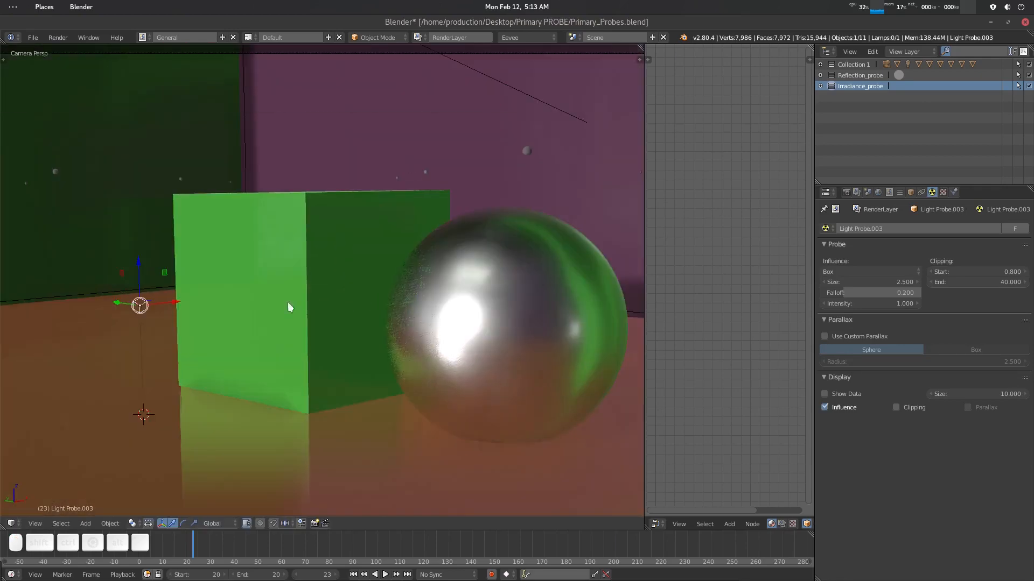
{"action": "scroll", "coordinate": [374, 306], "scroll_direction": "down", "scroll_amount": 3}
{"action": "left_click", "coordinate": [1028, 86]}
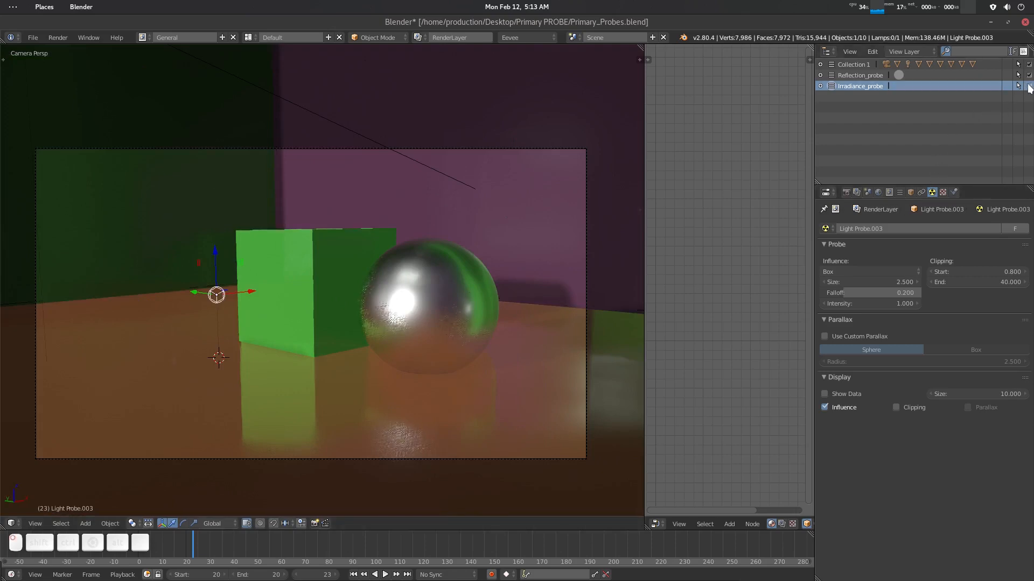
{"action": "left_click", "coordinate": [1028, 85]}
{"action": "scroll", "coordinate": [299, 296], "scroll_direction": "down", "scroll_amount": 2}
{"action": "scroll", "coordinate": [354, 282], "scroll_direction": "up", "scroll_amount": 2}
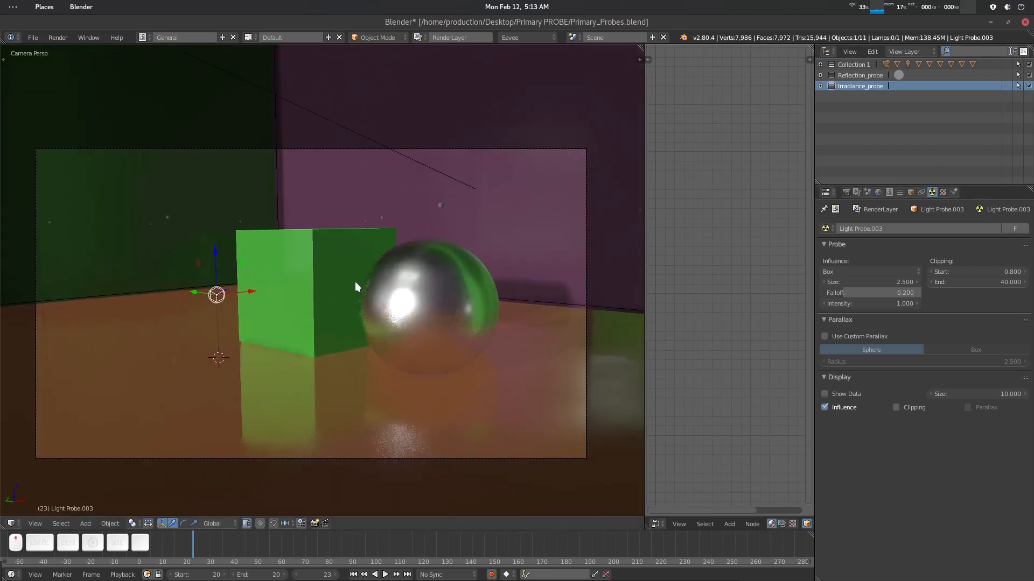
{"action": "scroll", "coordinate": [336, 265], "scroll_direction": "down", "scroll_amount": 2}
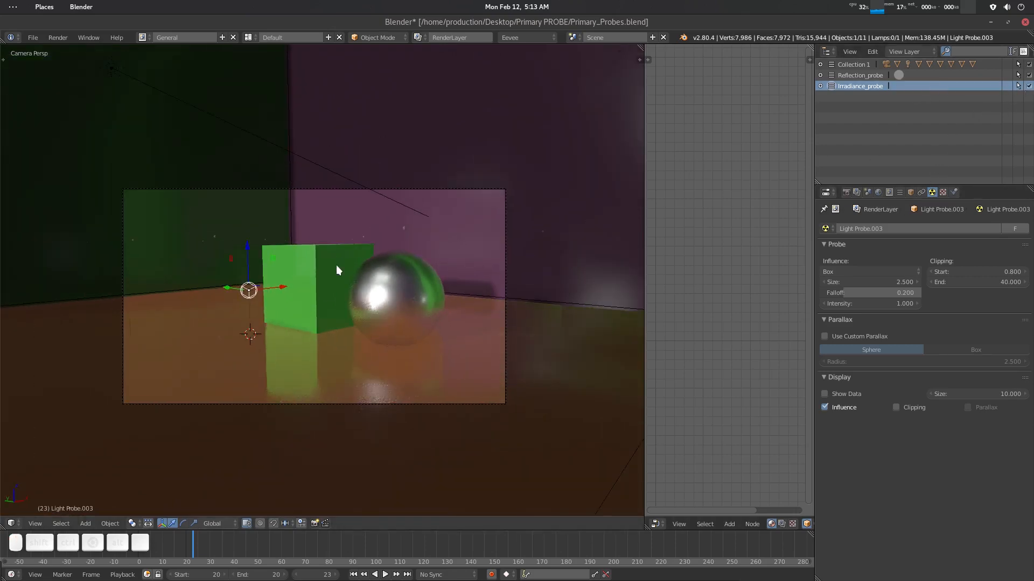
{"action": "middle_click_drag", "start_coordinate": [339, 267], "coordinate": [336, 267]}
{"action": "key", "text": "KP_0"}
{"action": "key", "text": "ctrl+z"}
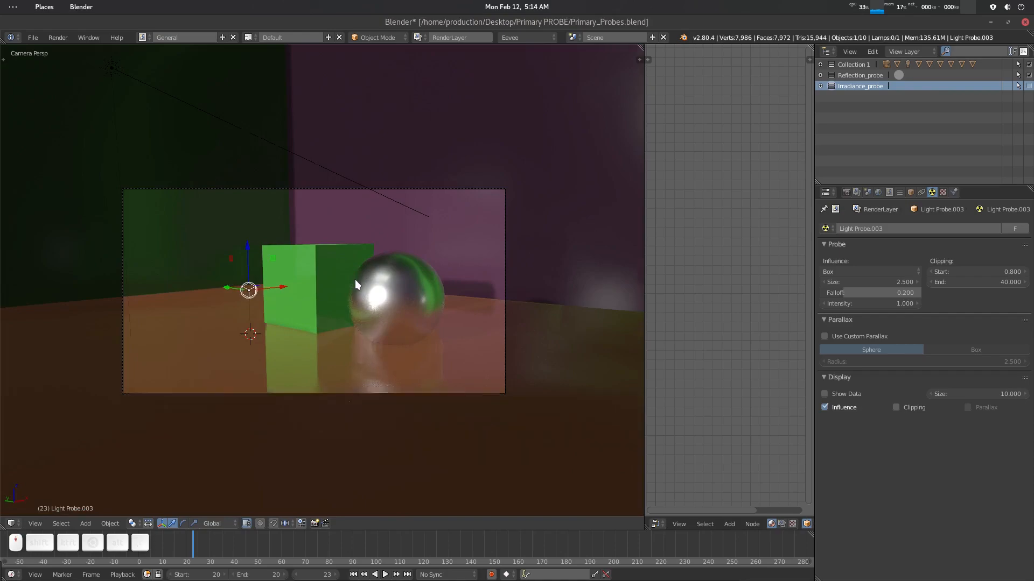
- Raise the reflection cubemap probe and scale it down by about 0.57
{"action": "middle_click_drag", "start_coordinate": [355, 279], "coordinate": [345, 290]}
{"action": "scroll", "coordinate": [344, 283], "scroll_direction": "down", "scroll_amount": 8}
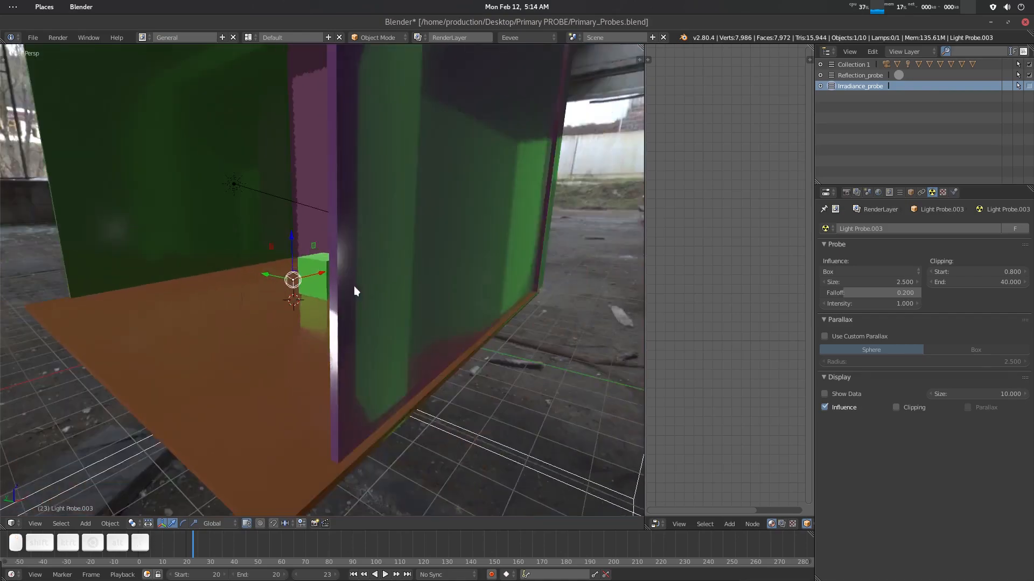
{"action": "scroll", "coordinate": [367, 301], "scroll_direction": "down", "scroll_amount": 4}
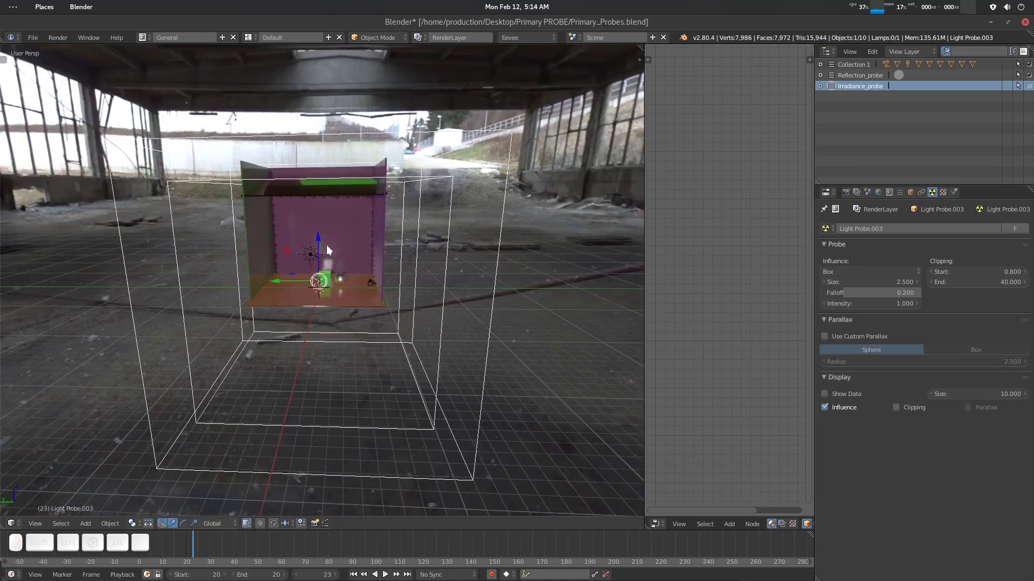
{"action": "left_click_drag", "start_coordinate": [318, 237], "coordinate": [317, 209]}
{"action": "key", "text": "s"}
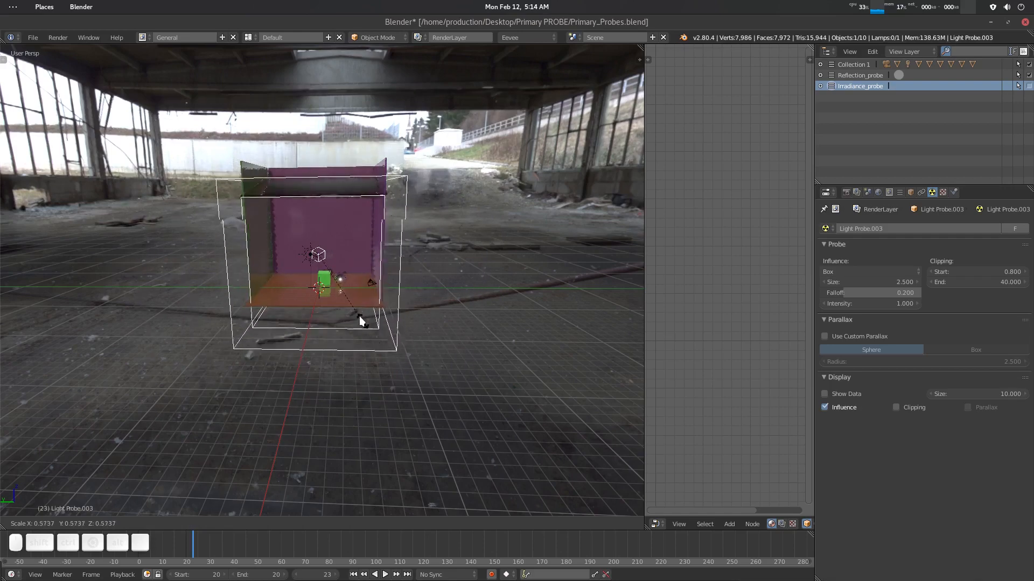
{"action": "left_click", "coordinate": [353, 303]}
- Move the reflection cubemap probe up by about 2.64 units
{"action": "scroll", "coordinate": [341, 296], "scroll_direction": "up", "scroll_amount": 8}
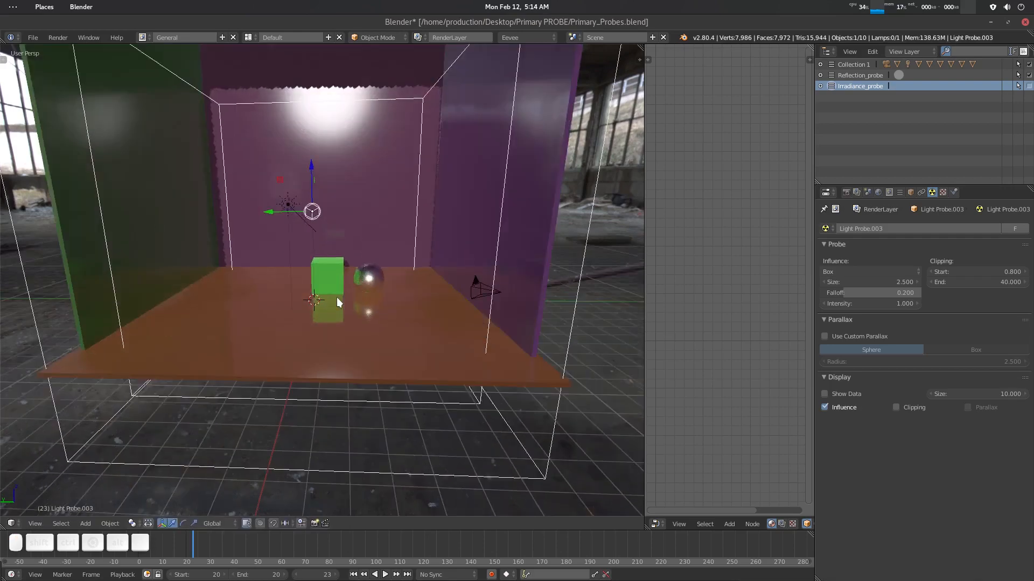
{"action": "left_click_drag", "start_coordinate": [323, 169], "coordinate": [323, 122]}
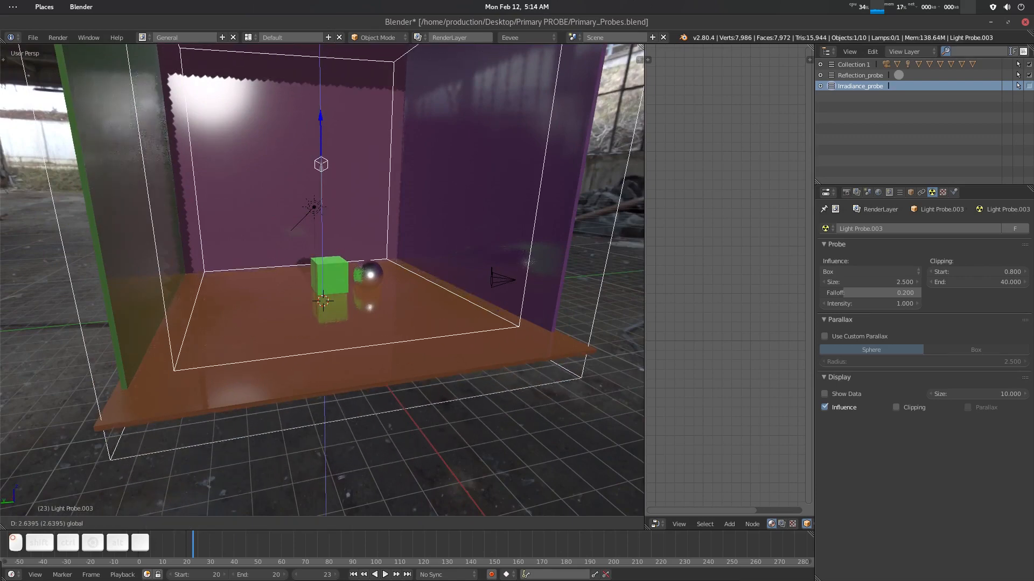
{"action": "middle_click_drag", "start_coordinate": [368, 328], "coordinate": [328, 322]}
{"action": "scroll", "coordinate": [328, 322], "scroll_direction": "up", "scroll_amount": 3}
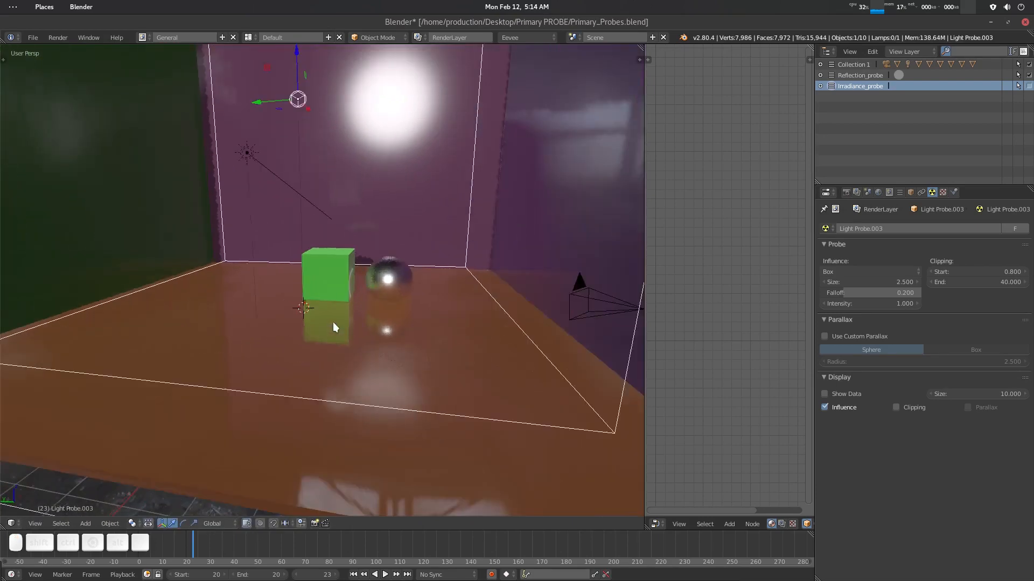
- Show the Irradiance_probe collection again and lower the reflection cubemap probe slightly
{"action": "left_click", "coordinate": [1028, 87]}
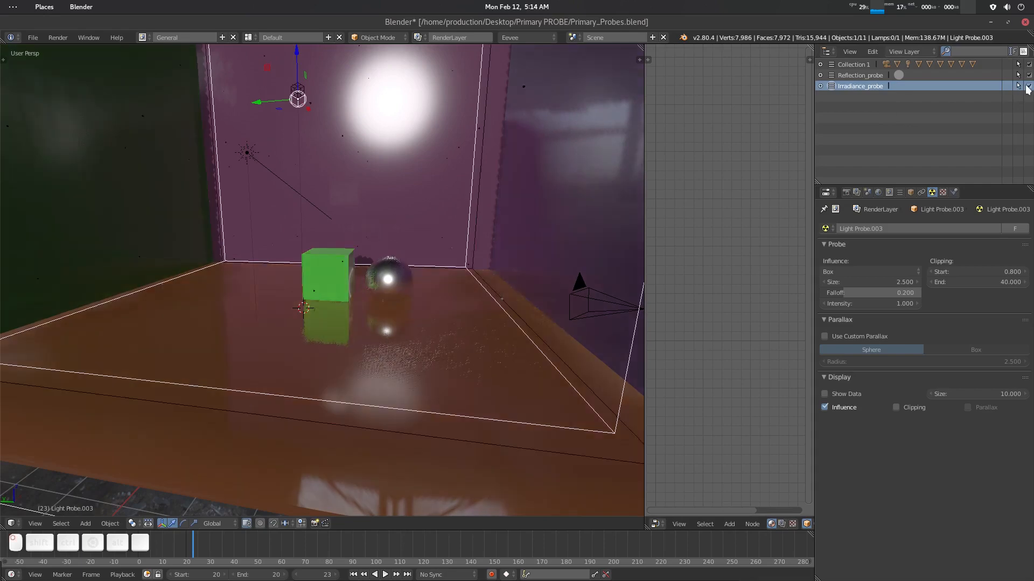
{"action": "middle_click_drag", "start_coordinate": [388, 237], "coordinate": [385, 235]}
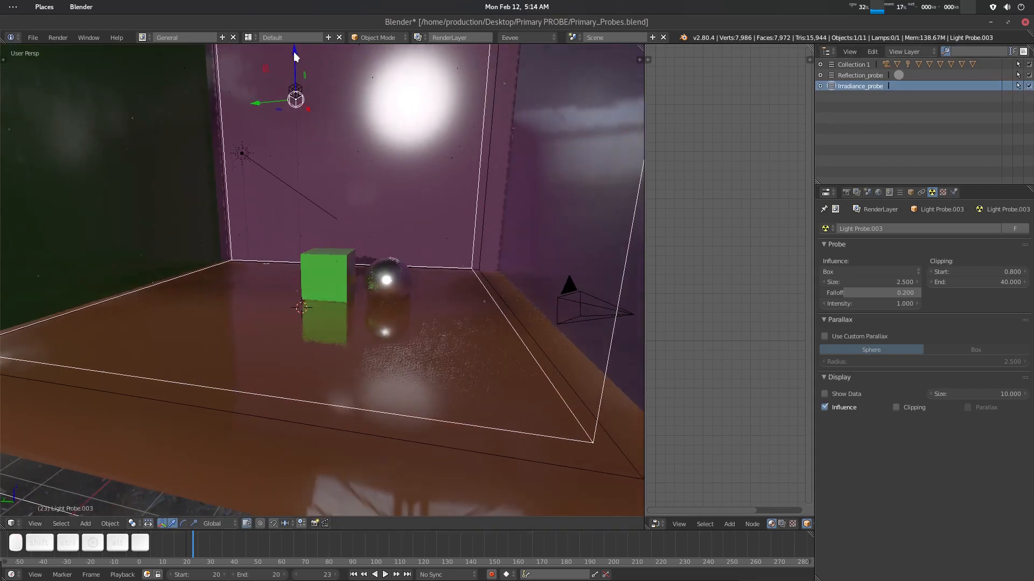
{"action": "left_click_drag", "start_coordinate": [293, 51], "coordinate": [294, 75]}
{"action": "scroll", "coordinate": [333, 183], "scroll_direction": "down", "scroll_amount": 6}
{"action": "middle_click_drag", "start_coordinate": [320, 207], "coordinate": [339, 223]}
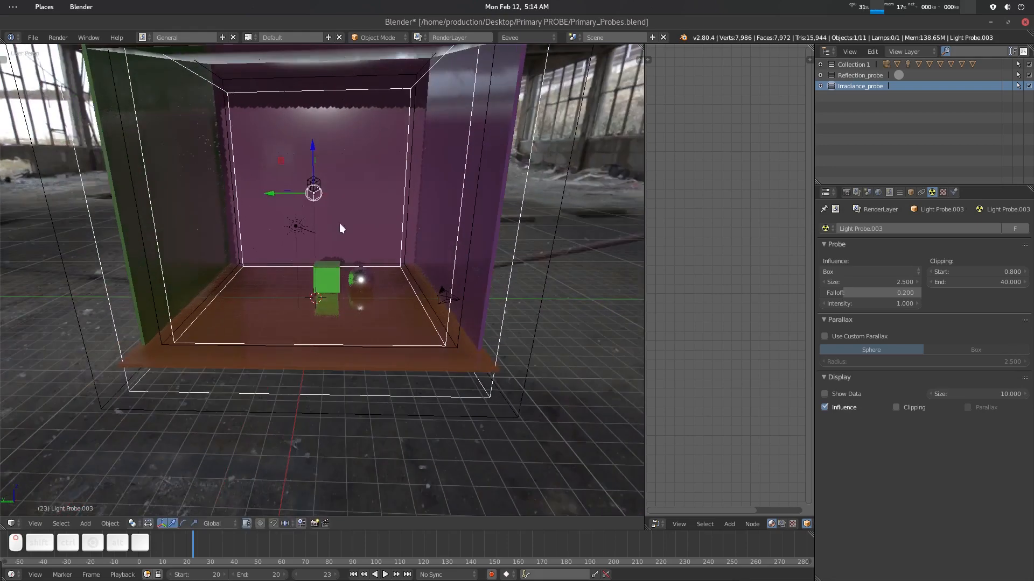
- Scale the reflection cubemap probe up by about 1.12 and adjust its height so its box encloses the room
{"action": "key", "text": "s"}
{"action": "left_click", "coordinate": [354, 250]}
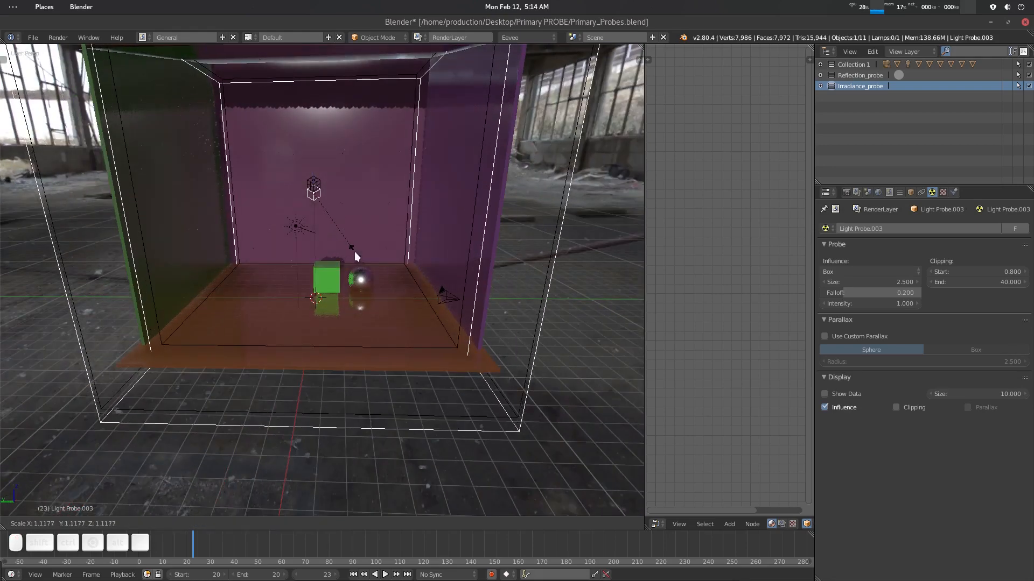
{"action": "left_click_drag", "start_coordinate": [313, 146], "coordinate": [313, 135]}
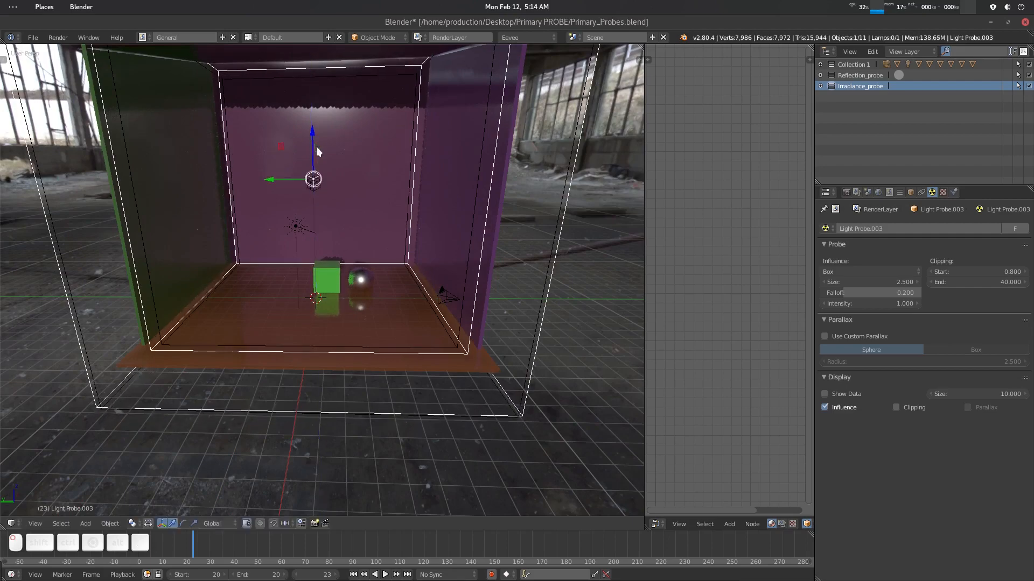
{"action": "mouse_move", "coordinate": [316, 146]}
{"action": "middle_mouse_down"}
{"action": "mouse_move", "coordinate": [341, 177]}
{"action": "mouse_move", "coordinate": [316, 158]}
{"action": "middle_mouse_up"}
{"action": "mouse_move", "coordinate": [363, 207]}
{"action": "middle_mouse_down"}
{"action": "mouse_move", "coordinate": [348, 192]}
{"action": "mouse_move", "coordinate": [379, 219]}
{"action": "middle_mouse_up"}
{"action": "key", "text": "s"}
{"action": "left_click", "coordinate": [377, 219]}
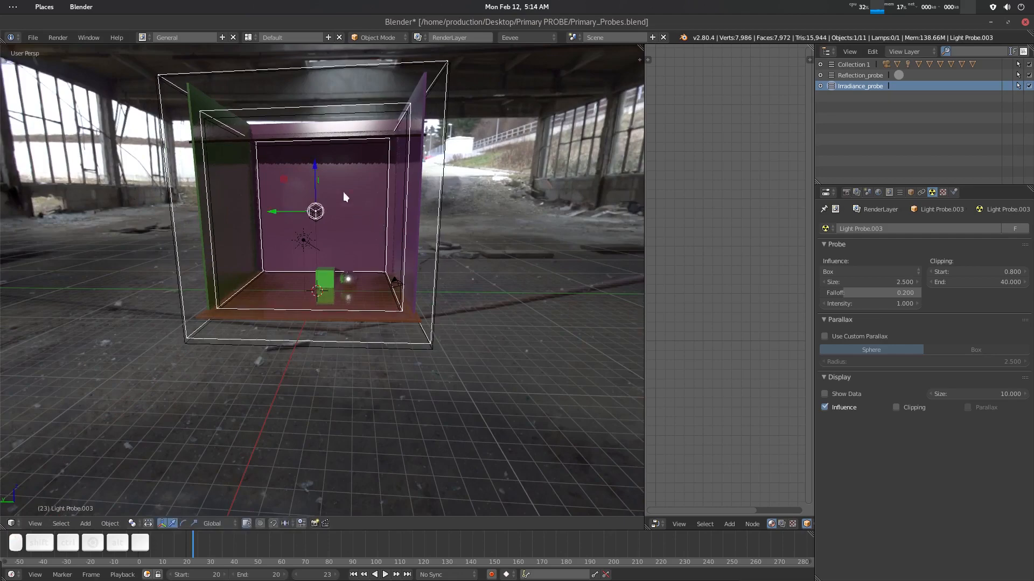
{"action": "left_click_drag", "start_coordinate": [317, 165], "coordinate": [315, 166]}
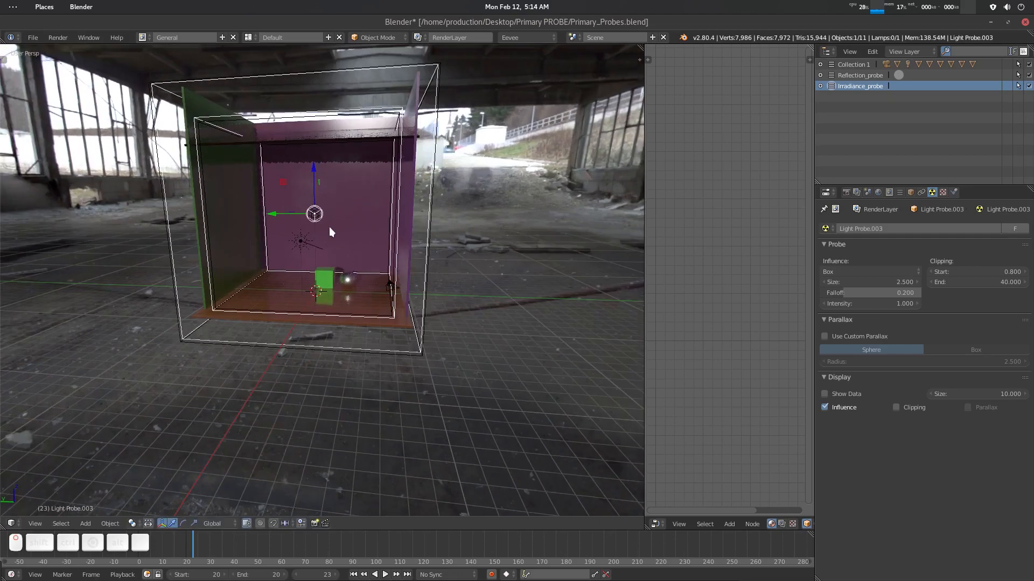
{"action": "key", "text": "KP_0"}
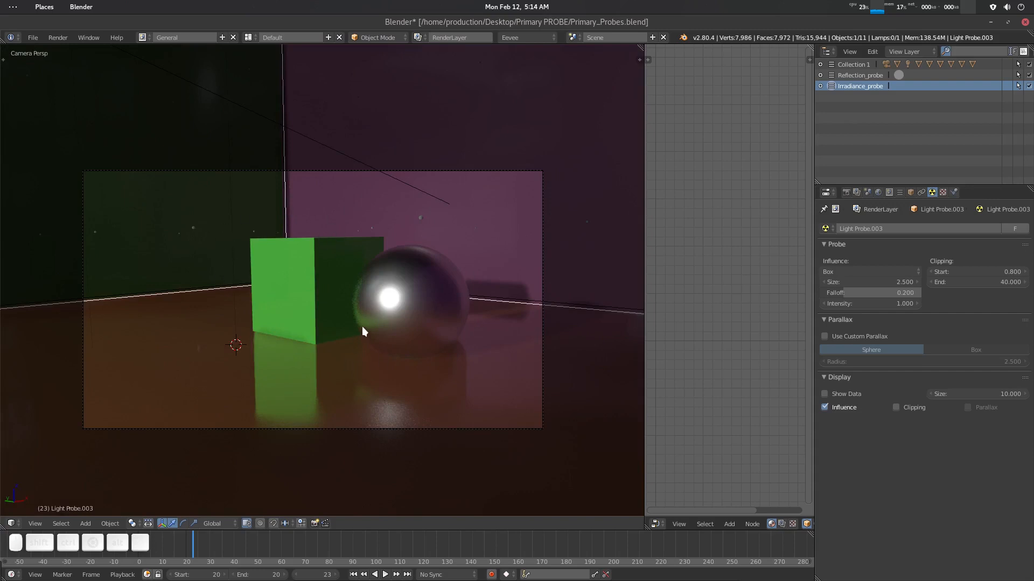
{"action": "key", "text": "a"}
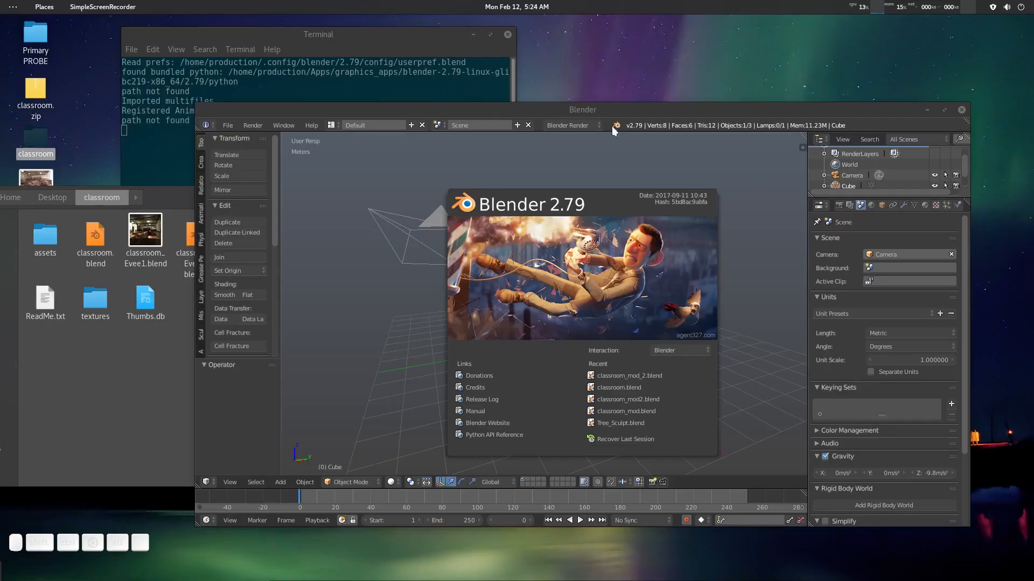
- Switch to Blender 2.79, open classroom.blend in it and maximize the window
{"action": "left_click_drag", "start_coordinate": [589, 114], "coordinate": [603, 95]}
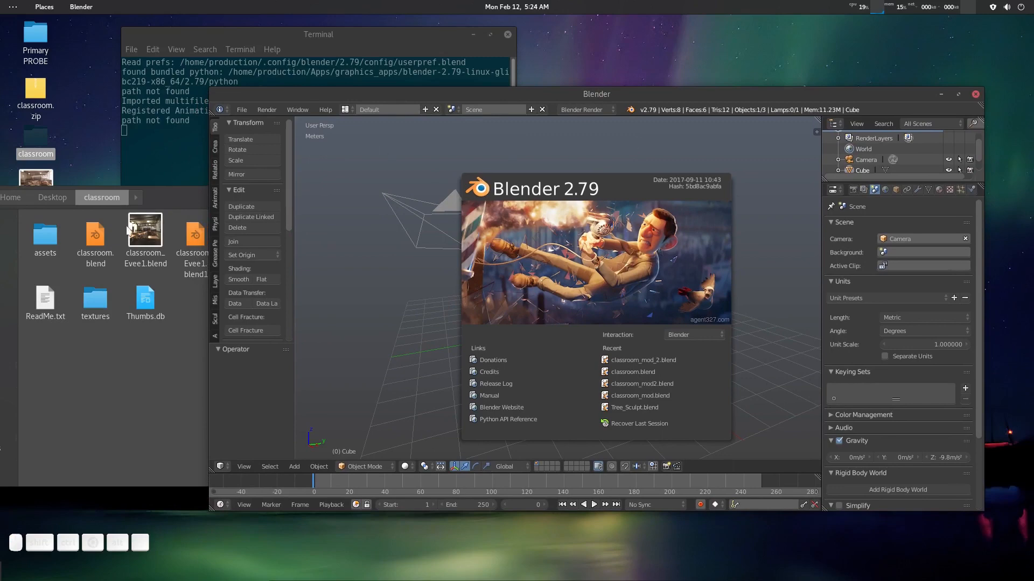
{"action": "left_click_drag", "start_coordinate": [98, 242], "coordinate": [547, 139]}
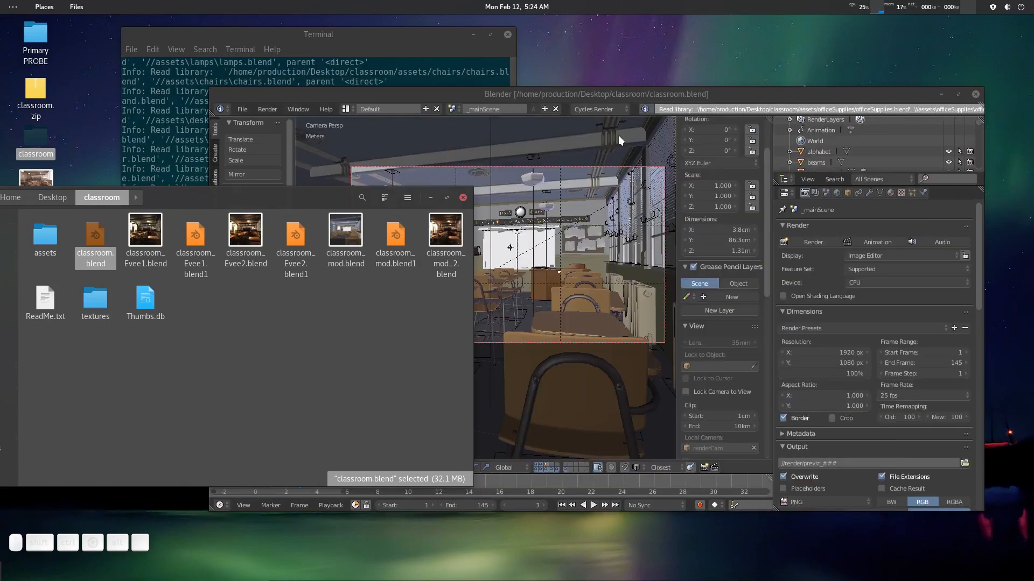
{"action": "double_click", "coordinate": [631, 94]}
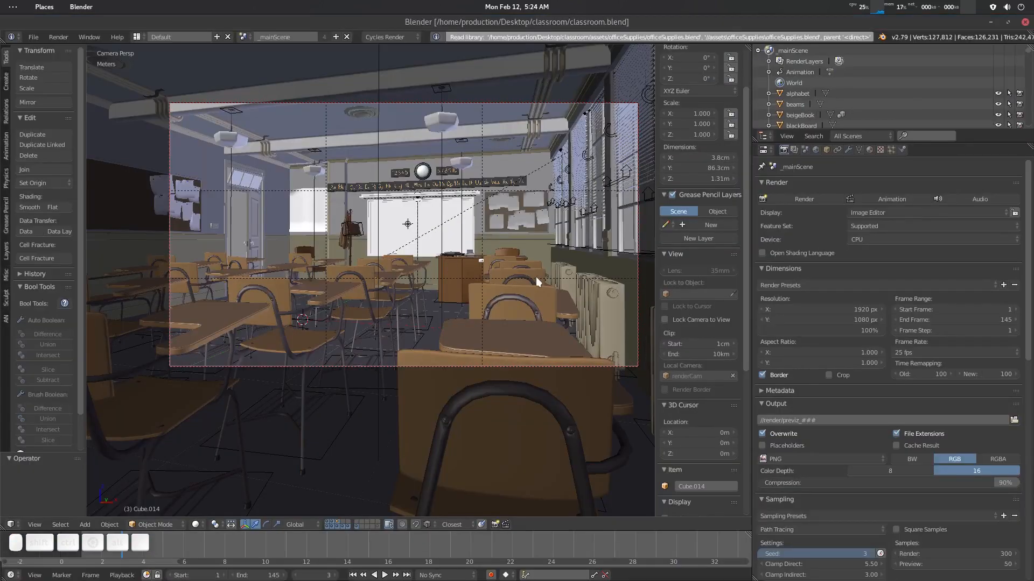
- Select all classroom objects and move them to the first layer
{"action": "left_click_drag", "start_coordinate": [751, 221], "coordinate": [791, 221]}
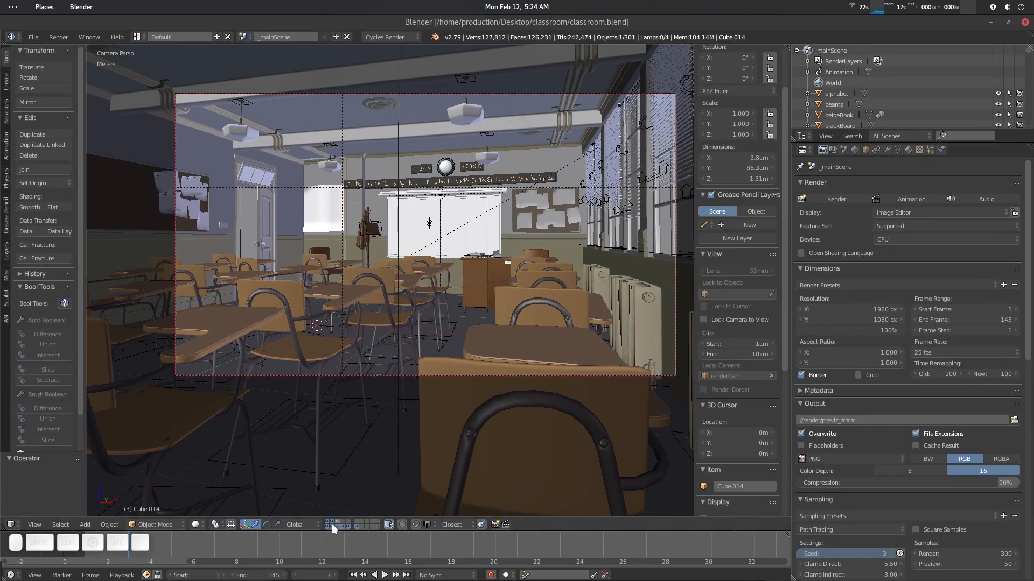
{"action": "key", "text": "a"}
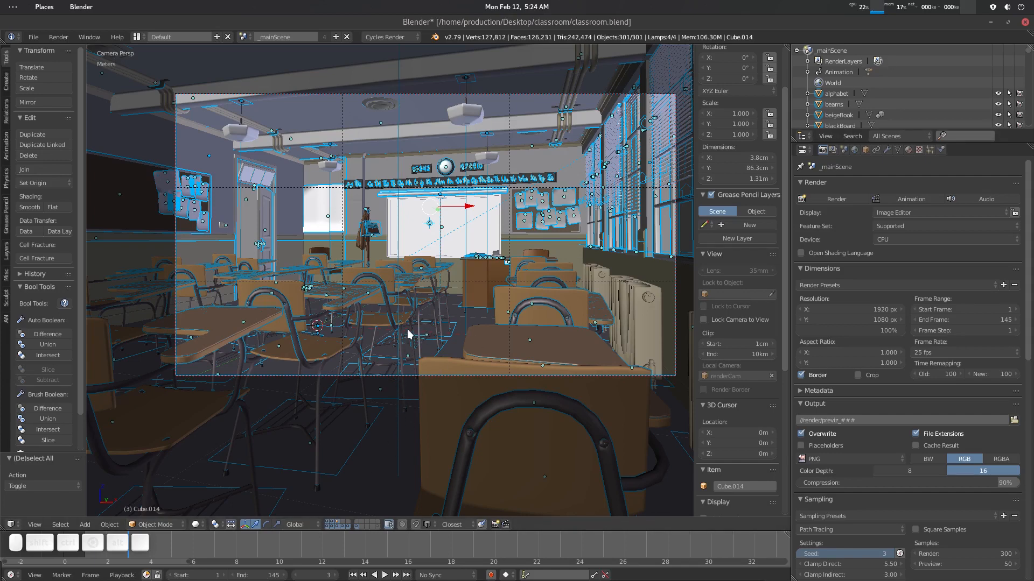
{"action": "key", "text": "m"}
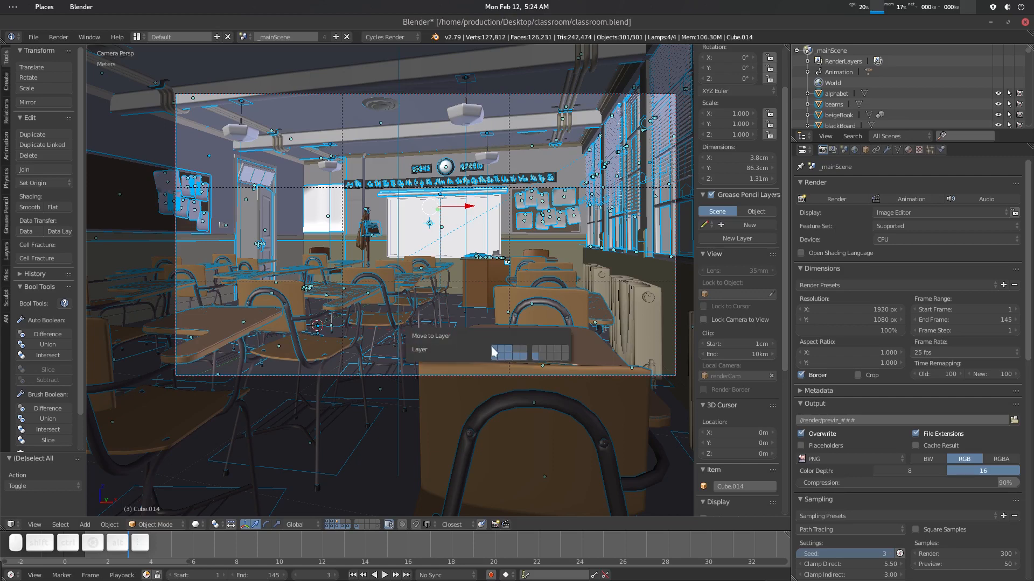
{"action": "left_click", "coordinate": [494, 351]}
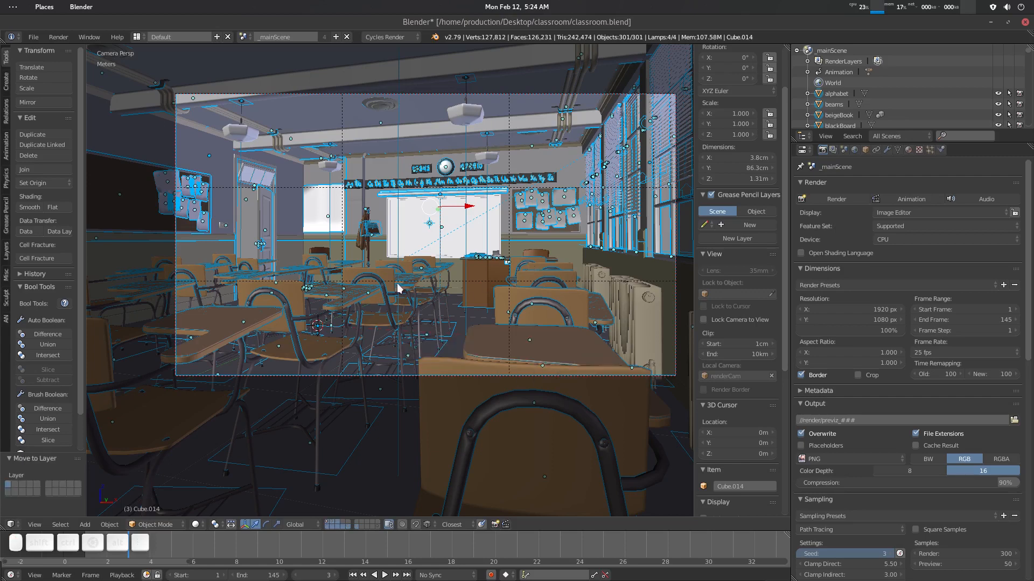
- Check the scene layers and inspect the classroom from the camera and around the desks
{"action": "left_click", "coordinate": [336, 525]}
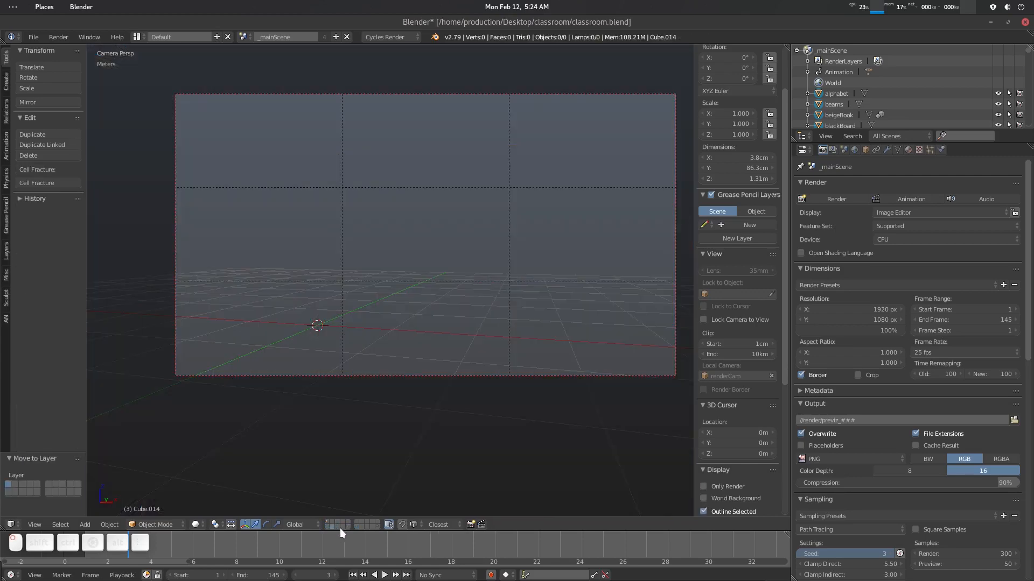
{"action": "left_click", "coordinate": [327, 522]}
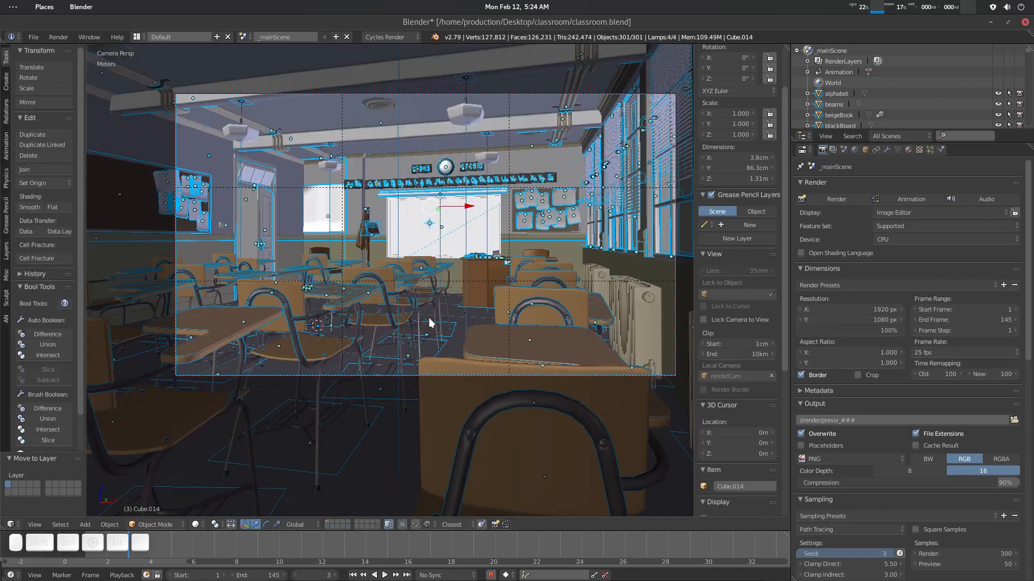
{"action": "key", "text": "KP_0"}
{"action": "key", "text": "a"}
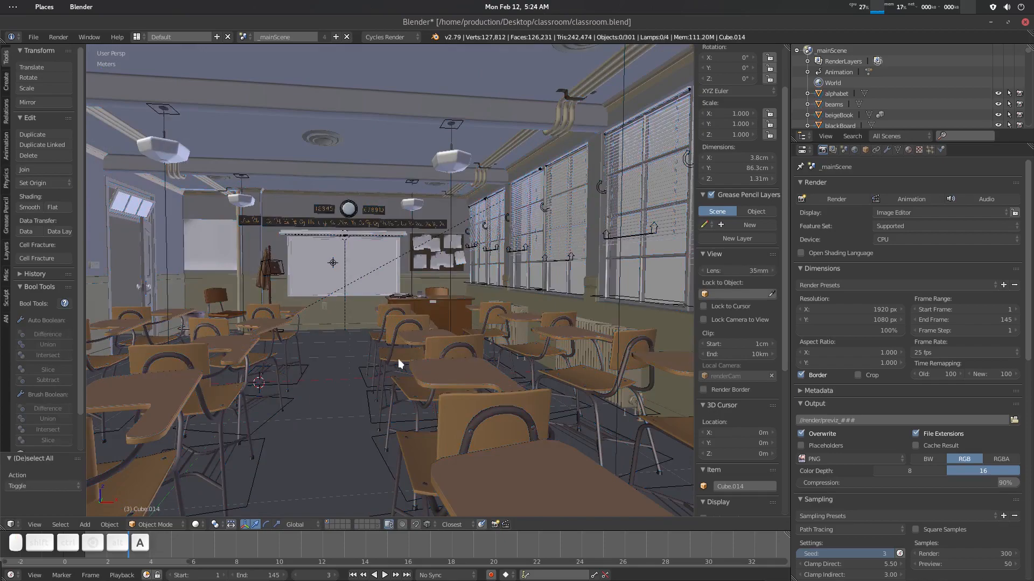
{"action": "middle_click_drag", "start_coordinate": [397, 359], "coordinate": [411, 337]}
{"action": "scroll", "coordinate": [418, 360], "scroll_direction": "up", "scroll_amount": 2}
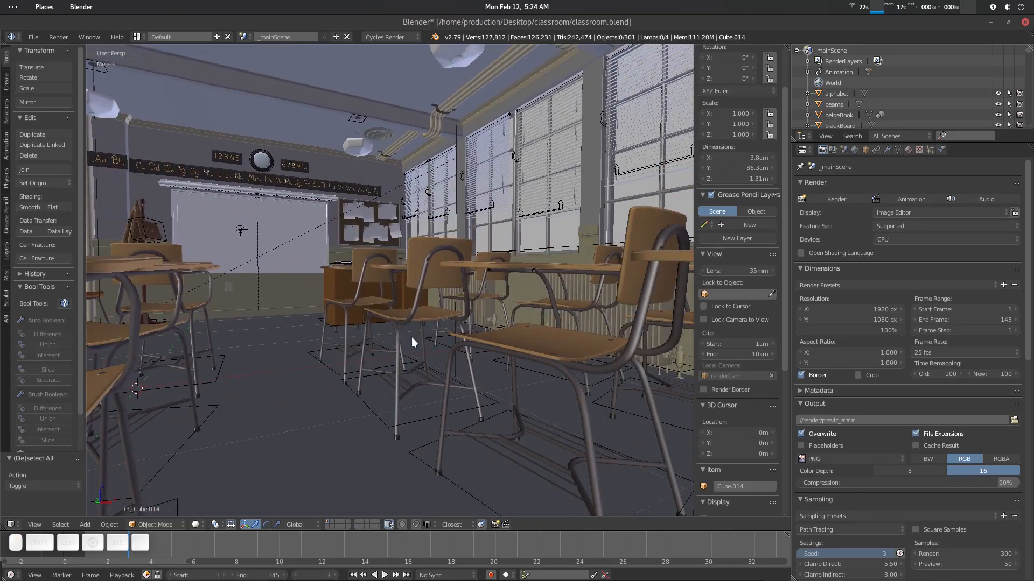
- Delete the windows object covering the classroom's window wall from outside
{"action": "scroll", "coordinate": [425, 324], "scroll_direction": "down", "scroll_amount": 4}
{"action": "middle_click_drag", "start_coordinate": [489, 302], "coordinate": [426, 296]}
{"action": "scroll", "coordinate": [425, 305], "scroll_direction": "down", "scroll_amount": 4}
{"action": "left_click", "coordinate": [394, 289]}
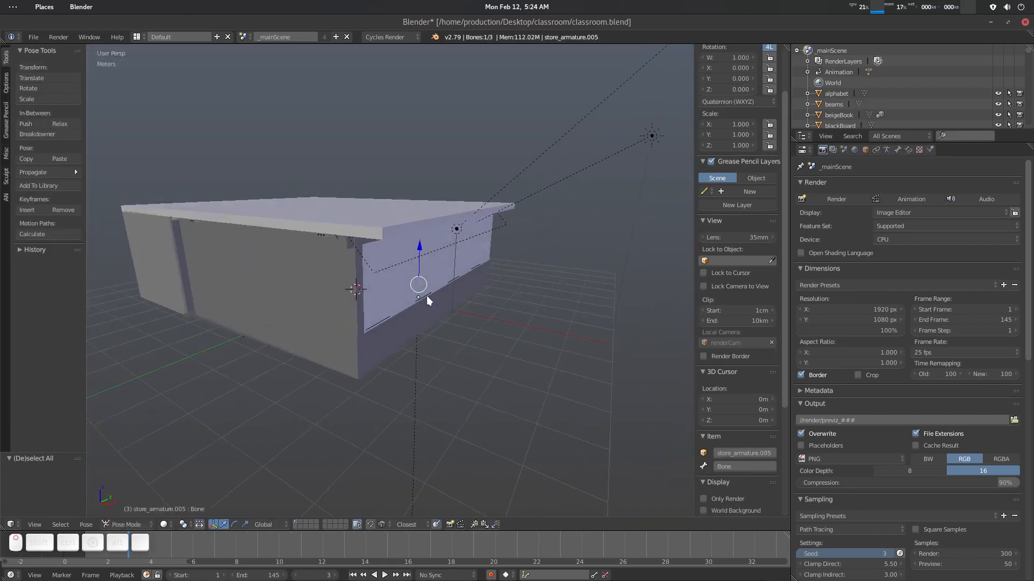
{"action": "left_click", "coordinate": [489, 244]}
{"action": "left_click", "coordinate": [500, 228]}
{"action": "scroll", "coordinate": [496, 266], "scroll_direction": "up", "scroll_amount": 4}
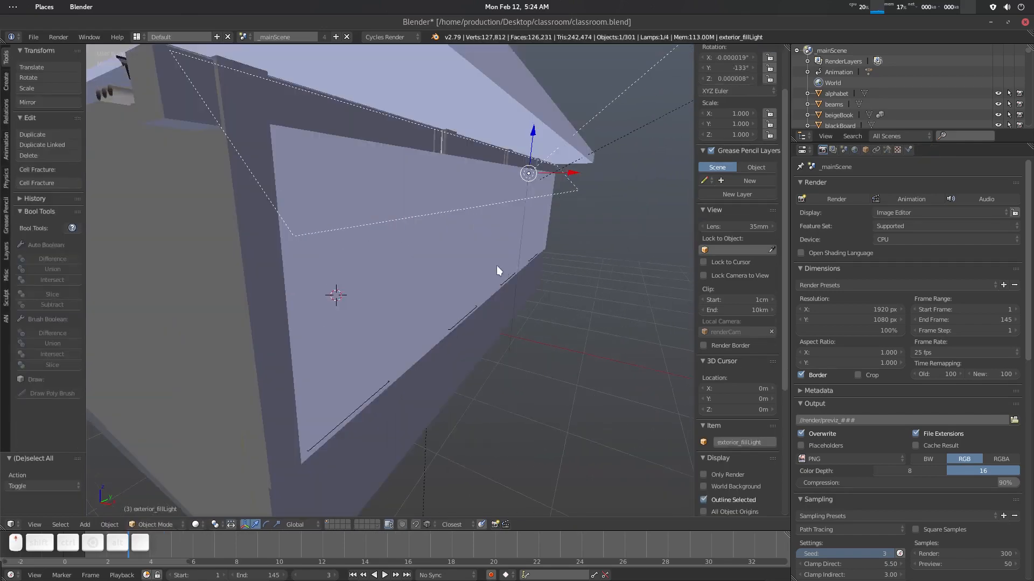
{"action": "middle_click_drag", "start_coordinate": [496, 266], "coordinate": [505, 270]}
{"action": "left_click", "coordinate": [477, 241]}
{"action": "left_click", "coordinate": [422, 232]}
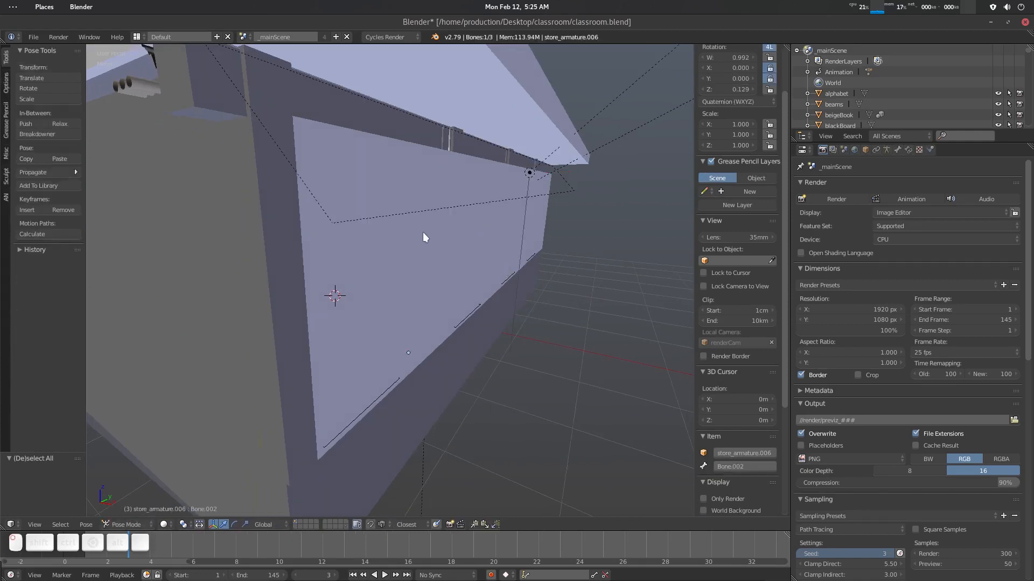
{"action": "left_click", "coordinate": [385, 149]}
{"action": "left_click", "coordinate": [321, 128]}
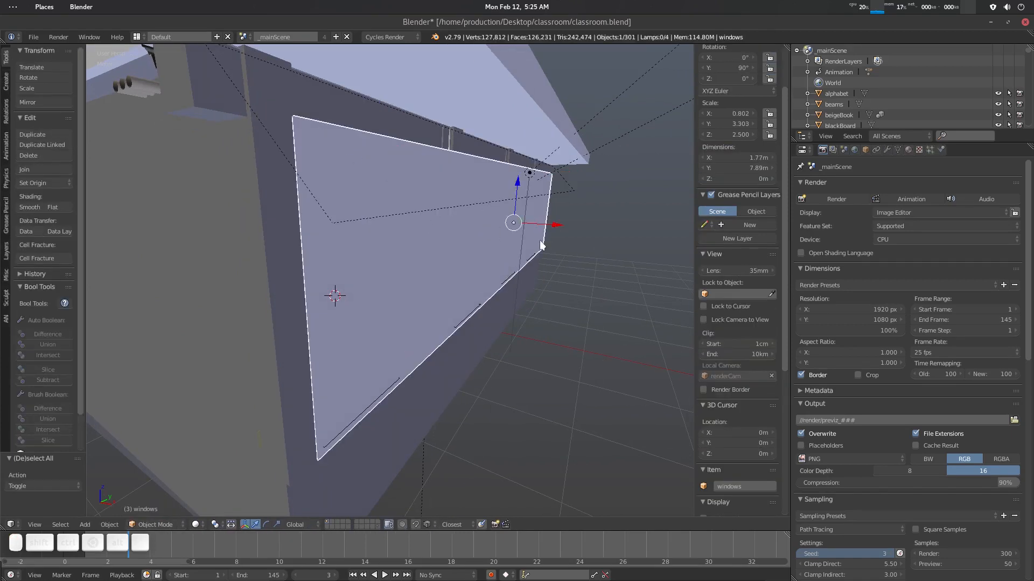
{"action": "key", "text": "x"}
{"action": "left_click", "coordinate": [505, 238]}
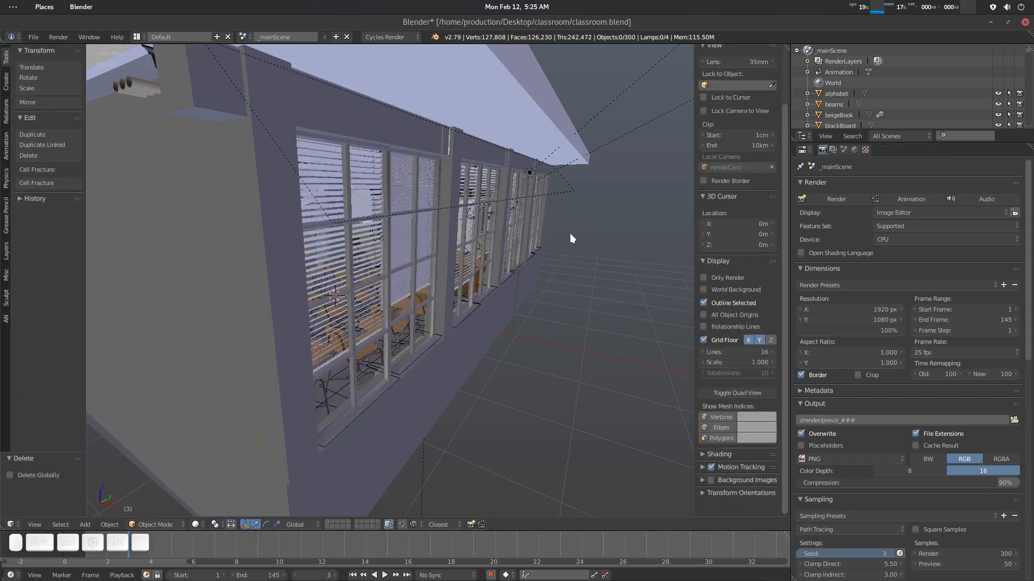
- Delete the exterior fill light and the sun lamp outside the classroom
{"action": "scroll", "coordinate": [570, 234], "scroll_direction": "down", "scroll_amount": 5}
{"action": "right_click", "coordinate": [552, 147]}
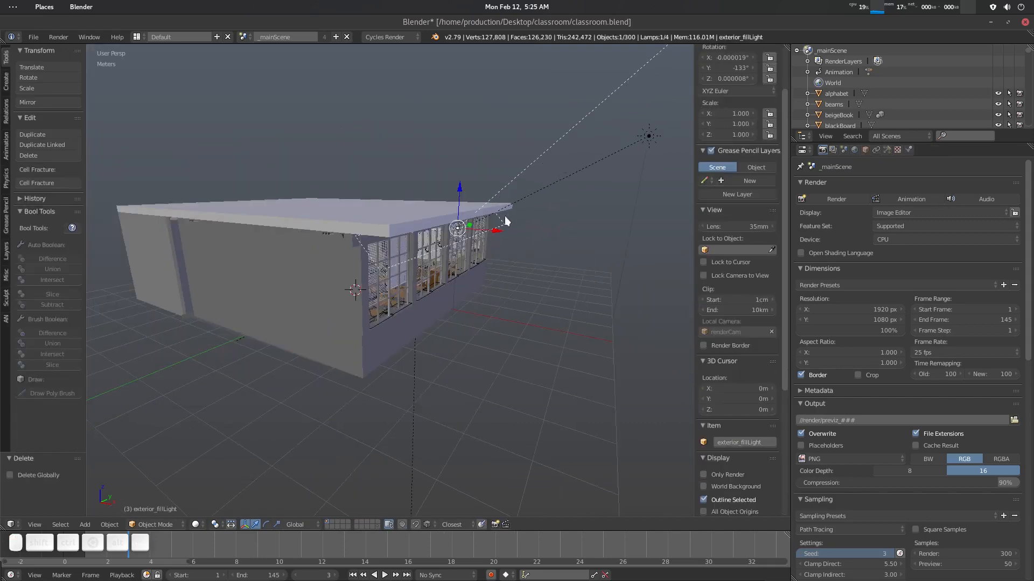
{"action": "key", "text": "x"}
{"action": "left_click", "coordinate": [483, 231]}
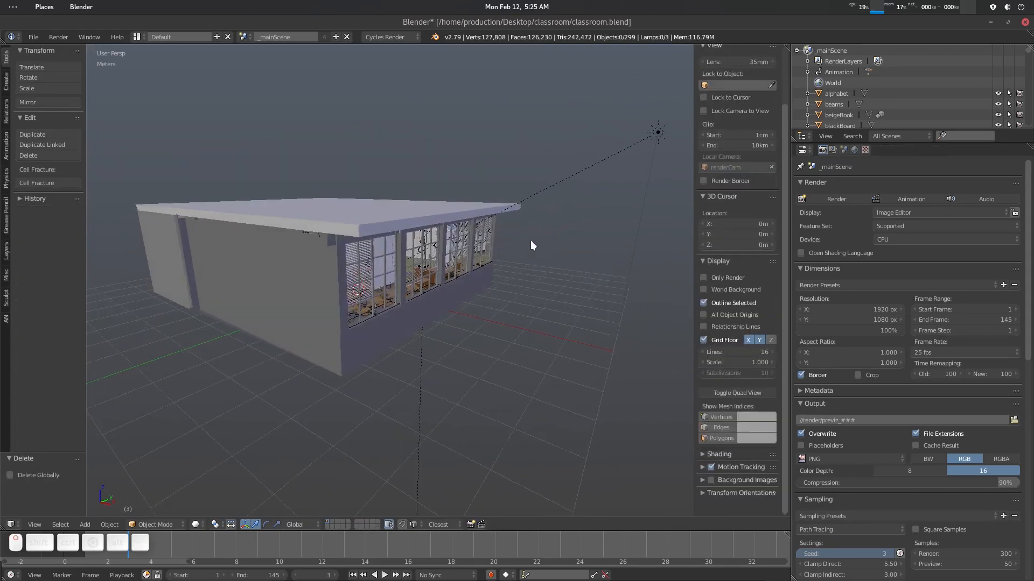
{"action": "right_click", "coordinate": [659, 131]}
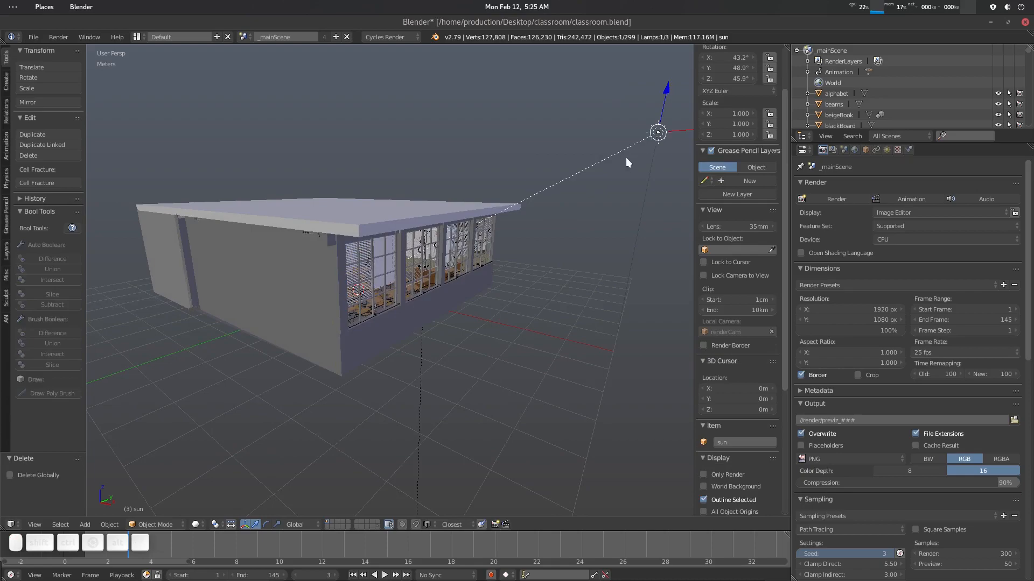
{"action": "key", "text": "x"}
{"action": "left_click", "coordinate": [648, 136]}
- Navigate inside the classroom to inspect the desks and chairs
{"action": "scroll", "coordinate": [443, 276], "scroll_direction": "up", "scroll_amount": 5}
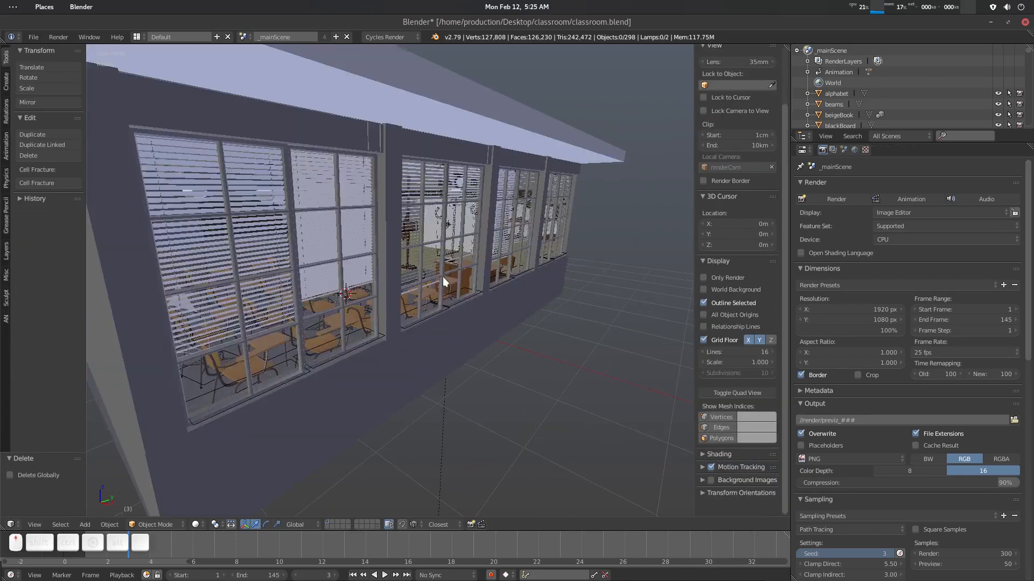
{"action": "scroll", "coordinate": [473, 282], "scroll_direction": "up", "scroll_amount": 10}
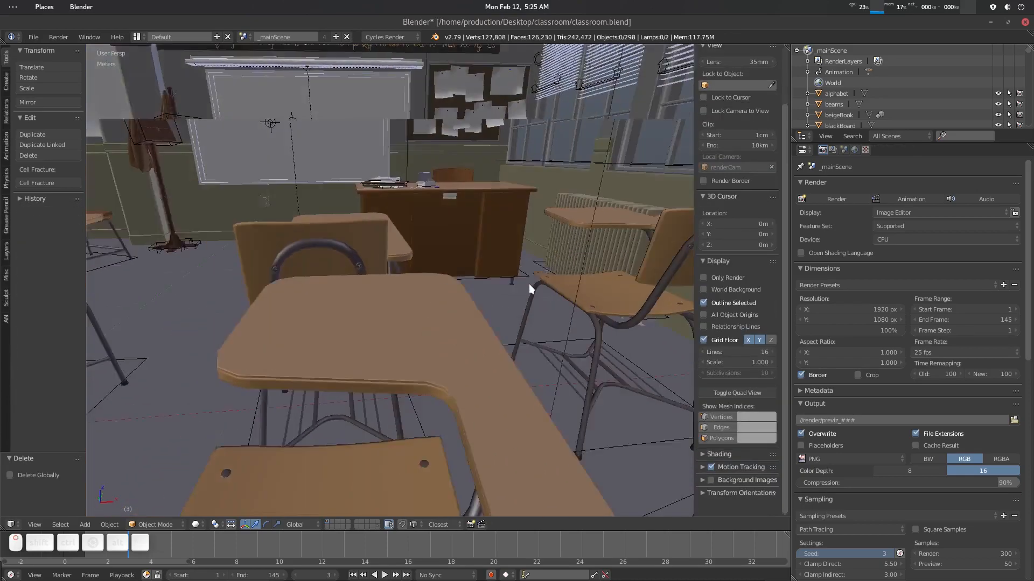
{"action": "middle_click_drag", "start_coordinate": [529, 283], "coordinate": [547, 286]}
{"action": "middle_click_drag", "start_coordinate": [456, 286], "coordinate": [424, 326]}
{"action": "scroll", "coordinate": [438, 291], "scroll_direction": "down", "scroll_amount": 4}
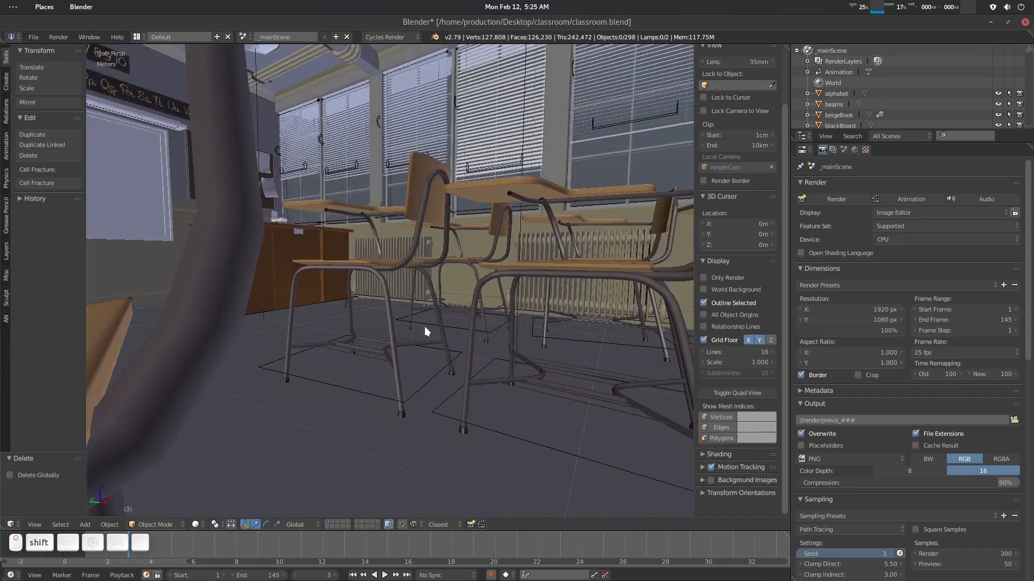
{"action": "right_click", "coordinate": [422, 380]}
{"action": "scroll", "coordinate": [386, 250], "scroll_direction": "down", "scroll_amount": 8}
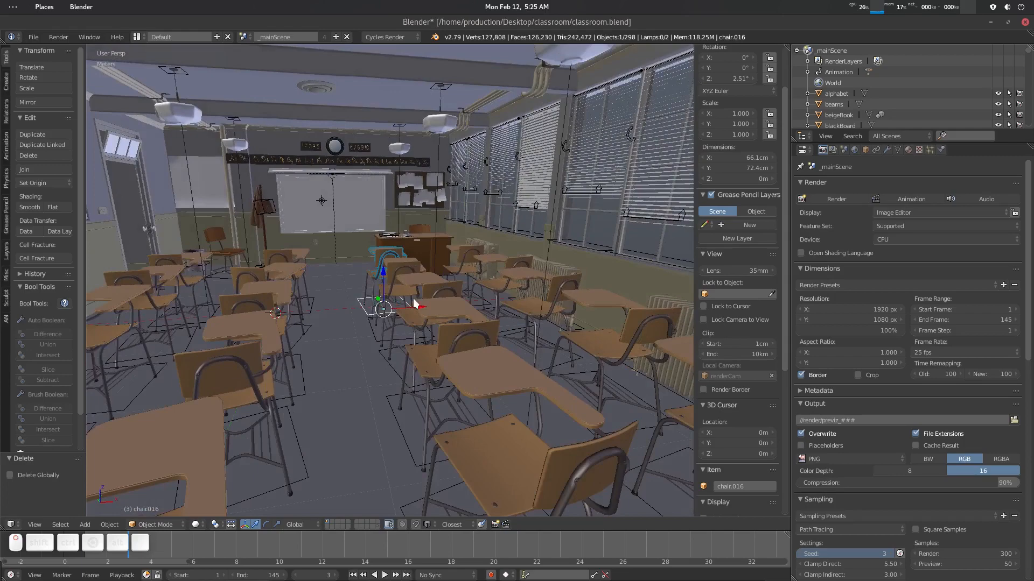
{"action": "middle_click_drag", "start_coordinate": [414, 304], "coordinate": [386, 303]}
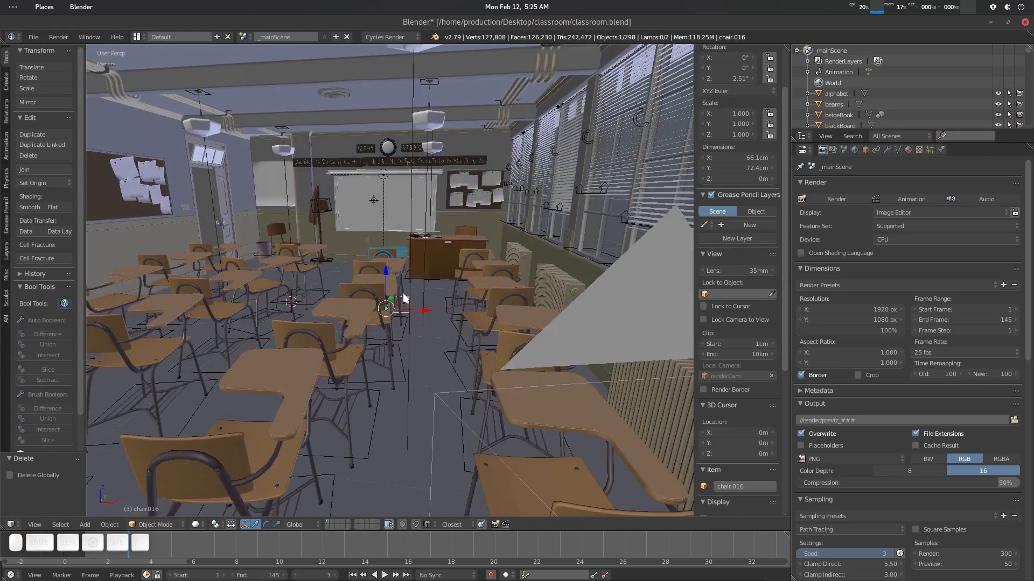
- Select all objects and run Make Duplicates Real on them
{"action": "key", "text": "a"}
{"action": "key", "text": "a"}
{"action": "middle_click_drag", "start_coordinate": [402, 293], "coordinate": [389, 296]}
{"action": "key", "text": "space"}
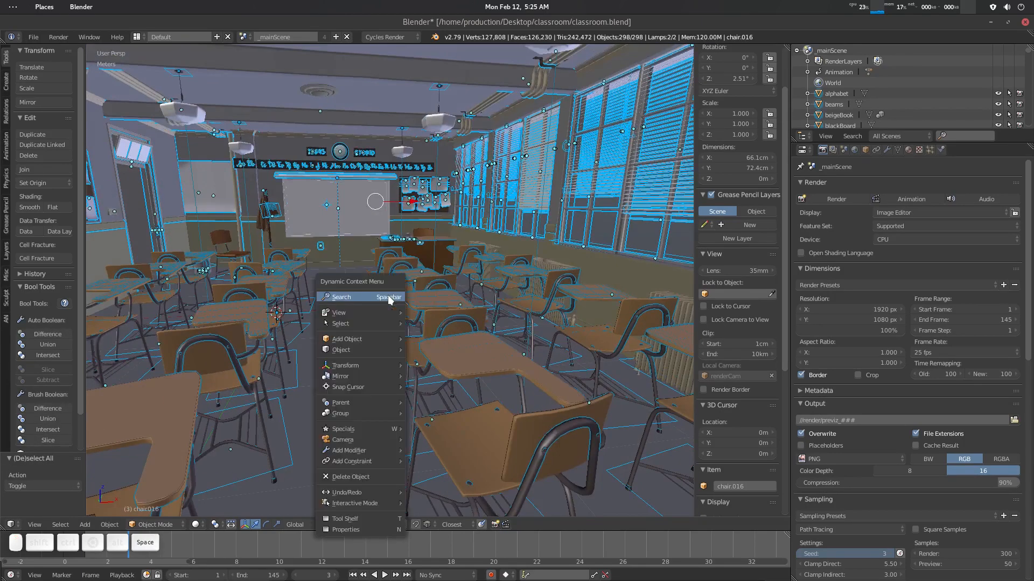
{"action": "left_click", "coordinate": [388, 295]}
{"action": "type", "text": "make"}
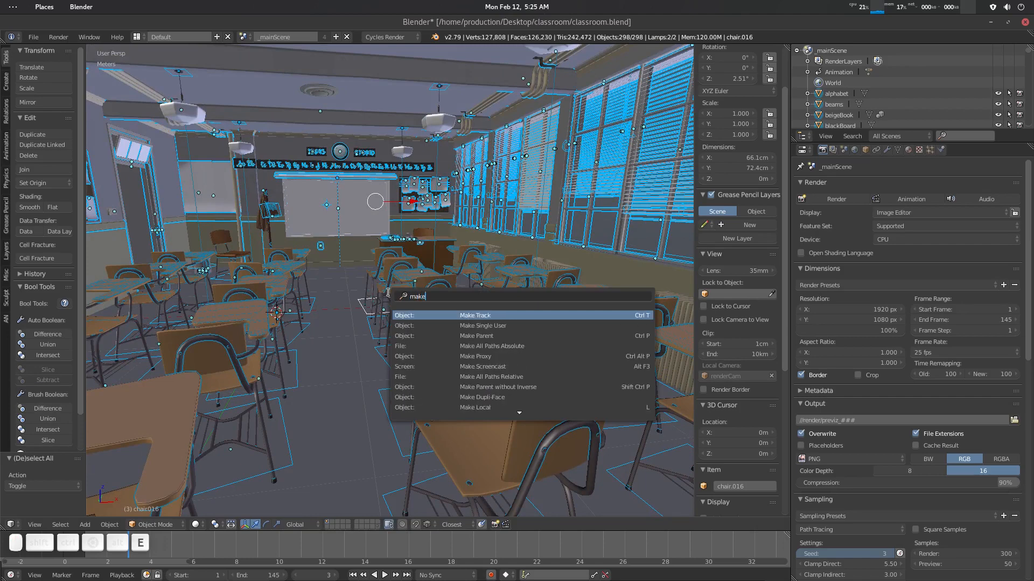
{"action": "key", "text": "Down"}
{"action": "key", "text": "Down"}
{"action": "key", "text": "Down"}
{"action": "key", "text": "Down"}
{"action": "key", "text": "Down"}
{"action": "key", "text": "Down"}
{"action": "key", "text": "Down"}
{"action": "key", "text": "Down"}
{"action": "key", "text": "Down"}
{"action": "key", "text": "Down"}
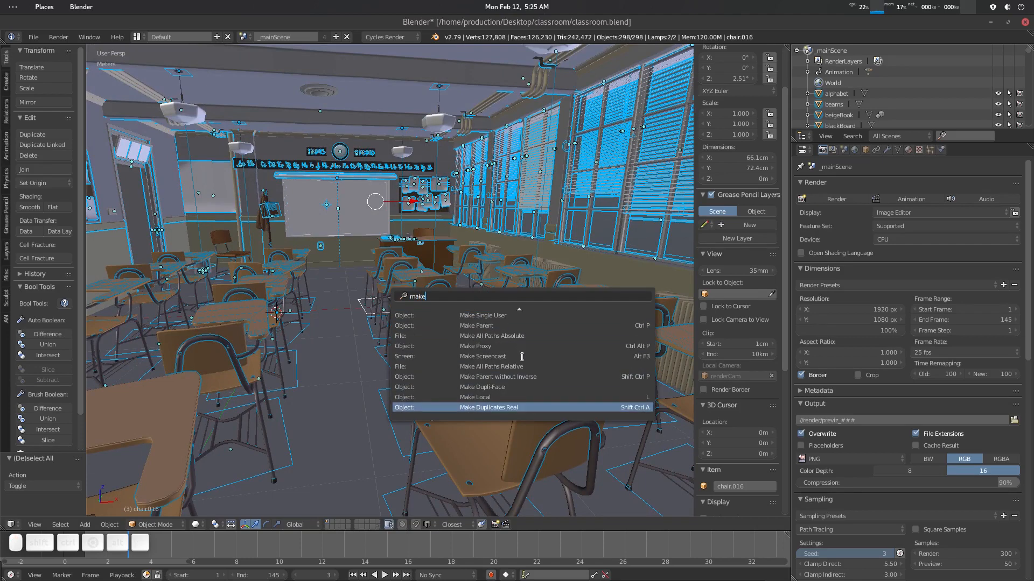
{"action": "left_click", "coordinate": [535, 407]}
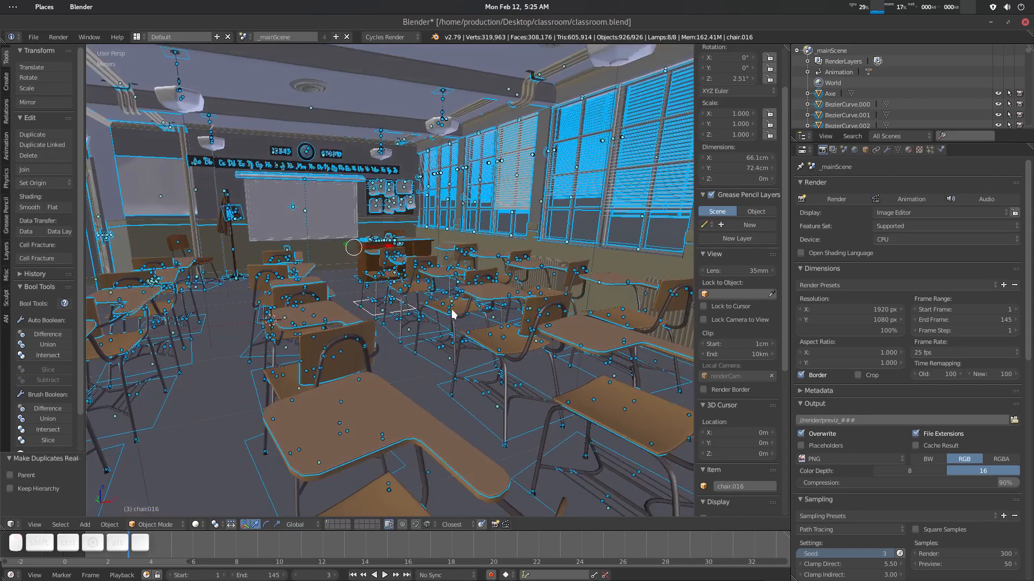
- Deselect everything and look over the classroom in the viewport
{"action": "key", "text": "a"}
{"action": "middle_click_drag", "start_coordinate": [392, 256], "coordinate": [398, 319]}
{"action": "left_click", "coordinate": [463, 288]}
{"action": "left_click", "coordinate": [474, 324]}
{"action": "key", "text": "a"}
{"action": "scroll", "coordinate": [402, 329], "scroll_direction": "down", "scroll_amount": 3}
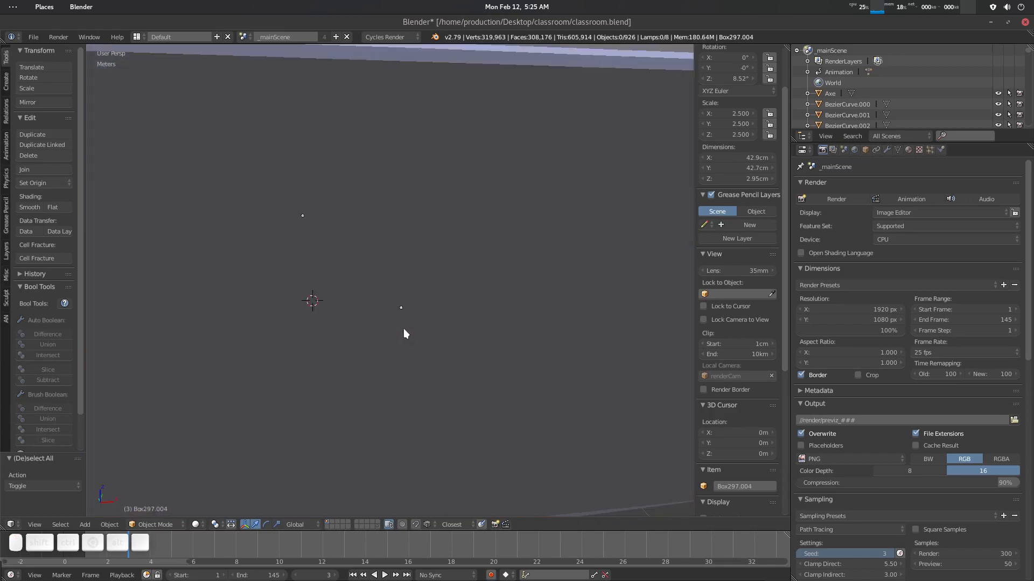
{"action": "scroll", "coordinate": [401, 326], "scroll_direction": "up", "scroll_amount": 4}
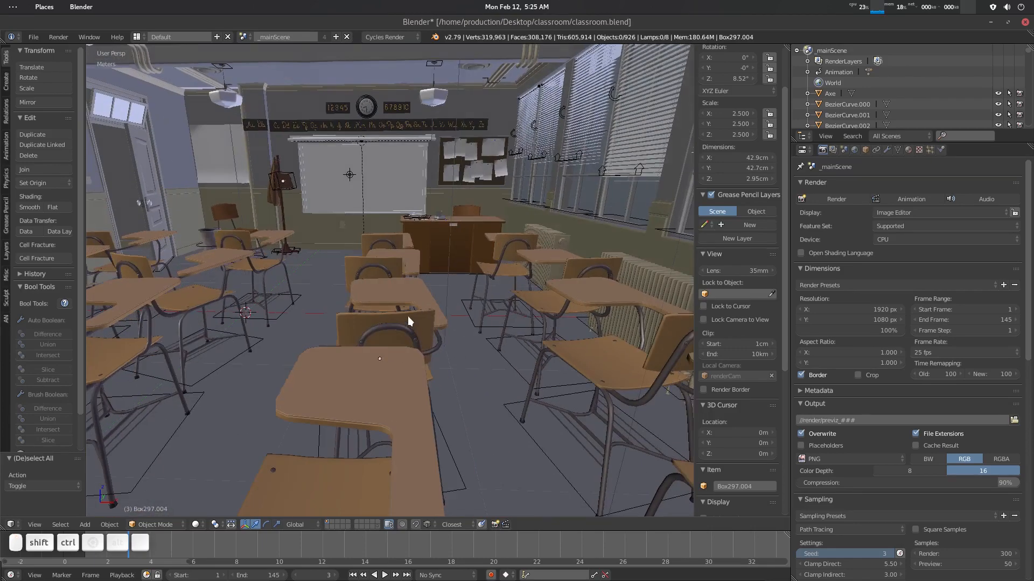
- Save the file under a new name, classroom_mod3.blend
{"action": "key", "text": "ctrl+shift+s"}
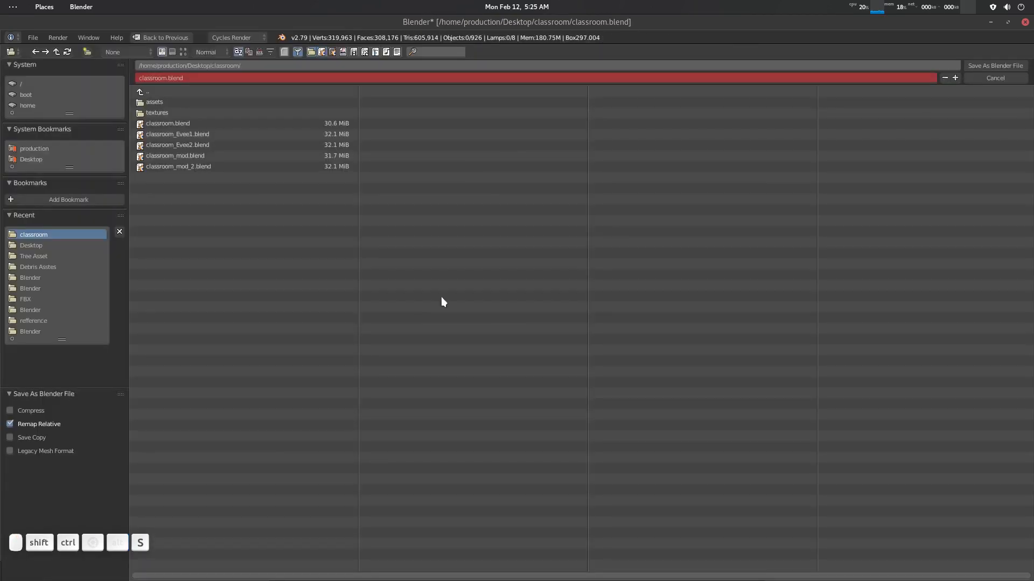
{"action": "left_click", "coordinate": [166, 78]}
{"action": "type", "text": "_"}
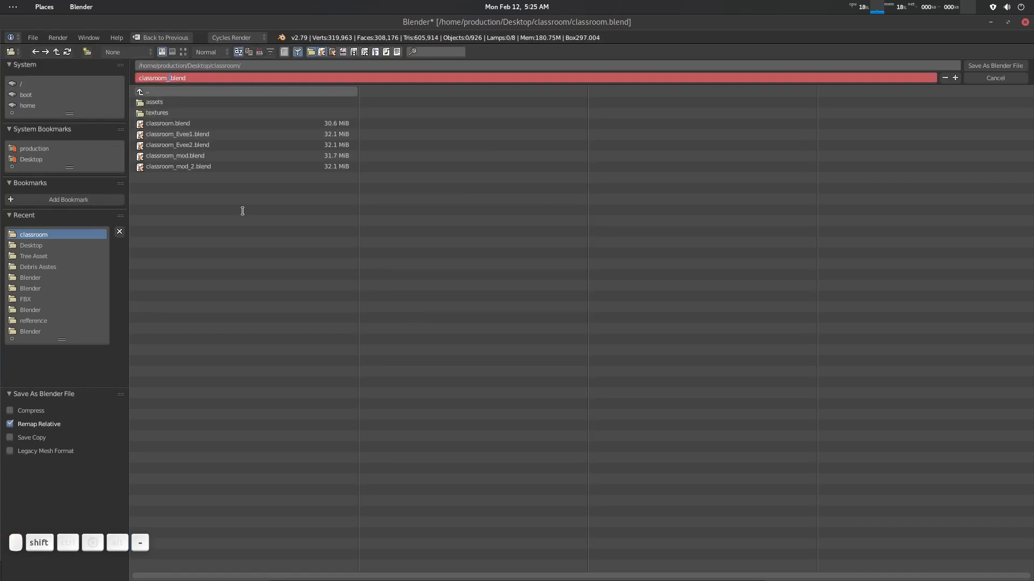
{"action": "type", "text": "mod3"}
{"action": "key", "text": "Return"}
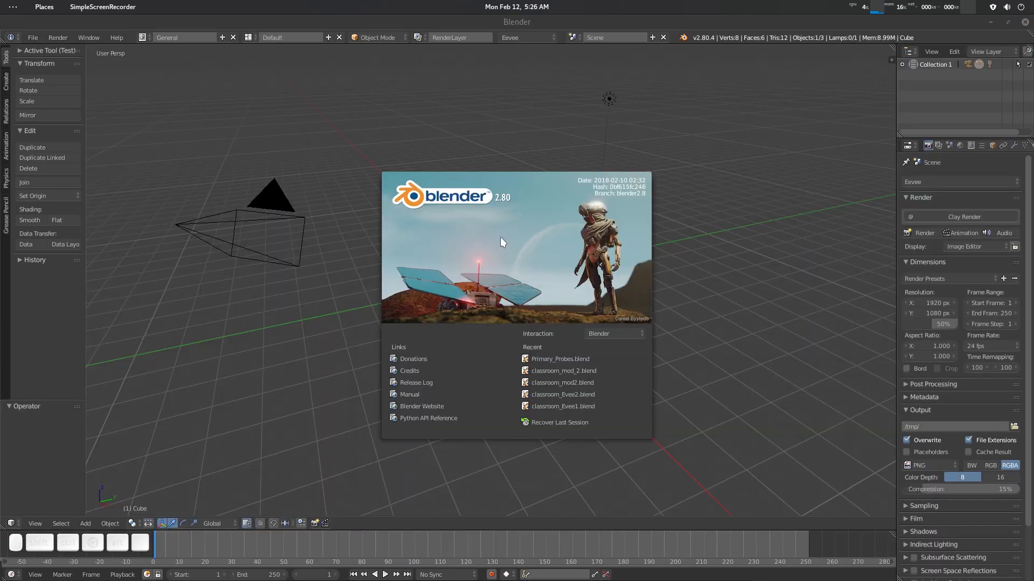
- Switch to Blender 2.8, dismiss the splash screen and restore its window beside the file manager
{"action": "left_click", "coordinate": [468, 110]}
{"action": "left_click_drag", "start_coordinate": [422, 23], "coordinate": [488, 67]}
{"action": "left_click", "coordinate": [98, 344]}
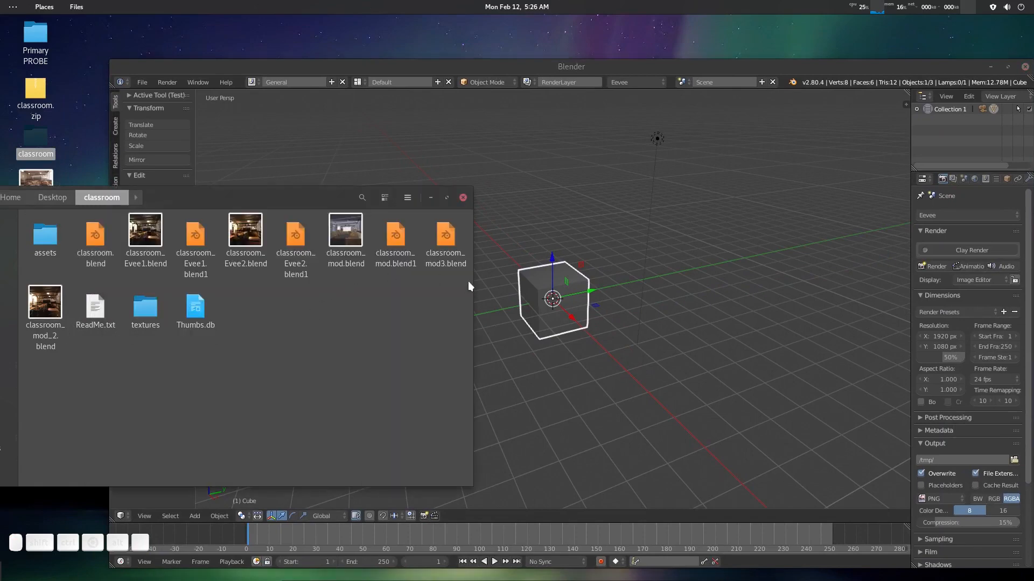
- Open classroom_mod3.blend in Blender 2.8 from the file manager and maximize the window
{"action": "left_click", "coordinate": [447, 247]}
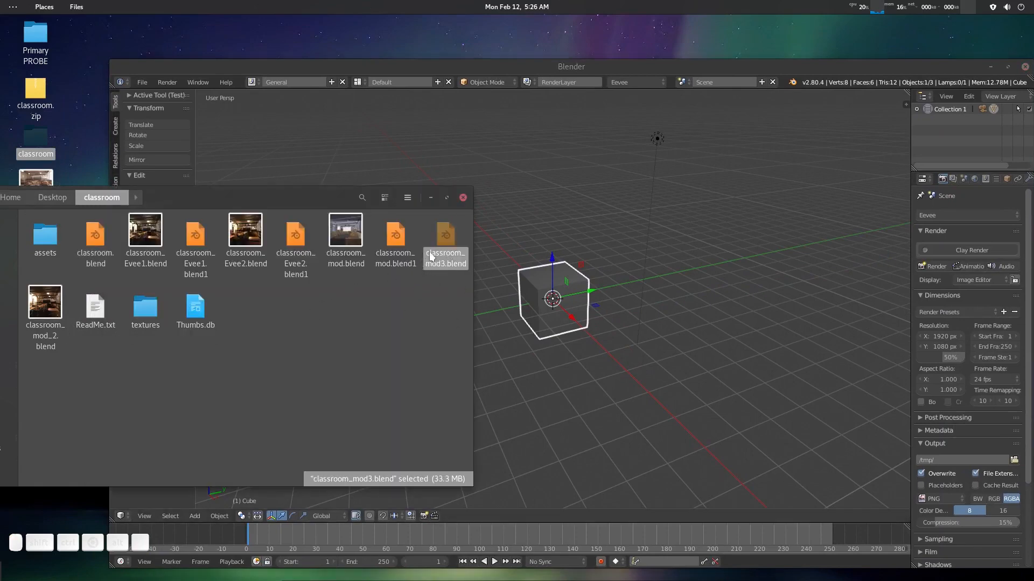
{"action": "left_click_drag", "start_coordinate": [449, 244], "coordinate": [721, 321]}
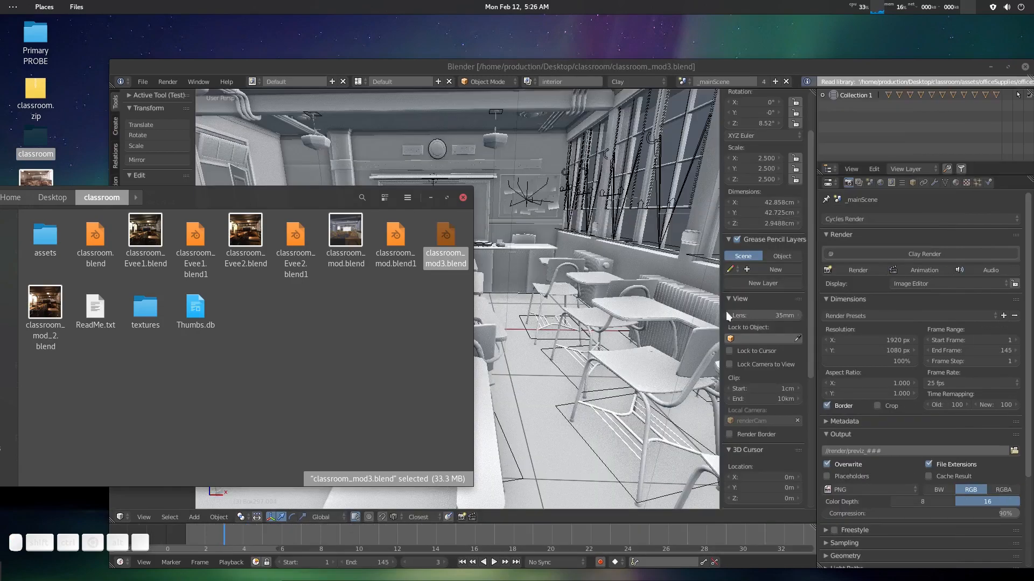
{"action": "double_click", "coordinate": [669, 67]}
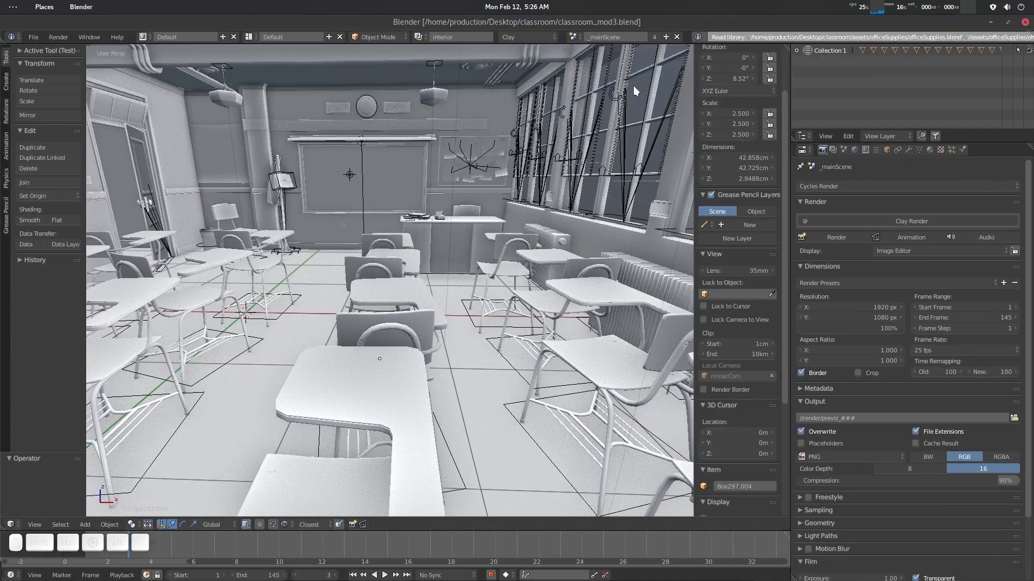
- Switch the render engine to Eevee
{"action": "left_click", "coordinate": [532, 35]}
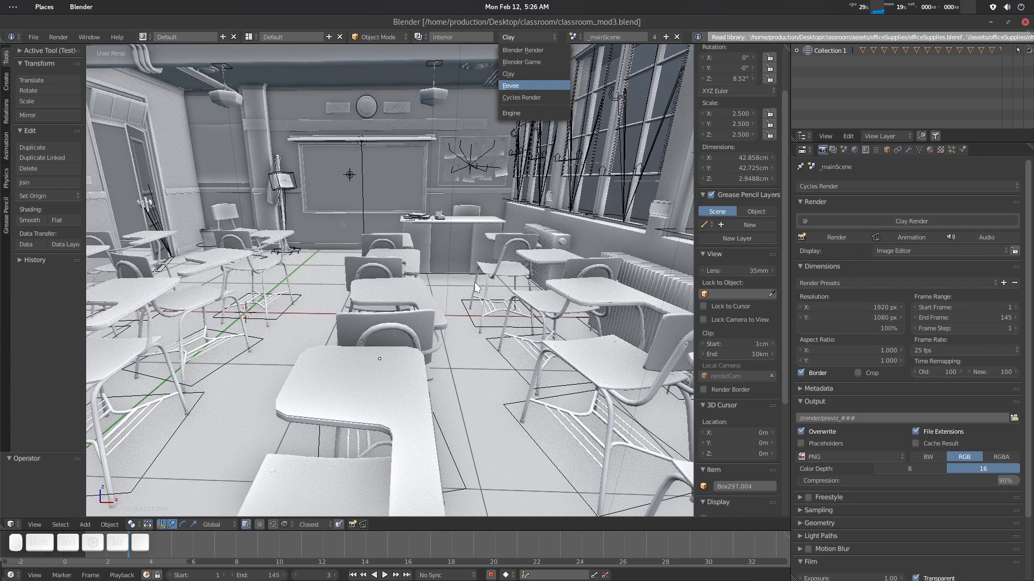
{"action": "left_click", "coordinate": [510, 86]}
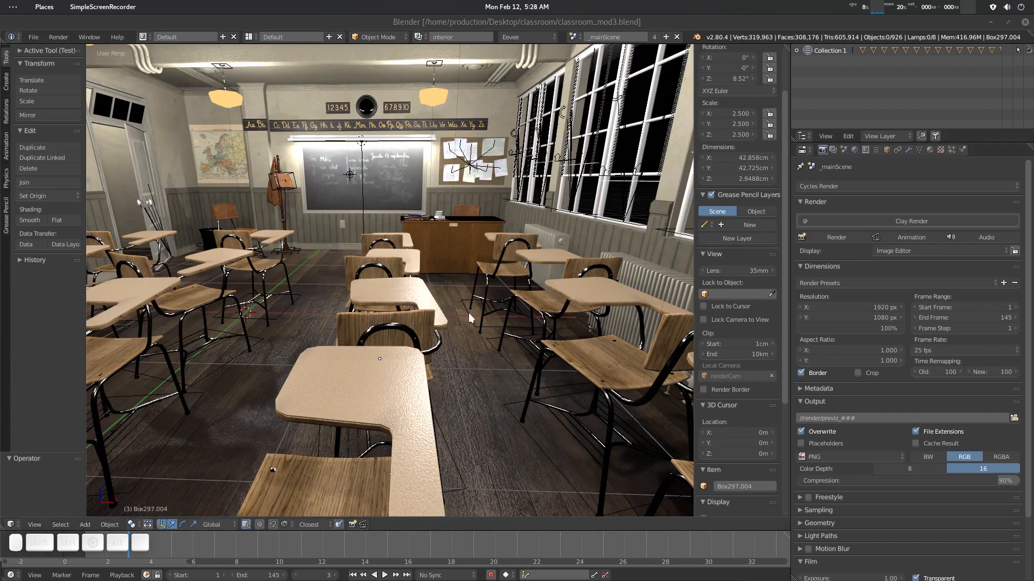
{"action": "middle_click_drag", "start_coordinate": [445, 338], "coordinate": [510, 194]}
{"action": "scroll", "coordinate": [556, 201], "scroll_direction": "down", "scroll_amount": 1}
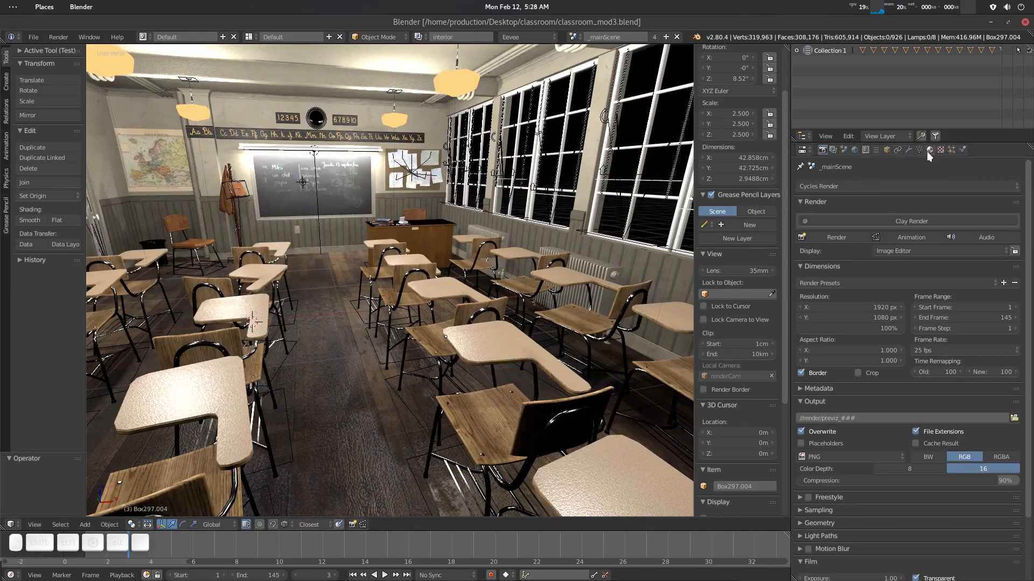
- In the world settings, plug an Environment Texture into the color and load skukuza_golf_1k.hdr
{"action": "left_click", "coordinate": [855, 149]}
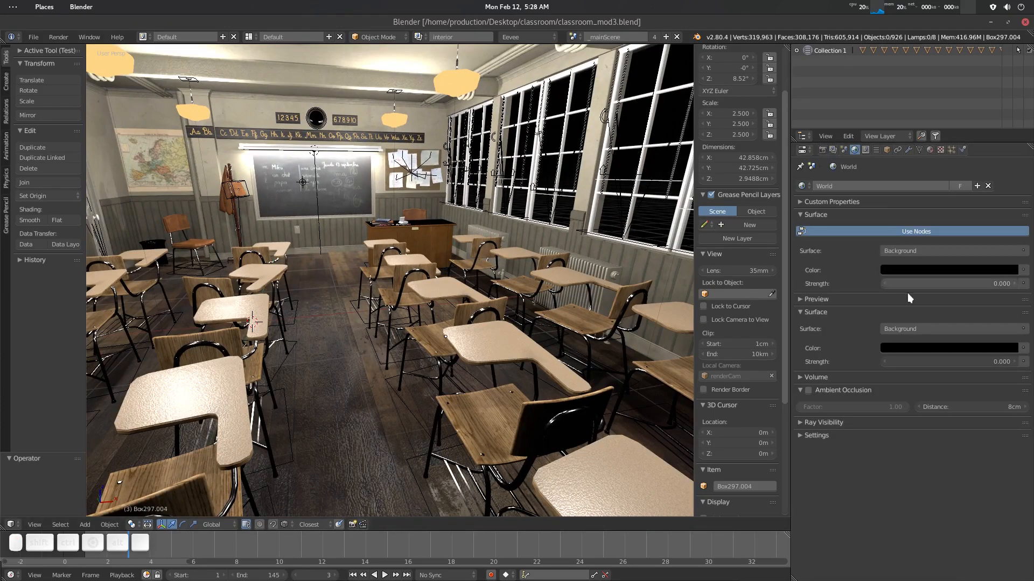
{"action": "left_click", "coordinate": [1023, 270]}
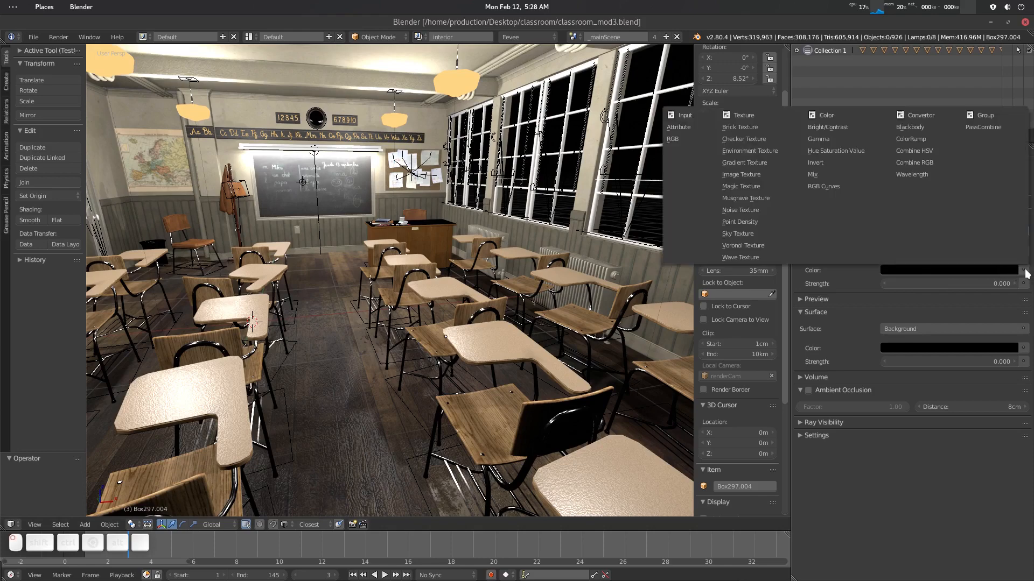
{"action": "left_click", "coordinate": [767, 150]}
{"action": "left_click", "coordinate": [948, 280]}
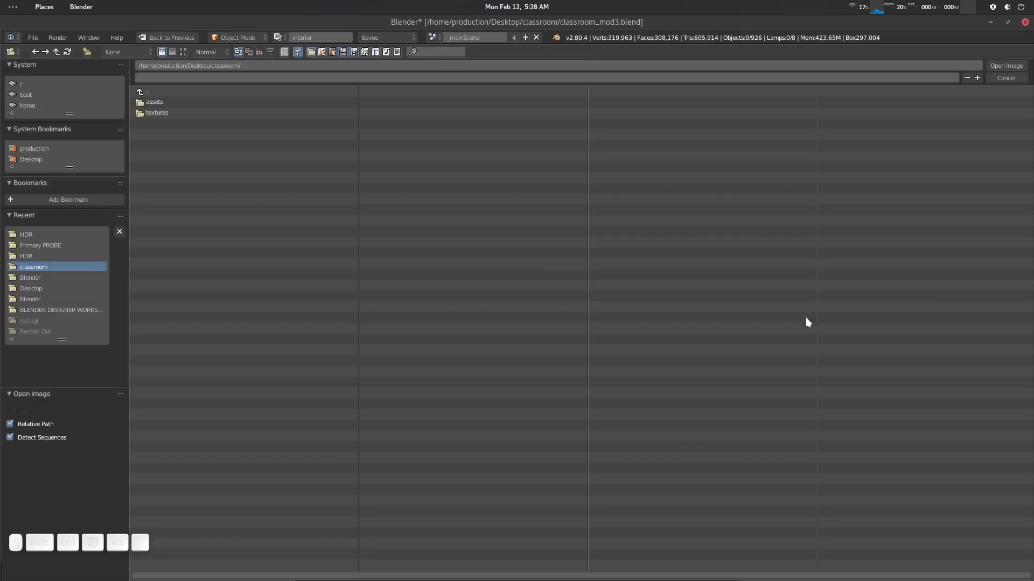
{"action": "left_click", "coordinate": [29, 256]}
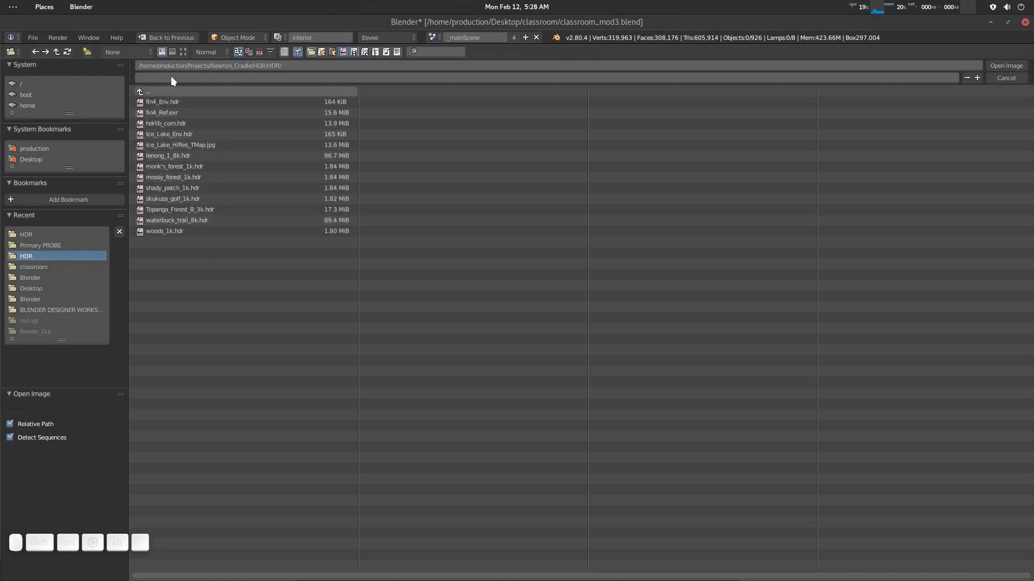
{"action": "left_click", "coordinate": [183, 52]}
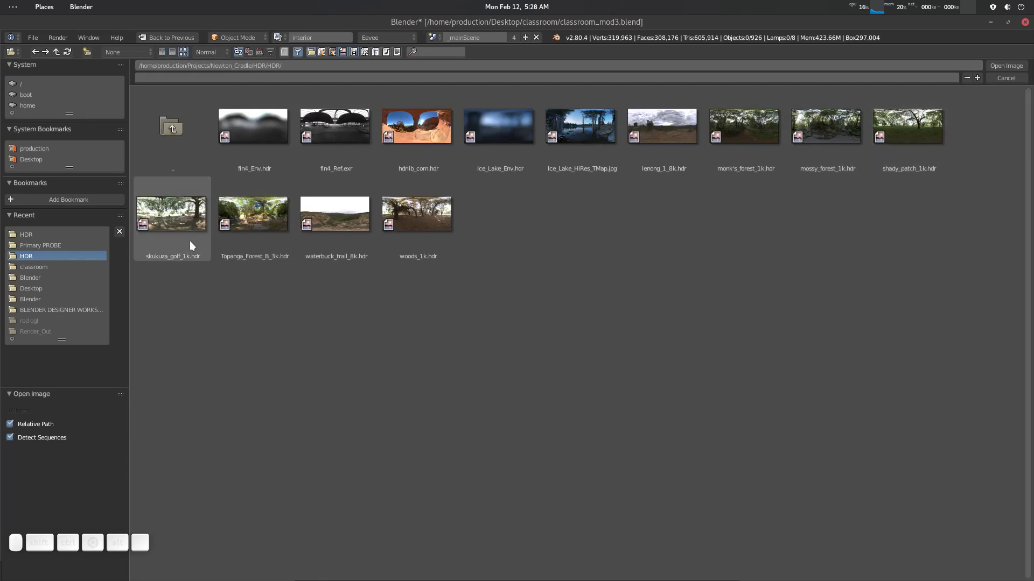
{"action": "left_click", "coordinate": [159, 231]}
{"action": "key", "text": "Return"}
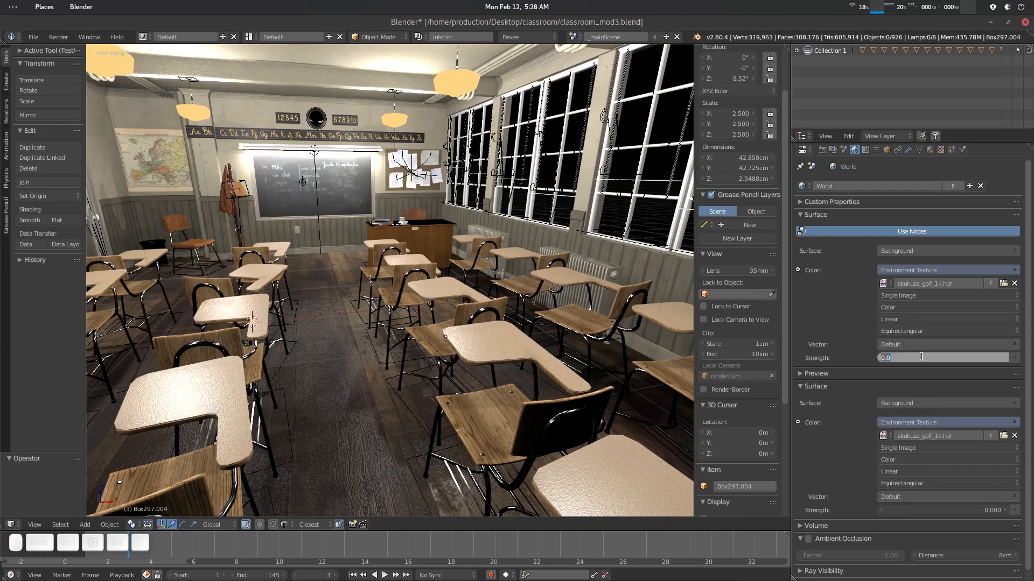
- Set the world background Strength to 1
{"action": "key", "text": "Return"}
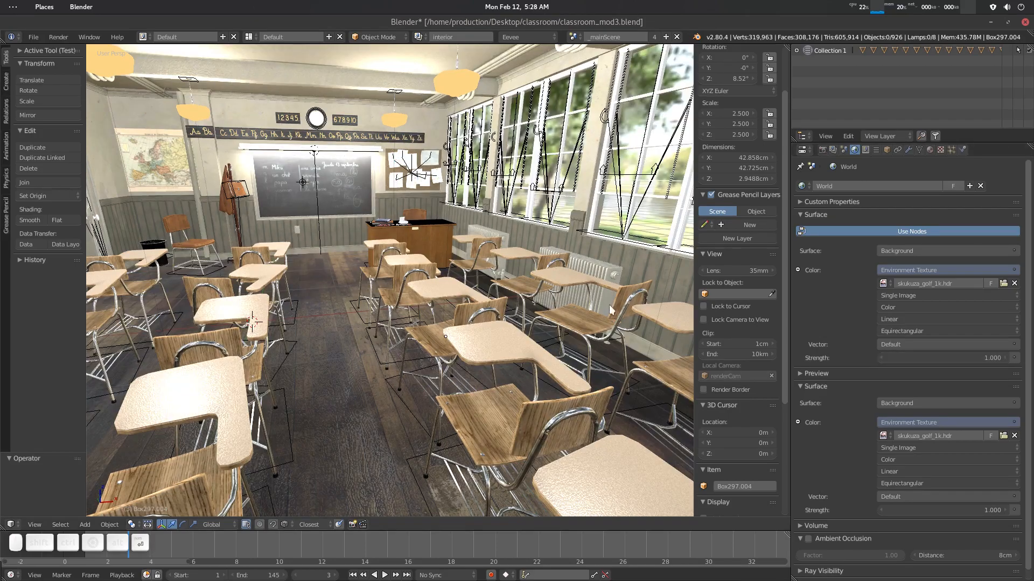
- Create a new collection in the outliner and rename it Reflection_probe
{"action": "middle_click_drag", "start_coordinate": [500, 293], "coordinate": [467, 288]}
{"action": "scroll", "coordinate": [465, 286], "scroll_direction": "down", "scroll_amount": 5}
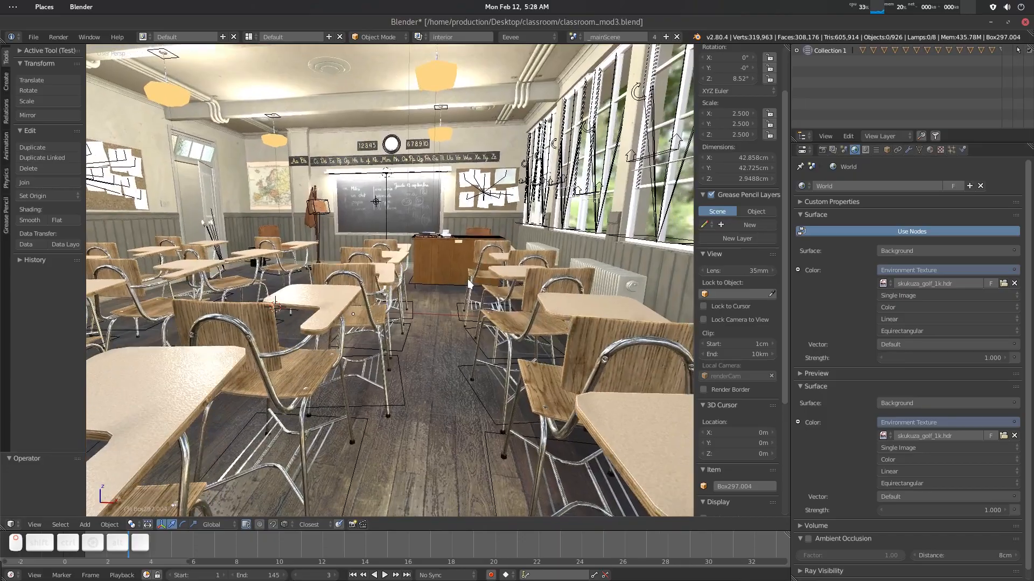
{"action": "scroll", "coordinate": [433, 276], "scroll_direction": "up", "scroll_amount": 8}
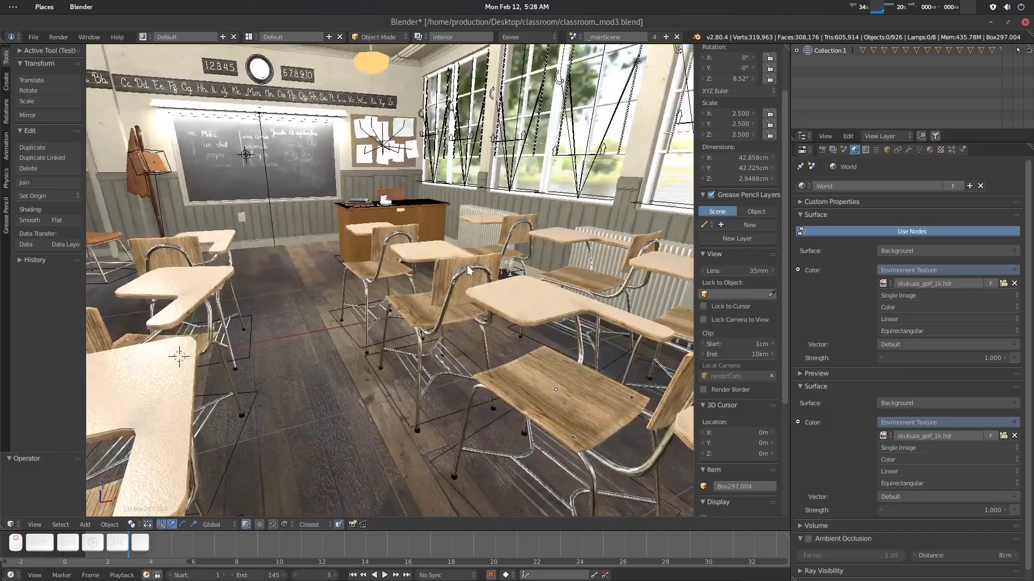
{"action": "middle_click_drag", "start_coordinate": [466, 275], "coordinate": [402, 280]}
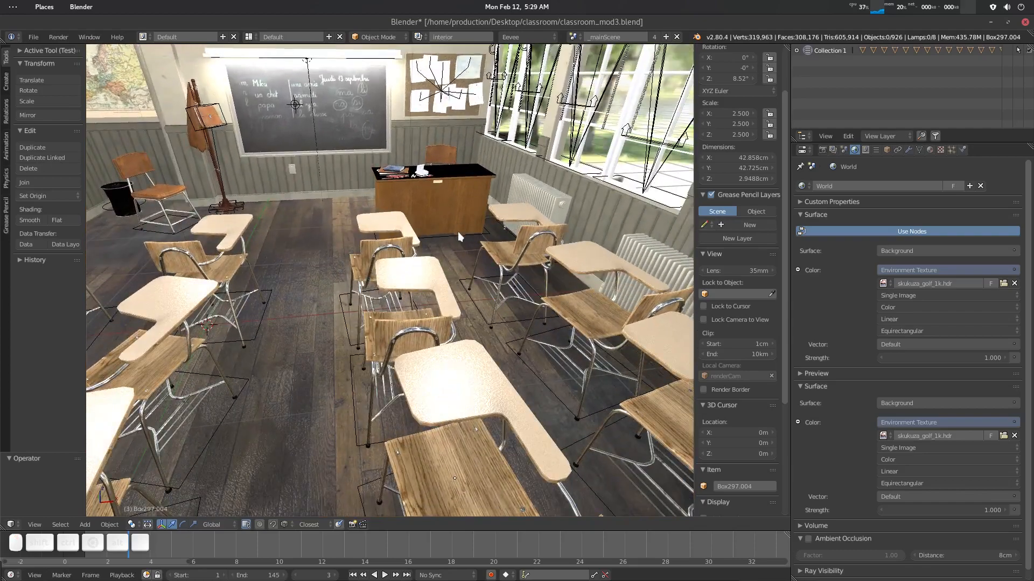
{"action": "middle_click_drag", "start_coordinate": [458, 235], "coordinate": [344, 322]}
{"action": "key", "text": "shift+a"}
{"action": "mouse_move", "coordinate": [337, 320]}
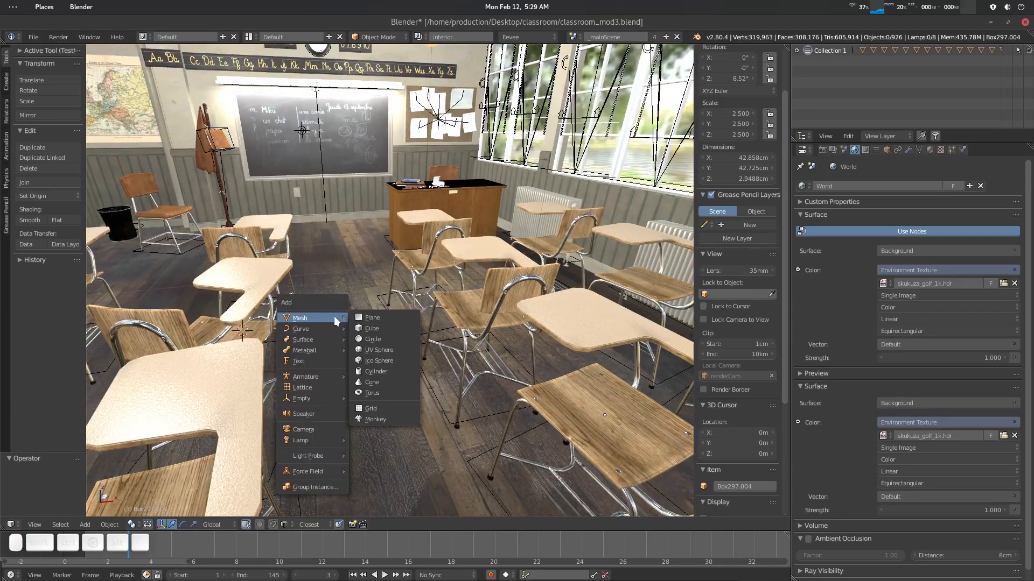
{"action": "left_click", "coordinate": [848, 136]}
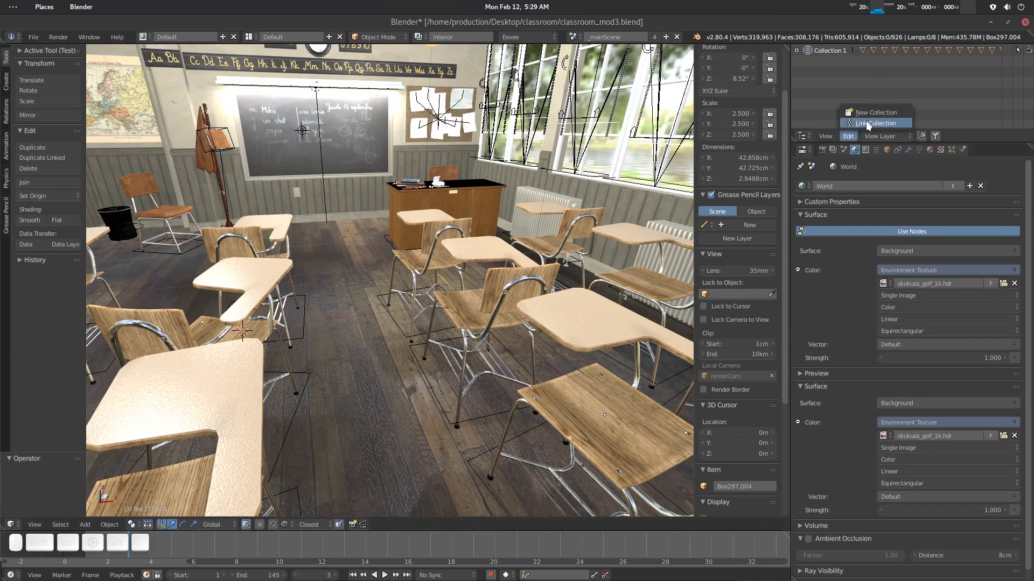
{"action": "left_click", "coordinate": [873, 113]}
{"action": "double_click", "coordinate": [835, 60]}
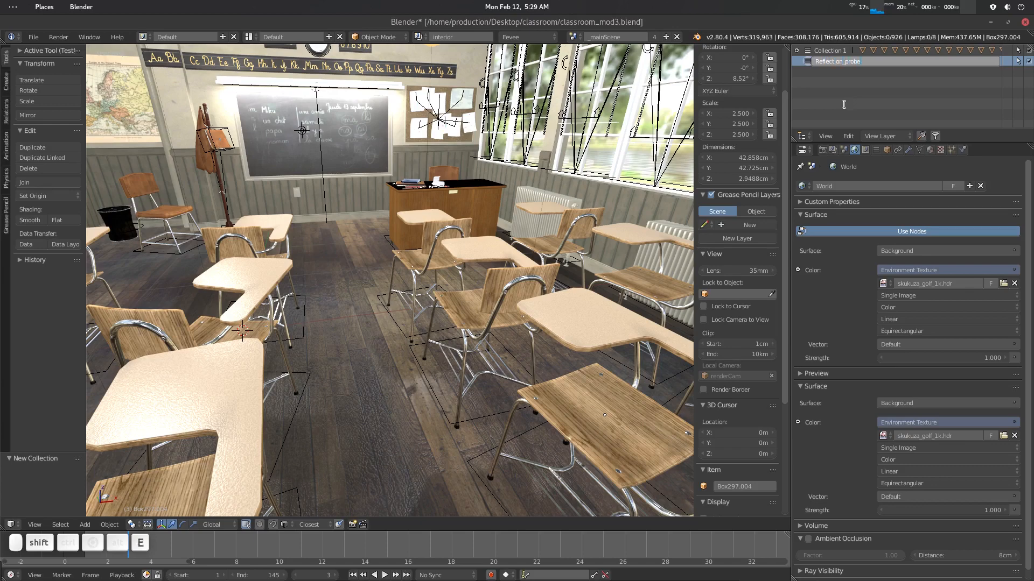
{"action": "key", "text": "Return"}
- Add a Reflection Cubemap light probe at the 3D cursor near the desks
{"action": "middle_click_drag", "start_coordinate": [323, 232], "coordinate": [333, 299]}
{"action": "mouse_move", "coordinate": [333, 299]}
{"action": "middle_mouse_down", "text": "shift"}
{"action": "mouse_move", "coordinate": [339, 270]}
{"action": "mouse_move", "coordinate": [319, 296]}
{"action": "middle_mouse_up", "text": "shift"}
{"action": "key", "text": "shift+a"}
{"action": "mouse_move", "coordinate": [328, 298]}
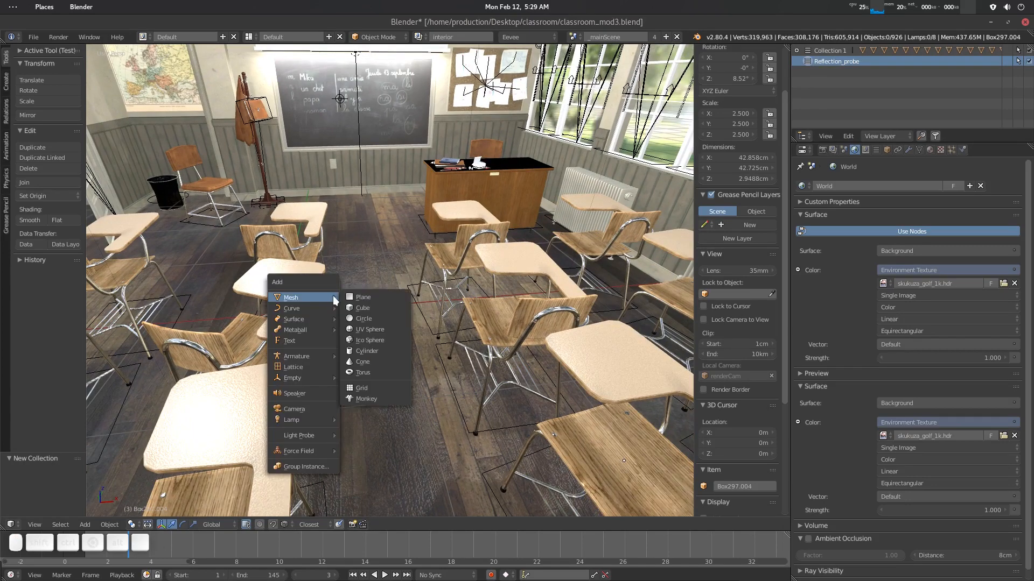
{"action": "mouse_move", "coordinate": [311, 438]}
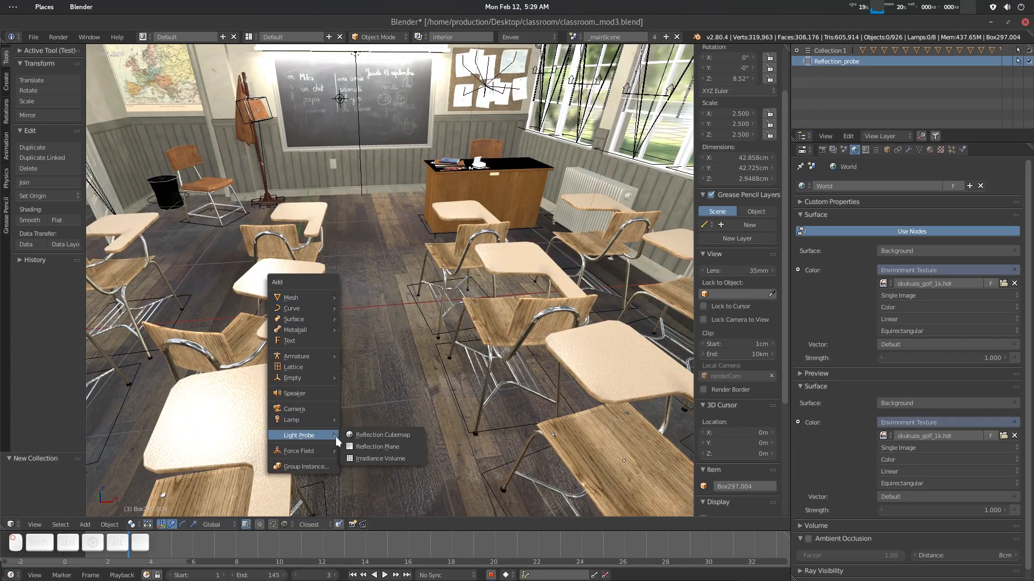
{"action": "left_click", "coordinate": [397, 435]}
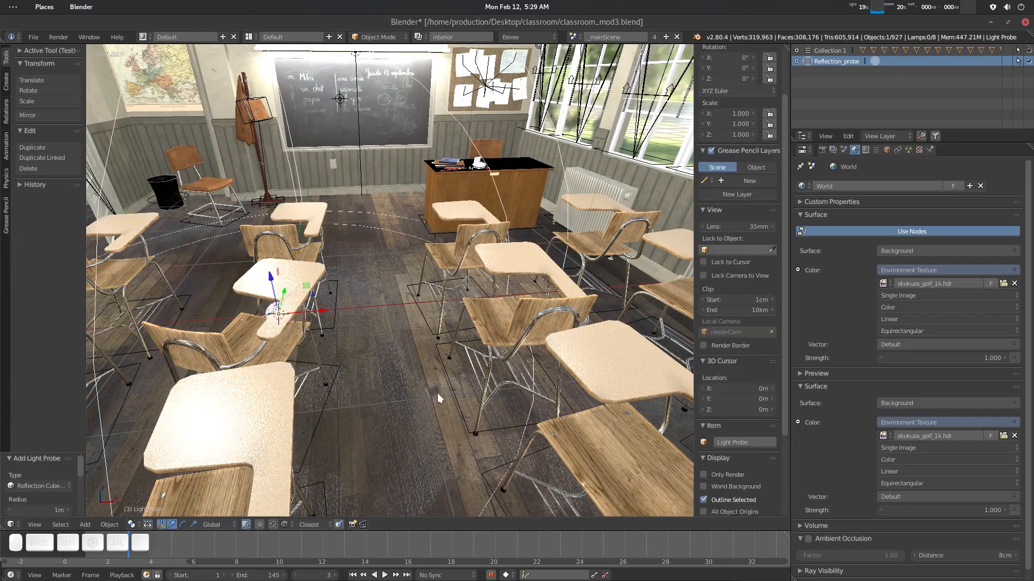
- Move the reflection probe up about 14.8 cm along the Z axis
{"action": "scroll", "coordinate": [383, 374], "scroll_direction": "up", "scroll_amount": 8}
{"action": "scroll", "coordinate": [323, 323], "scroll_direction": "up", "scroll_amount": 10}
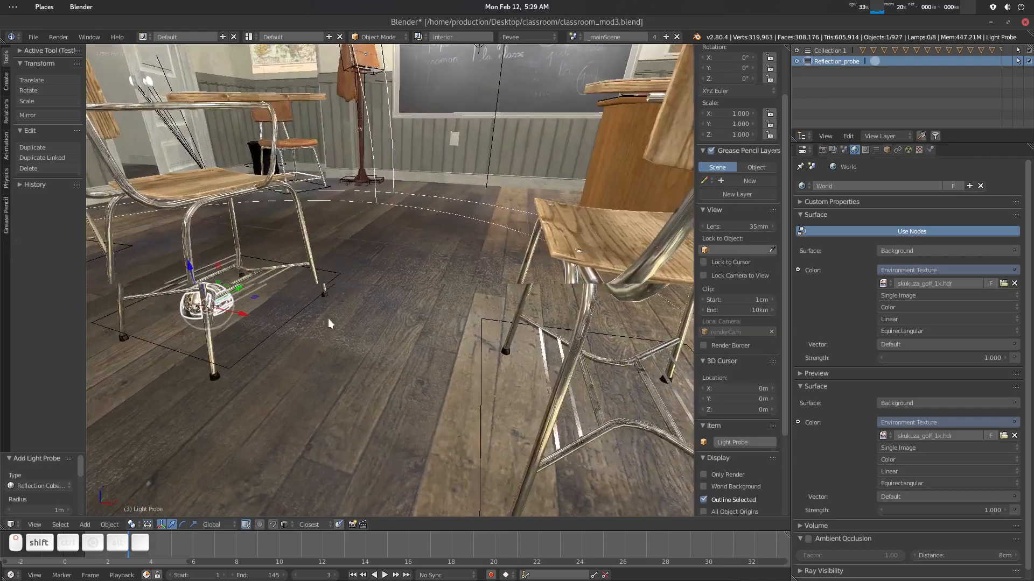
{"action": "scroll", "coordinate": [332, 338], "scroll_direction": "up", "scroll_amount": 1}
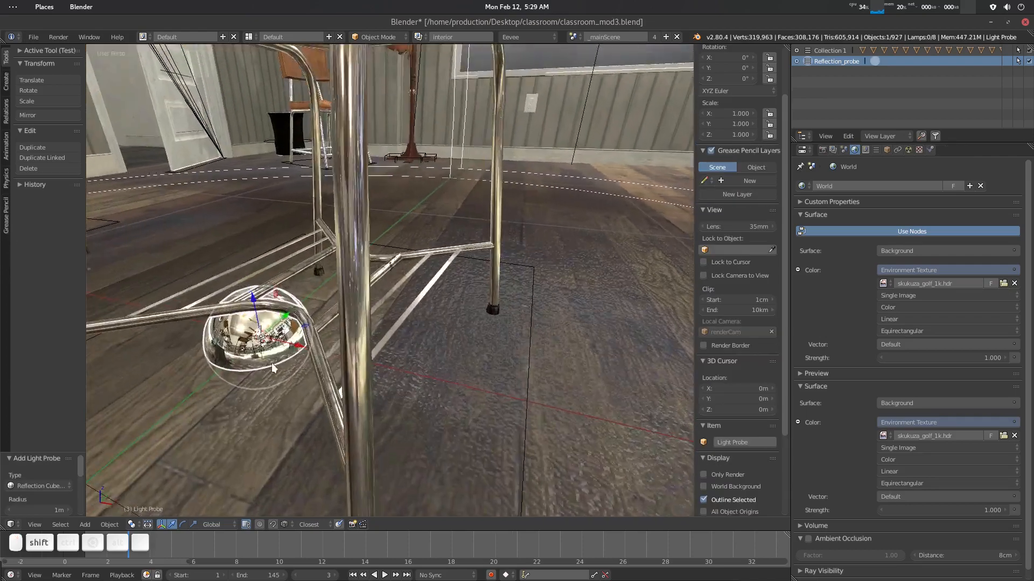
{"action": "middle_click_drag", "start_coordinate": [272, 369], "coordinate": [376, 355], "text": "shift"}
{"action": "middle_click_drag", "start_coordinate": [162, 440], "coordinate": [392, 339], "text": "shift"}
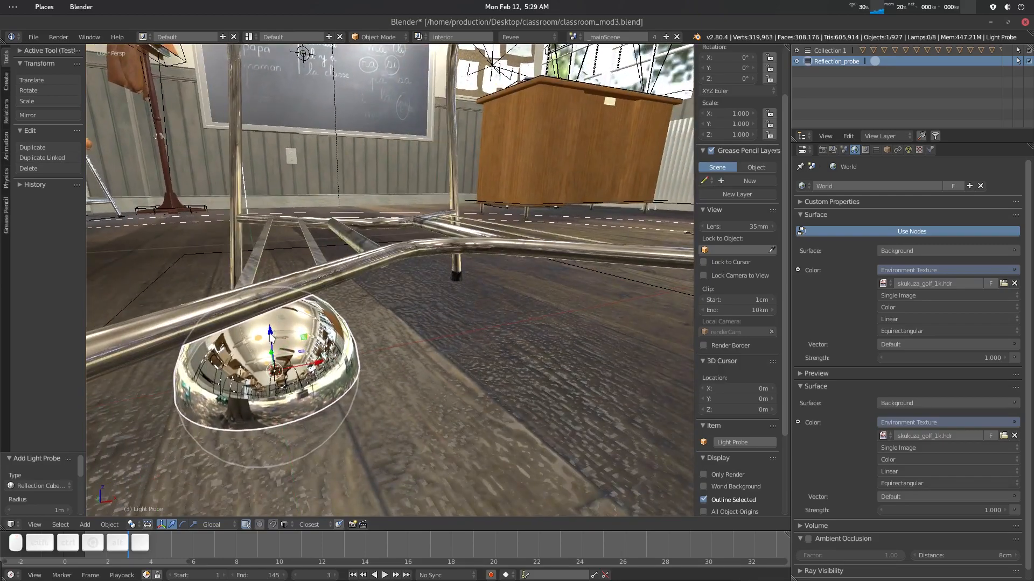
{"action": "key", "text": "g"}
{"action": "key", "text": "z"}
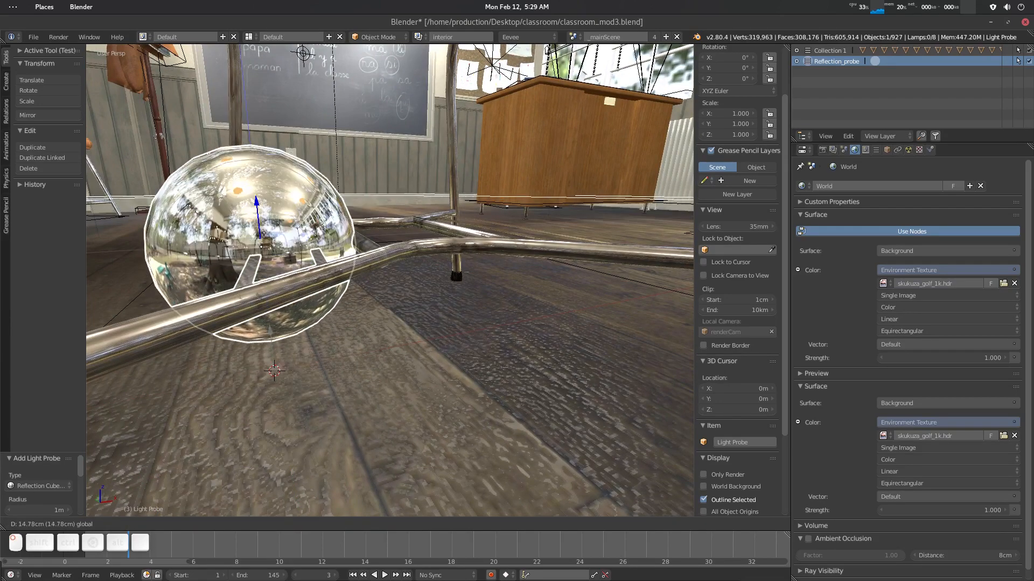
{"action": "left_click", "coordinate": [271, 337]}
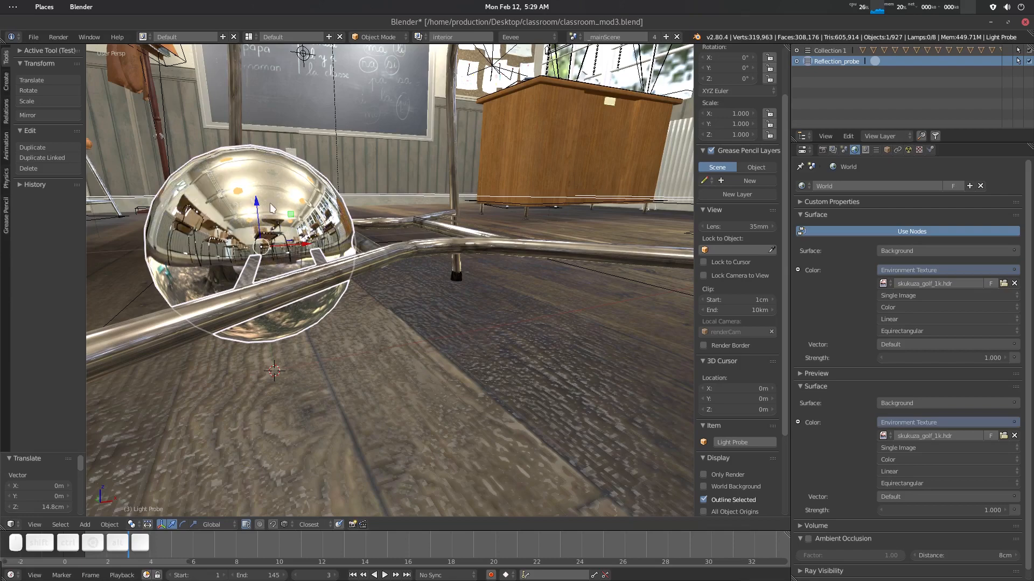
- Raise the reflection probe twice more along Z, about 11 cm and then about 18 cm
{"action": "key", "text": "g"}
{"action": "key", "text": "z"}
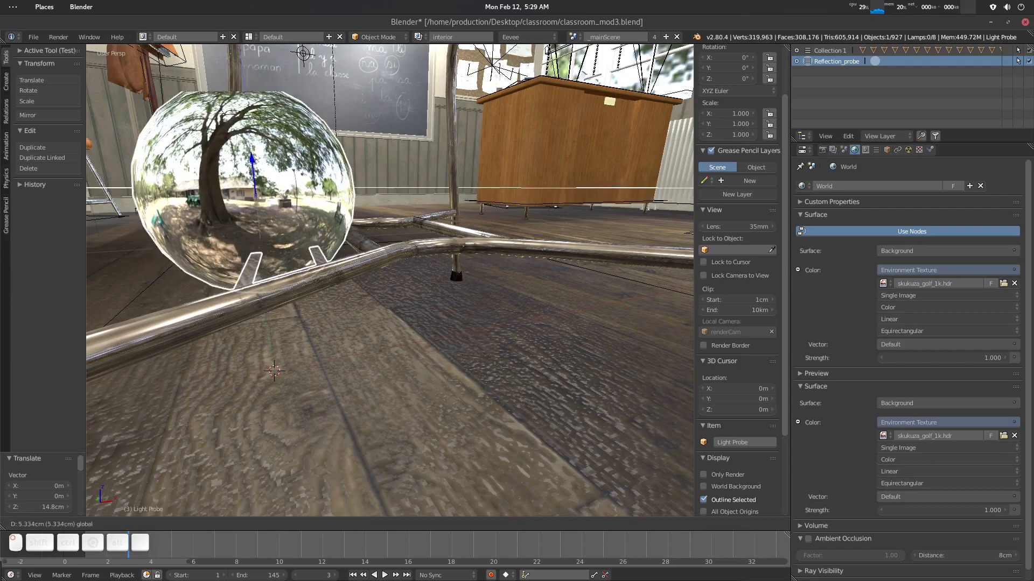
{"action": "left_click", "coordinate": [296, 237]}
{"action": "scroll", "coordinate": [330, 207], "scroll_direction": "down", "scroll_amount": 8}
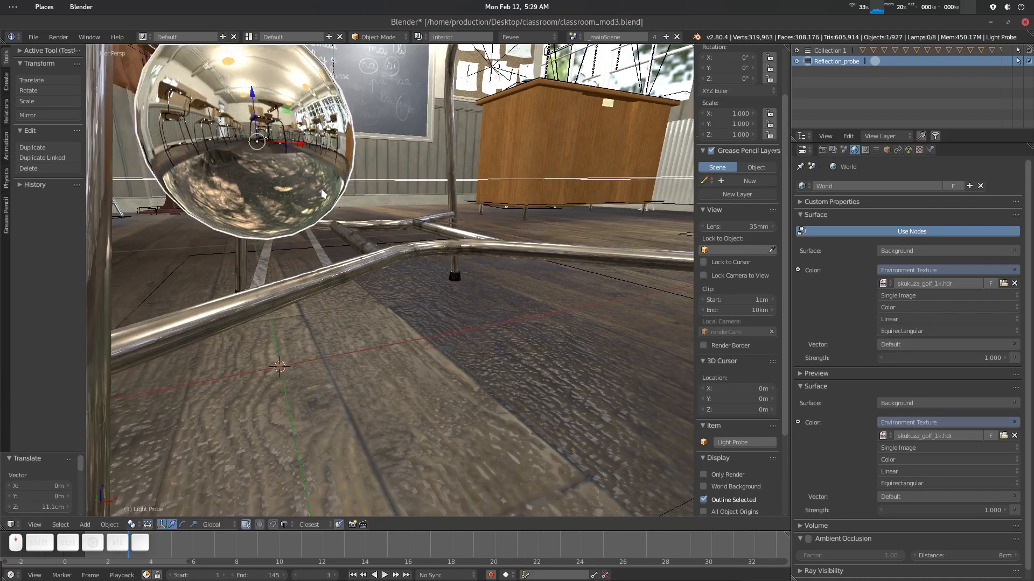
{"action": "middle_click_drag", "start_coordinate": [330, 207], "coordinate": [238, 206]}
{"action": "key", "text": "g"}
{"action": "key", "text": "z"}
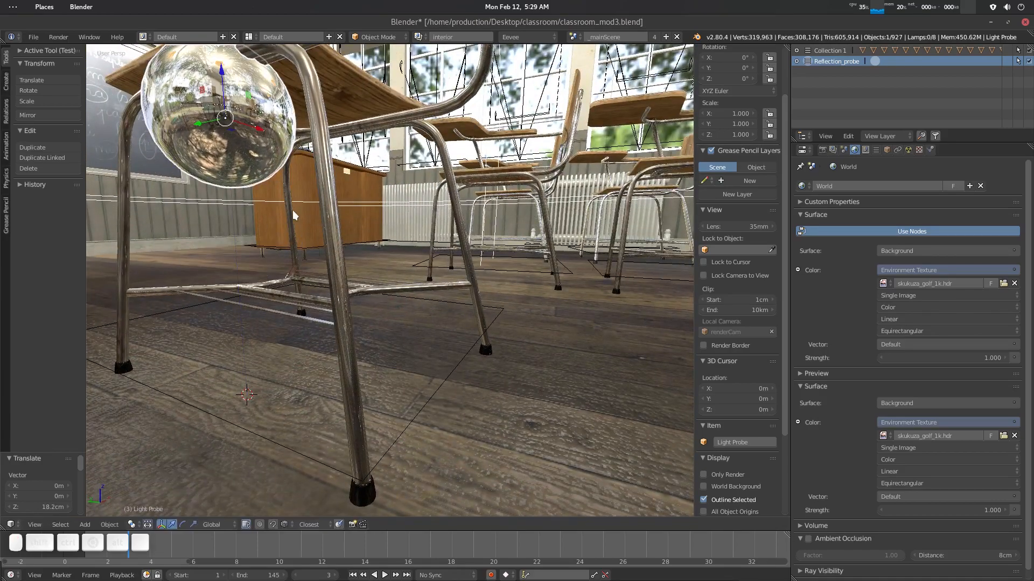
{"action": "left_click", "coordinate": [296, 213]}
- Fine-tune the probe's height with the Z-axis gizmo, finishing with a lowering of about 5 cm
{"action": "middle_click_drag", "start_coordinate": [303, 223], "coordinate": [425, 377]}
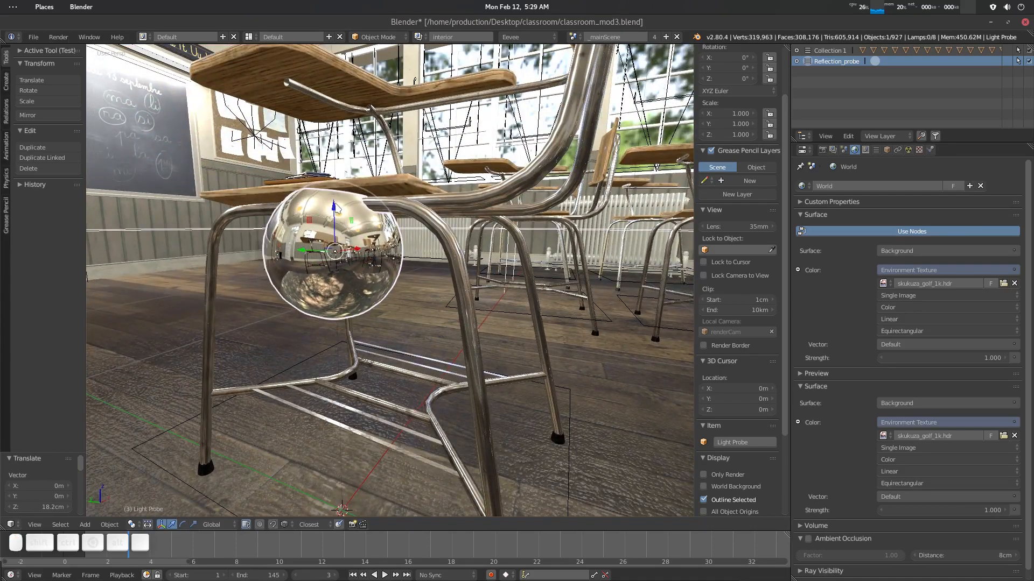
{"action": "left_click_drag", "start_coordinate": [334, 206], "coordinate": [333, 9]}
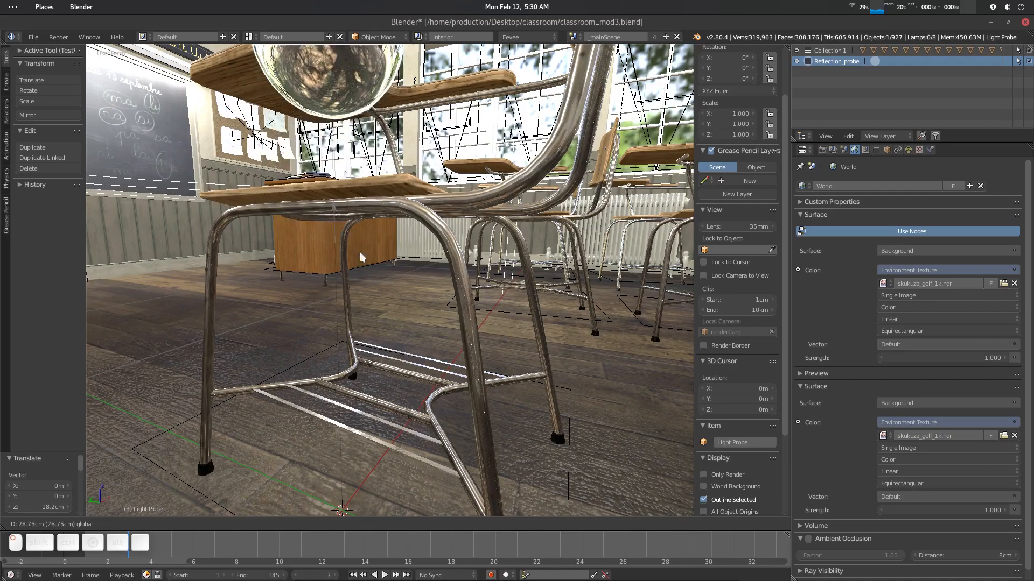
{"action": "scroll", "coordinate": [394, 245], "scroll_direction": "down", "scroll_amount": 4}
{"action": "middle_click_drag", "start_coordinate": [385, 198], "coordinate": [428, 343], "text": "shift"}
{"action": "scroll", "coordinate": [385, 252], "scroll_direction": "up", "scroll_amount": 5}
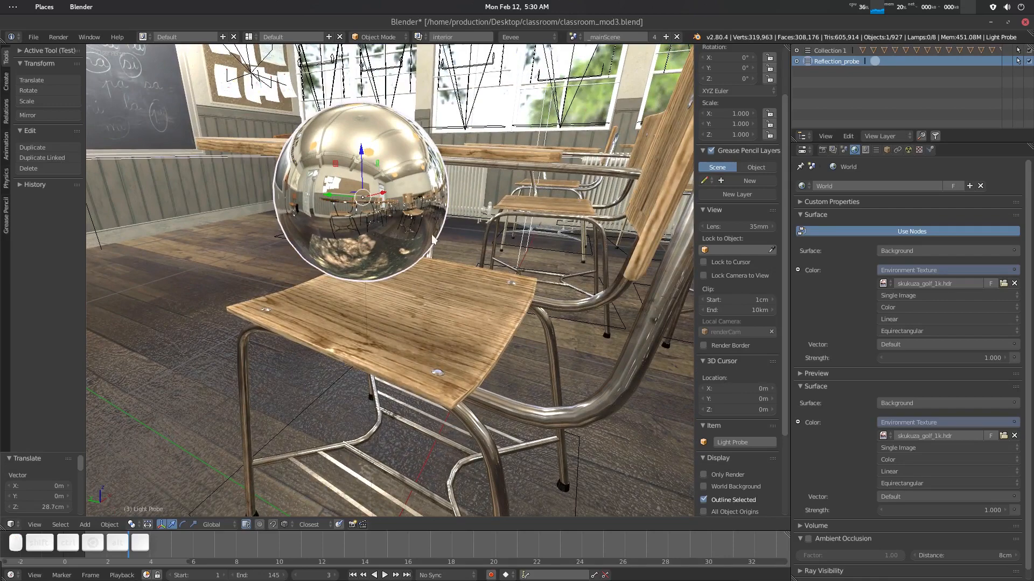
{"action": "left_click_drag", "start_coordinate": [362, 163], "coordinate": [360, 1]}
{"action": "scroll", "coordinate": [377, 176], "scroll_direction": "down", "scroll_amount": 2}
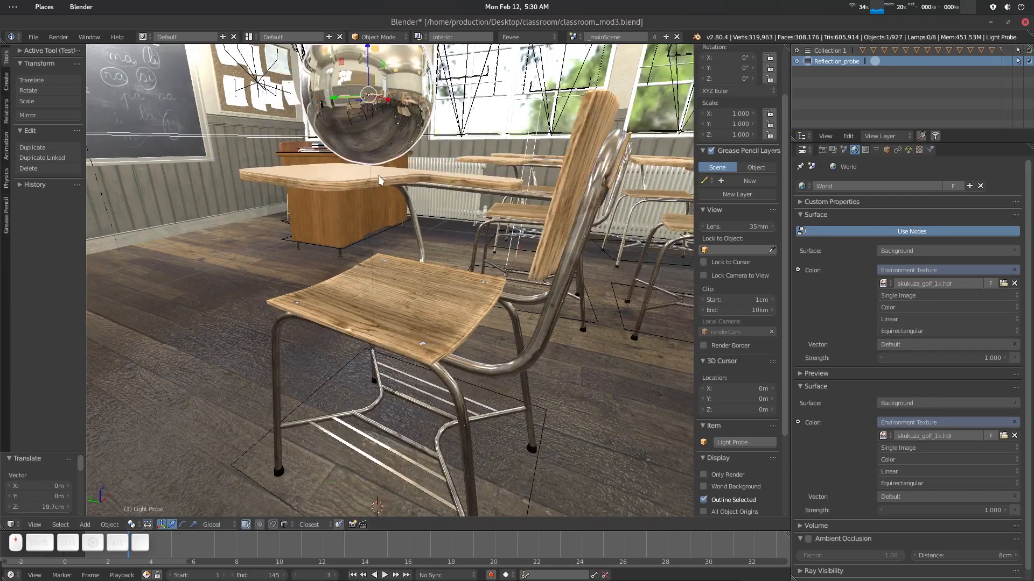
{"action": "middle_click_drag", "start_coordinate": [378, 176], "coordinate": [386, 212], "text": "shift"}
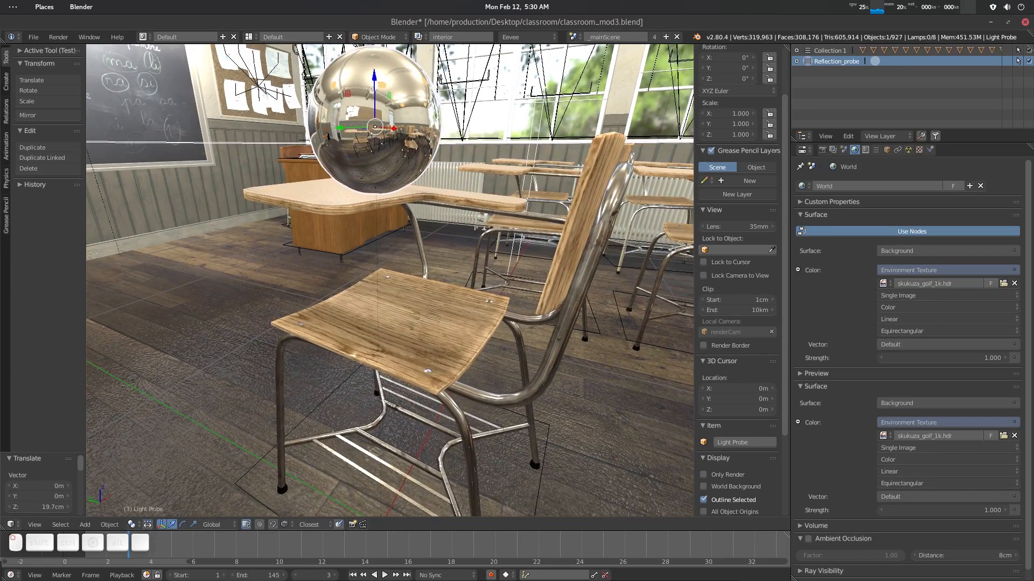
{"action": "left_click_drag", "start_coordinate": [374, 77], "coordinate": [375, 127]}
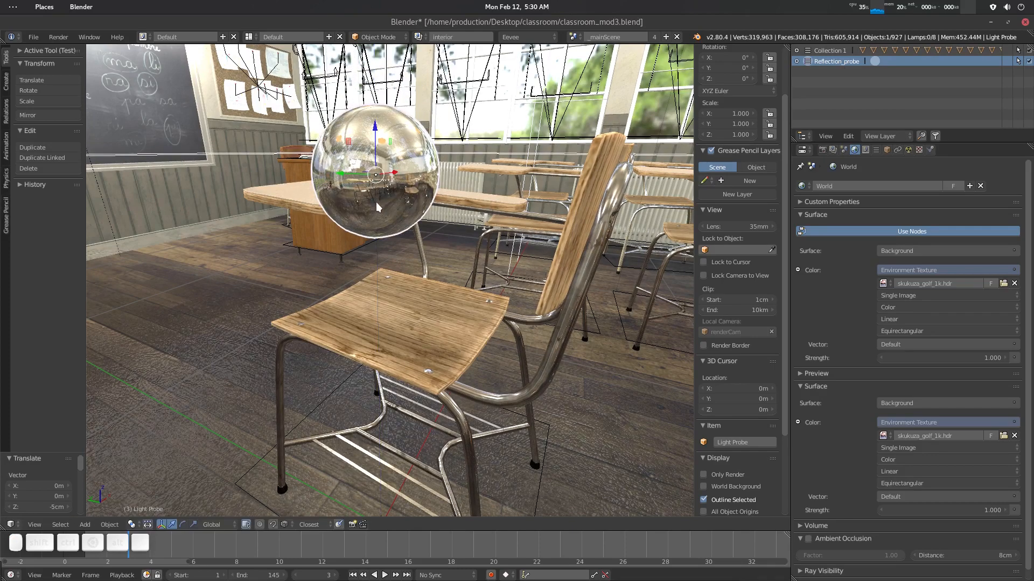
- Reselect the light probe and open its object data properties showing the Probe settings
{"action": "middle_click_drag", "start_coordinate": [435, 258], "coordinate": [349, 252]}
{"action": "scroll", "coordinate": [440, 237], "scroll_direction": "down", "scroll_amount": 10}
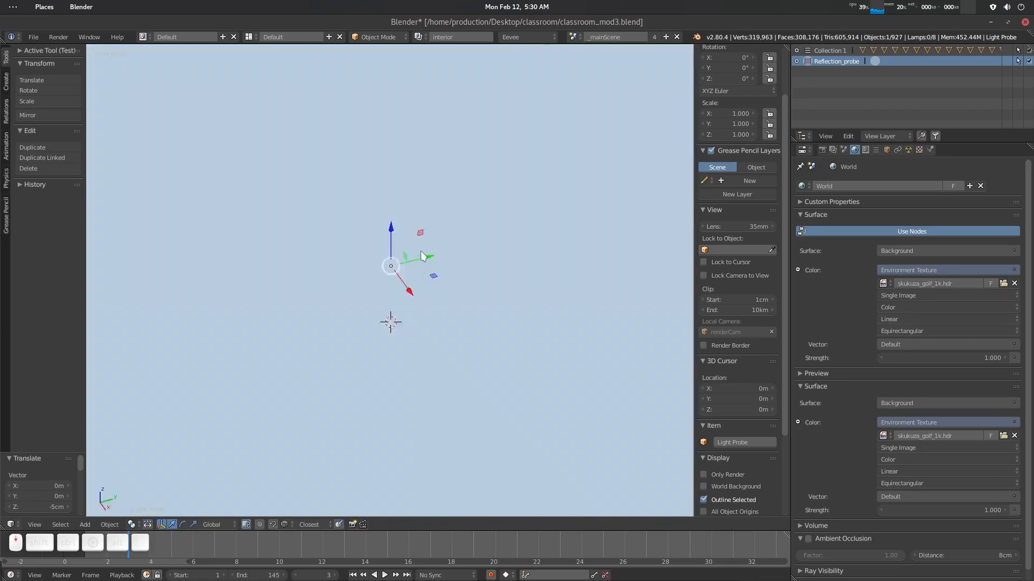
{"action": "key", "text": "a"}
{"action": "scroll", "coordinate": [400, 266], "scroll_direction": "up", "scroll_amount": 10}
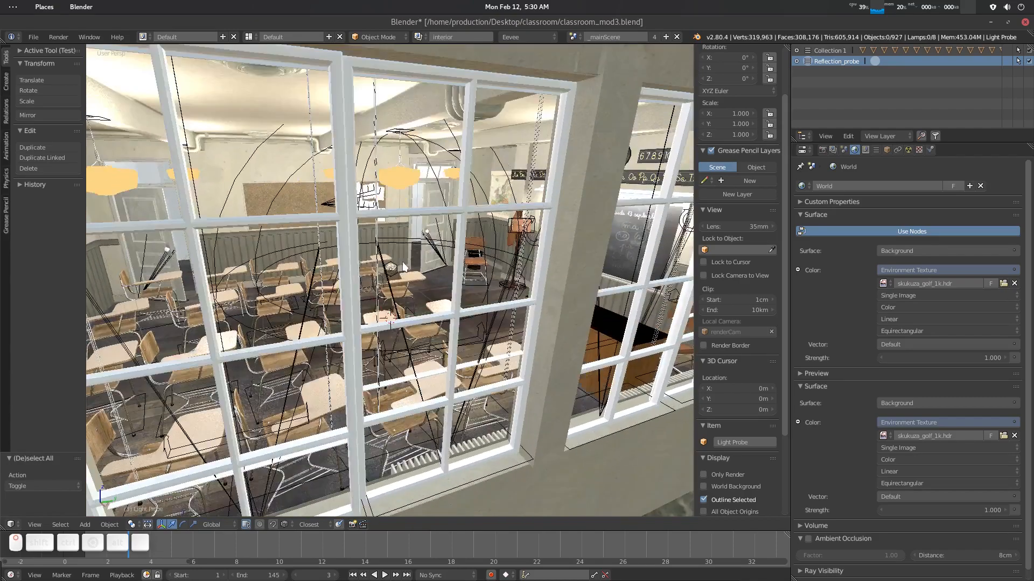
{"action": "middle_click_drag", "start_coordinate": [404, 266], "coordinate": [419, 223]}
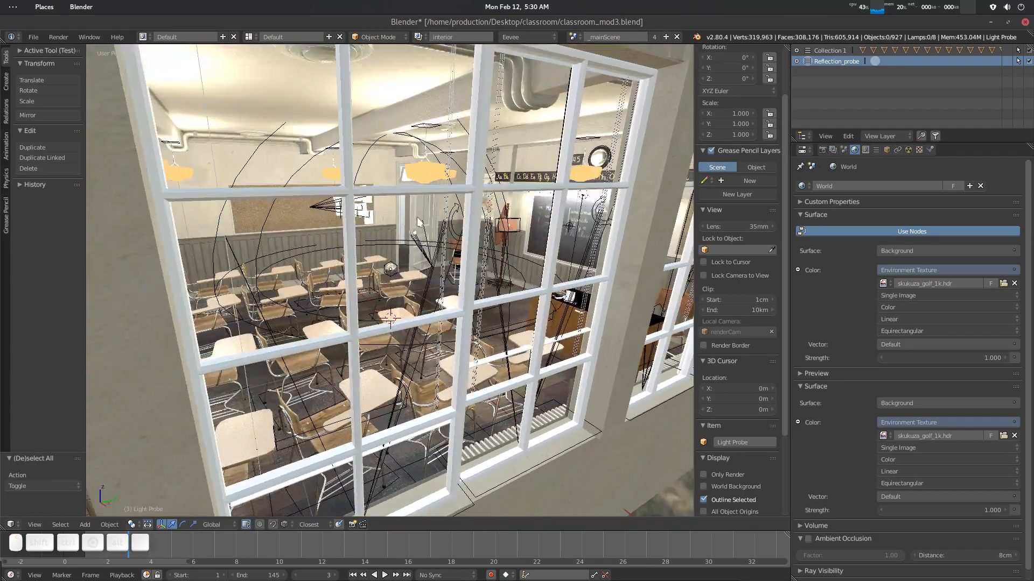
{"action": "left_click", "coordinate": [429, 149]}
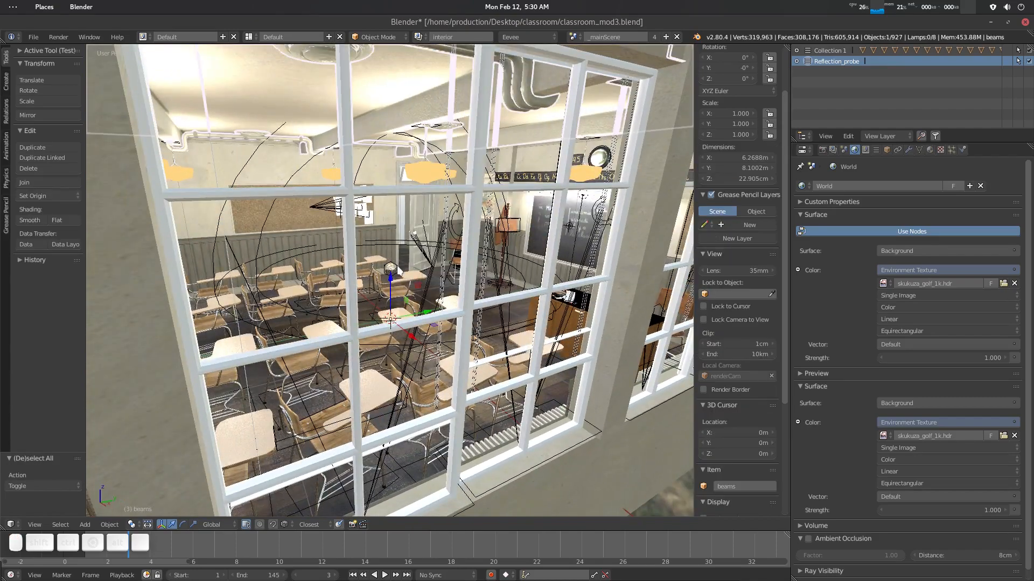
{"action": "left_click", "coordinate": [406, 272]}
{"action": "left_click", "coordinate": [391, 270]}
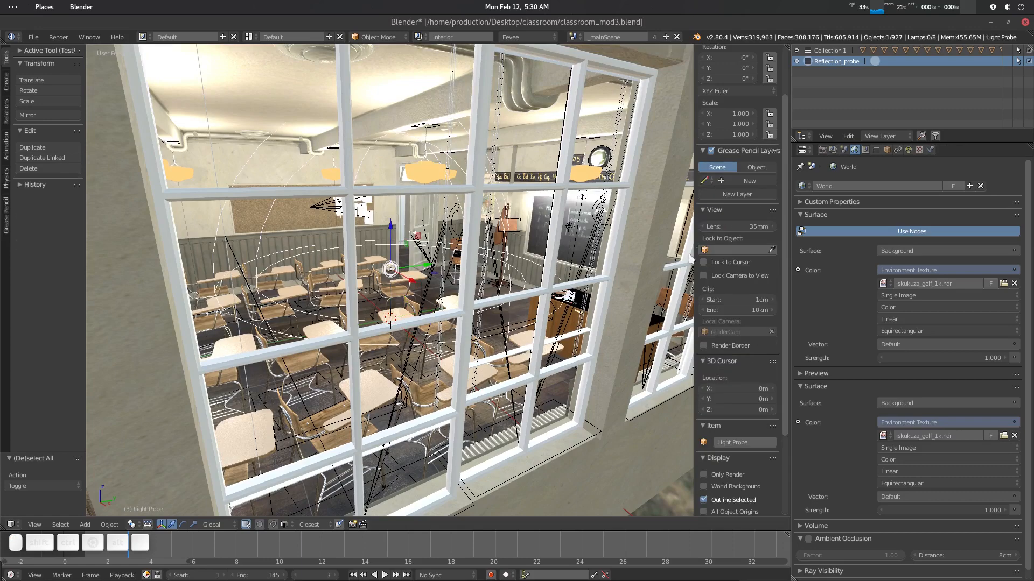
{"action": "left_click", "coordinate": [908, 150]}
{"action": "left_click", "coordinate": [841, 227]}
{"action": "left_click", "coordinate": [831, 202]}
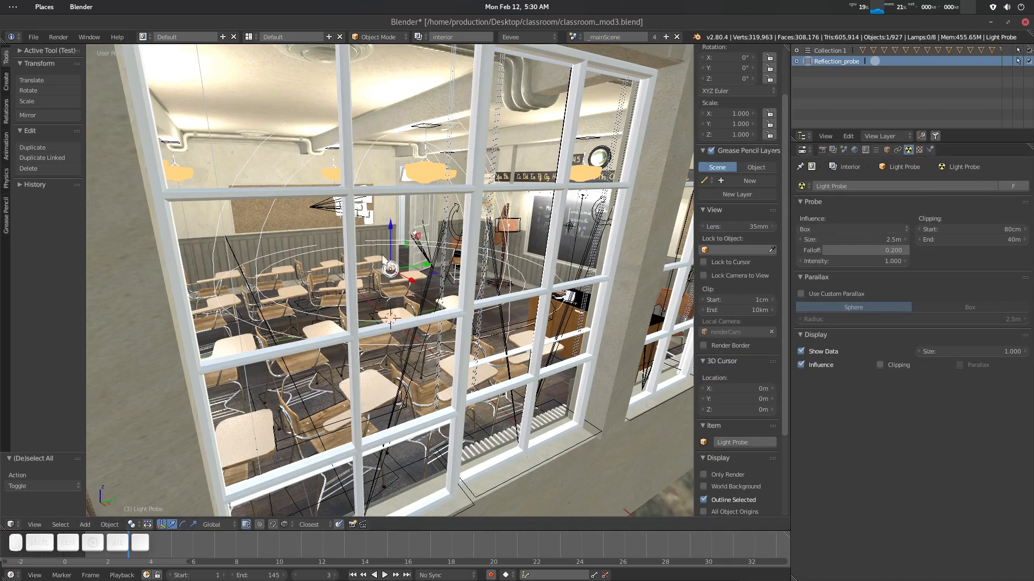
- Scale the probe's influence box to about 2.2 by 1.8 and shift it about 50 cm along X
{"action": "scroll", "coordinate": [413, 268], "scroll_direction": "down", "scroll_amount": 5}
{"action": "mouse_move", "coordinate": [402, 280]}
{"action": "middle_mouse_down"}
{"action": "mouse_move", "coordinate": [428, 296]}
{"action": "mouse_move", "coordinate": [482, 293]}
{"action": "mouse_move", "coordinate": [418, 279]}
{"action": "mouse_move", "coordinate": [425, 304]}
{"action": "mouse_move", "coordinate": [418, 284]}
{"action": "middle_mouse_up"}
{"action": "key", "text": "ctrl+space"}
{"action": "left_click", "coordinate": [425, 333]}
{"action": "left_click_drag", "start_coordinate": [418, 285], "coordinate": [445, 311]}
{"action": "middle_click_drag", "start_coordinate": [445, 311], "coordinate": [422, 242]}
{"action": "mouse_move", "coordinate": [430, 267]}
{"action": "left_mouse_down"}
{"action": "mouse_move", "coordinate": [466, 260]}
{"action": "mouse_move", "coordinate": [427, 282]}
{"action": "mouse_move", "coordinate": [428, 269]}
{"action": "left_mouse_up"}
{"action": "scroll", "coordinate": [441, 269], "scroll_direction": "down", "scroll_amount": 4}
{"action": "key", "text": "ctrl+space"}
{"action": "middle_click_drag", "start_coordinate": [391, 316], "coordinate": [427, 298]}
{"action": "left_click_drag", "start_coordinate": [427, 292], "coordinate": [414, 290]}
{"action": "middle_click_drag", "start_coordinate": [443, 322], "coordinate": [364, 296]}
{"action": "scroll", "coordinate": [420, 304], "scroll_direction": "up", "scroll_amount": 8}
{"action": "middle_click_drag", "start_coordinate": [364, 296], "coordinate": [426, 358], "text": "shift"}
{"action": "scroll", "coordinate": [377, 327], "scroll_direction": "up", "scroll_amount": 2}
{"action": "scroll", "coordinate": [377, 327], "scroll_direction": "up", "scroll_amount": 3}
{"action": "scroll", "coordinate": [377, 327], "scroll_direction": "down", "scroll_amount": 1}
{"action": "scroll", "coordinate": [377, 327], "scroll_direction": "up", "scroll_amount": 1}
{"action": "scroll", "coordinate": [377, 327], "scroll_direction": "down", "scroll_amount": 1}
{"action": "scroll", "coordinate": [431, 357], "scroll_direction": "down", "scroll_amount": 15}
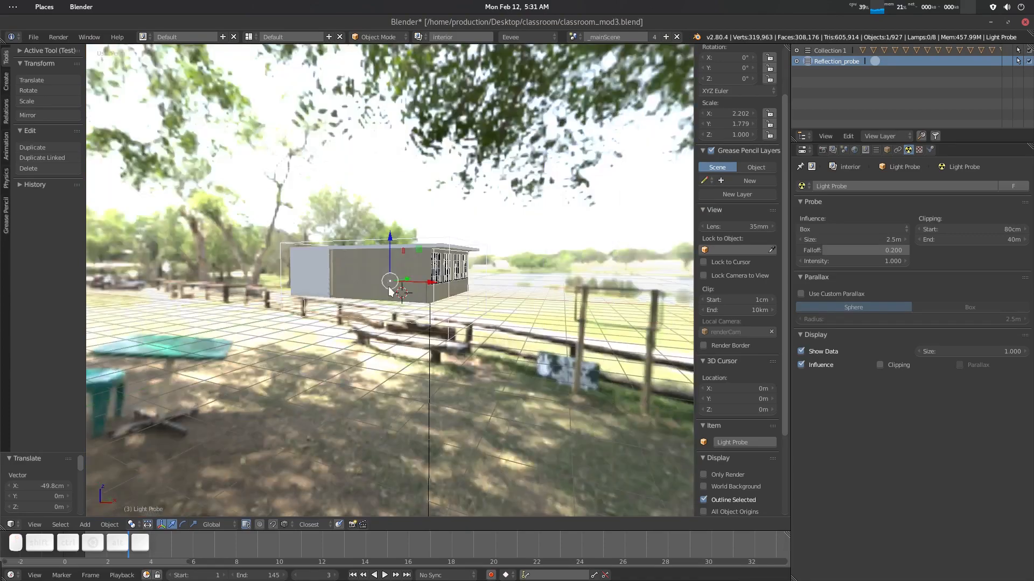
- Enlarge the probe's influence box uniformly by a factor of about 1.11
{"action": "middle_click_drag", "start_coordinate": [390, 291], "coordinate": [426, 308]}
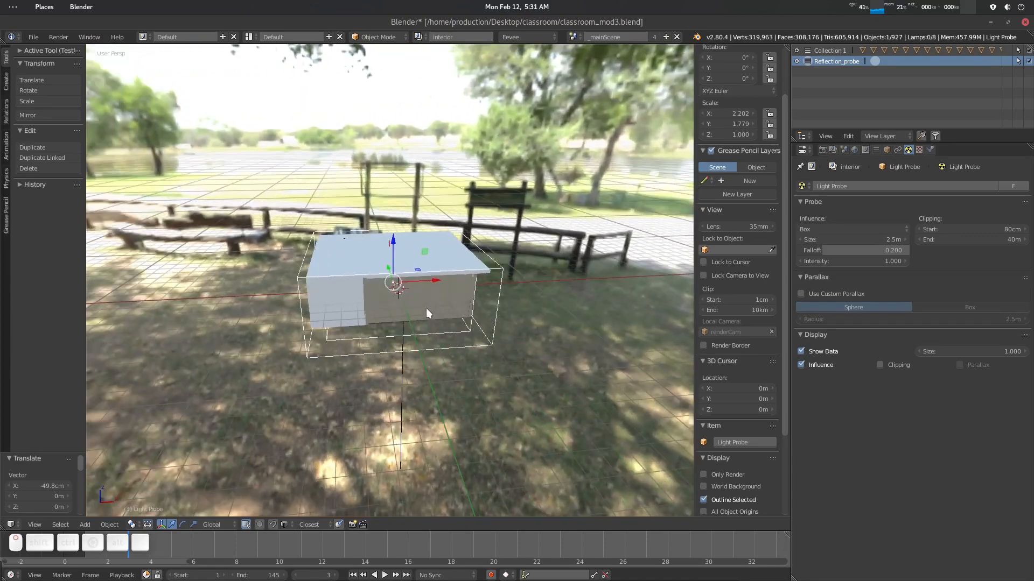
{"action": "key", "text": "s"}
{"action": "left_click", "coordinate": [431, 311]}
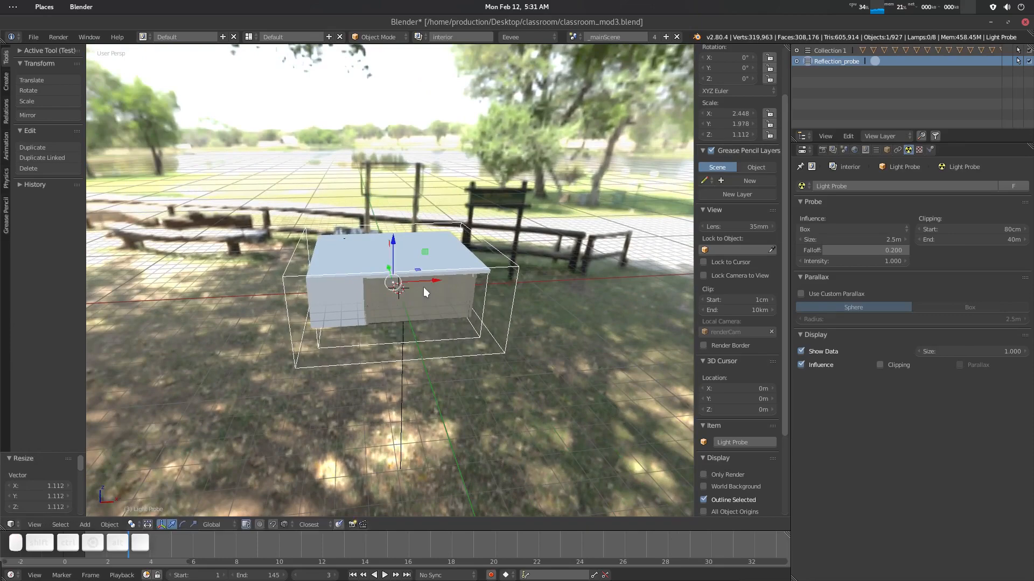
- Move the probe about 38 cm in negative X and deselect everything
{"action": "key", "text": "g"}
{"action": "key", "text": "x"}
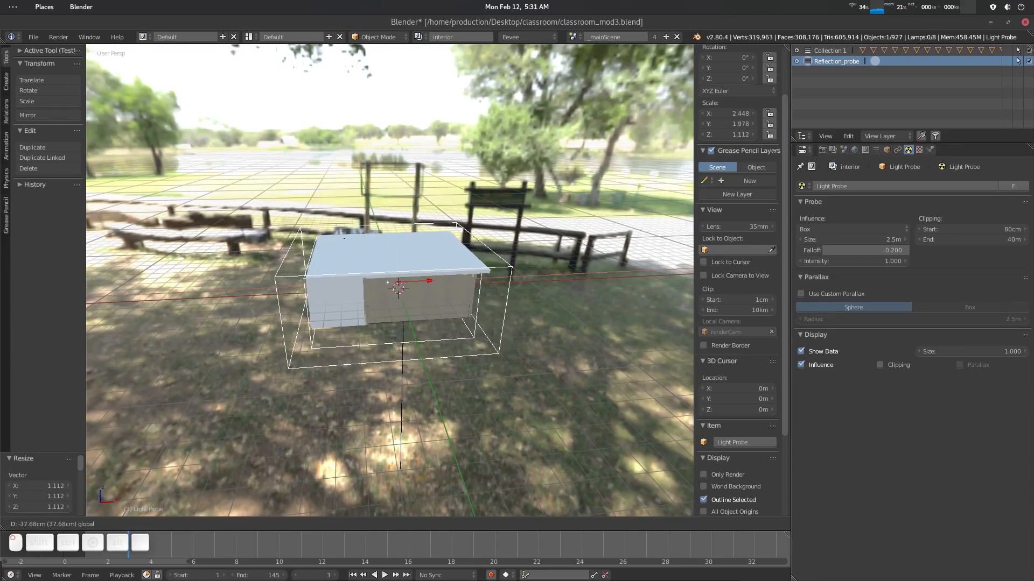
{"action": "left_click", "coordinate": [456, 311]}
{"action": "key", "text": "a"}
{"action": "scroll", "coordinate": [457, 313], "scroll_direction": "up", "scroll_amount": 14}
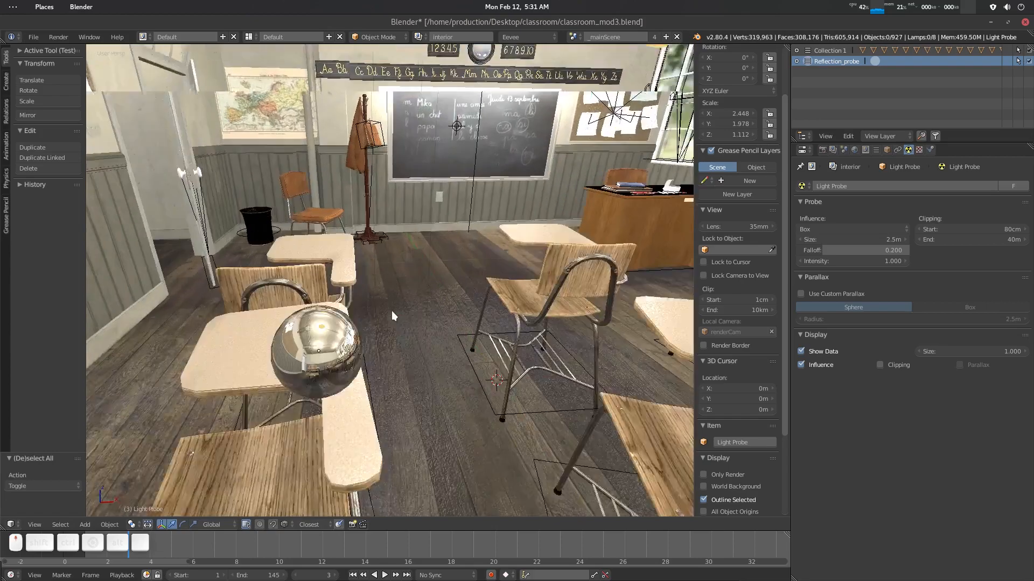
- Turn off the light probe's Show Data display
{"action": "middle_click_drag", "start_coordinate": [353, 339], "coordinate": [340, 318]}
{"action": "left_click", "coordinate": [336, 308]}
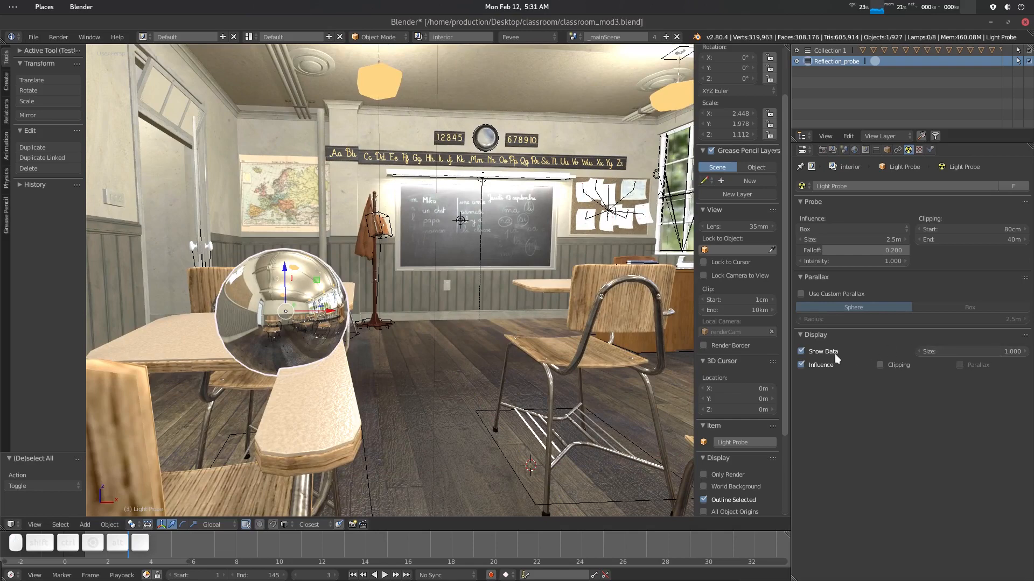
{"action": "left_click", "coordinate": [801, 351]}
{"action": "scroll", "coordinate": [427, 310], "scroll_direction": "down", "scroll_amount": 3}
{"action": "middle_click_drag", "start_coordinate": [427, 310], "coordinate": [355, 324]}
{"action": "key", "text": "a"}
{"action": "scroll", "coordinate": [250, 347], "scroll_direction": "up", "scroll_amount": 5}
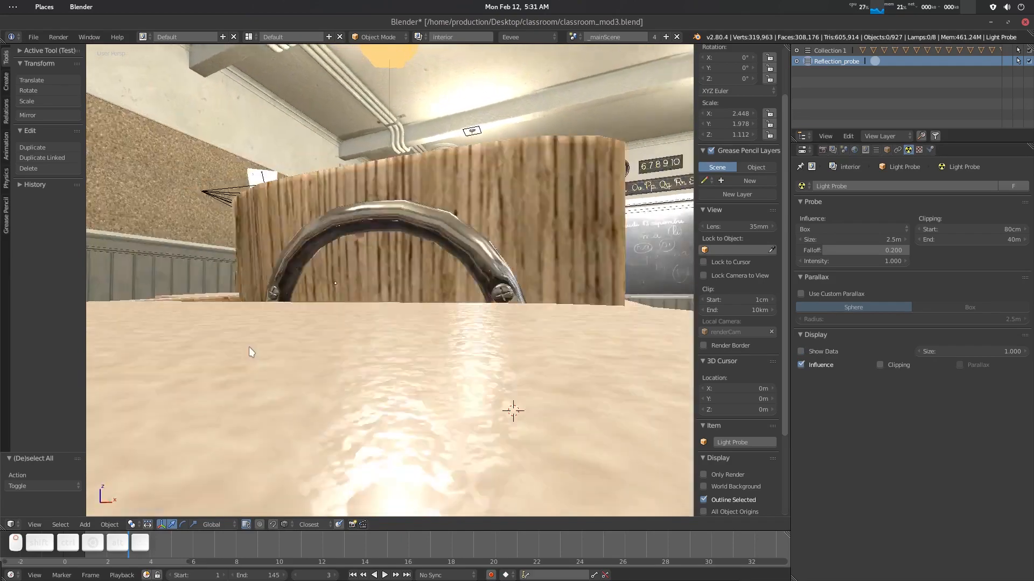
{"action": "scroll", "coordinate": [510, 251], "scroll_direction": "down", "scroll_amount": 8}
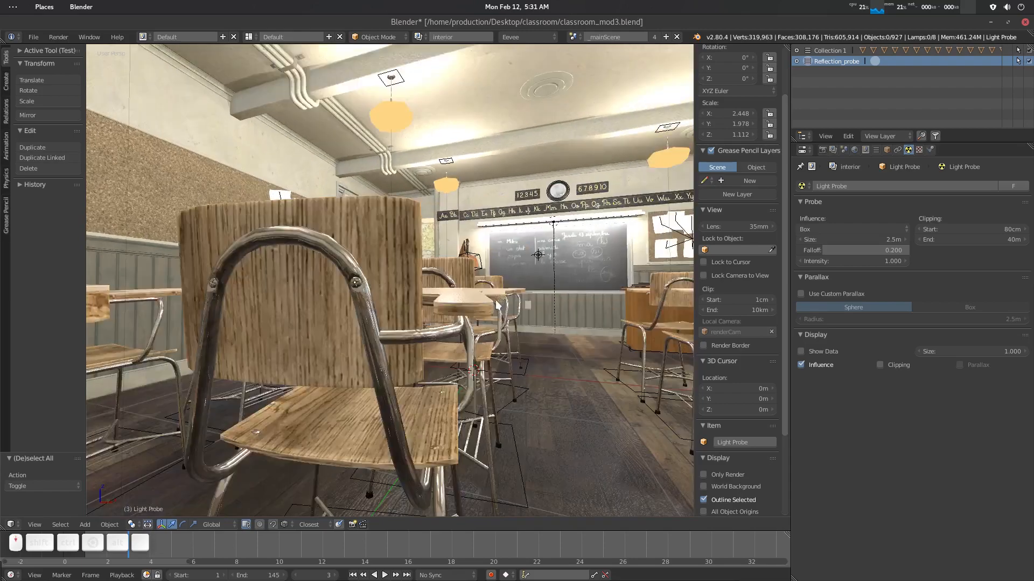
- Save the blend file over the existing classroom_mod3.blend
{"action": "key", "text": "ctrl+s"}
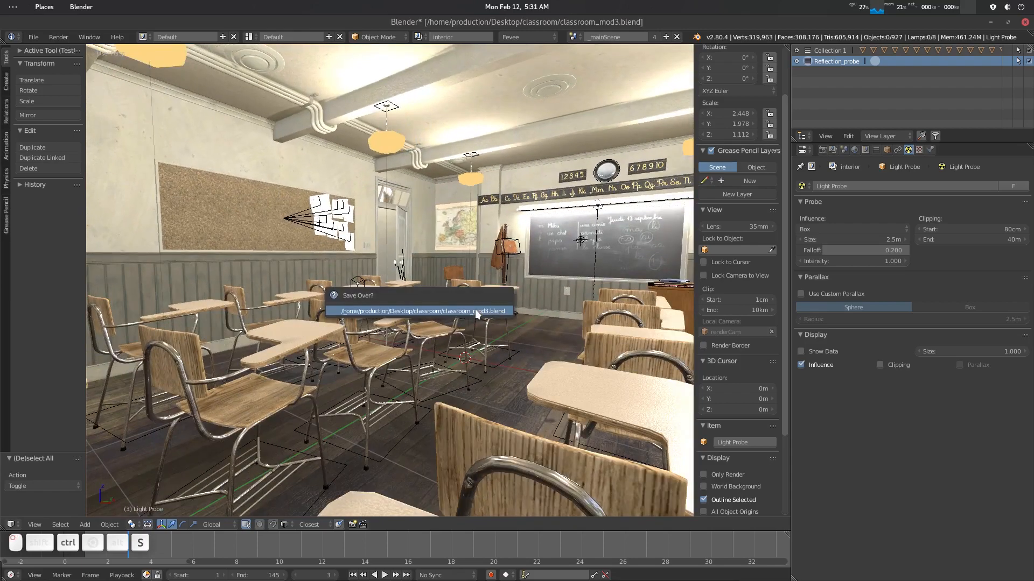
{"action": "left_click", "coordinate": [475, 311]}
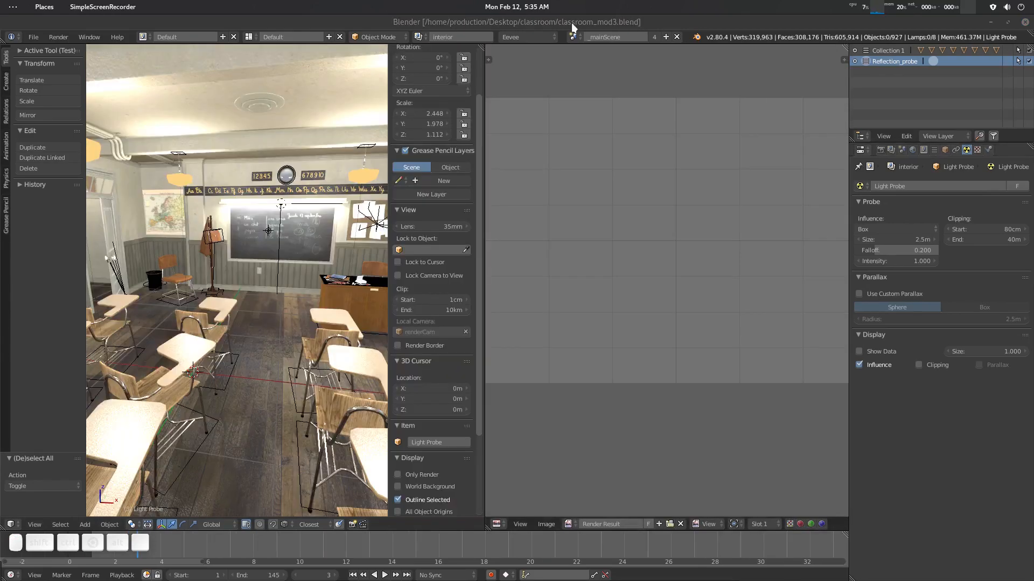
- Load the reference screenshot from the desktop into the image editor and fit it to the view
{"action": "double_click", "coordinate": [576, 23]}
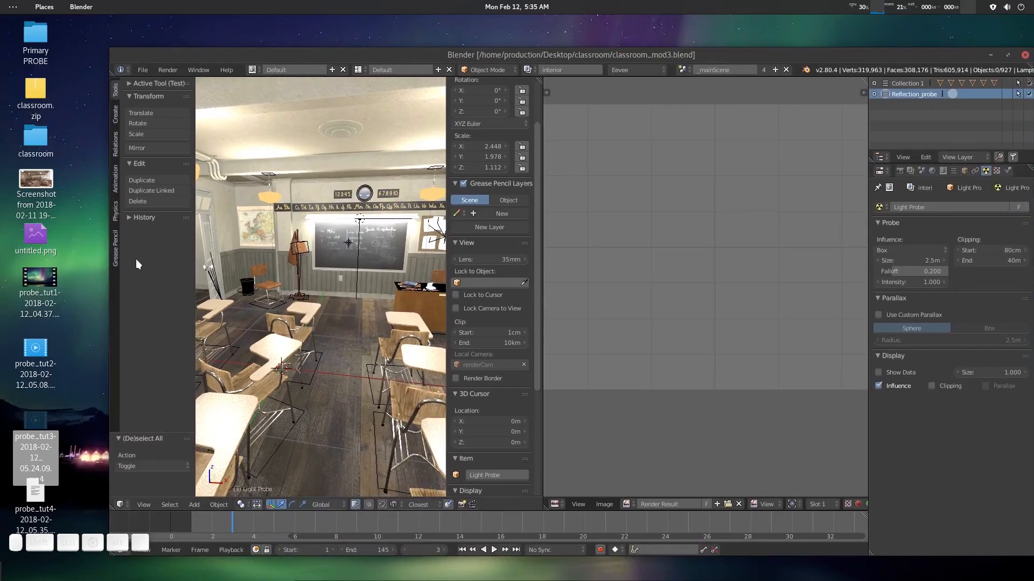
{"action": "left_click", "coordinate": [89, 386]}
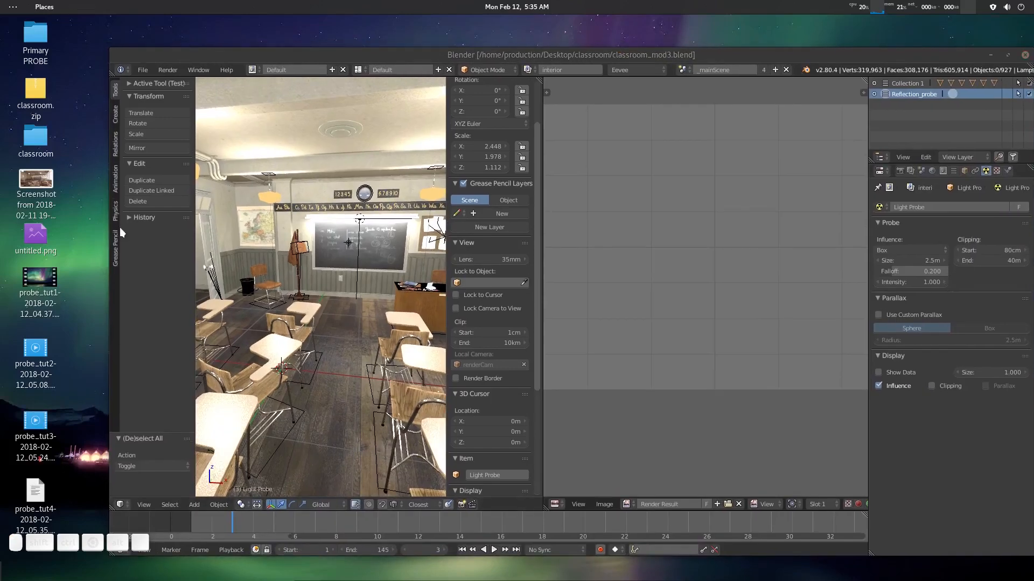
{"action": "left_click_drag", "start_coordinate": [49, 186], "coordinate": [700, 222]}
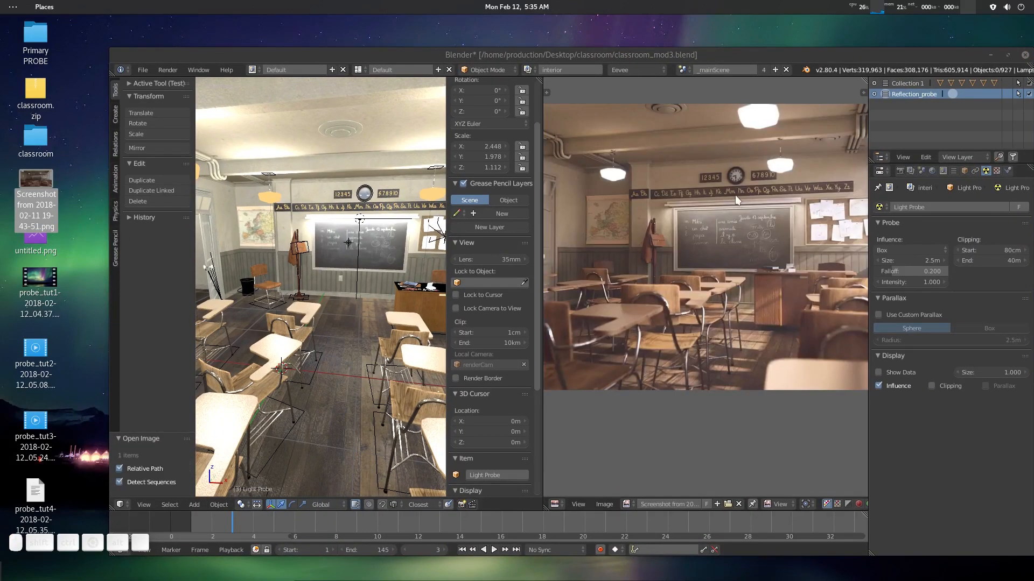
{"action": "double_click", "coordinate": [767, 54]}
{"action": "middle_click_drag", "start_coordinate": [691, 175], "coordinate": [712, 229]}
{"action": "key", "text": "shift+Home"}
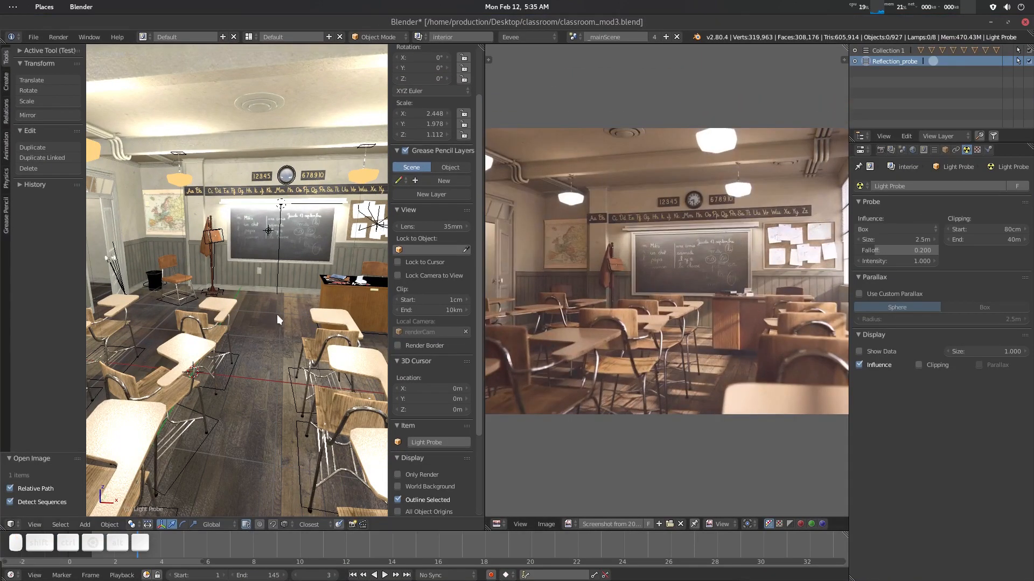
- Hide the 3D viewport's tool shelf and sidebar
{"action": "key", "text": "t"}
{"action": "key", "text": "n"}
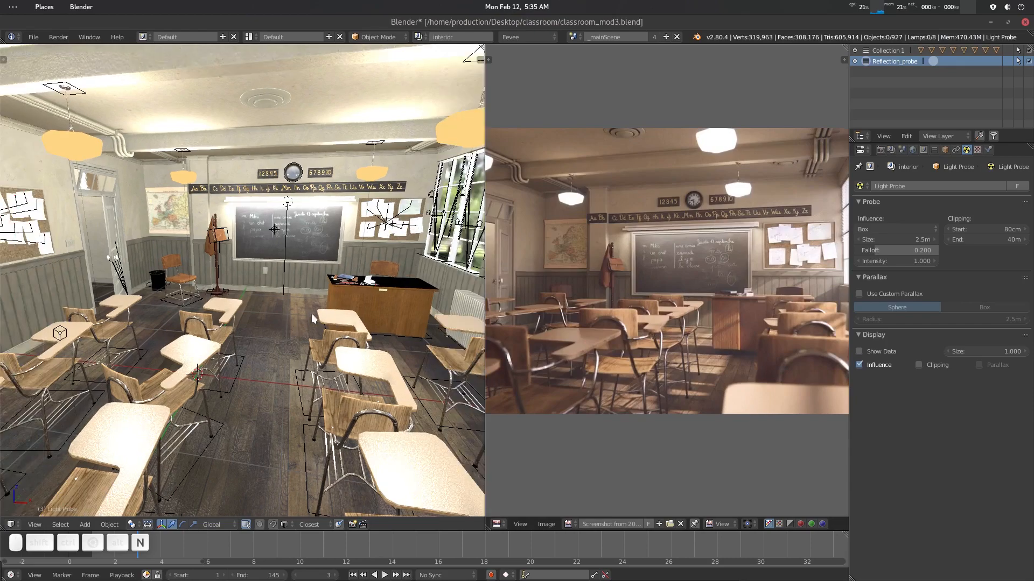
{"action": "middle_click_drag", "start_coordinate": [321, 269], "coordinate": [292, 315]}
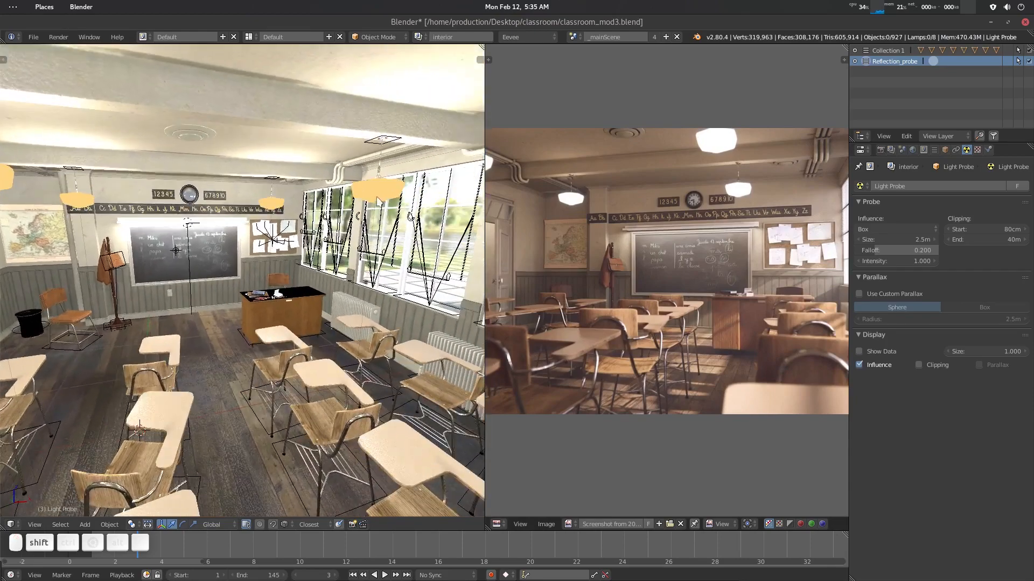
- Select a ceiling lamp shade and open its material properties
{"action": "left_click", "coordinate": [379, 192]}
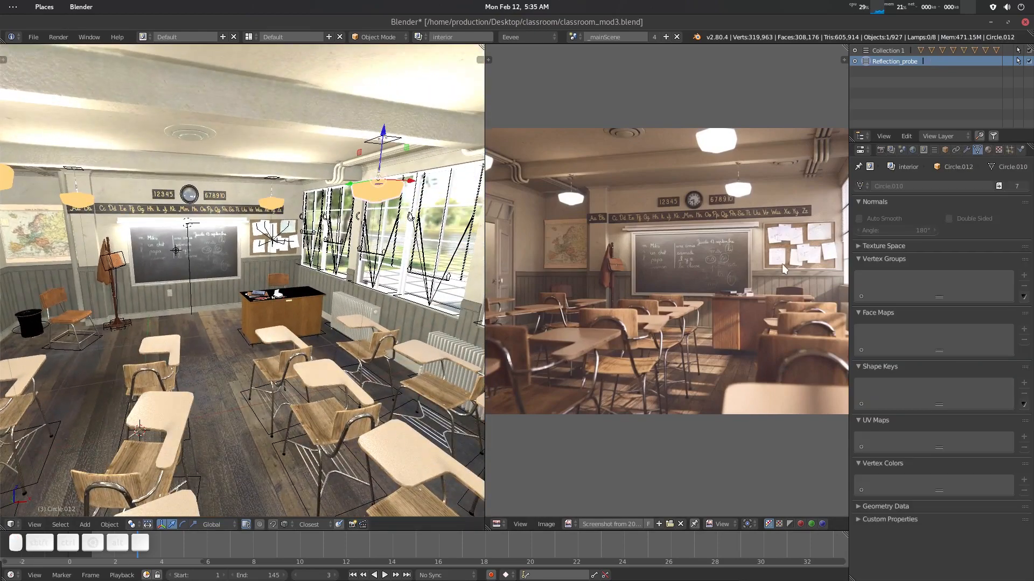
{"action": "left_click", "coordinate": [988, 151]}
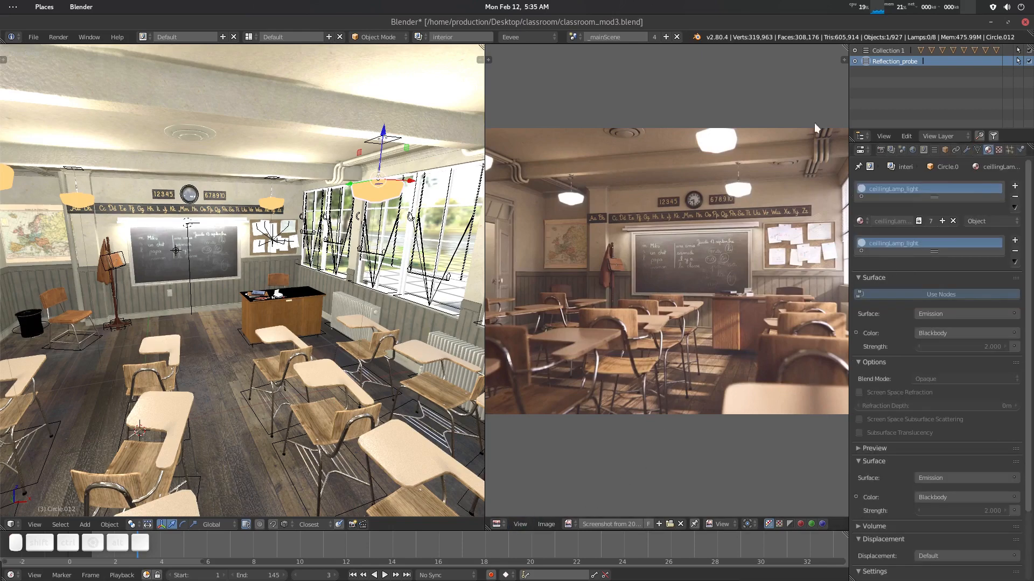
- Split the image editor and turn the lower part into a Node Editor showing the ceilingLamp_light material
{"action": "left_click_drag", "start_coordinate": [843, 47], "coordinate": [673, 237]}
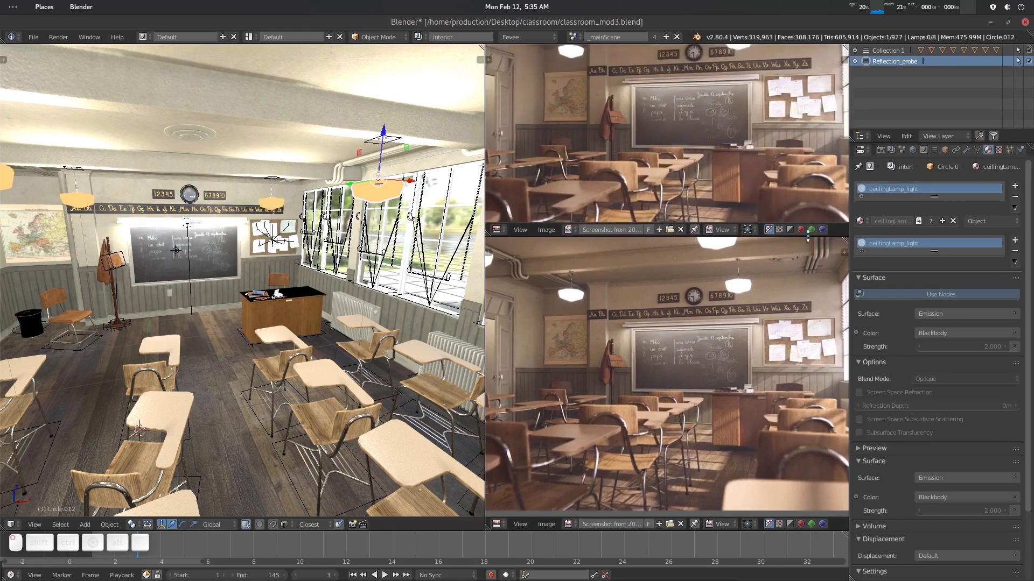
{"action": "left_click", "coordinate": [497, 525]}
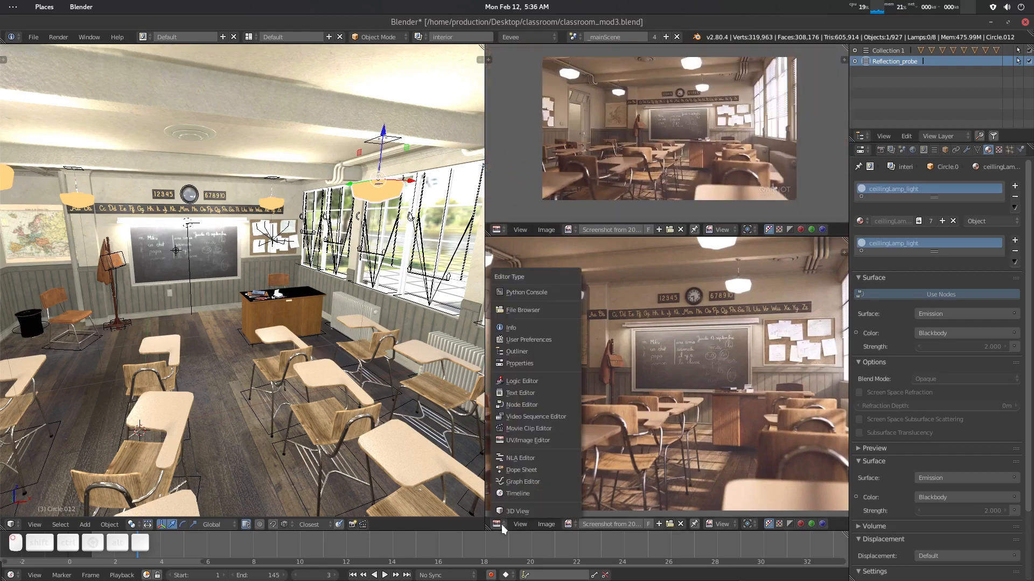
{"action": "left_click", "coordinate": [534, 407]}
{"action": "middle_click_drag", "start_coordinate": [533, 441], "coordinate": [621, 419]}
{"action": "scroll", "coordinate": [599, 405], "scroll_direction": "up", "scroll_amount": 7}
{"action": "left_click_drag", "start_coordinate": [570, 356], "coordinate": [562, 374]}
{"action": "middle_click_drag", "start_coordinate": [609, 402], "coordinate": [607, 403]}
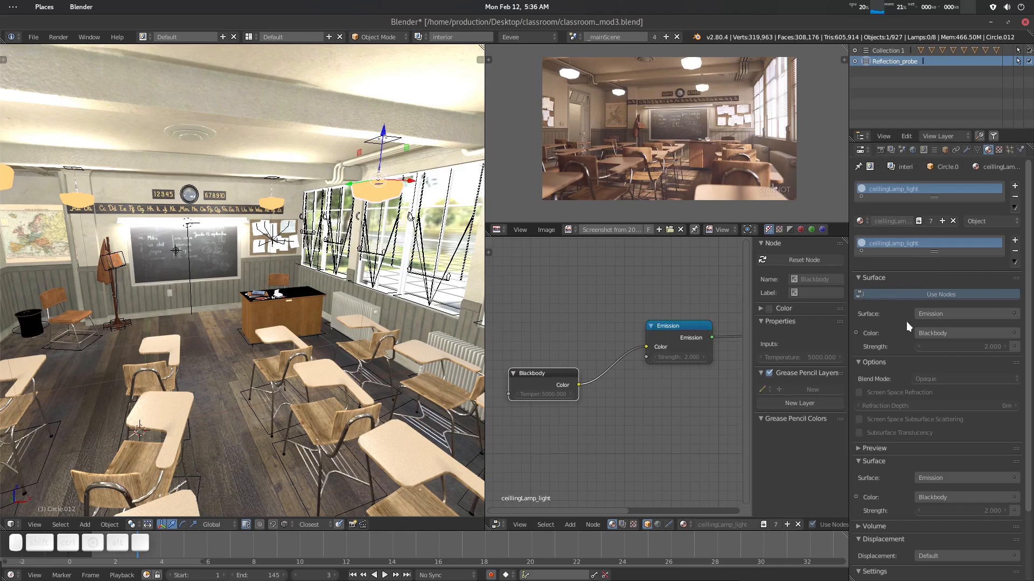
- Delete the Blackbody node feeding the lamp material's Emission shader
{"action": "left_click", "coordinate": [919, 220]}
{"action": "left_click_drag", "start_coordinate": [555, 378], "coordinate": [566, 370]}
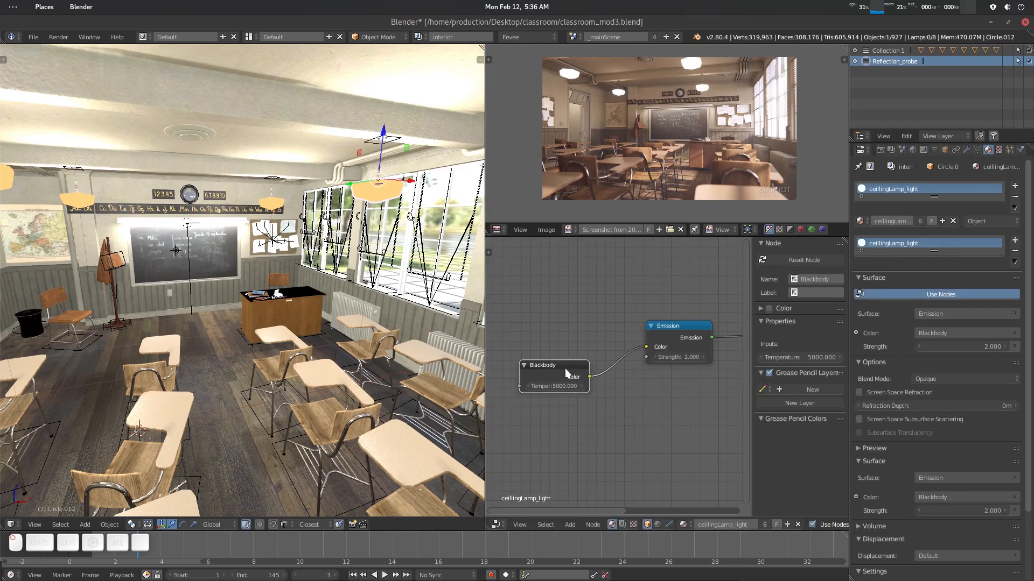
{"action": "key", "text": "Delete"}
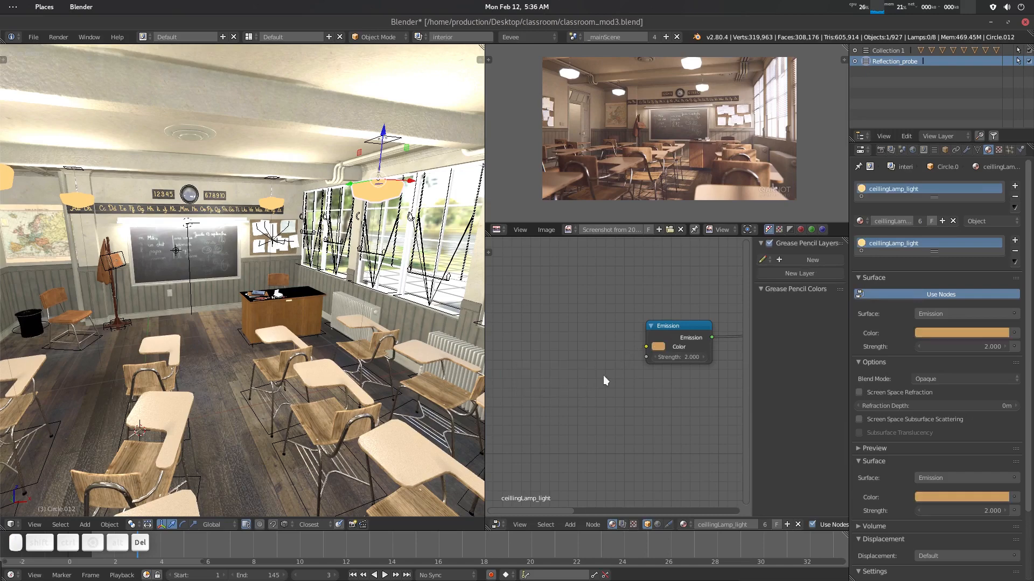
- Set the Emission strength to 1 and sample a white colour from the reference image for it
{"action": "left_click", "coordinate": [668, 353]}
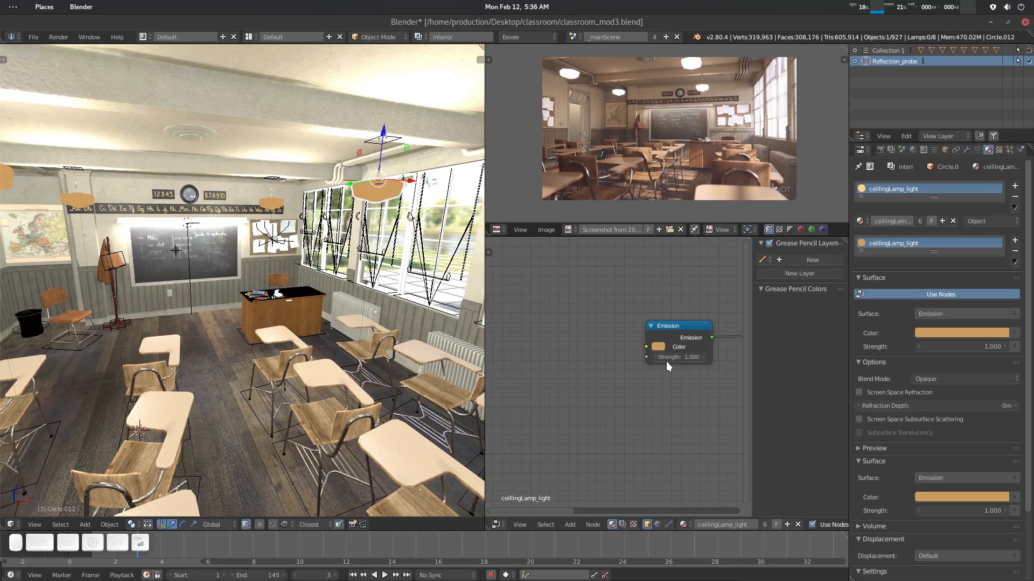
{"action": "key", "text": "Return"}
{"action": "left_click", "coordinate": [660, 345]}
{"action": "left_click", "coordinate": [731, 305]}
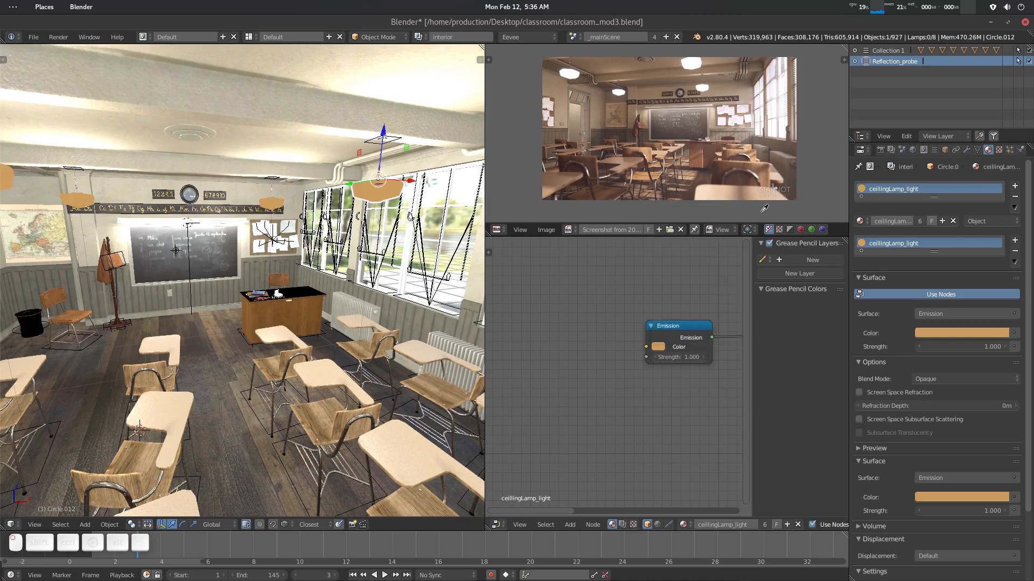
{"action": "left_click", "coordinate": [699, 66]}
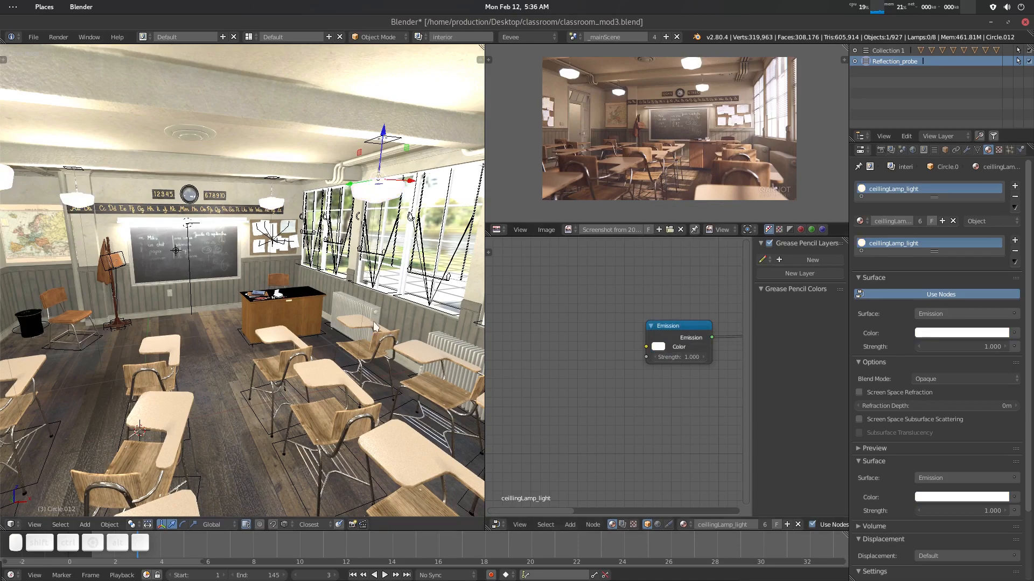
- Filter the outliner for "poin" and select the Point.000 lamp
{"action": "middle_click_drag", "start_coordinate": [373, 321], "coordinate": [352, 173]}
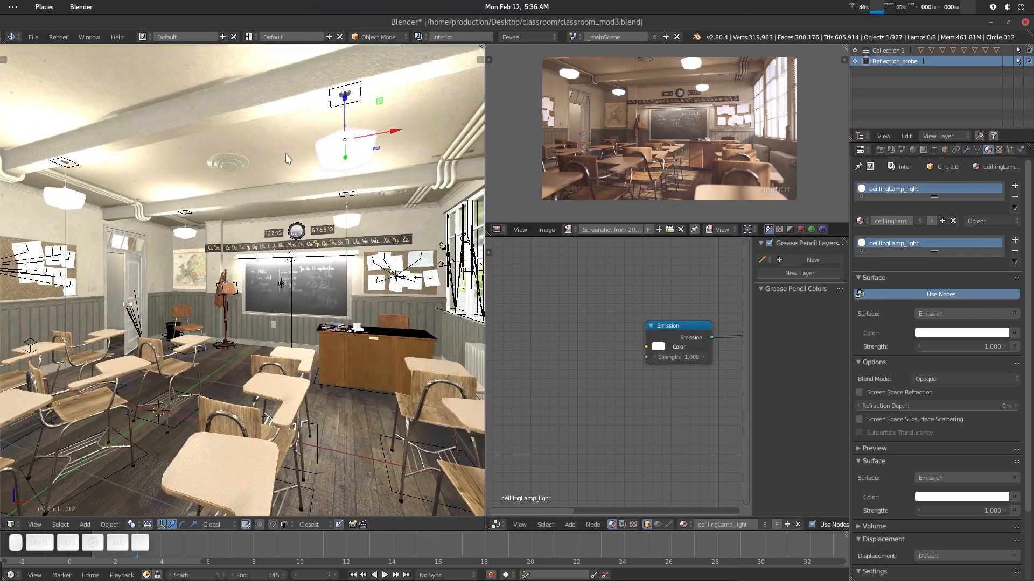
{"action": "middle_click_drag", "start_coordinate": [286, 153], "coordinate": [215, 159]}
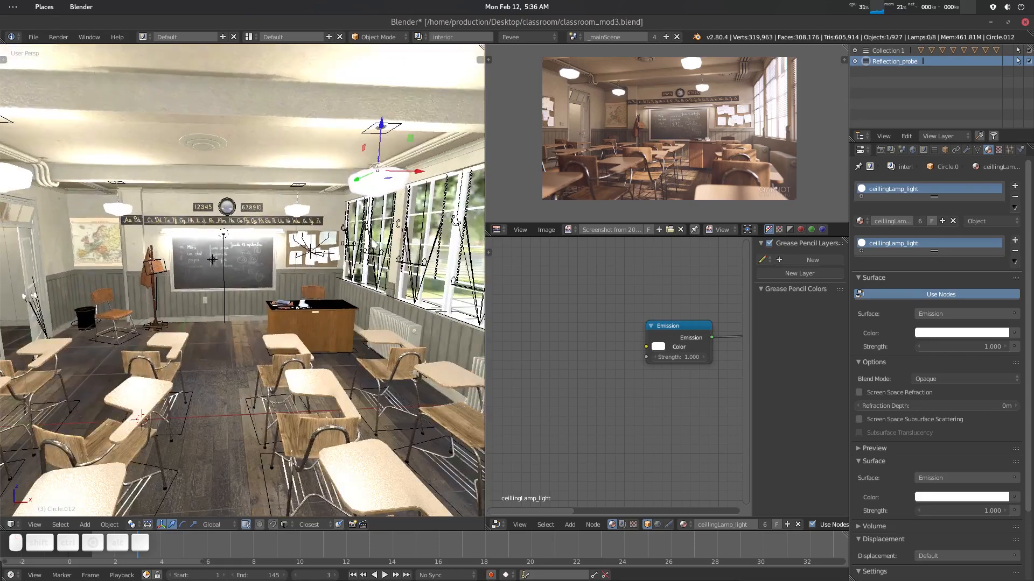
{"action": "middle_click_drag", "start_coordinate": [275, 409], "coordinate": [308, 285]}
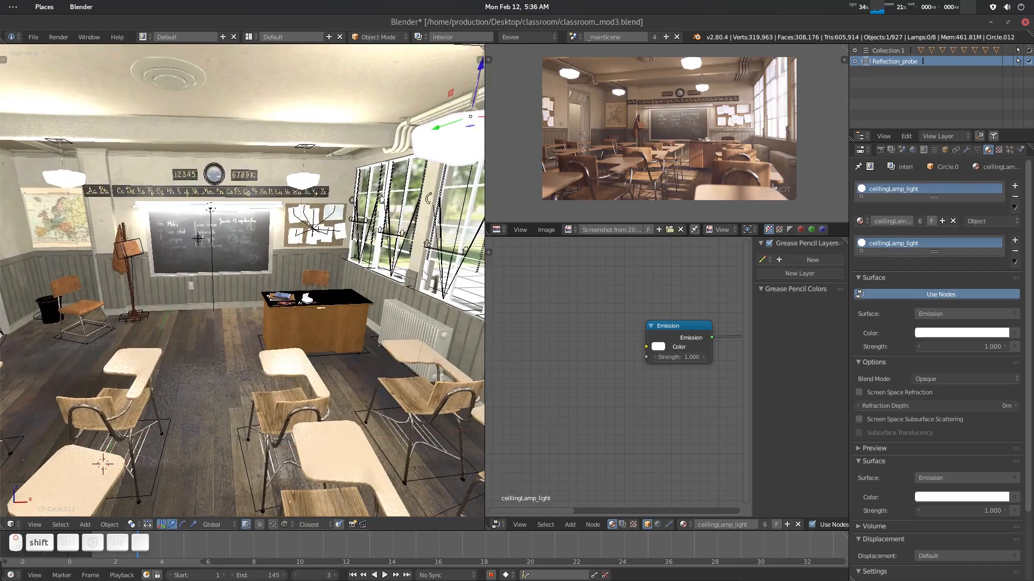
{"action": "left_click", "coordinate": [979, 136]}
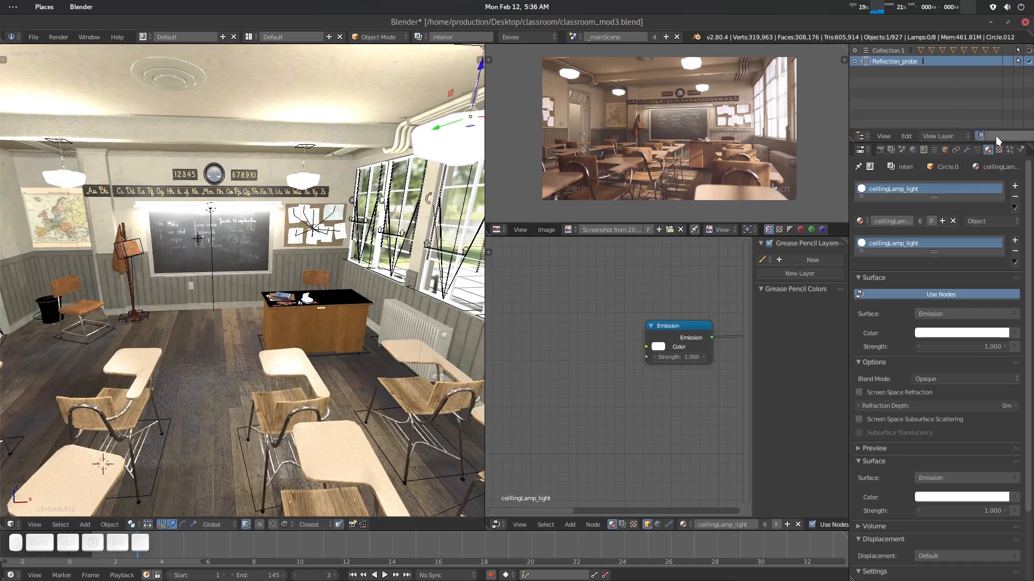
{"action": "type", "text": "poin"}
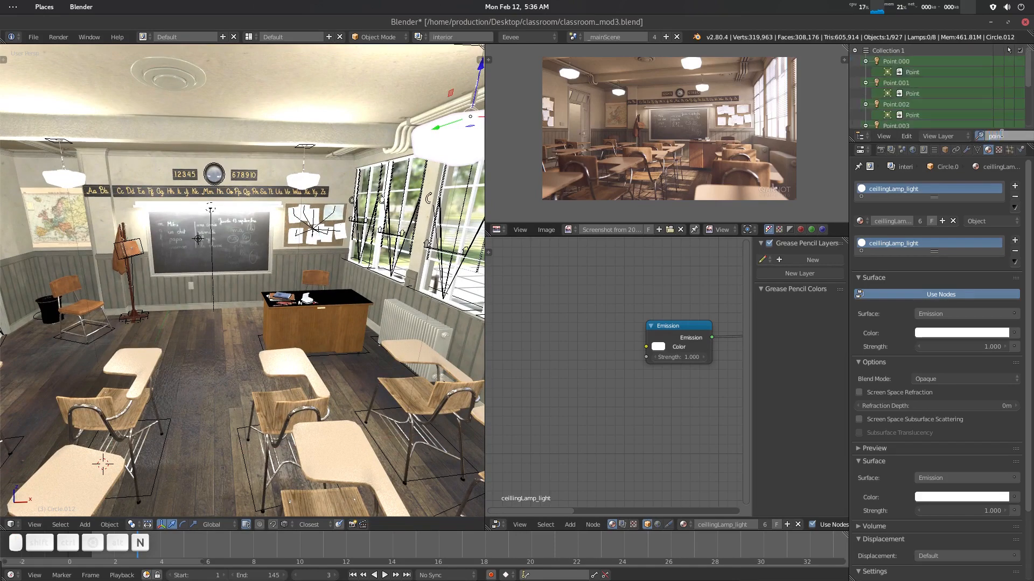
{"action": "left_click", "coordinate": [912, 64]}
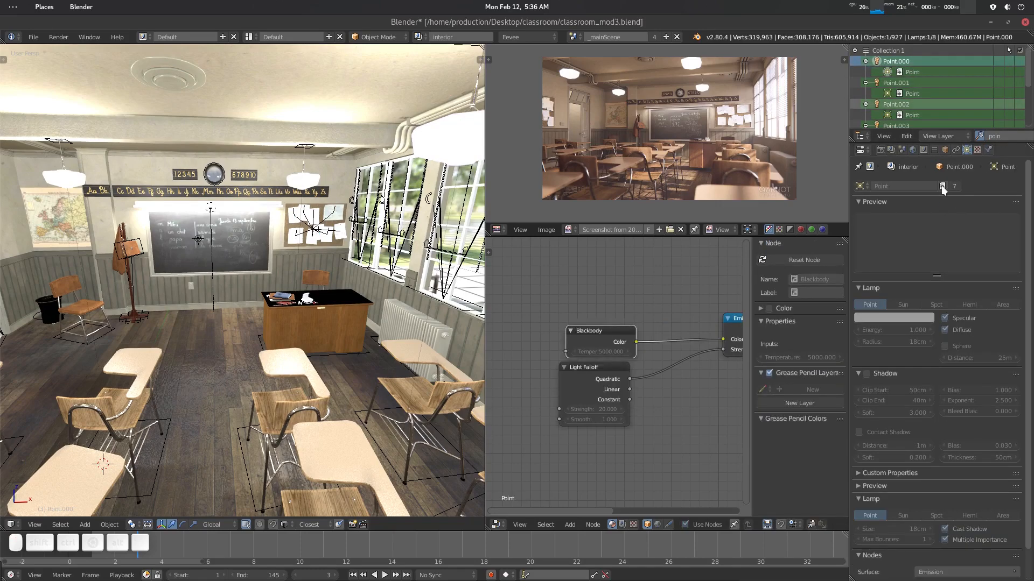
- Delete the Light Falloff and Blackbody nodes from the point lamp's node tree
{"action": "left_click", "coordinate": [942, 186]}
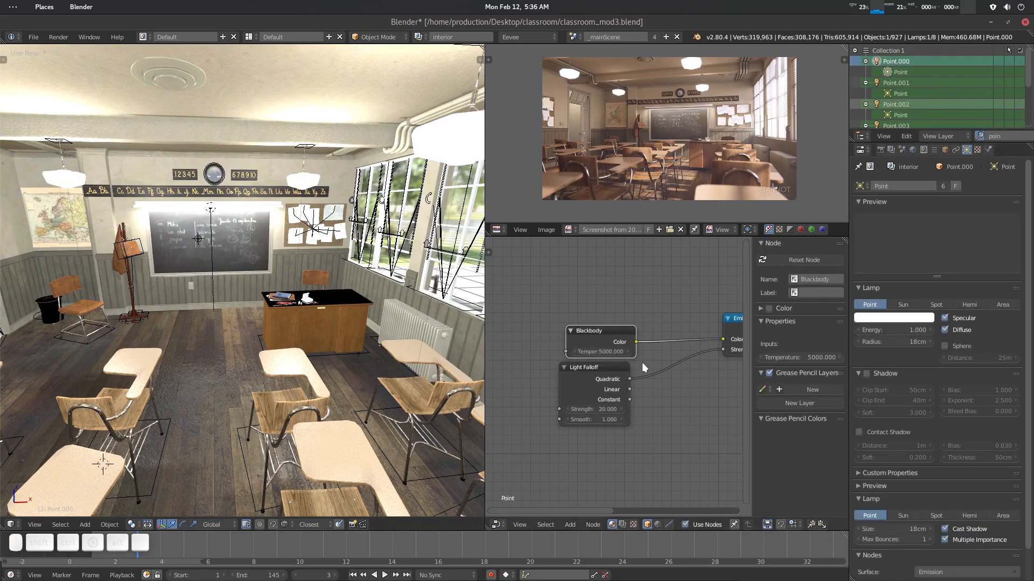
{"action": "middle_click_drag", "start_coordinate": [665, 375], "coordinate": [632, 369]}
{"action": "scroll", "coordinate": [632, 368], "scroll_direction": "down", "scroll_amount": 1}
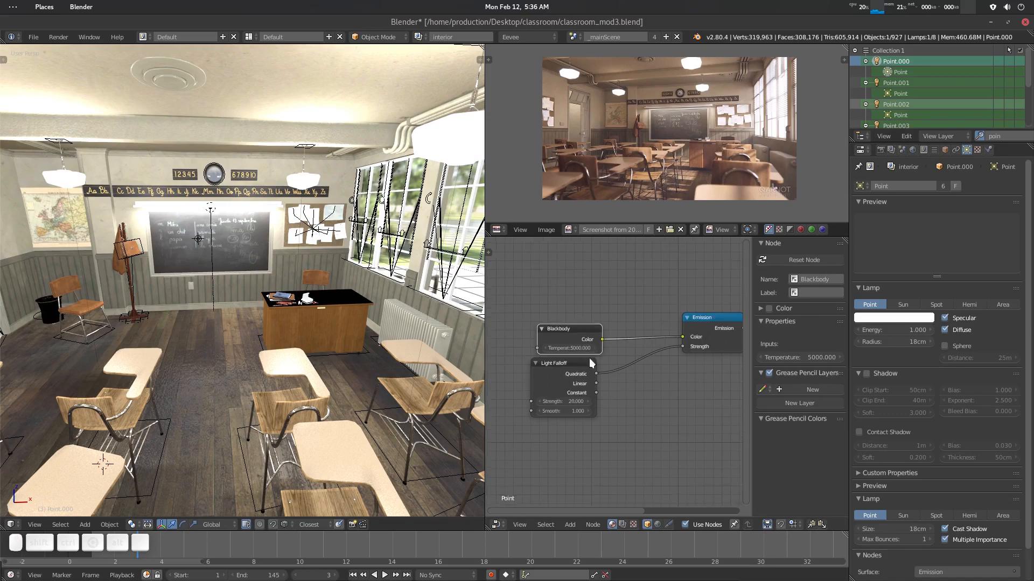
{"action": "left_click", "coordinate": [565, 381]}
{"action": "key", "text": "x"}
{"action": "left_click_drag", "start_coordinate": [577, 332], "coordinate": [566, 338]}
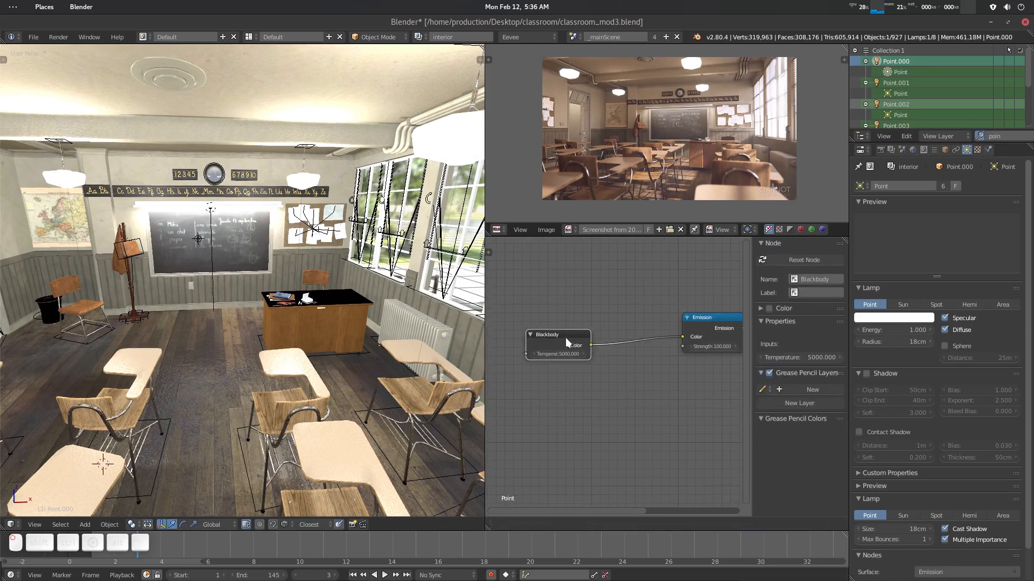
{"action": "key", "text": "x"}
{"action": "middle_click_drag", "start_coordinate": [655, 353], "coordinate": [596, 353]}
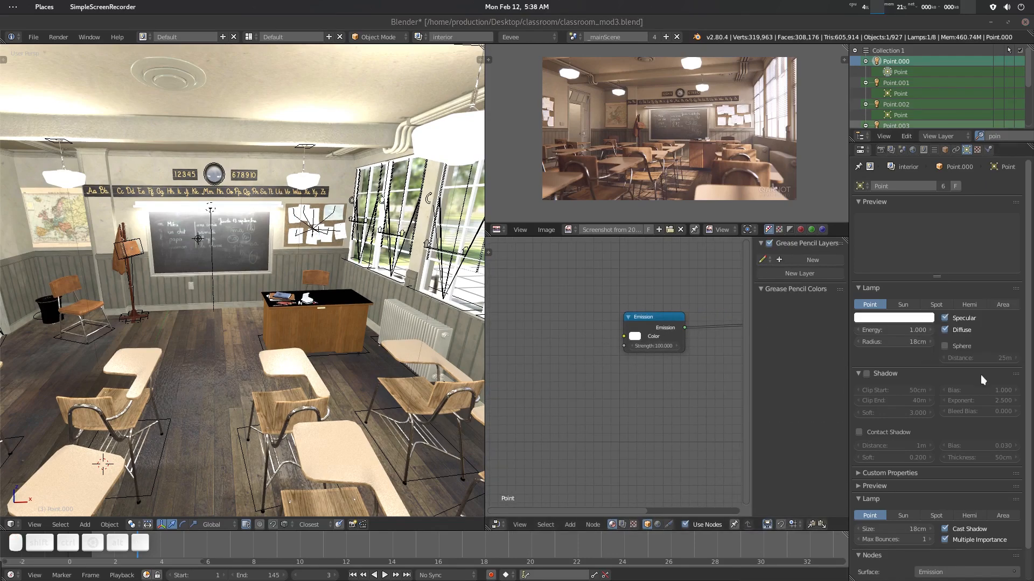
{"action": "middle_click_drag", "start_coordinate": [665, 296], "coordinate": [648, 303]}
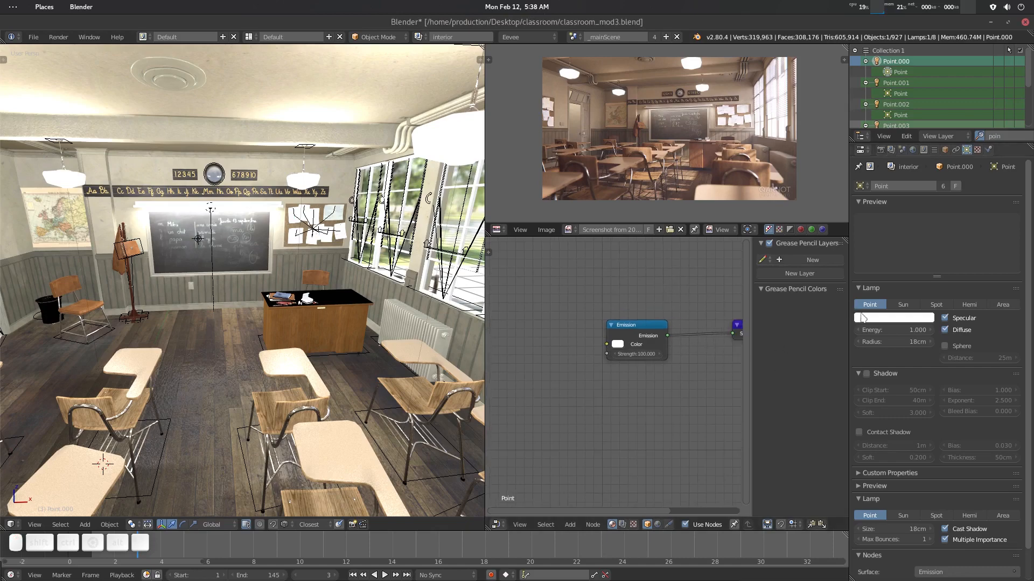
- Set the point lamp's energy to 0.5
{"action": "left_click", "coordinate": [897, 329]}
{"action": "type", "text": ".5"}
{"action": "key", "text": "Return"}
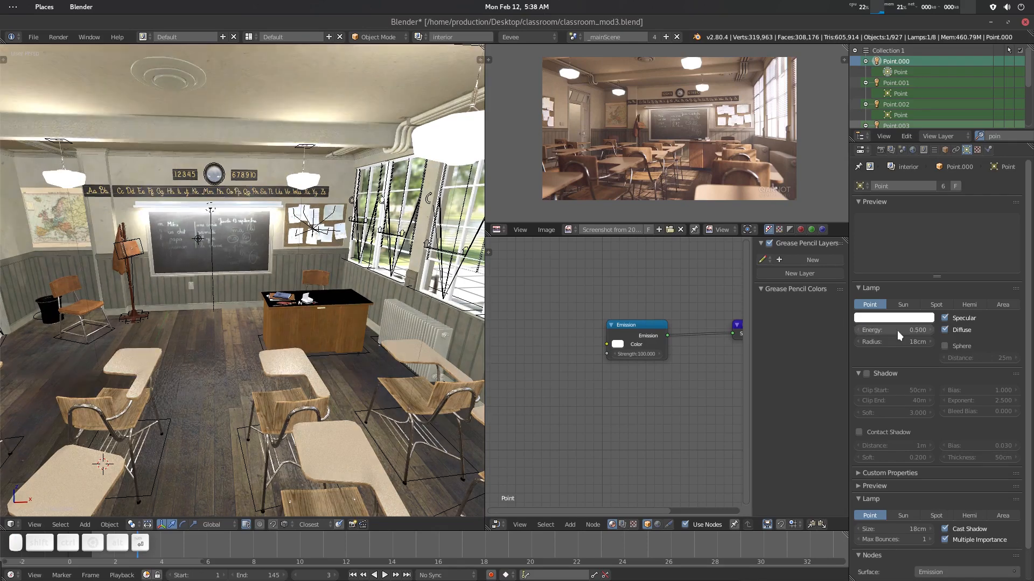
- Set the point lamp's energy to 0.2
{"action": "left_click", "coordinate": [897, 330]}
{"action": "type", "text": ".2"}
{"action": "key", "text": "Return"}
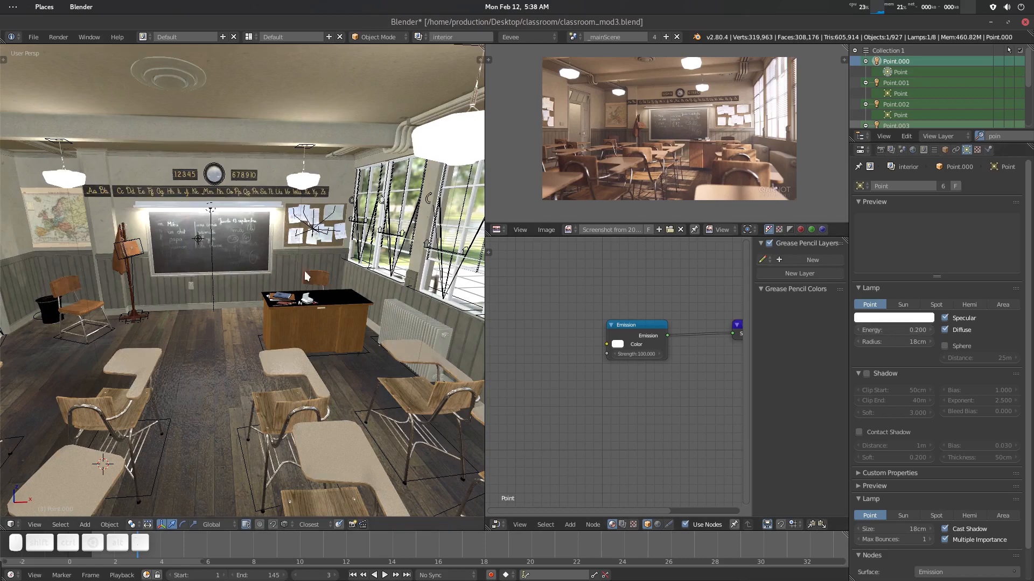
- Switch the viewport to the camera view
{"action": "scroll", "coordinate": [305, 271], "scroll_direction": "down", "scroll_amount": 3}
{"action": "middle_click_drag", "start_coordinate": [305, 270], "coordinate": [283, 309]}
{"action": "key", "text": "KP_0"}
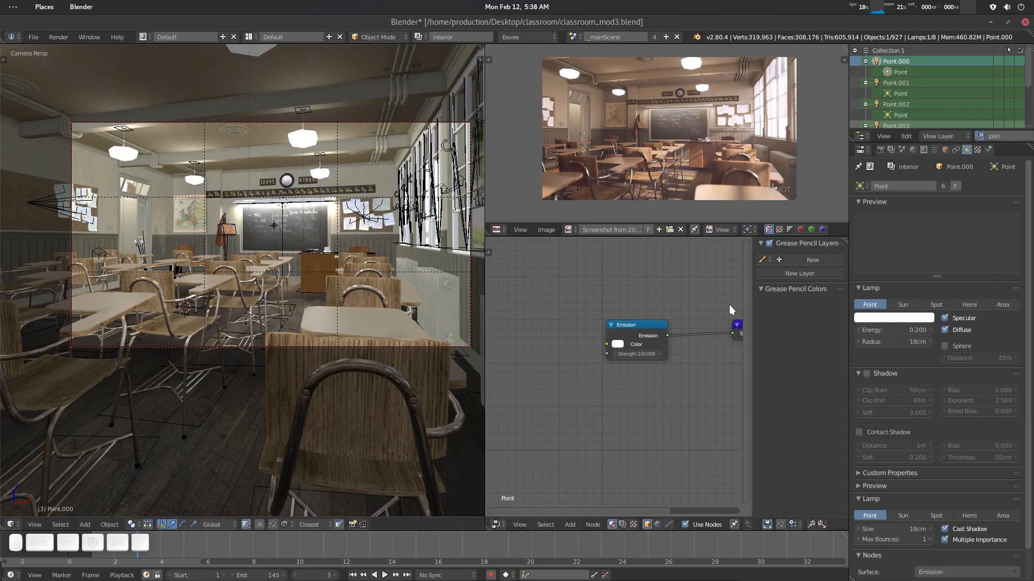
- Set the point lamp's energy to 0.3 and tint its color slightly warm
{"action": "left_click", "coordinate": [883, 331]}
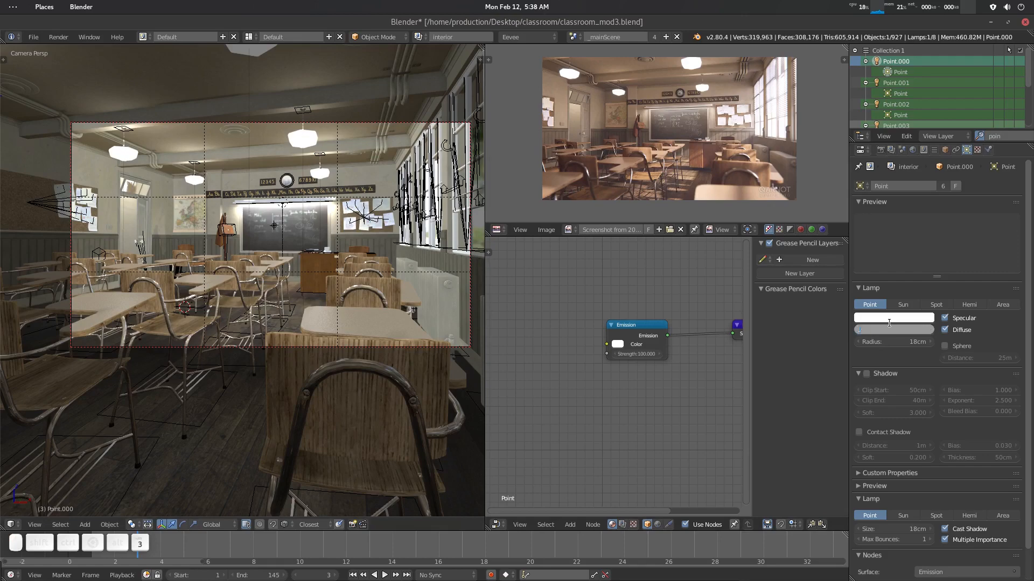
{"action": "type", "text": "0.3"}
{"action": "key", "text": "Return"}
{"action": "left_click", "coordinate": [915, 318]}
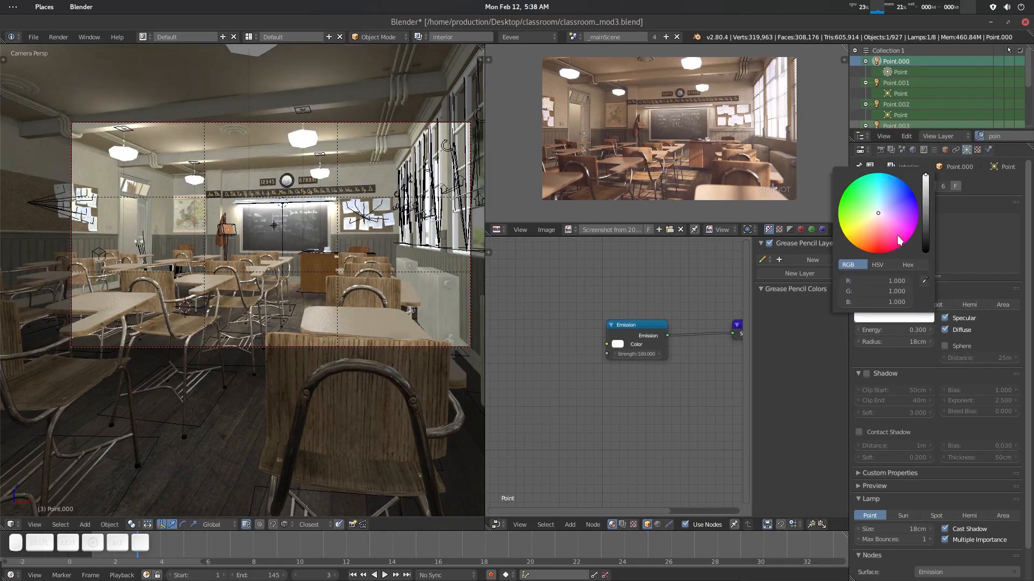
{"action": "left_click_drag", "start_coordinate": [878, 214], "coordinate": [876, 219]}
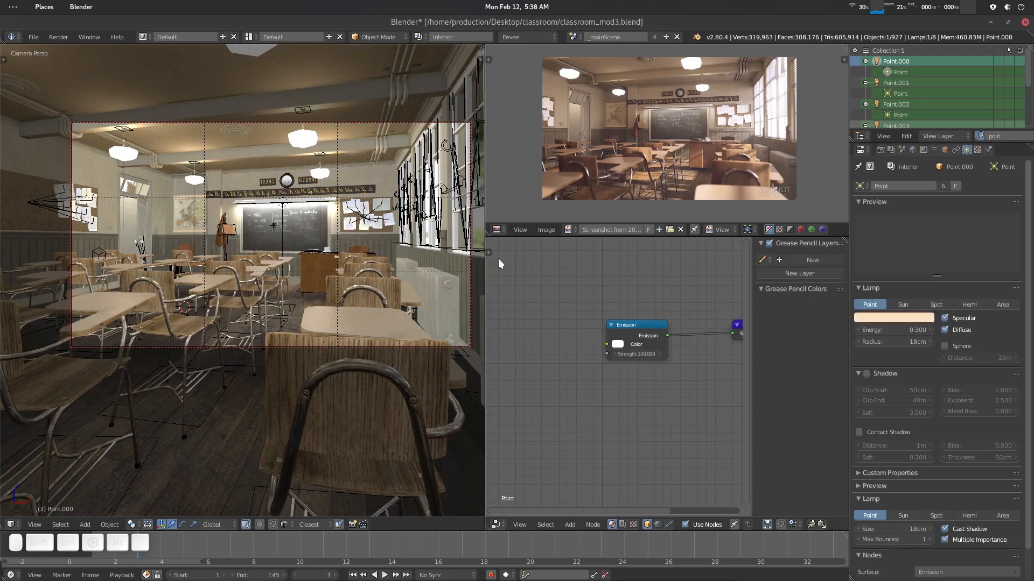
- Select a ceiling lamp shade and tint its ceilingLamp_light emission color warm
{"action": "right_click", "coordinate": [312, 140]}
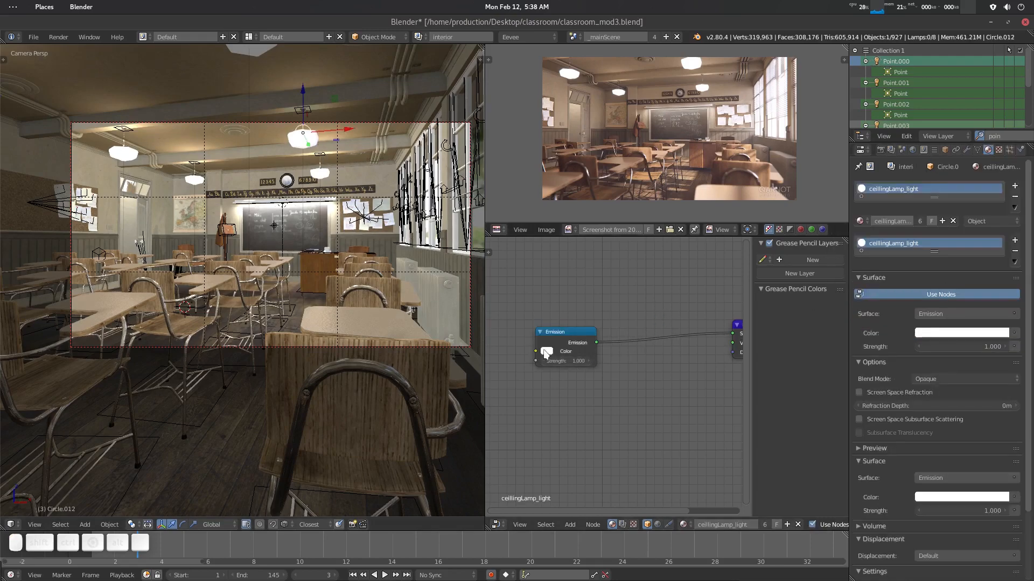
{"action": "left_click", "coordinate": [547, 351]}
{"action": "left_click_drag", "start_coordinate": [572, 253], "coordinate": [575, 260]}
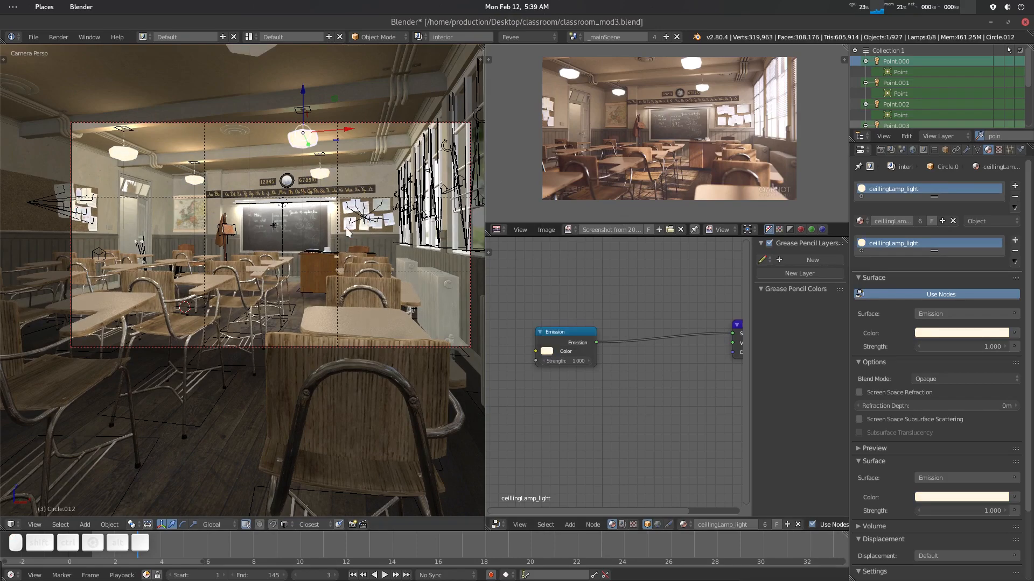
- Filter the outliner for the camera and select Camera.002
{"action": "key", "text": "a"}
{"action": "scroll", "coordinate": [348, 245], "scroll_direction": "down", "scroll_amount": 1}
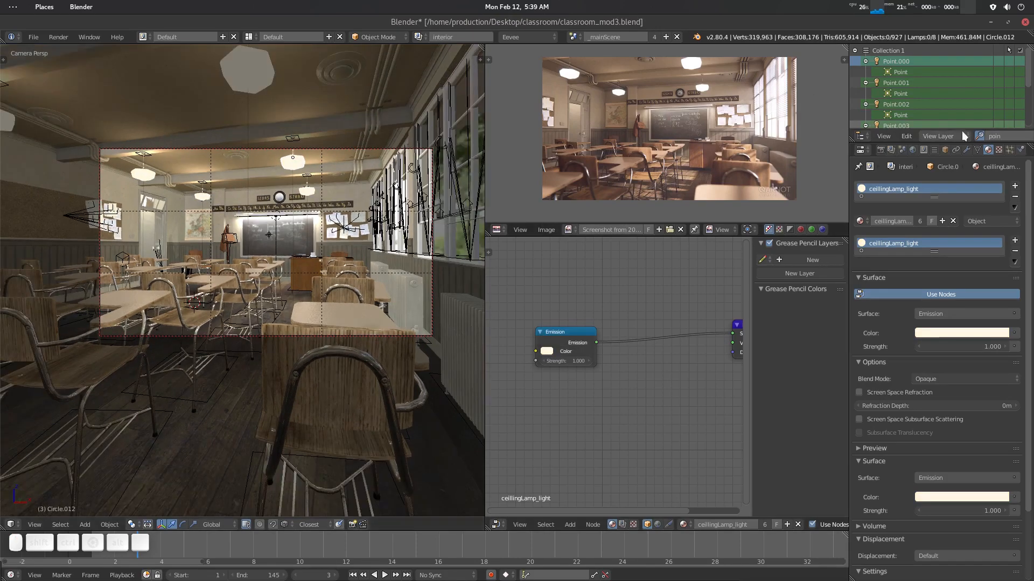
{"action": "left_click", "coordinate": [992, 136]}
{"action": "type", "text": "camer"}
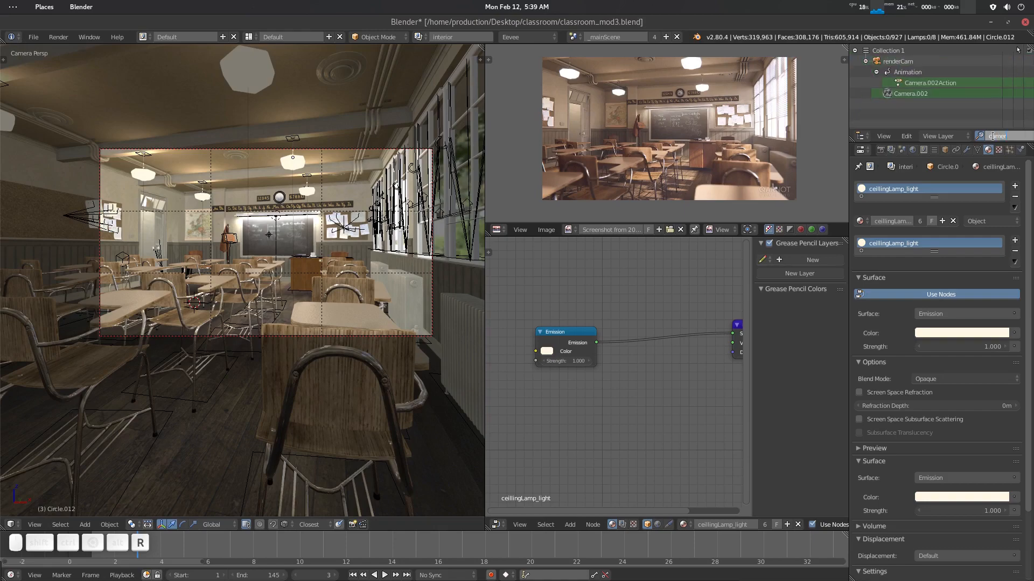
{"action": "left_click", "coordinate": [928, 95]}
{"action": "left_click", "coordinate": [928, 94]}
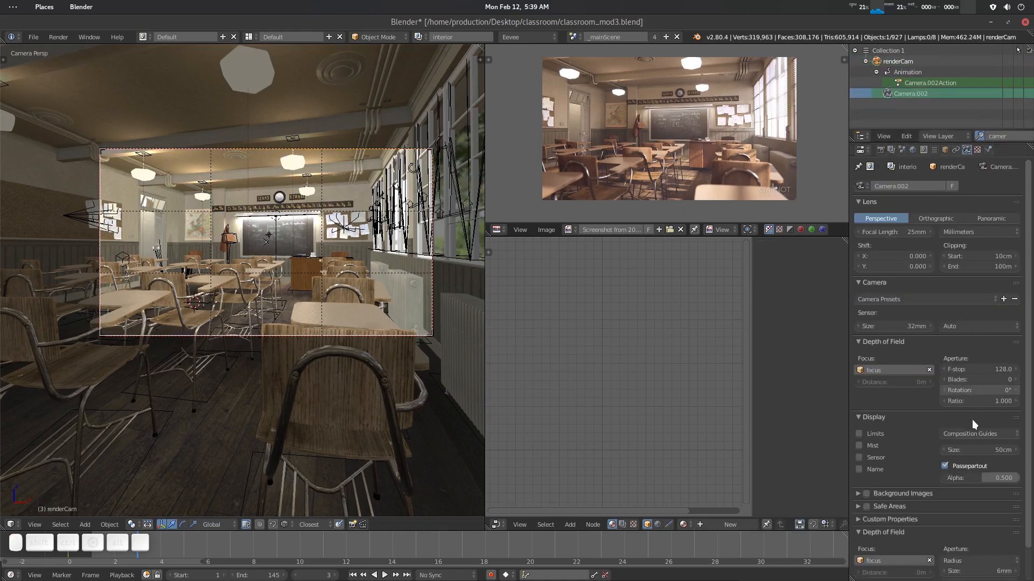
- Set the camera's passepartout alpha to 1.000 and enable the Thirds composition guide
{"action": "left_click_drag", "start_coordinate": [981, 478], "coordinate": [1022, 478]}
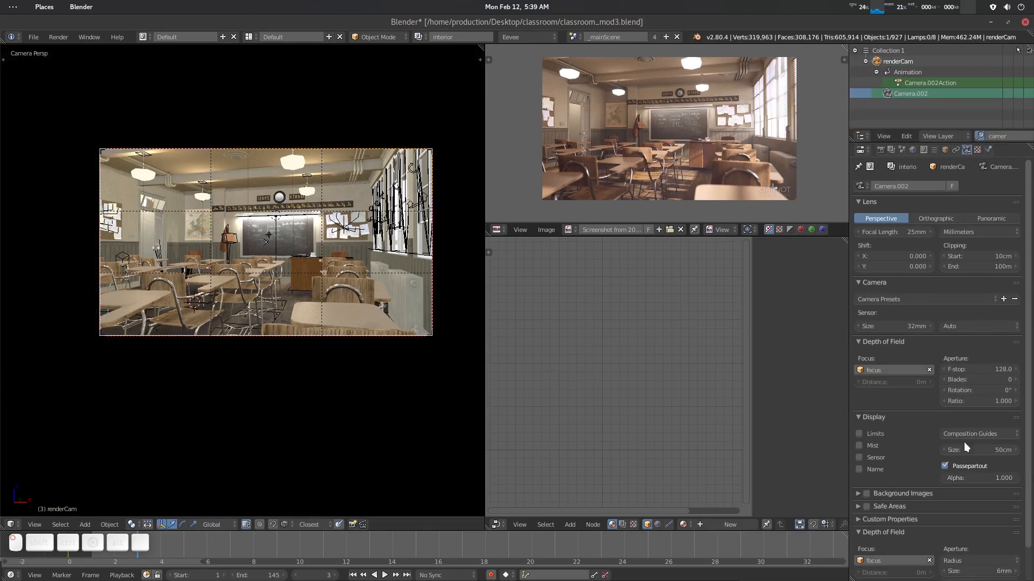
{"action": "left_click", "coordinate": [975, 434]}
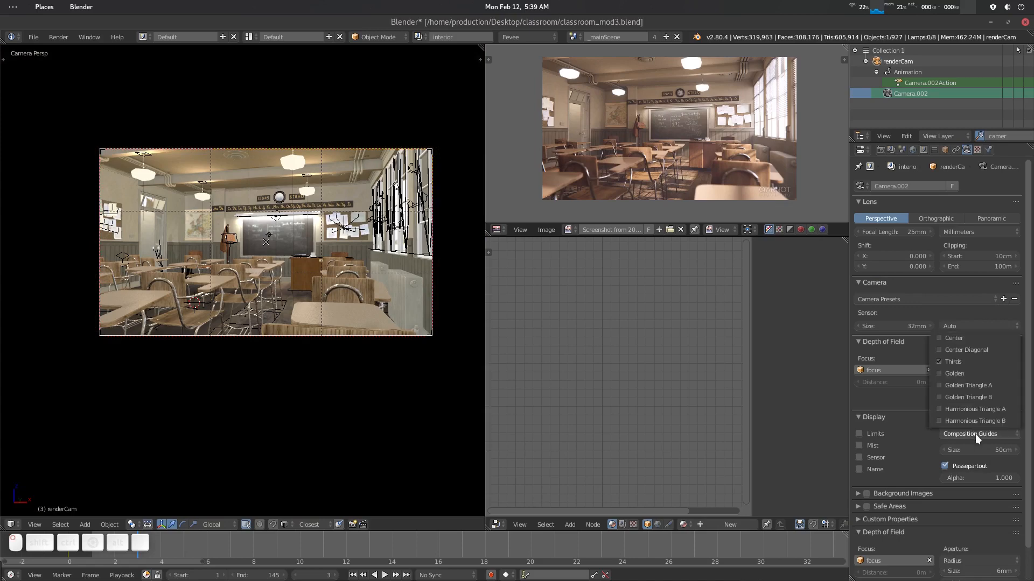
{"action": "left_click", "coordinate": [959, 361]}
- Select the blackboard area light and delete its Light Falloff node
{"action": "scroll", "coordinate": [337, 258], "scroll_direction": "up", "scroll_amount": 1}
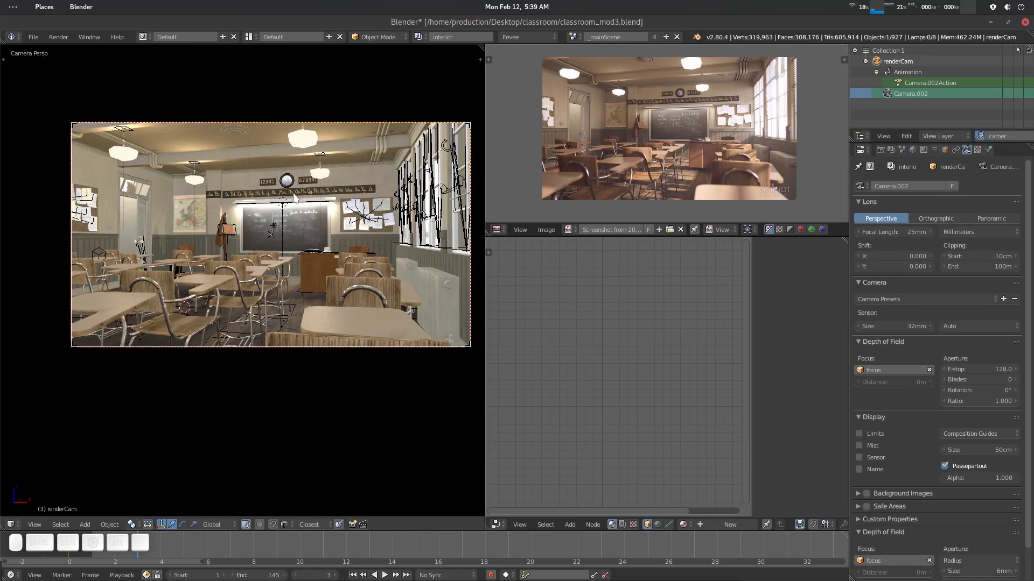
{"action": "scroll", "coordinate": [291, 205], "scroll_direction": "up", "scroll_amount": 3}
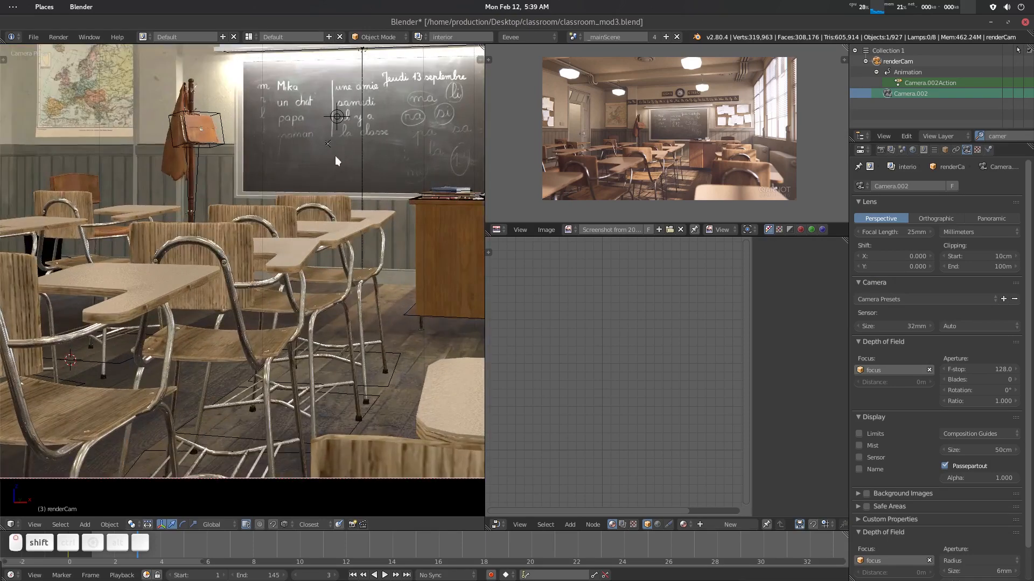
{"action": "middle_click_drag", "start_coordinate": [336, 161], "coordinate": [298, 302], "text": "shift"}
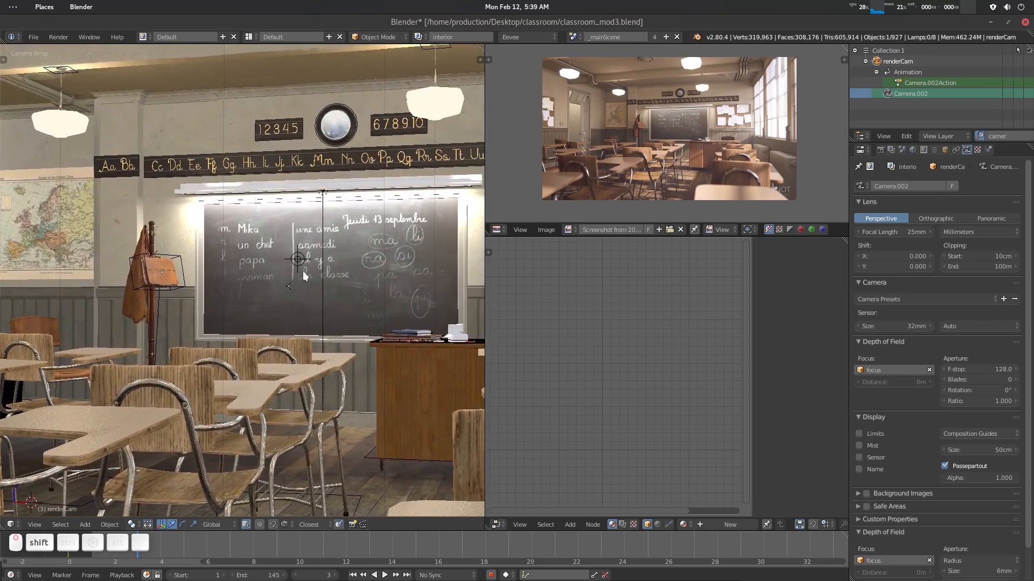
{"action": "right_click", "coordinate": [324, 194]}
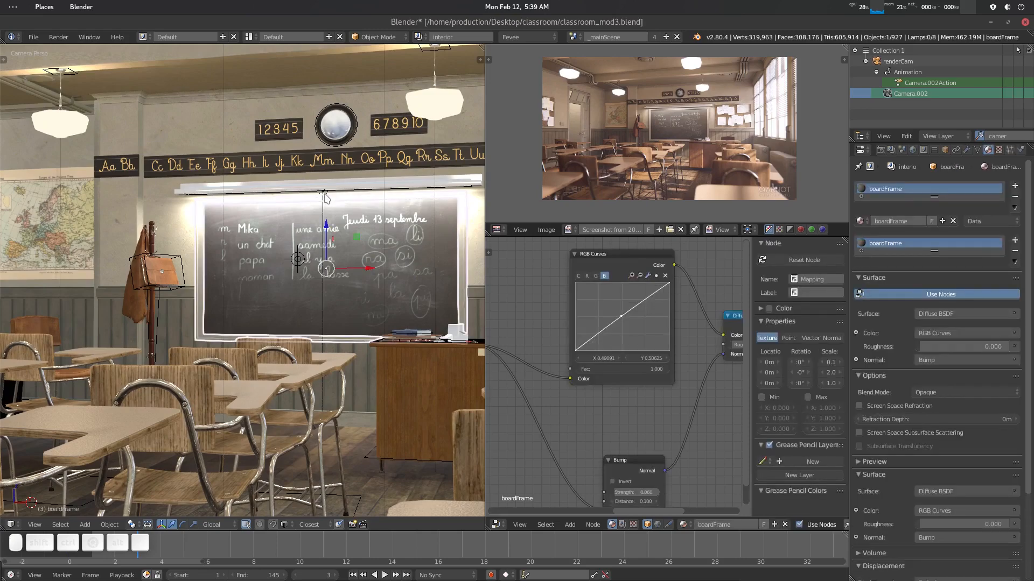
{"action": "right_click", "coordinate": [324, 197]}
{"action": "right_click", "coordinate": [324, 197]}
{"action": "right_click", "coordinate": [323, 196]}
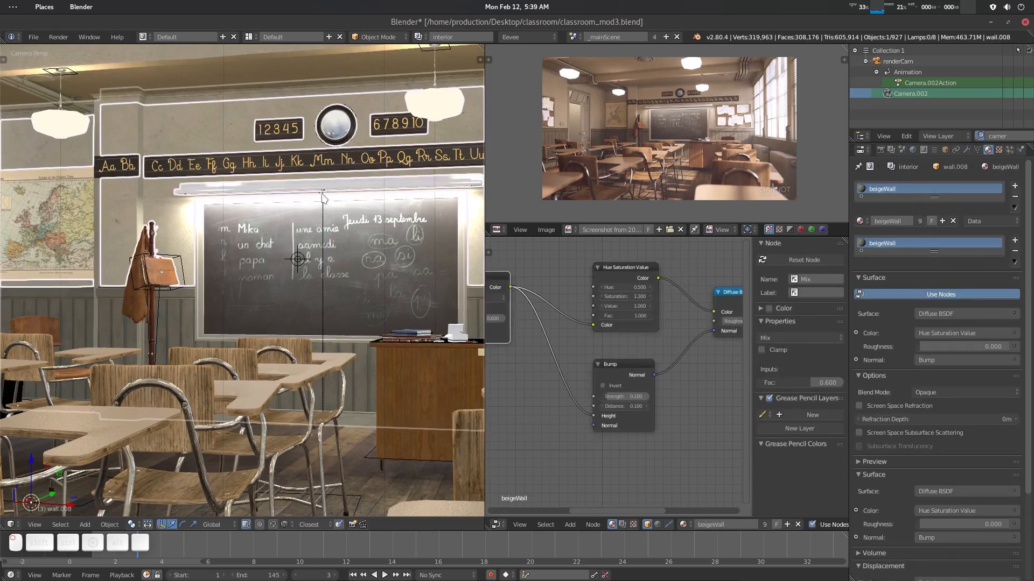
{"action": "right_click", "coordinate": [323, 196]}
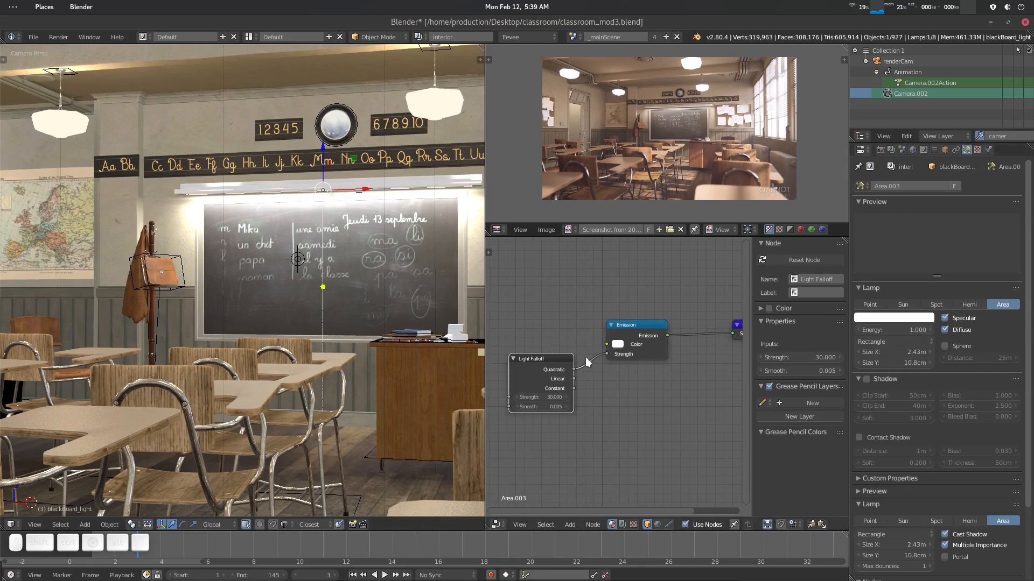
{"action": "left_click", "coordinate": [548, 376]}
{"action": "key", "text": "Delete"}
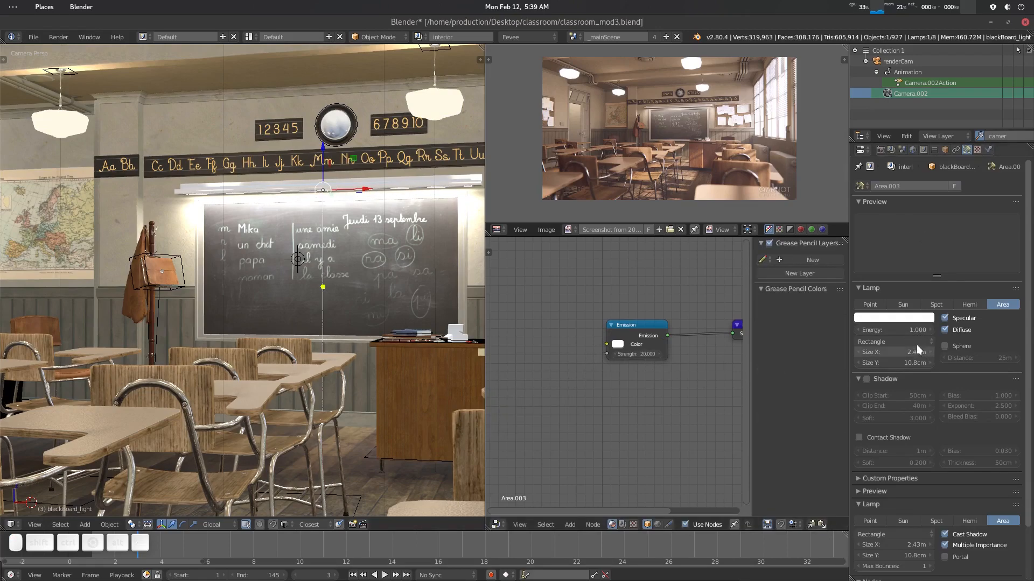
- Set the blackboard area light's energy to 0.2
{"action": "left_click", "coordinate": [907, 330]}
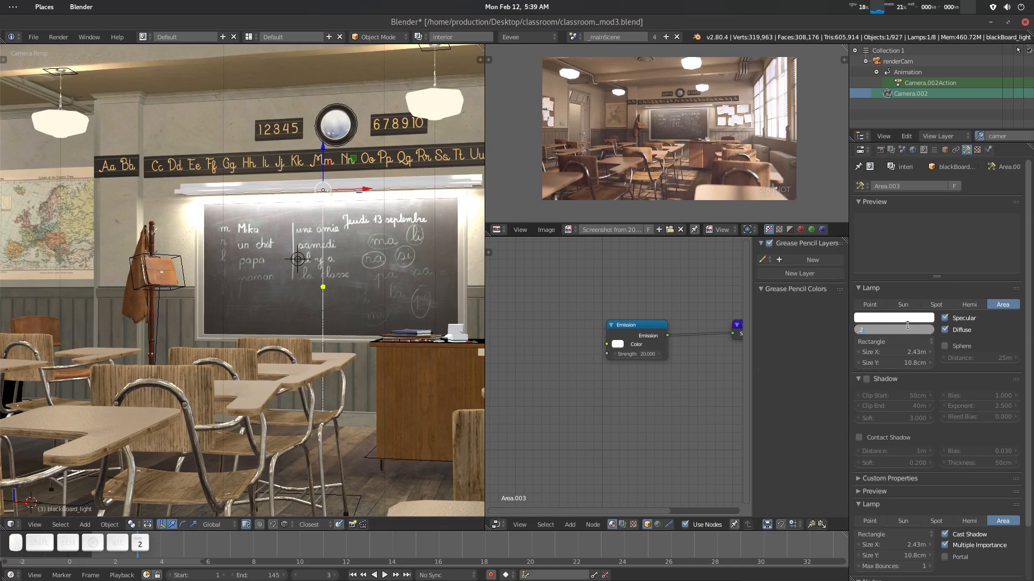
{"action": "type", "text": ".2"}
{"action": "key", "text": "Return"}
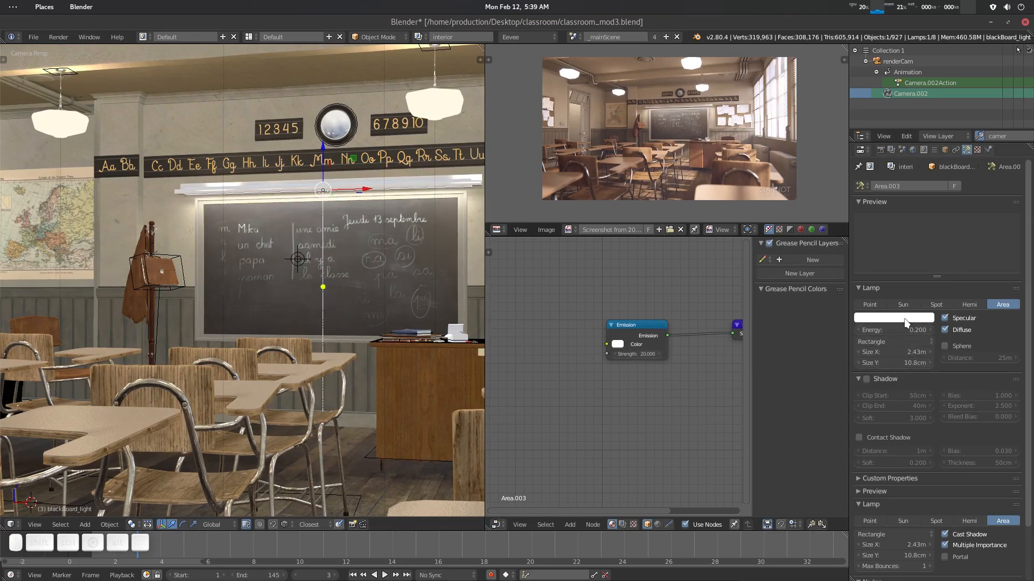
- Tint the blackboard area light's color warm
{"action": "left_click", "coordinate": [906, 319]}
{"action": "left_click", "coordinate": [876, 216]}
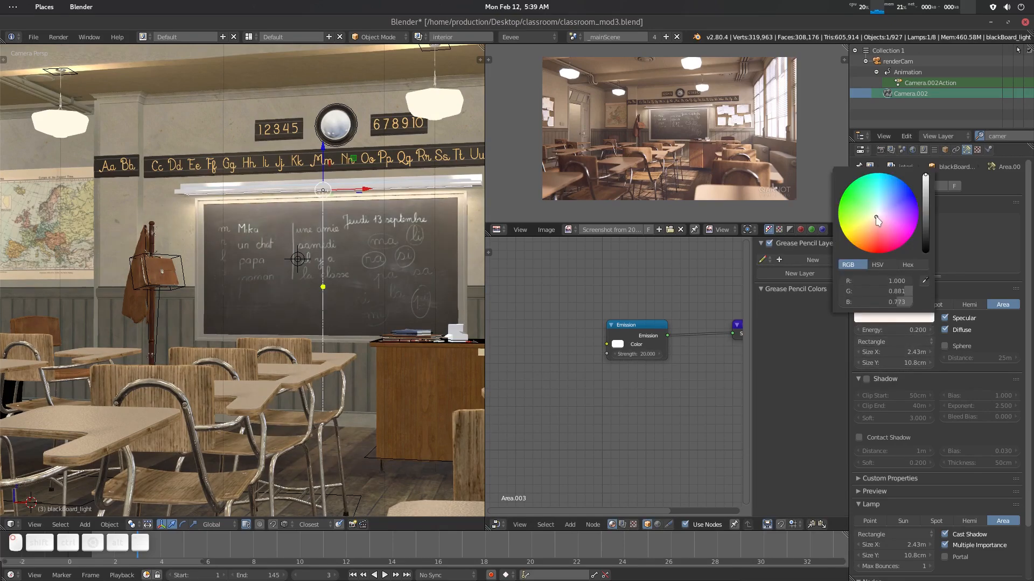
{"action": "key", "text": "Home"}
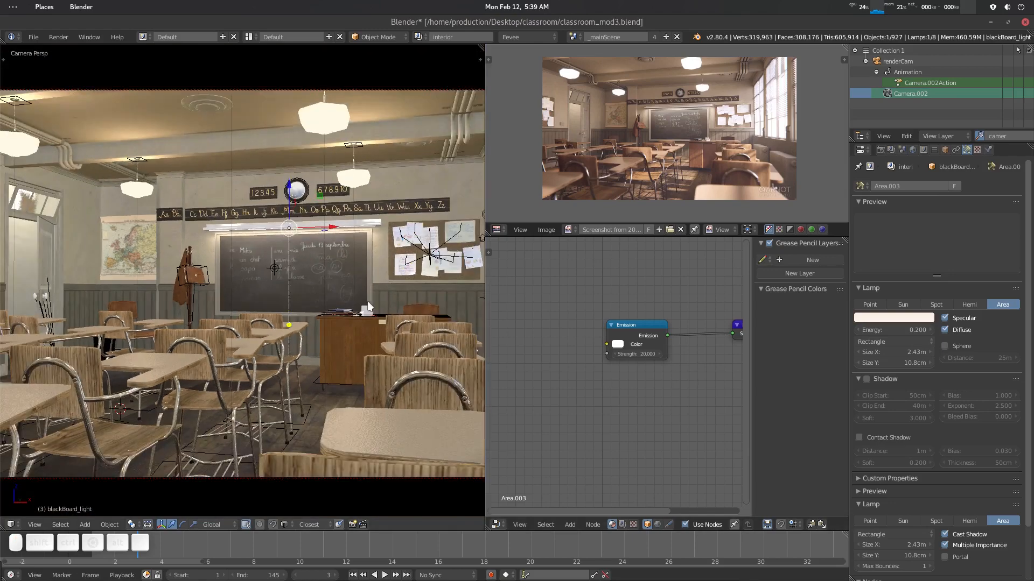
{"action": "left_click", "coordinate": [890, 315]}
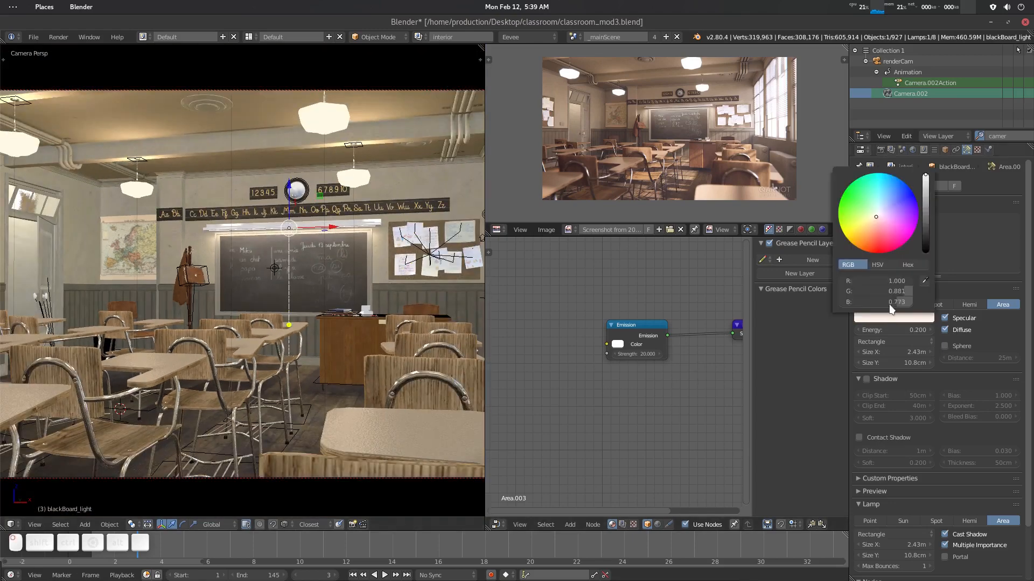
{"action": "left_click", "coordinate": [877, 215]}
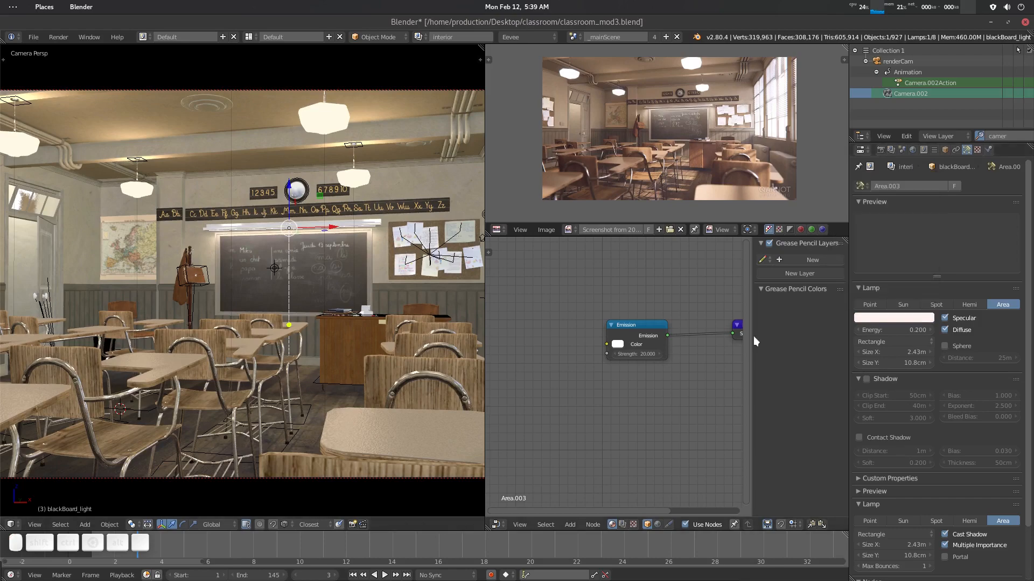
- Widen the 3D viewport area and switch the render engine to Eevee
{"action": "key", "text": "KP_Decimal"}
{"action": "key", "text": "KP_0"}
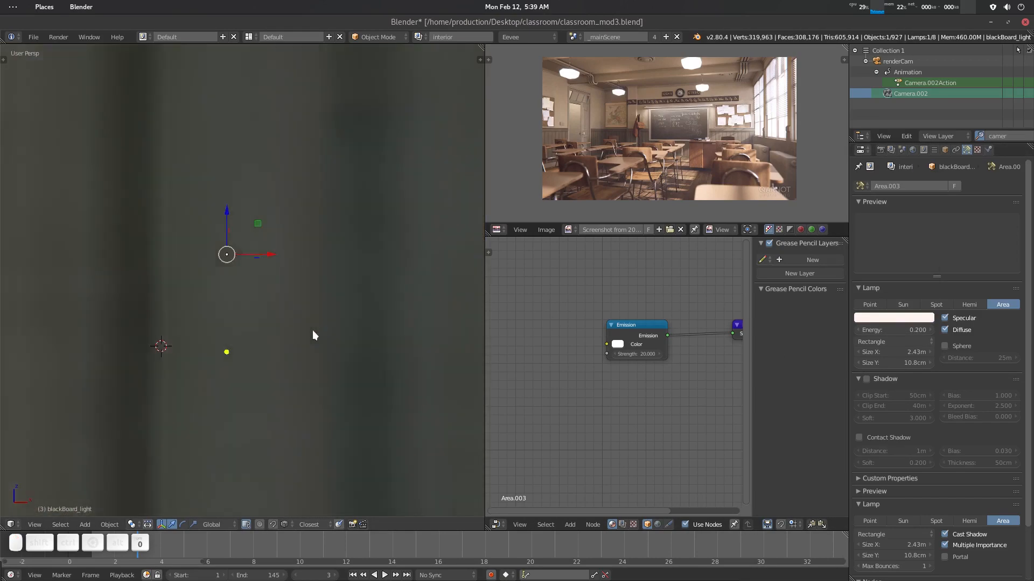
{"action": "key", "text": "Home"}
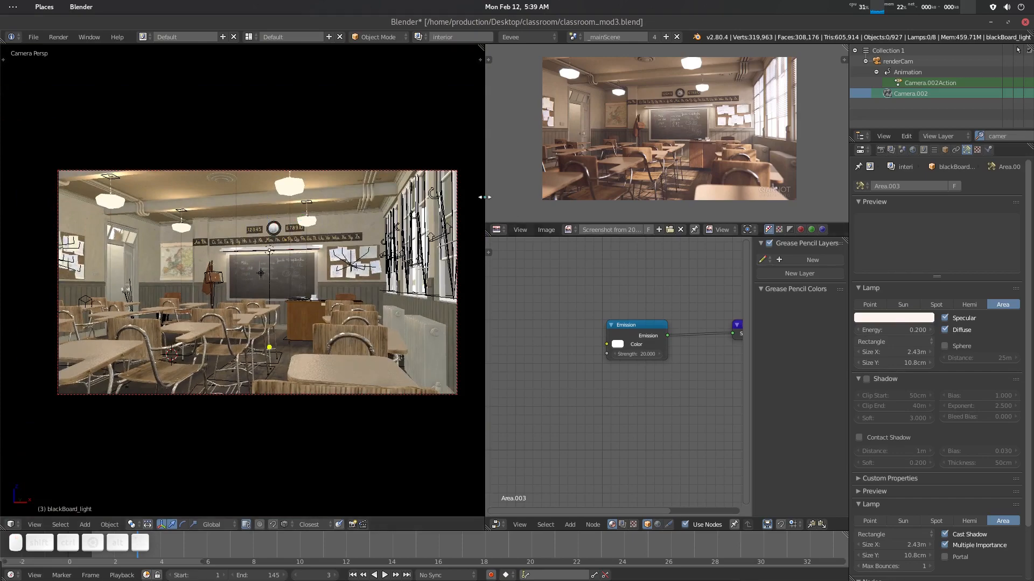
{"action": "left_click_drag", "start_coordinate": [481, 197], "coordinate": [624, 221]}
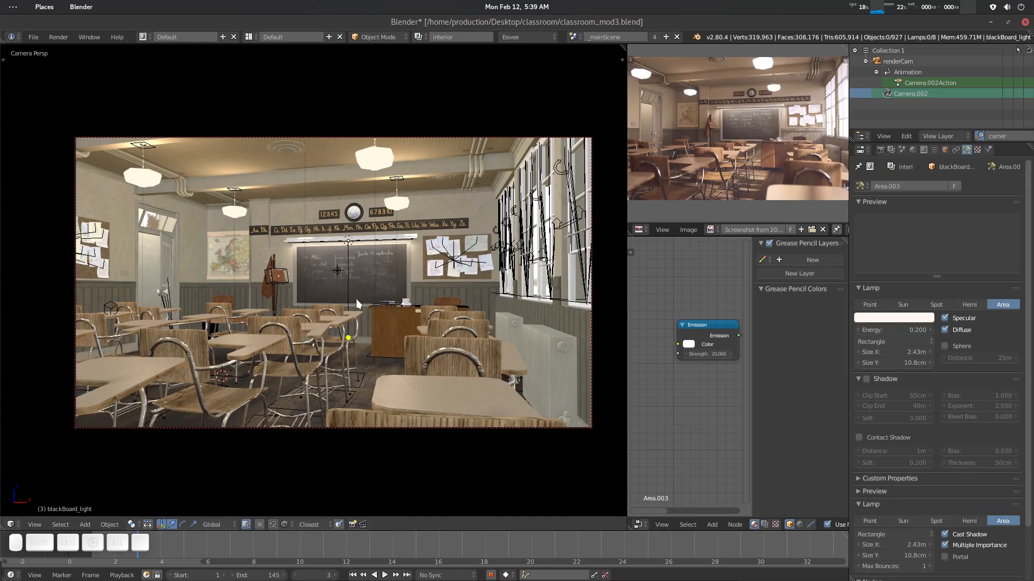
{"action": "left_click", "coordinate": [880, 150]}
{"action": "scroll", "coordinate": [899, 463], "scroll_direction": "down", "scroll_amount": 3}
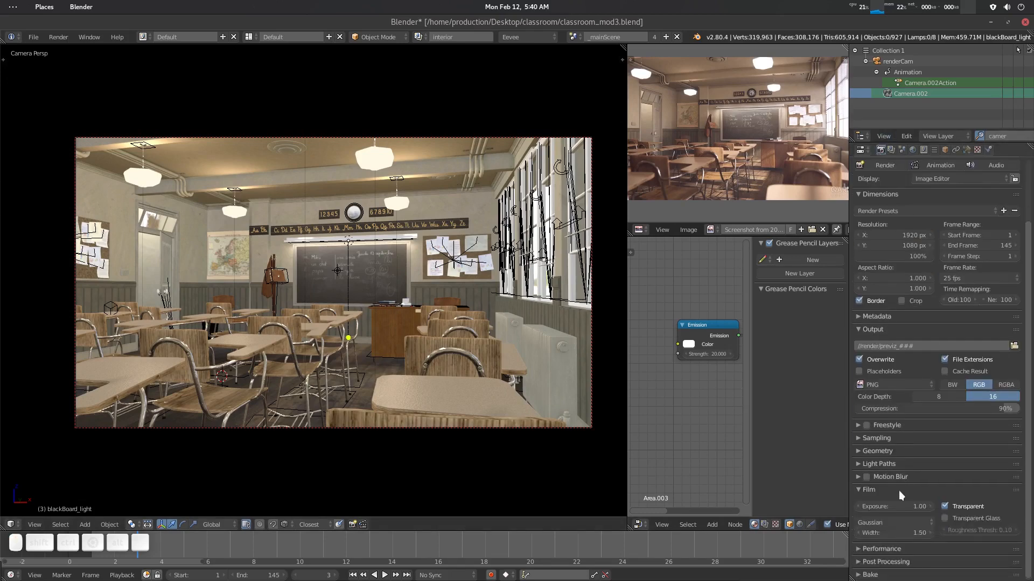
{"action": "scroll", "coordinate": [950, 242], "scroll_direction": "up", "scroll_amount": 3}
{"action": "left_click", "coordinate": [912, 187]}
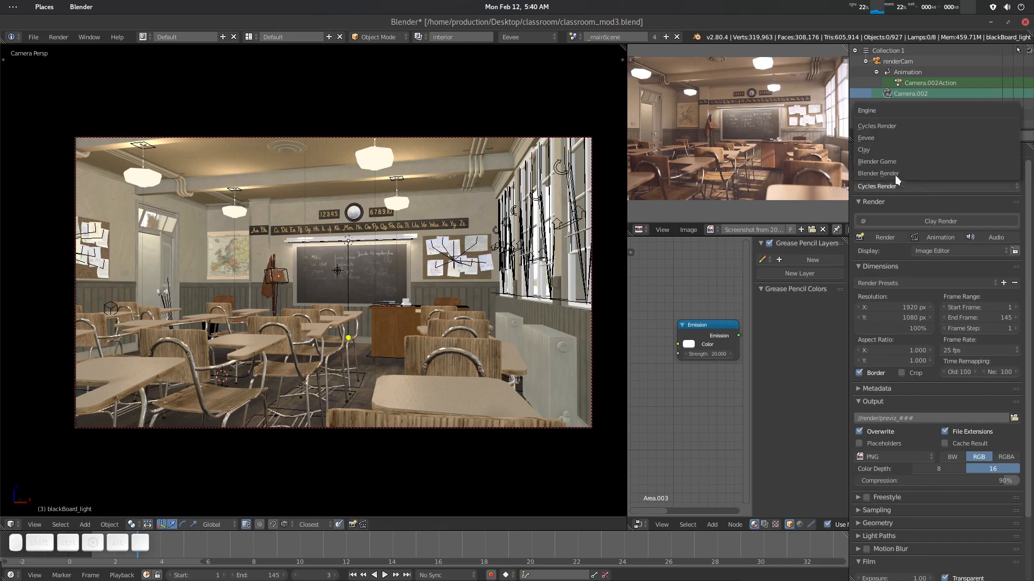
{"action": "left_click", "coordinate": [891, 138]}
- Enable Ambient Occlusion in the render settings
{"action": "scroll", "coordinate": [909, 377], "scroll_direction": "down", "scroll_amount": 3}
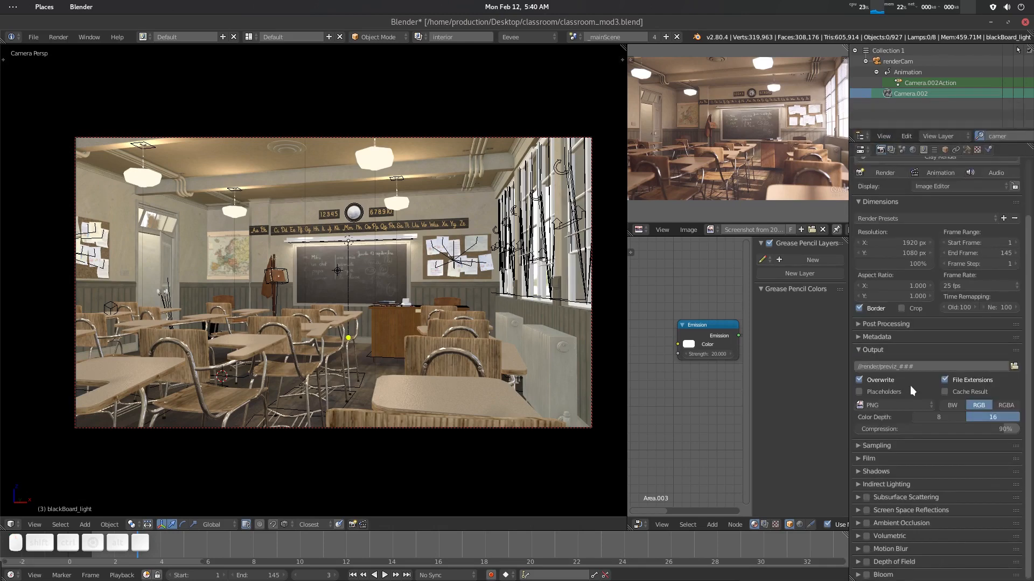
{"action": "left_click", "coordinate": [866, 523]}
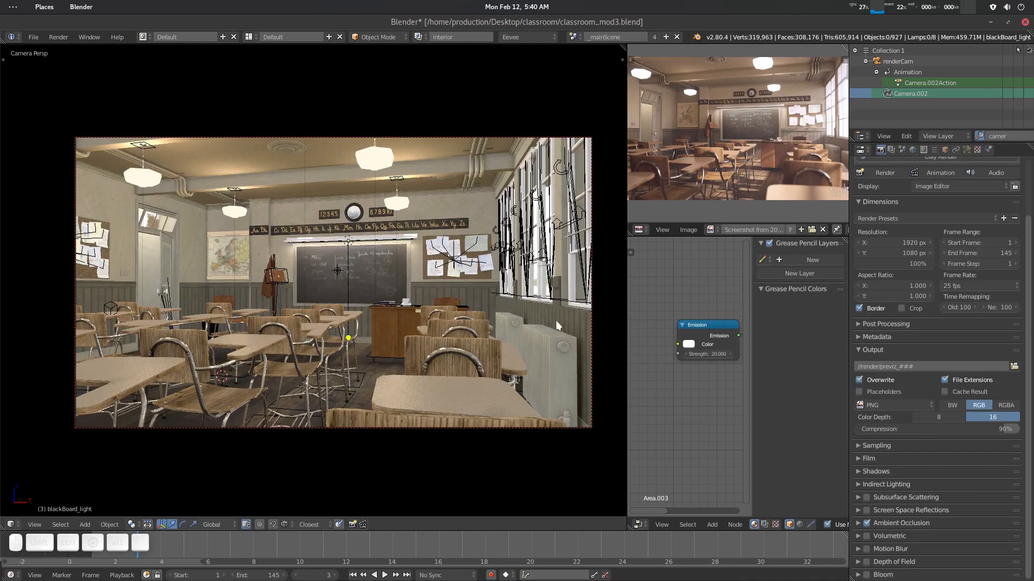
{"action": "left_click", "coordinate": [859, 524]}
{"action": "scroll", "coordinate": [916, 511], "scroll_direction": "down", "scroll_amount": 3}
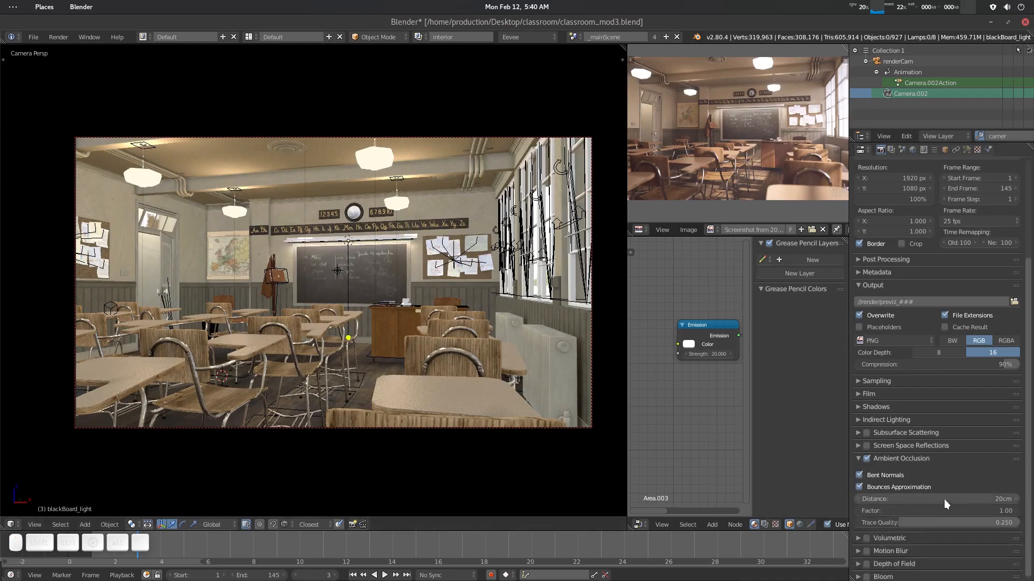
{"action": "left_click", "coordinate": [868, 461]}
{"action": "left_click", "coordinate": [867, 460]}
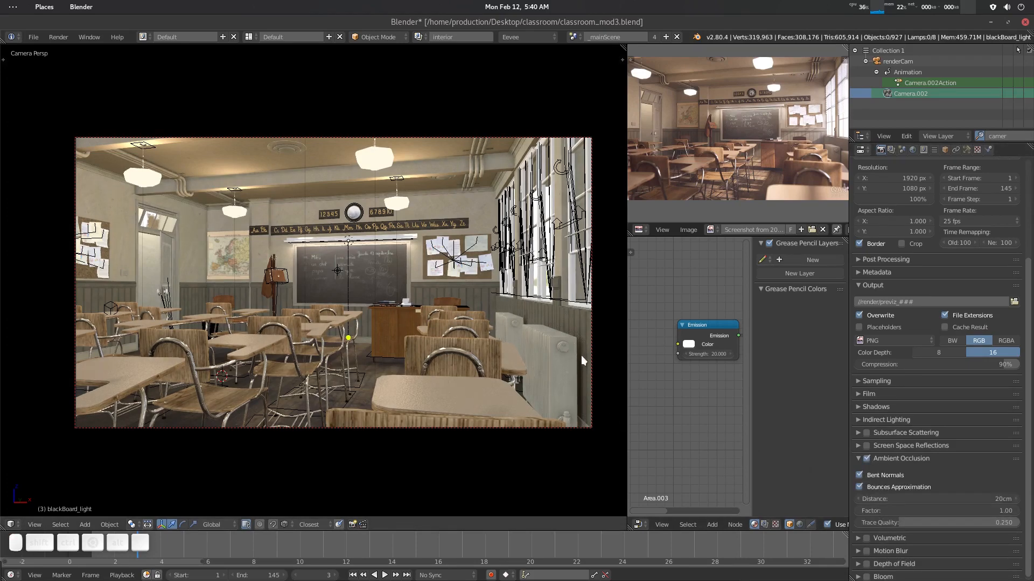
{"action": "left_click", "coordinate": [857, 458]}
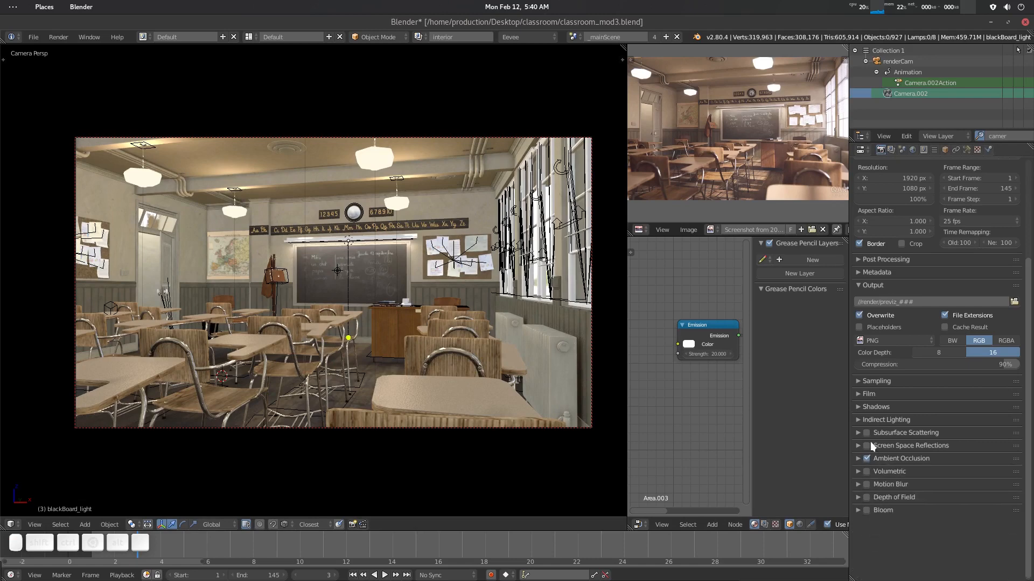
- Enable Screen Space Reflections and set its Trace Quality to 0.660
{"action": "left_click", "coordinate": [866, 445]}
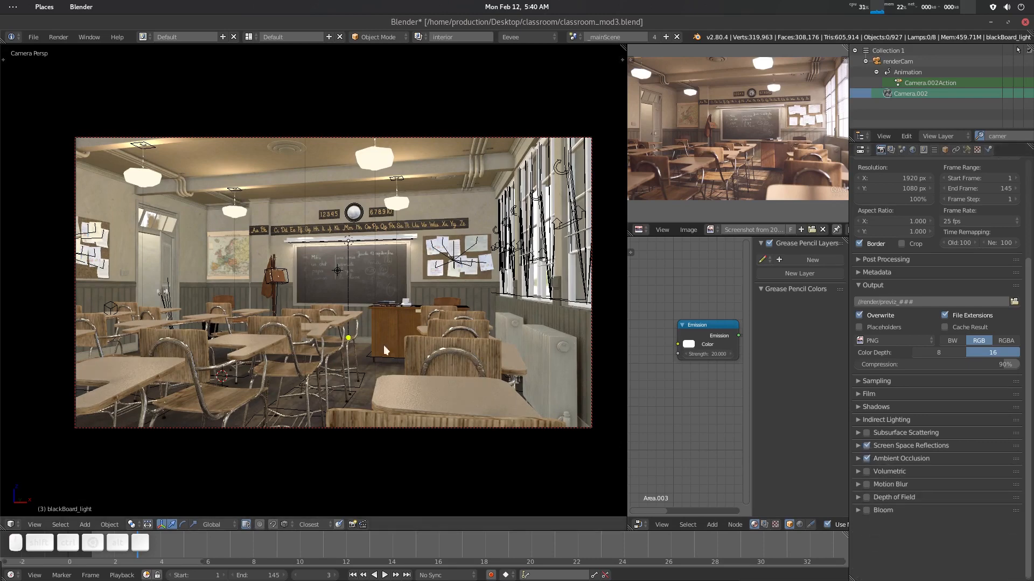
{"action": "left_click", "coordinate": [860, 445]}
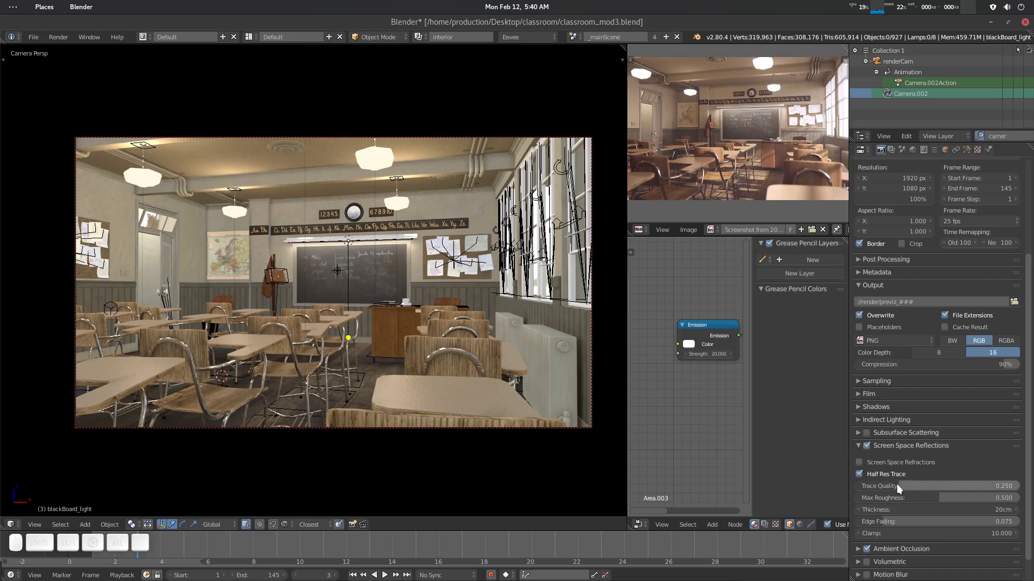
{"action": "left_click_drag", "start_coordinate": [899, 485], "coordinate": [963, 486]}
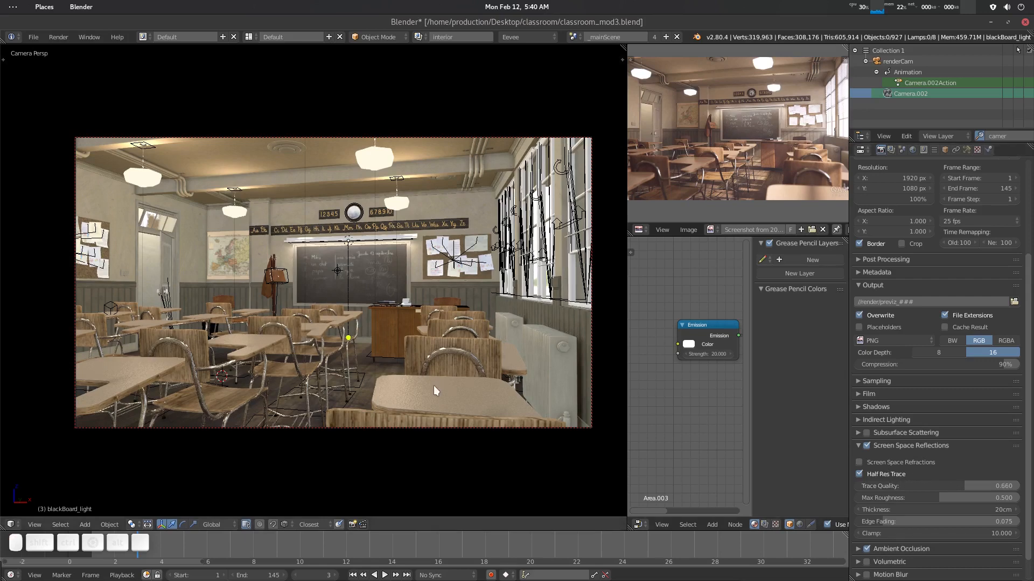
{"action": "scroll", "coordinate": [434, 385], "scroll_direction": "up", "scroll_amount": 3}
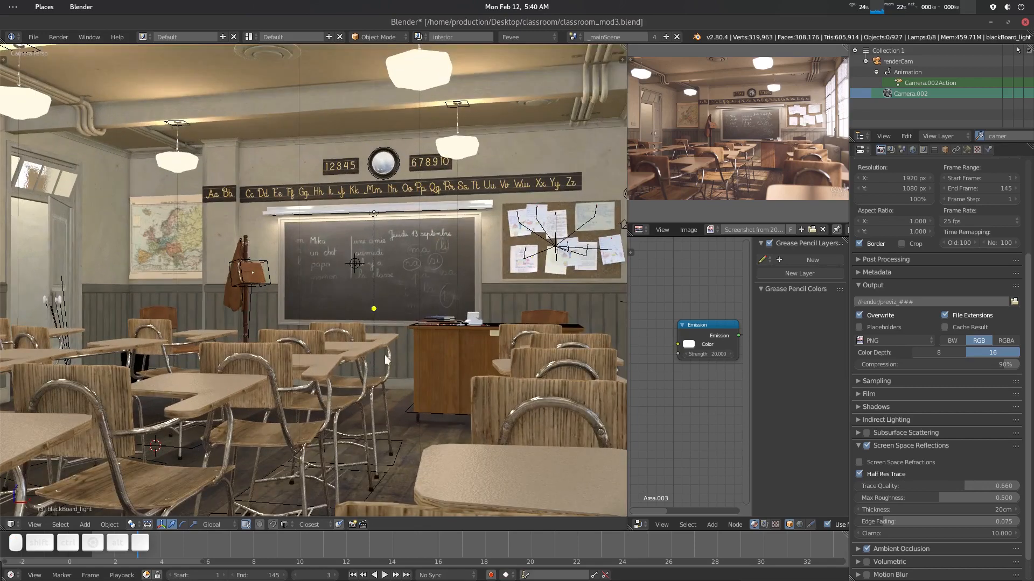
{"action": "scroll", "coordinate": [403, 324], "scroll_direction": "down", "scroll_amount": 4}
{"action": "scroll", "coordinate": [422, 336], "scroll_direction": "up", "scroll_amount": 1}
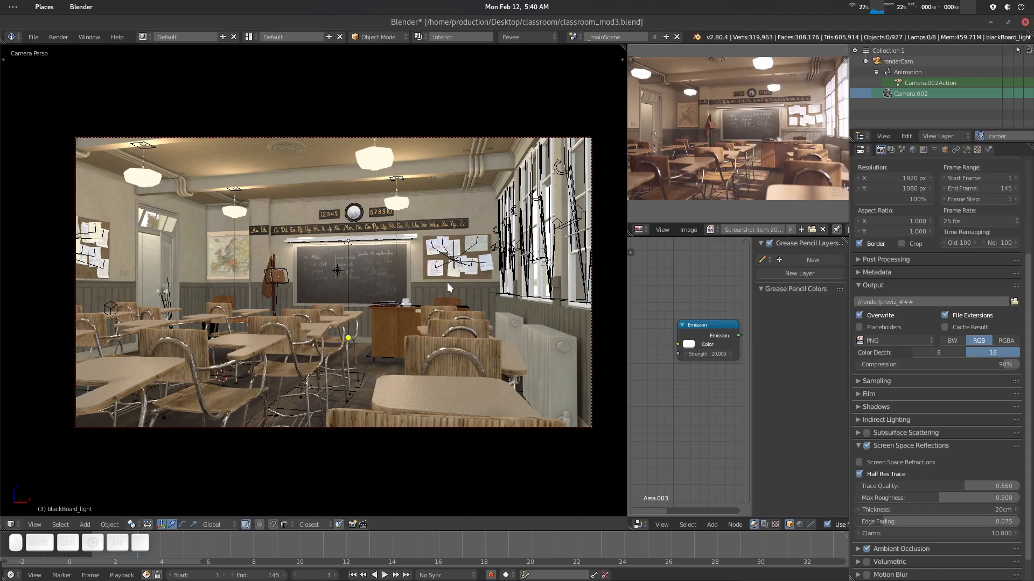
- Add a Sun lamp inside the classroom and raise it up near the ceiling
{"action": "middle_click_drag", "start_coordinate": [448, 284], "coordinate": [389, 349]}
{"action": "key", "text": "a"}
{"action": "key", "text": "a"}
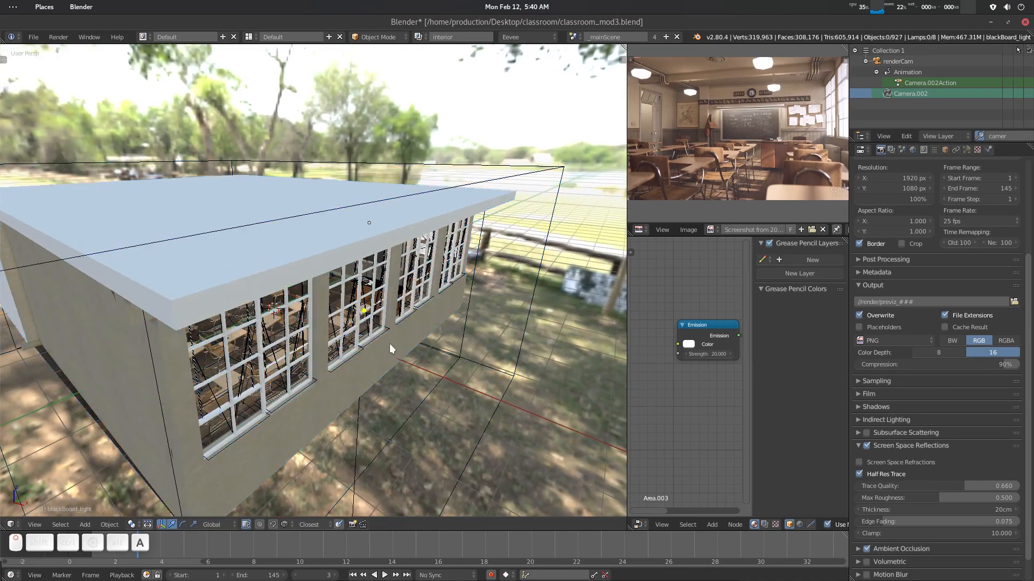
{"action": "key", "text": "shift+f"}
{"action": "scroll", "coordinate": [389, 343], "scroll_direction": "up", "scroll_amount": 5}
{"action": "left_click", "coordinate": [364, 315]}
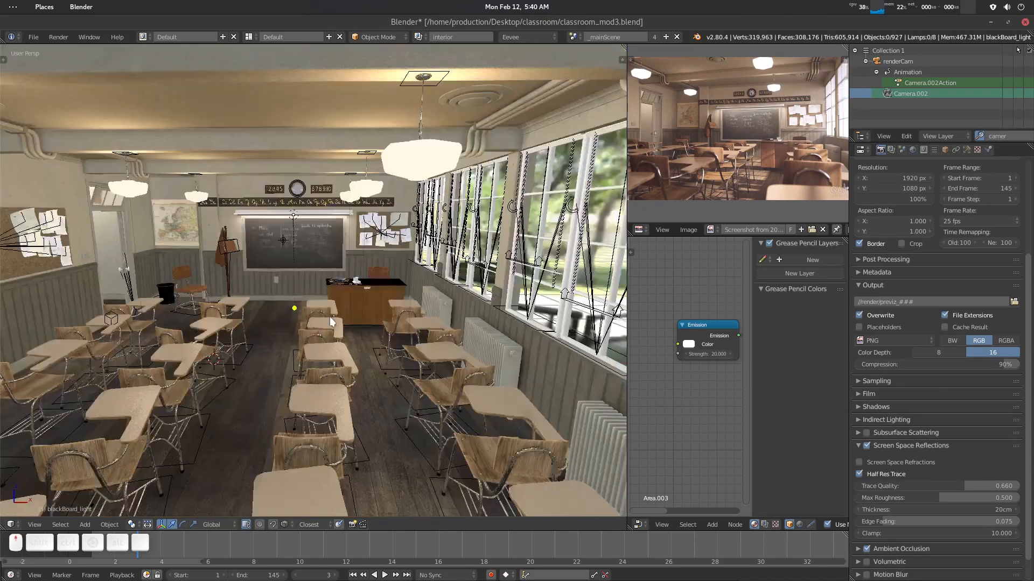
{"action": "scroll", "coordinate": [301, 334], "scroll_direction": "down", "scroll_amount": 4}
{"action": "key", "text": "shift+a"}
{"action": "mouse_move", "coordinate": [312, 344]}
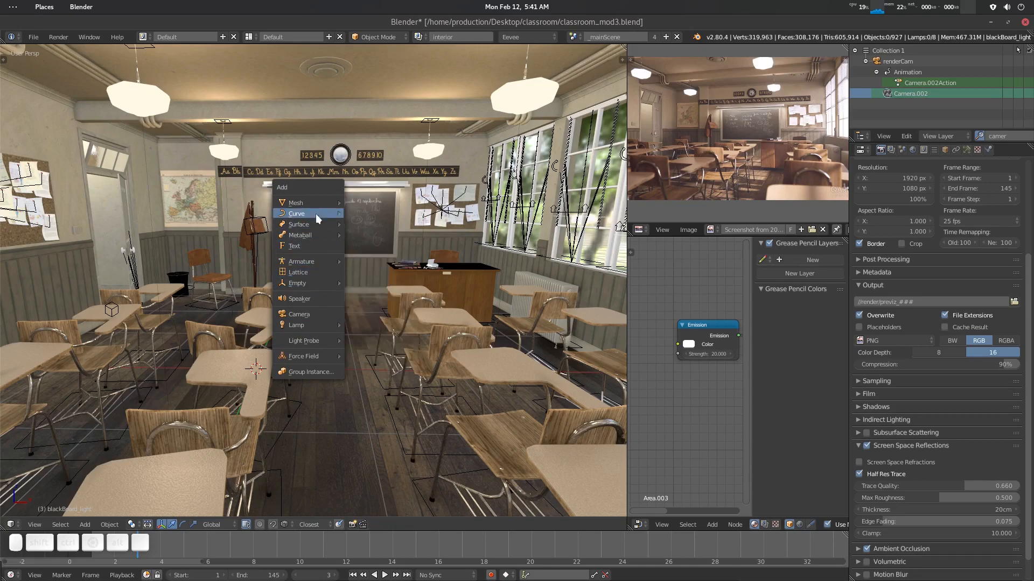
{"action": "mouse_move", "coordinate": [314, 321]}
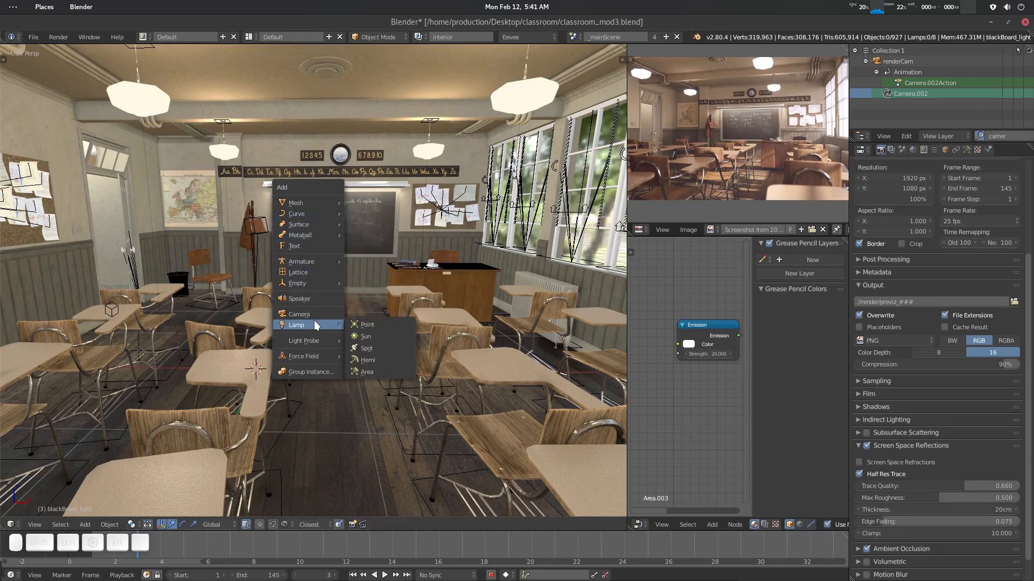
{"action": "left_click", "coordinate": [379, 335]}
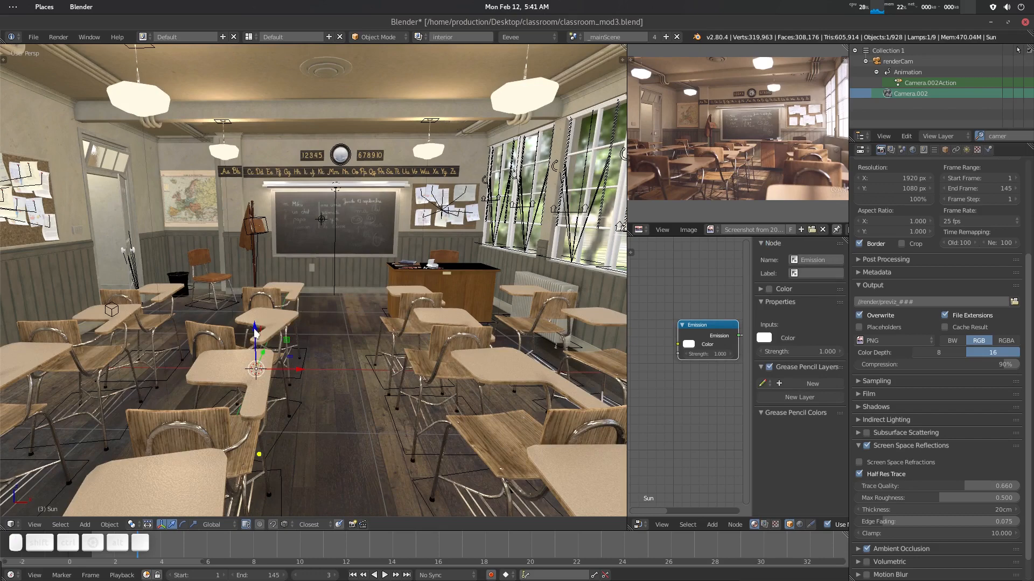
{"action": "left_click_drag", "start_coordinate": [254, 333], "coordinate": [249, 166]}
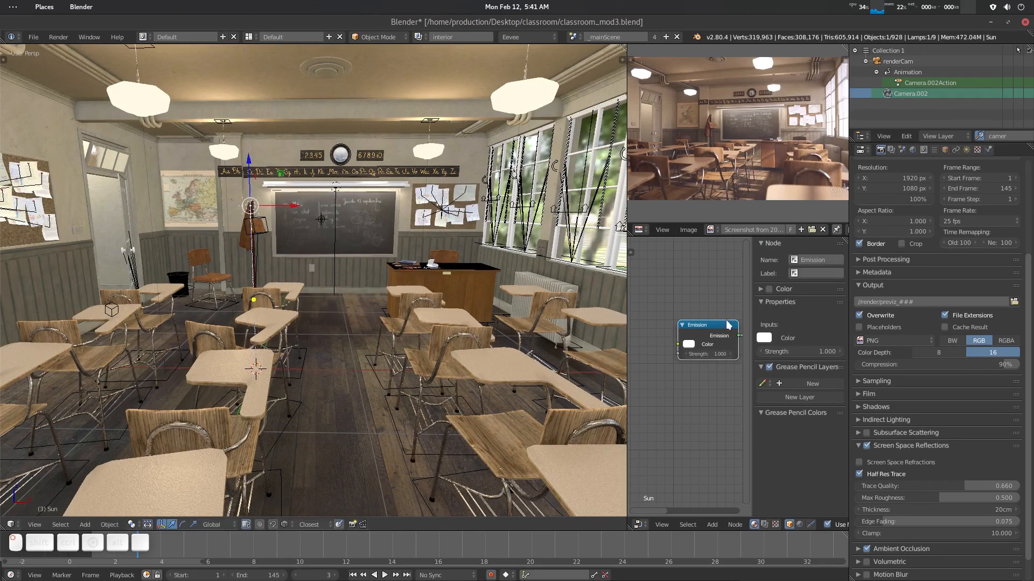
- Clear the outliner filter and move the Sun out of Reflection_probe into Collection 1
{"action": "left_click", "coordinate": [1007, 137]}
{"action": "key", "text": "BackSpace"}
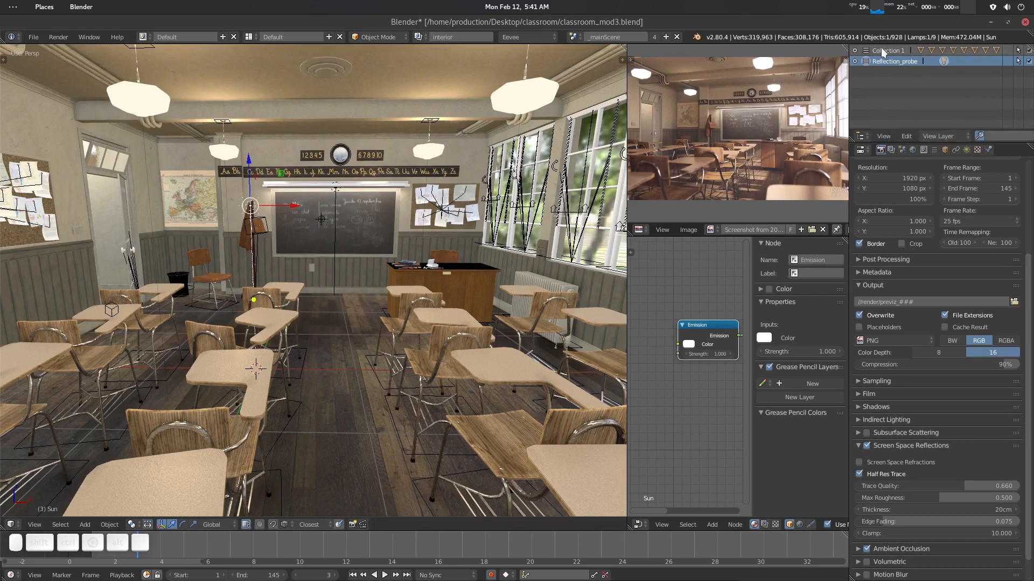
{"action": "left_click", "coordinate": [855, 61]}
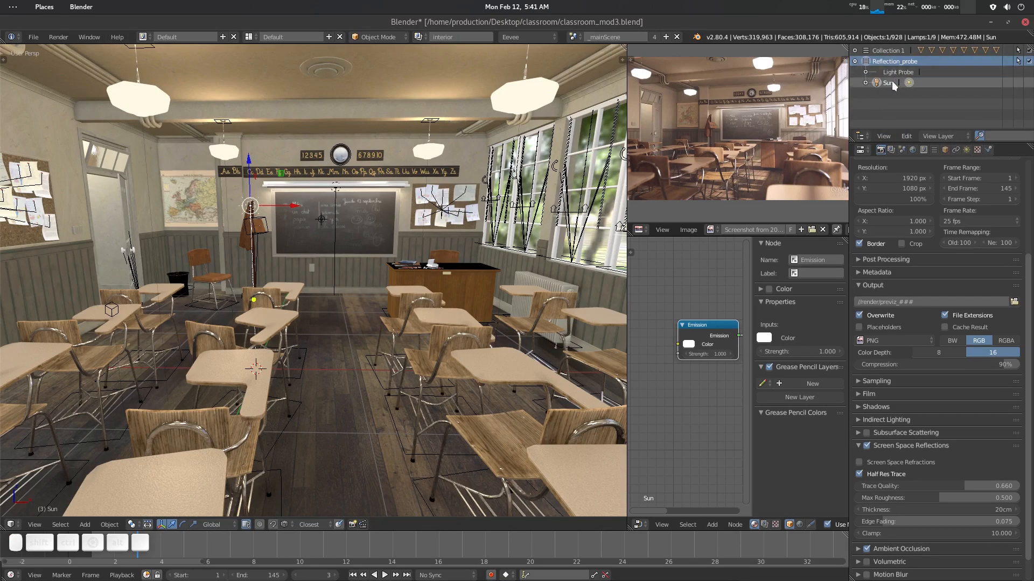
{"action": "left_click", "coordinate": [887, 83]}
{"action": "left_click_drag", "start_coordinate": [890, 83], "coordinate": [886, 50]}
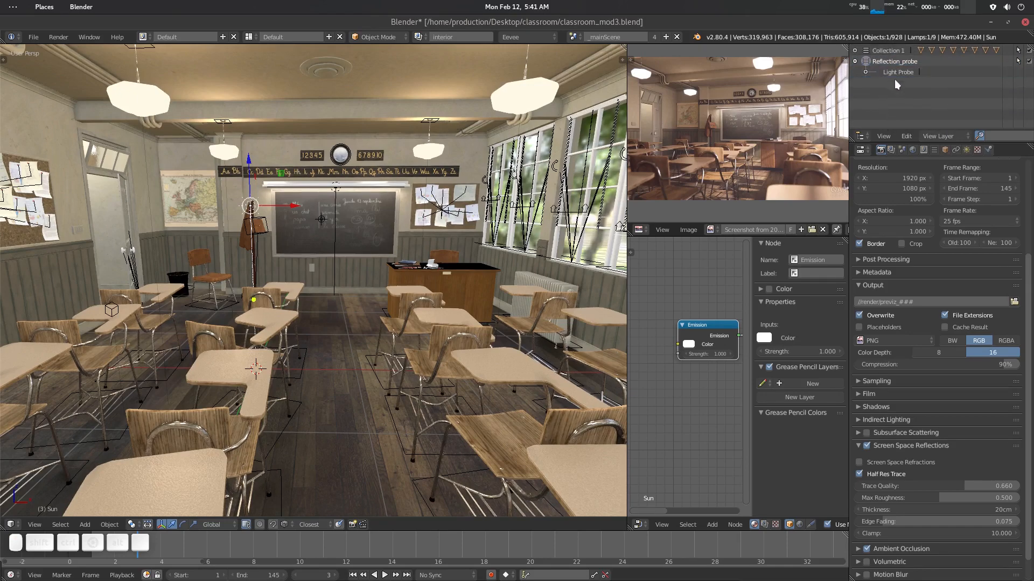
{"action": "left_click", "coordinate": [855, 61]}
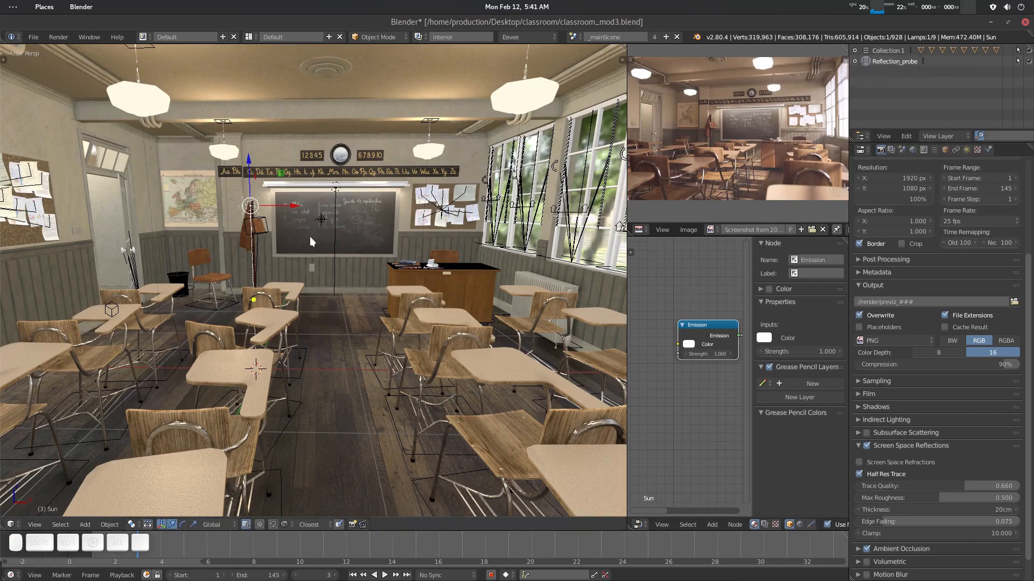
- Move the Sun outside the building and rotate it to angle the light toward the windows
{"action": "left_click_drag", "start_coordinate": [287, 206], "coordinate": [548, 205]}
{"action": "scroll", "coordinate": [397, 255], "scroll_direction": "down", "scroll_amount": 6}
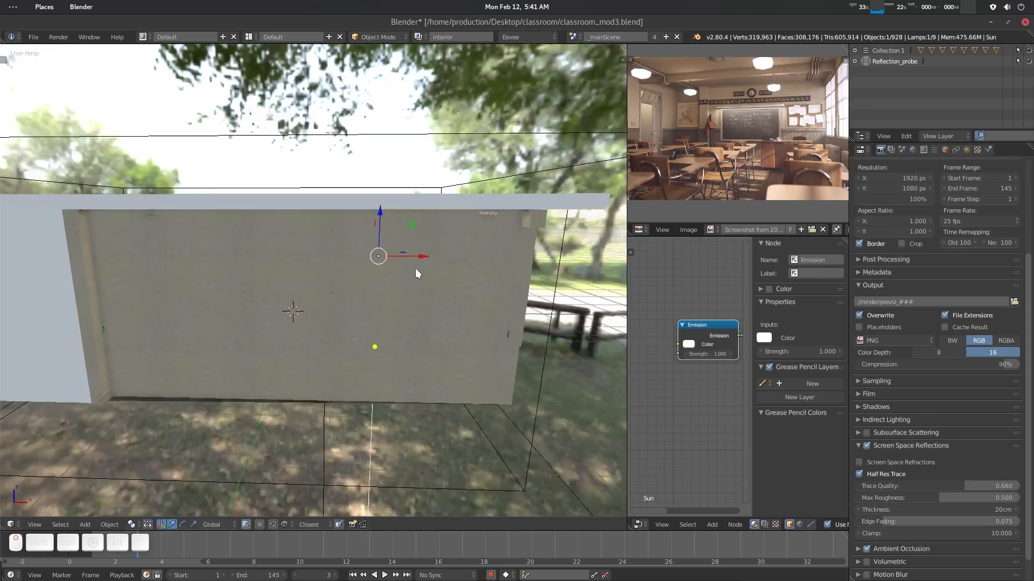
{"action": "middle_click_drag", "start_coordinate": [416, 268], "coordinate": [378, 286]}
{"action": "left_click_drag", "start_coordinate": [406, 288], "coordinate": [525, 327]}
{"action": "middle_click_drag", "start_coordinate": [408, 308], "coordinate": [509, 293]}
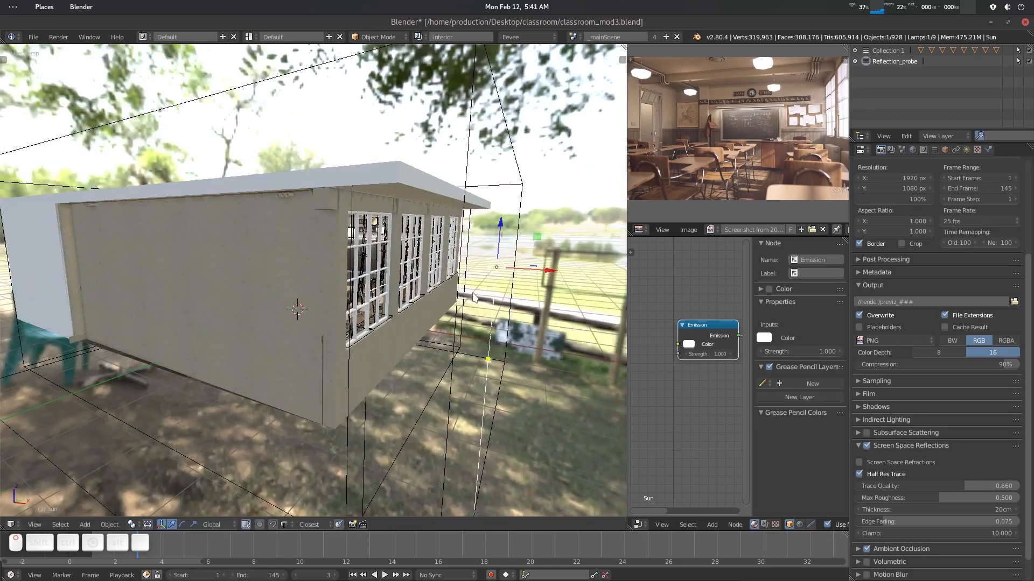
{"action": "key", "text": "ctrl+space"}
{"action": "left_click", "coordinate": [587, 293]}
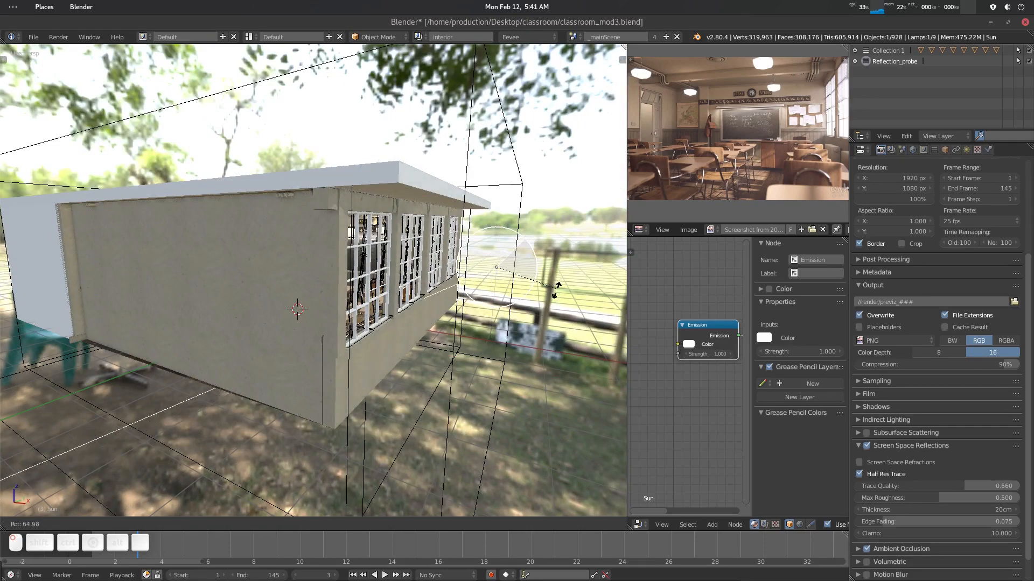
{"action": "left_click", "coordinate": [516, 265]}
- Reposition the Sun outside the windows with the translate gizmo and return to the camera view
{"action": "scroll", "coordinate": [515, 265], "scroll_direction": "down", "scroll_amount": 4}
{"action": "key", "text": "ctrl+space"}
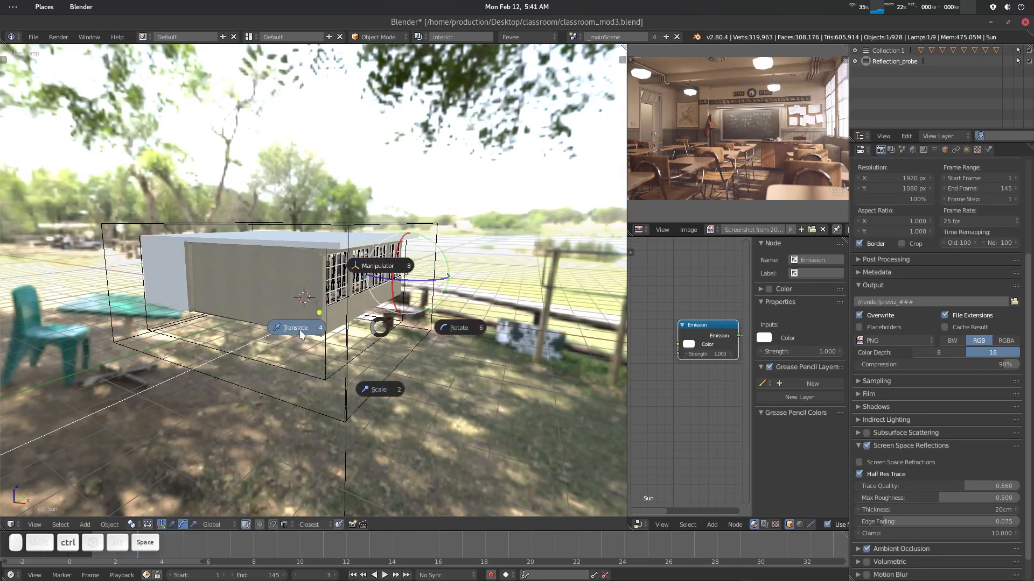
{"action": "left_click", "coordinate": [301, 331]}
{"action": "left_click_drag", "start_coordinate": [415, 225], "coordinate": [415, 153]}
{"action": "left_click_drag", "start_coordinate": [454, 200], "coordinate": [610, 196]}
{"action": "middle_click_drag", "start_coordinate": [227, 324], "coordinate": [349, 314]}
{"action": "key", "text": "KP_0"}
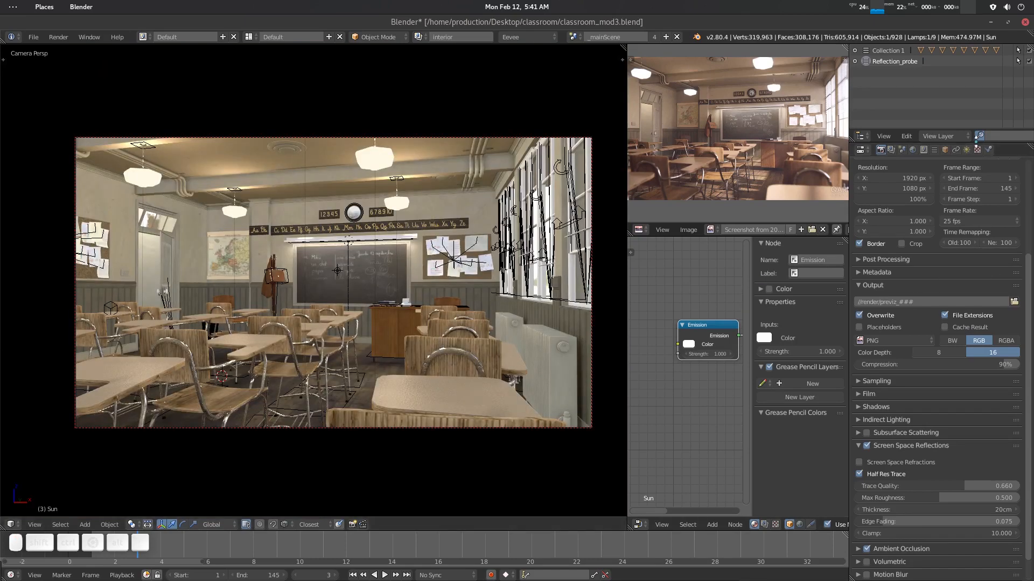
- Open the Sun's lamp settings and set its energy to 15
{"action": "left_click", "coordinate": [966, 149]}
{"action": "left_click", "coordinate": [898, 329]}
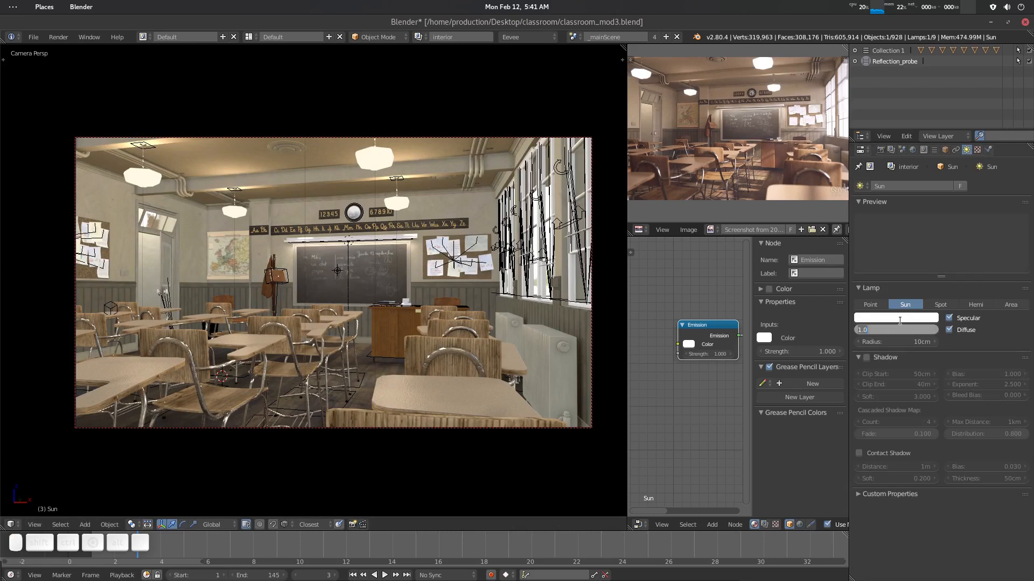
{"action": "type", "text": "10"}
{"action": "key", "text": "Return"}
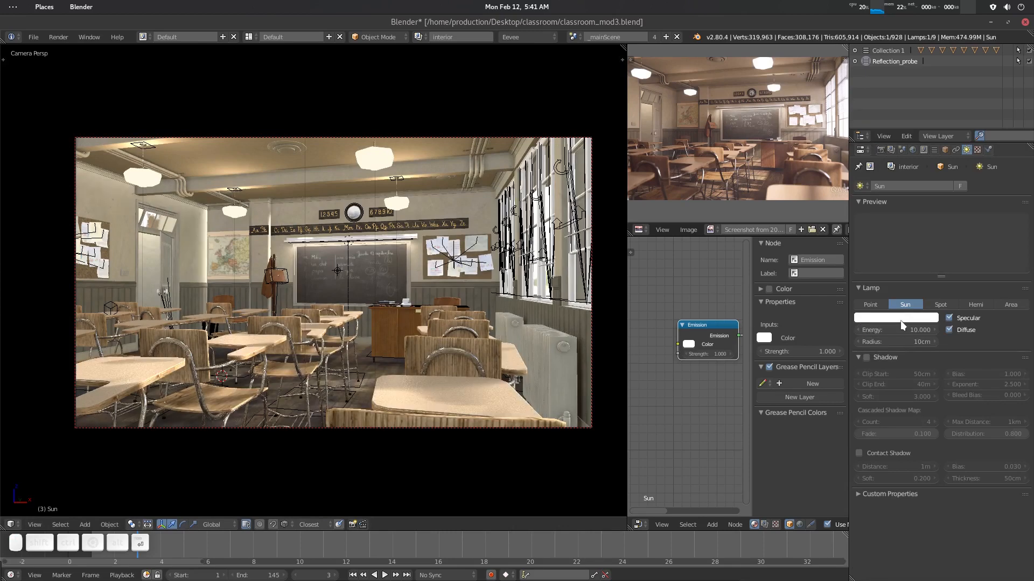
{"action": "left_click", "coordinate": [898, 328]}
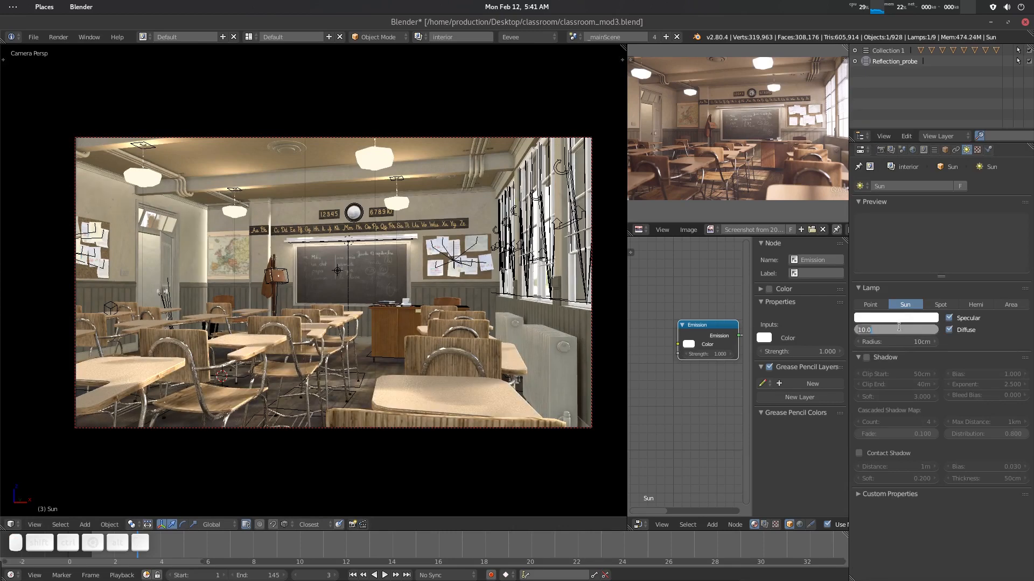
{"action": "key", "text": "Return"}
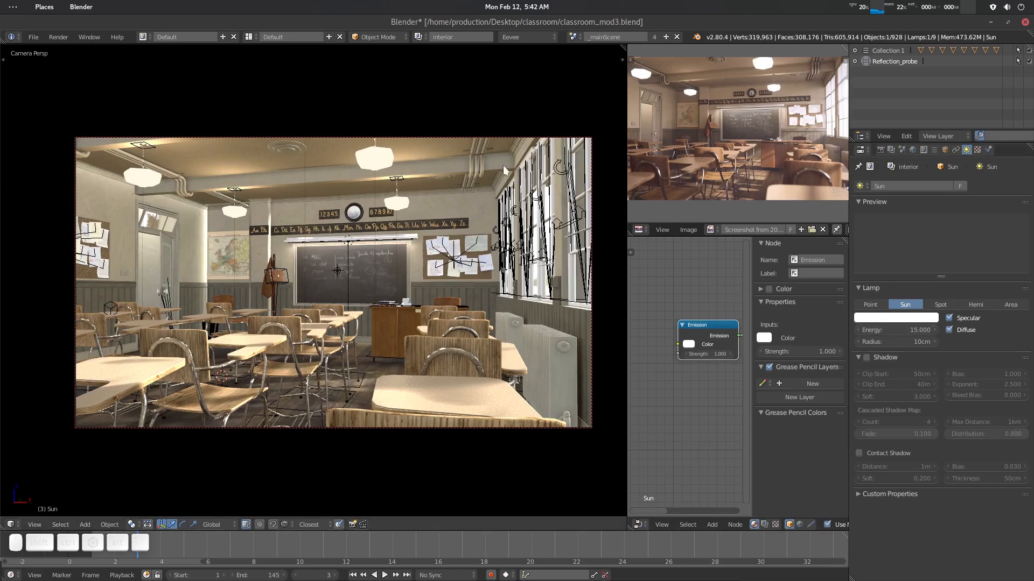
- Trackball-rotate the Sun twice to adjust the sunlight direction into the classroom
{"action": "key", "text": "r"}
{"action": "key", "text": "r"}
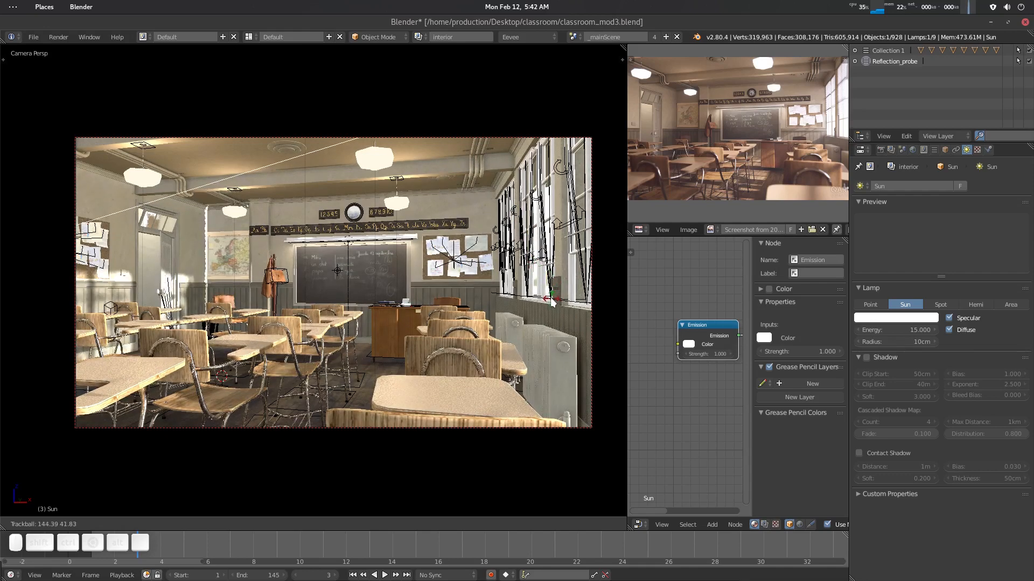
{"action": "left_click", "coordinate": [319, 288]}
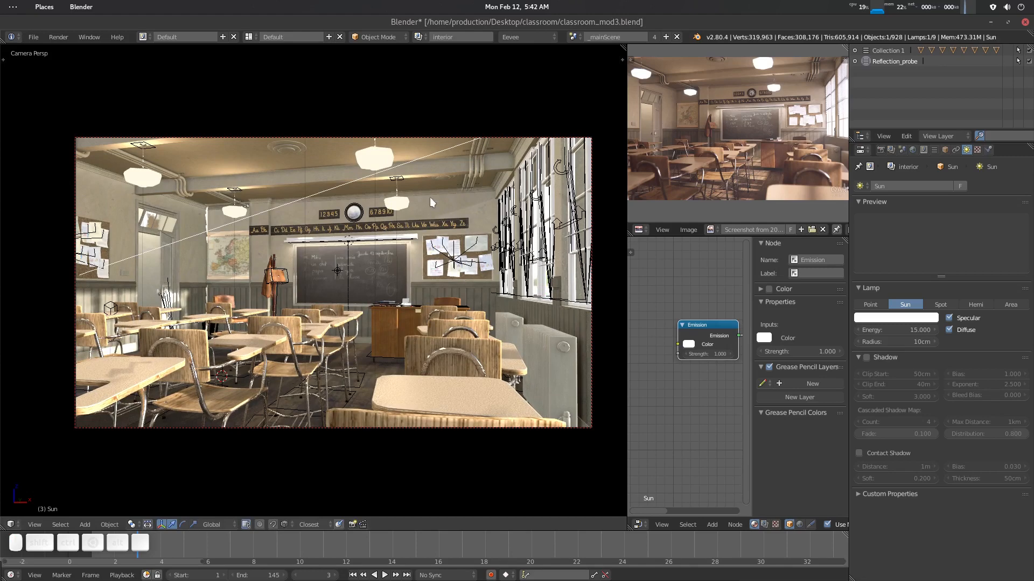
{"action": "key", "text": "r"}
{"action": "key", "text": "r"}
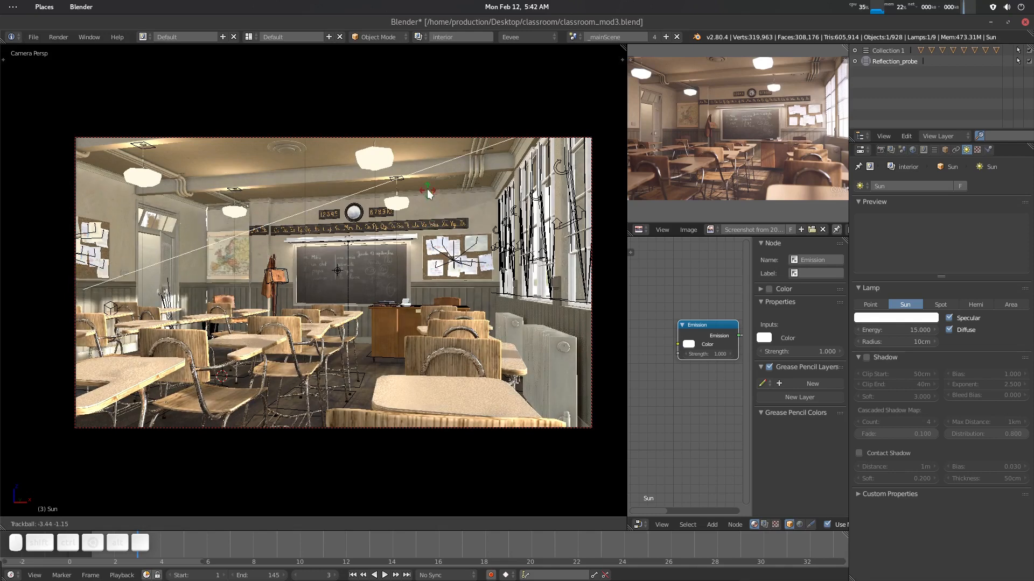
{"action": "left_click", "coordinate": [424, 184]}
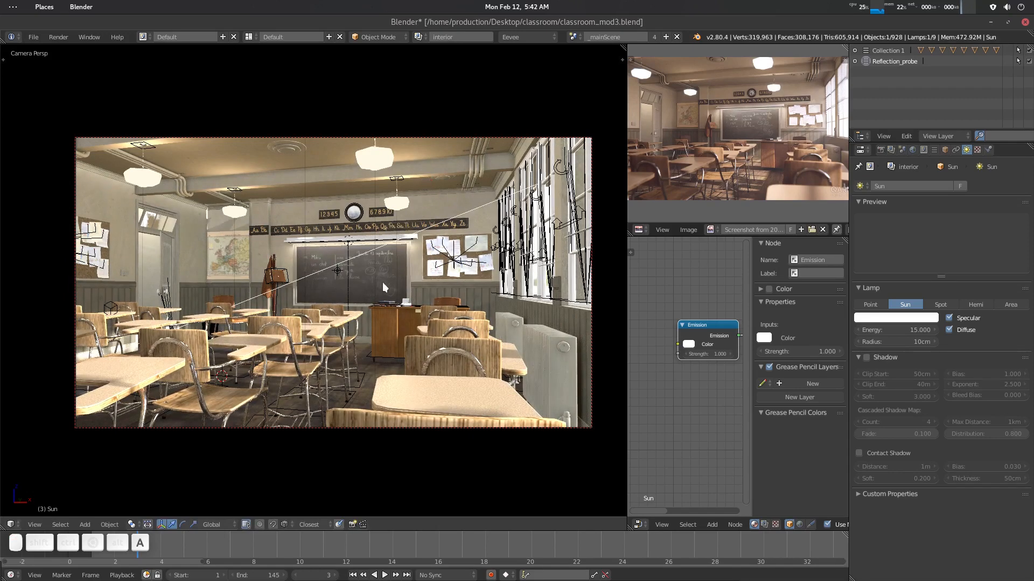
- Save the blend file
{"action": "key", "text": "a"}
{"action": "scroll", "coordinate": [396, 295], "scroll_direction": "down", "scroll_amount": 1}
{"action": "scroll", "coordinate": [398, 295], "scroll_direction": "up", "scroll_amount": 1}
{"action": "key", "text": "ctrl+s"}
{"action": "key", "text": "Return"}
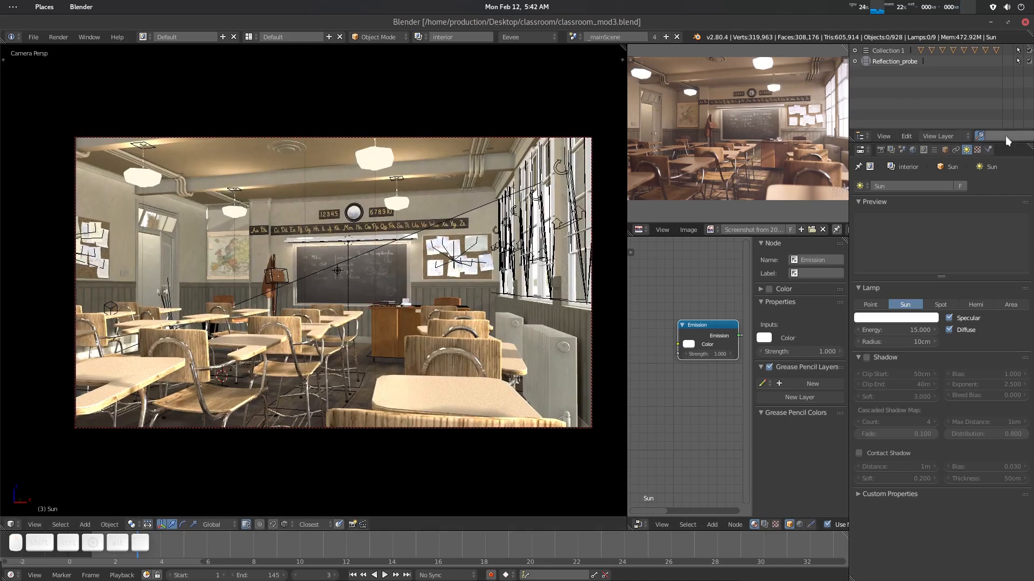
- Enable shadows on the Sun lamp and save over the blend file
{"action": "left_click", "coordinate": [866, 358]}
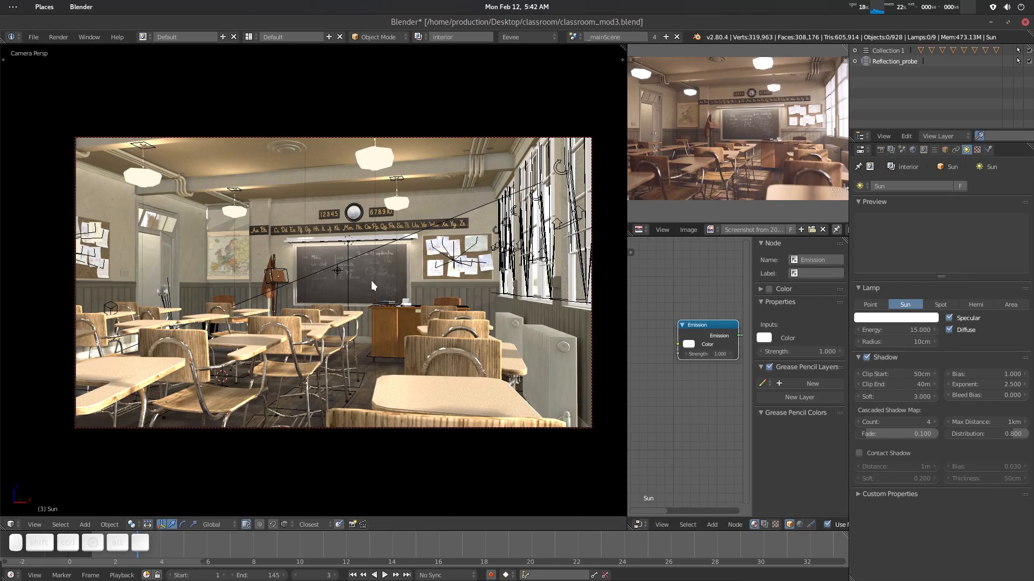
{"action": "key", "text": "ctrl+s"}
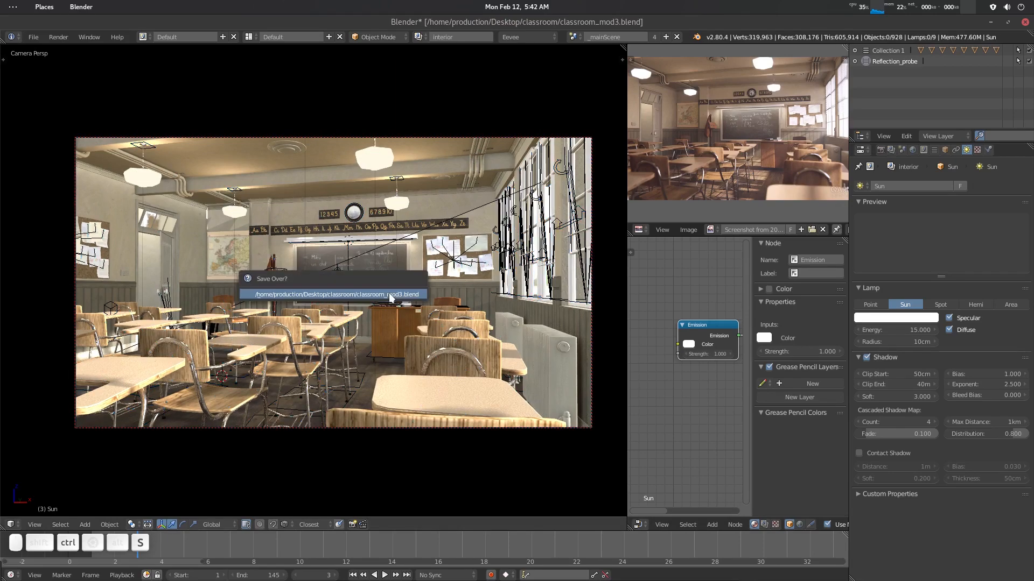
{"action": "left_click", "coordinate": [390, 295]}
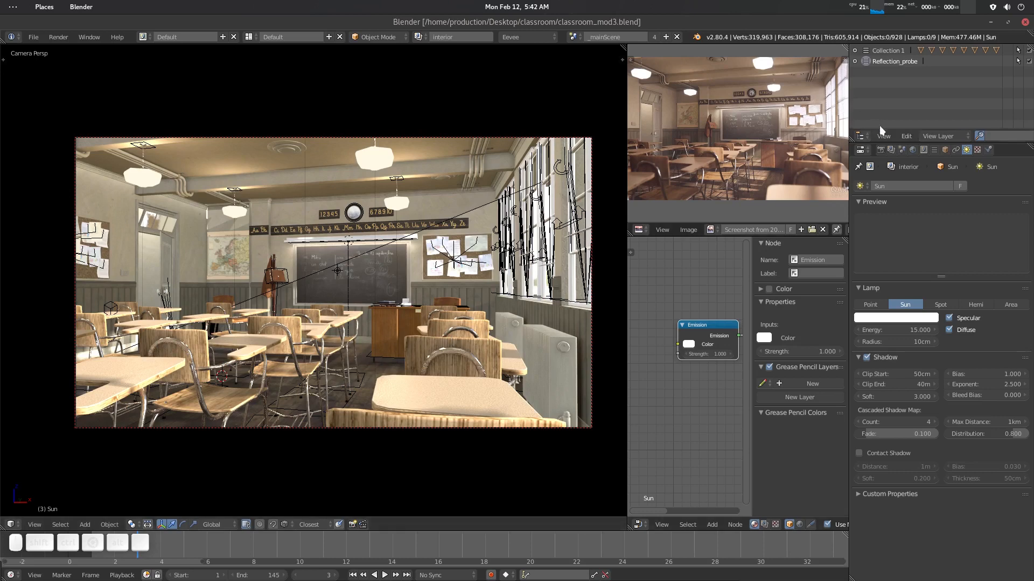
- Create a new collection in the outliner and name it Irradiacne Probe
{"action": "left_click", "coordinate": [889, 135]}
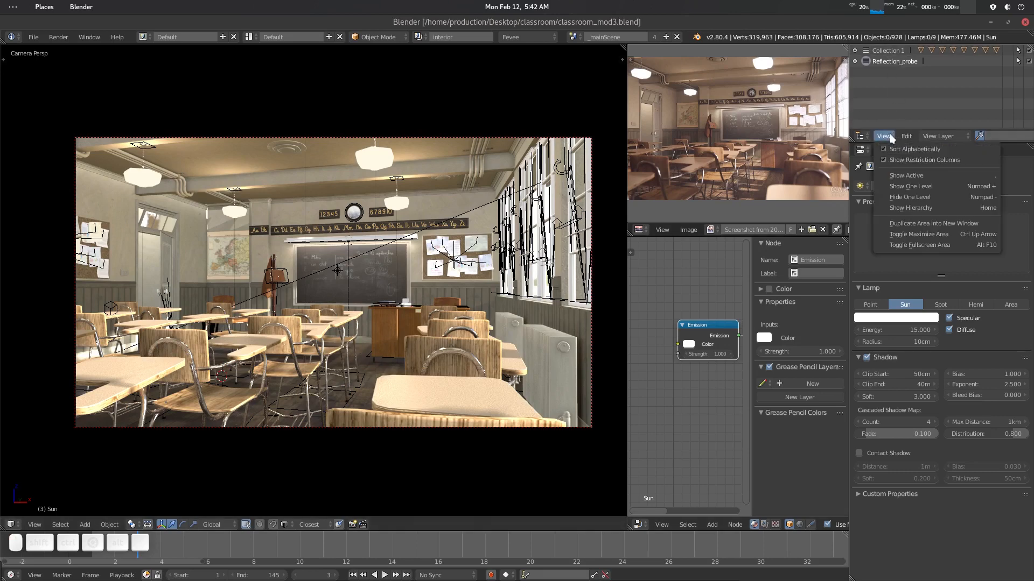
{"action": "left_click", "coordinate": [889, 134]}
{"action": "left_click", "coordinate": [909, 136]}
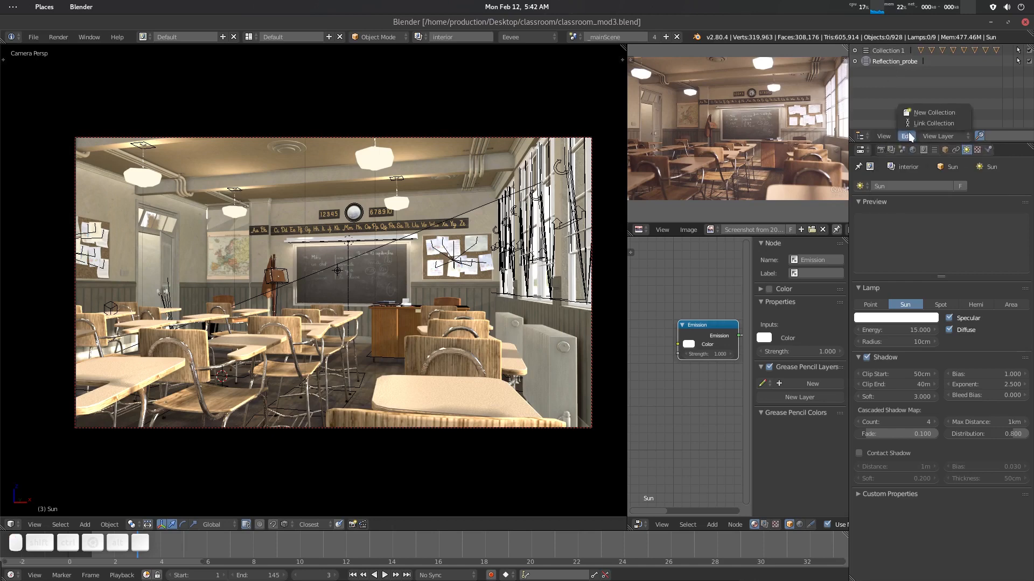
{"action": "left_click", "coordinate": [929, 103]}
{"action": "double_click", "coordinate": [888, 72]}
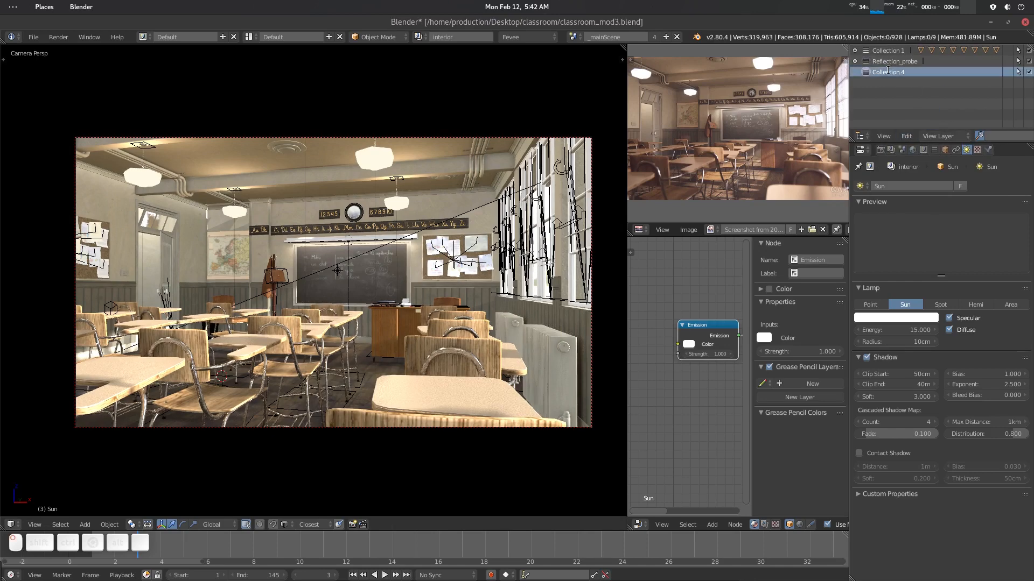
{"action": "type", "text": "Irra"}
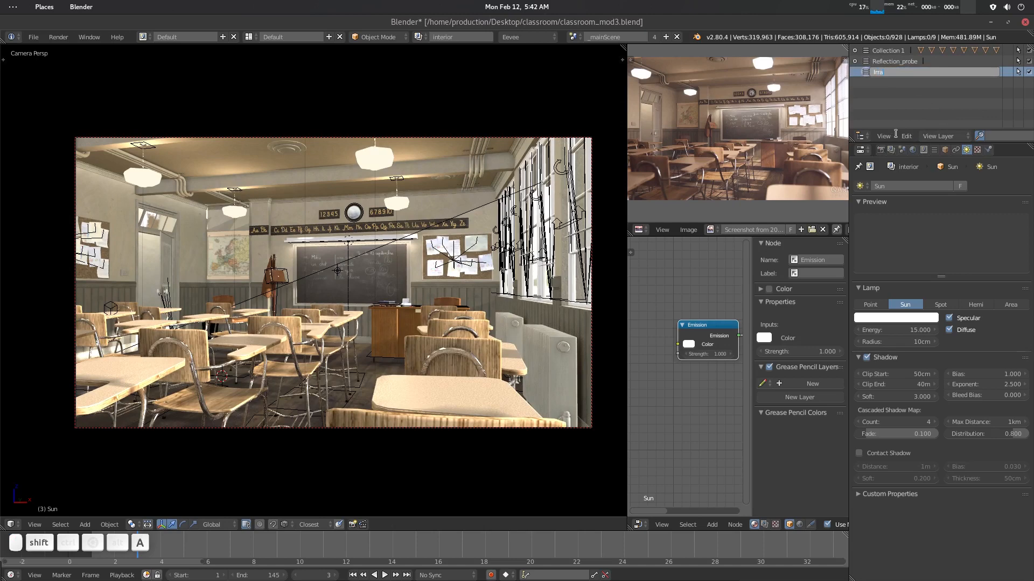
{"action": "type", "text": "diacne Probe"}
{"action": "key", "text": "Return"}
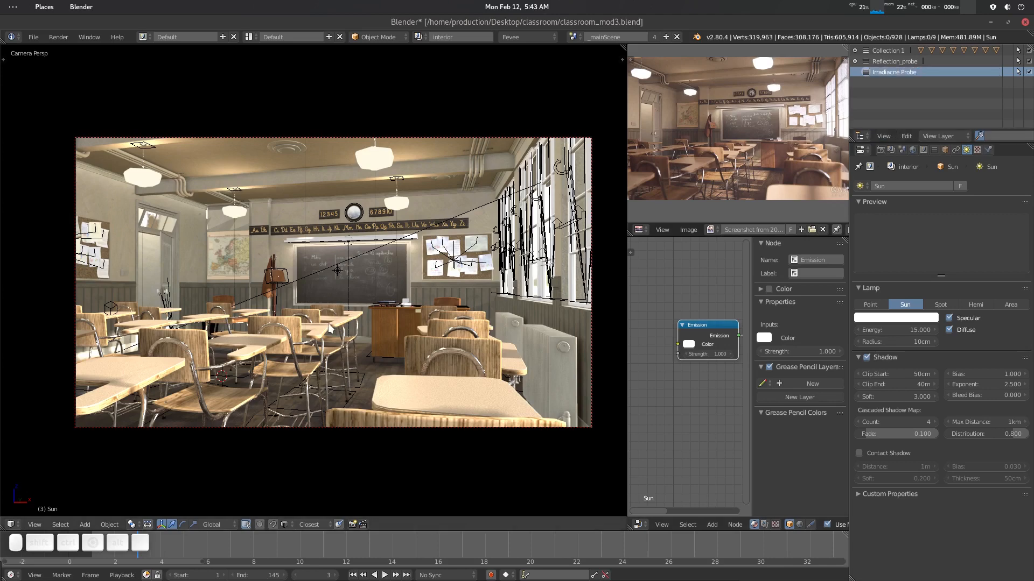
- Add an Irradiance Volume light probe to the scene
{"action": "key", "text": "shift+a"}
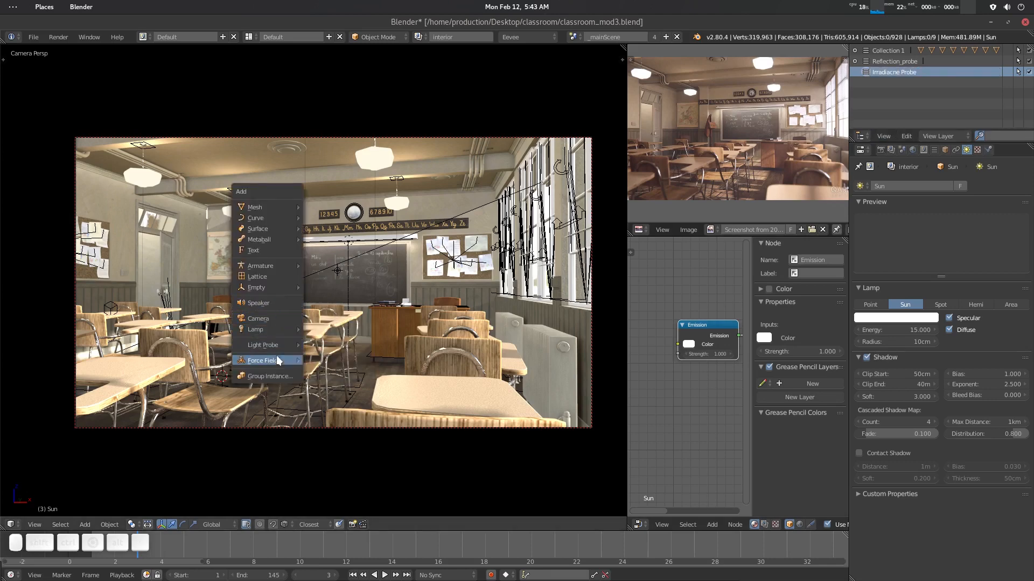
{"action": "mouse_move", "coordinate": [295, 346]}
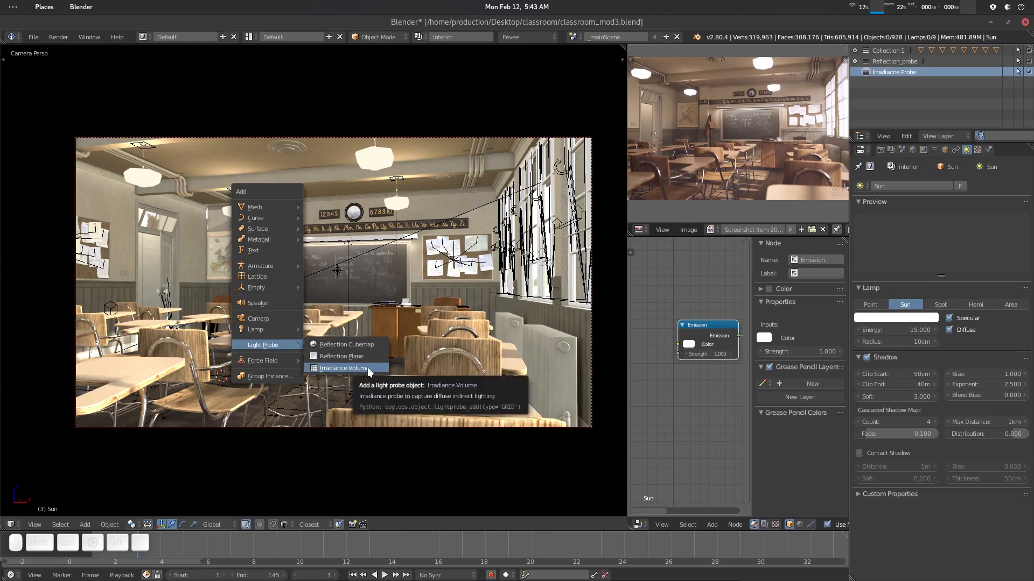
{"action": "left_click", "coordinate": [368, 370]}
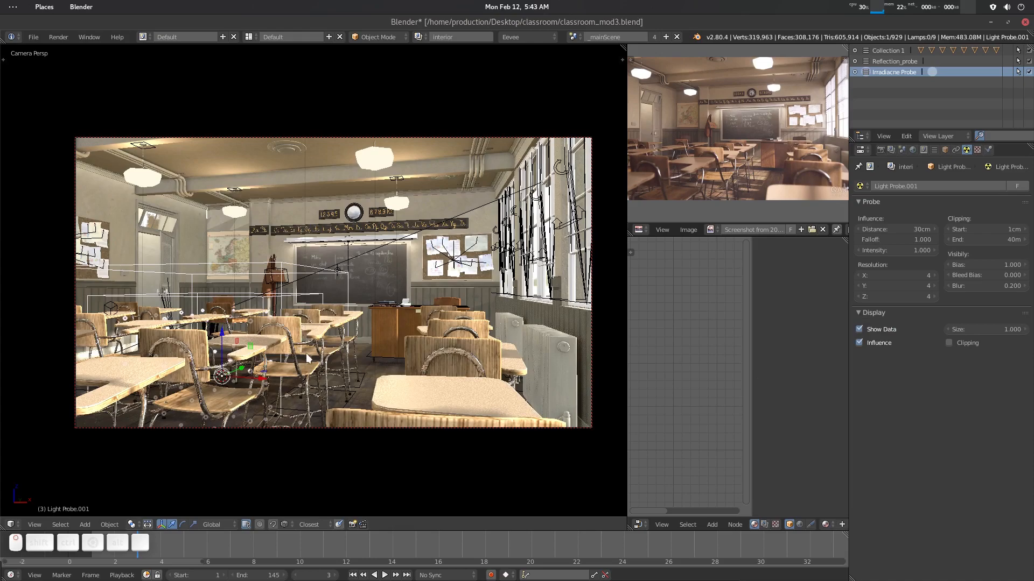
- Scale the irradiance volume up uniformly about 3 times so it covers the classroom desks
{"action": "middle_click_drag", "start_coordinate": [306, 353], "coordinate": [308, 318]}
{"action": "key", "text": "KP_Divide"}
{"action": "scroll", "coordinate": [308, 318], "scroll_direction": "up", "scroll_amount": 5}
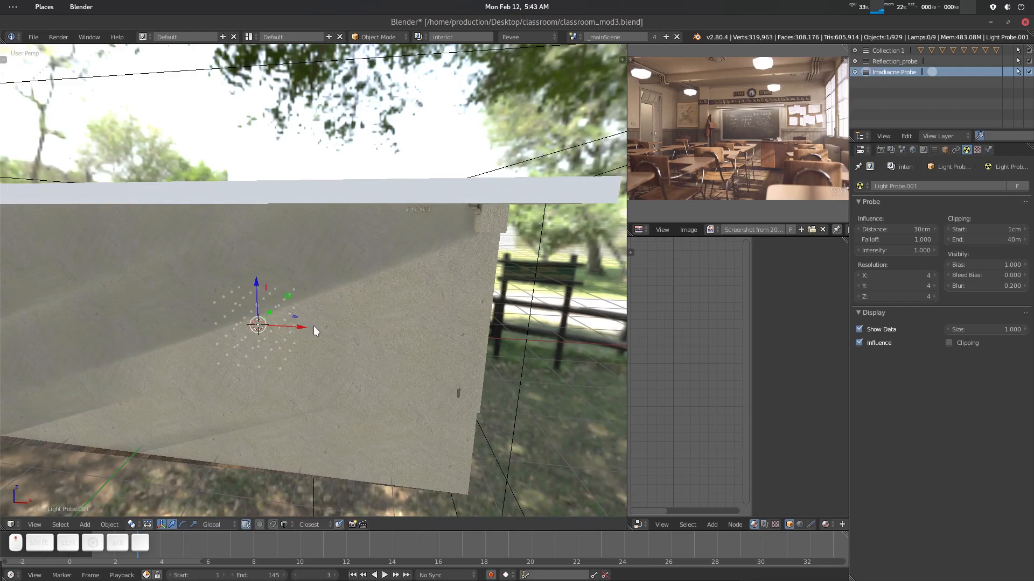
{"action": "key", "text": "KP_Divide"}
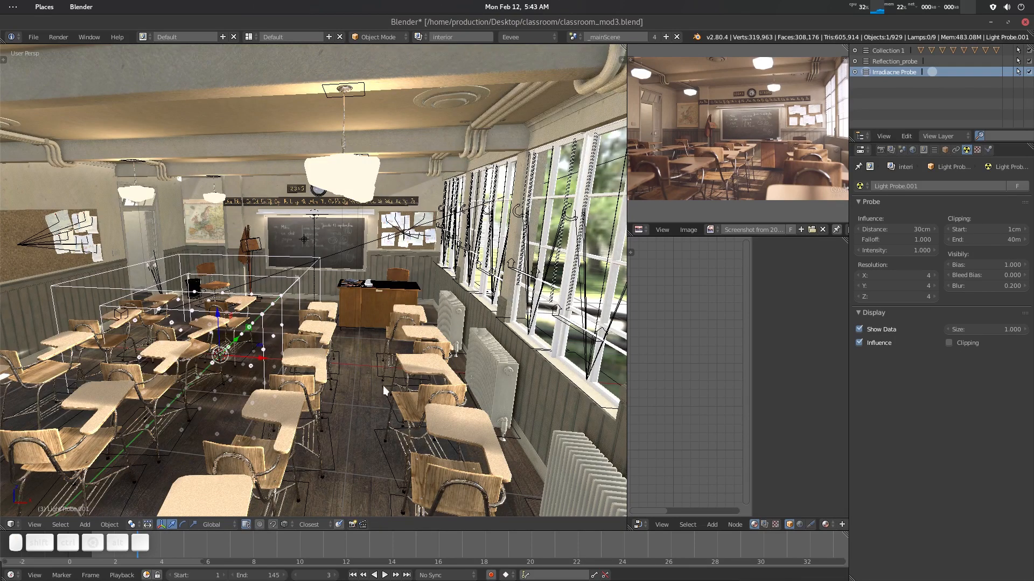
{"action": "key", "text": "KP_Divide"}
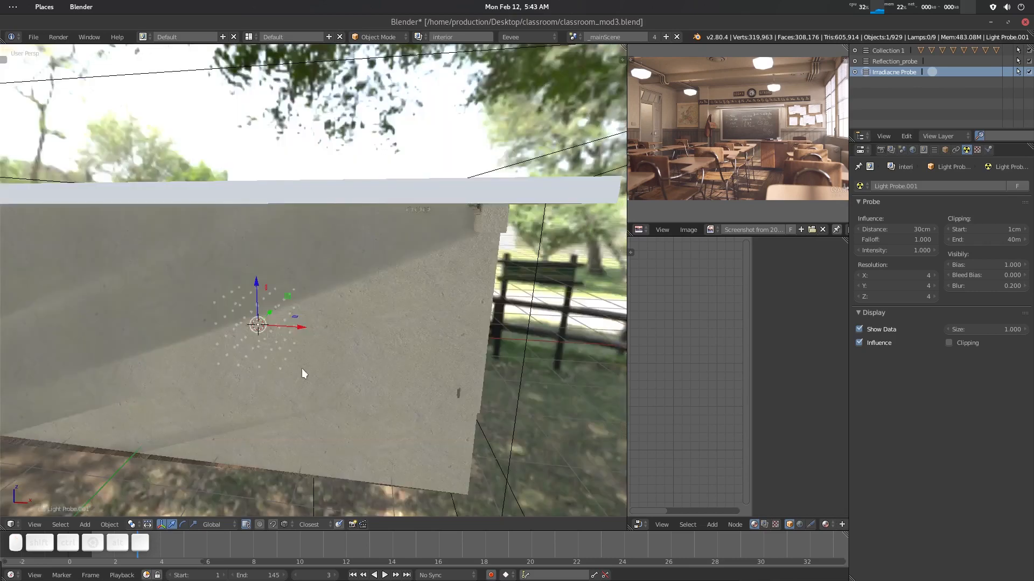
{"action": "scroll", "coordinate": [302, 368], "scroll_direction": "up", "scroll_amount": 2}
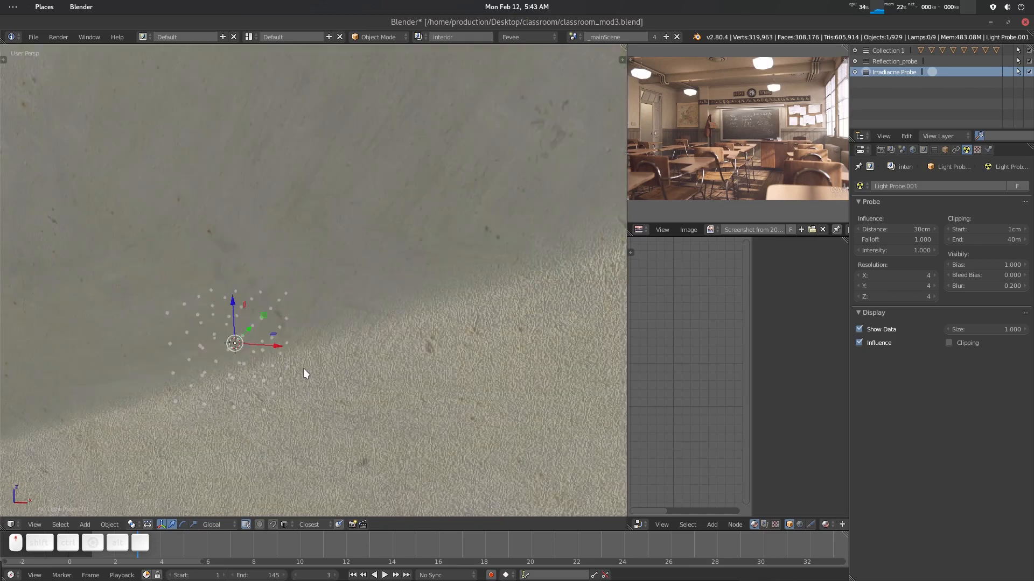
{"action": "key", "text": "KP_Divide"}
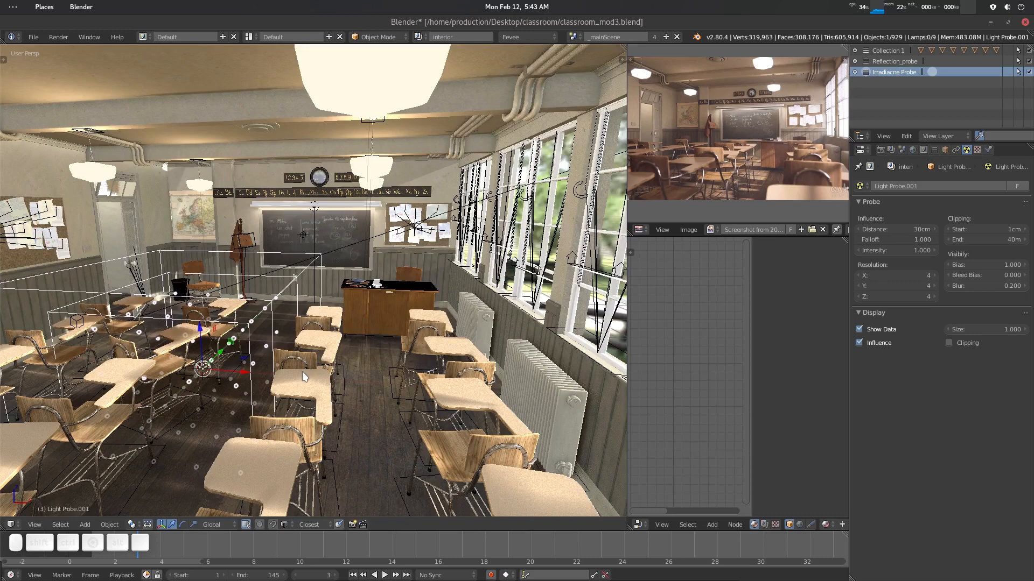
{"action": "key", "text": "s"}
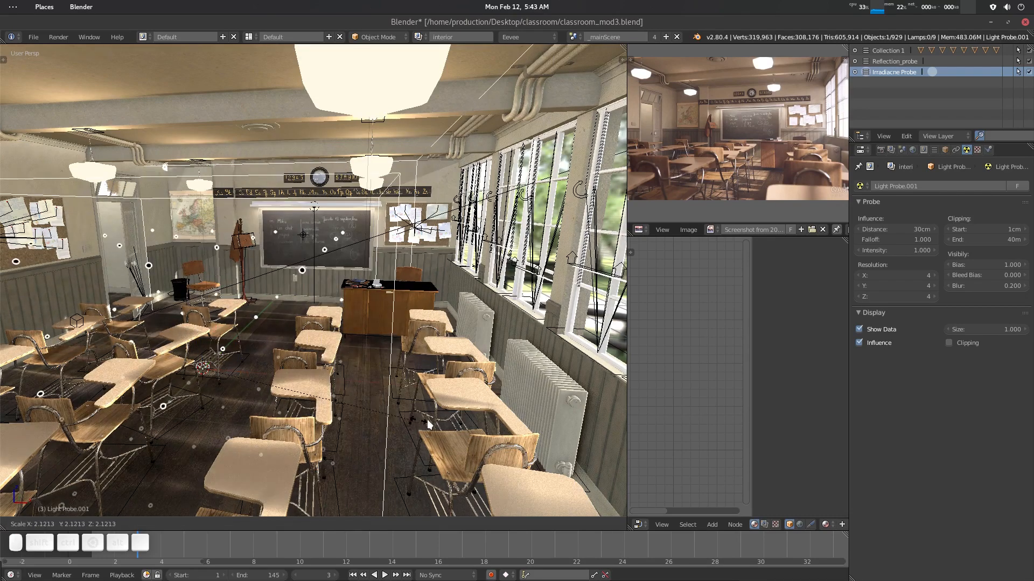
{"action": "left_click", "coordinate": [501, 440]}
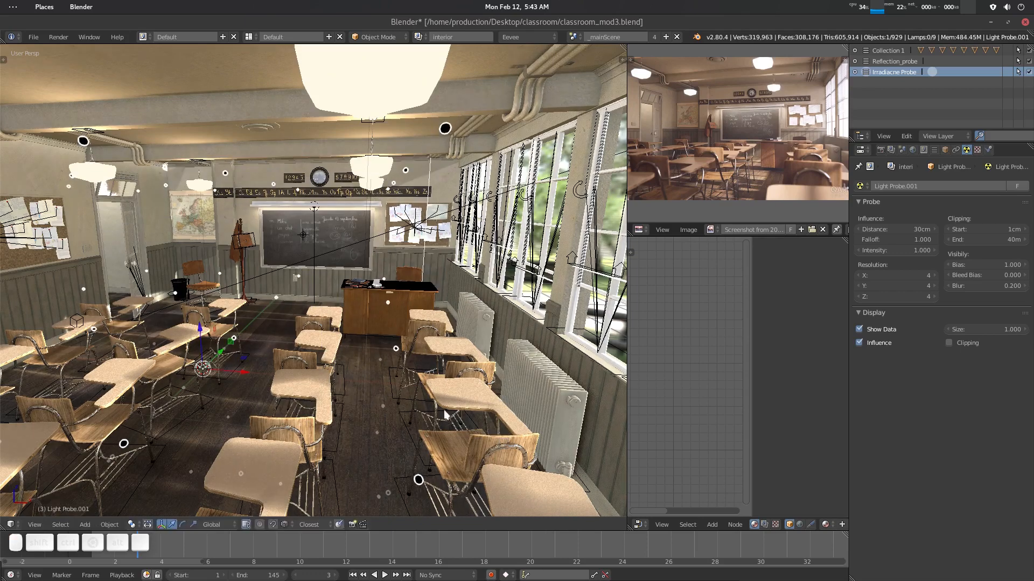
- Scale the irradiance volume per axis with the scale manipulator to fit the classroom interior, about 4.5 × 3.96 × 1.39
{"action": "scroll", "coordinate": [318, 357], "scroll_direction": "down", "scroll_amount": 8}
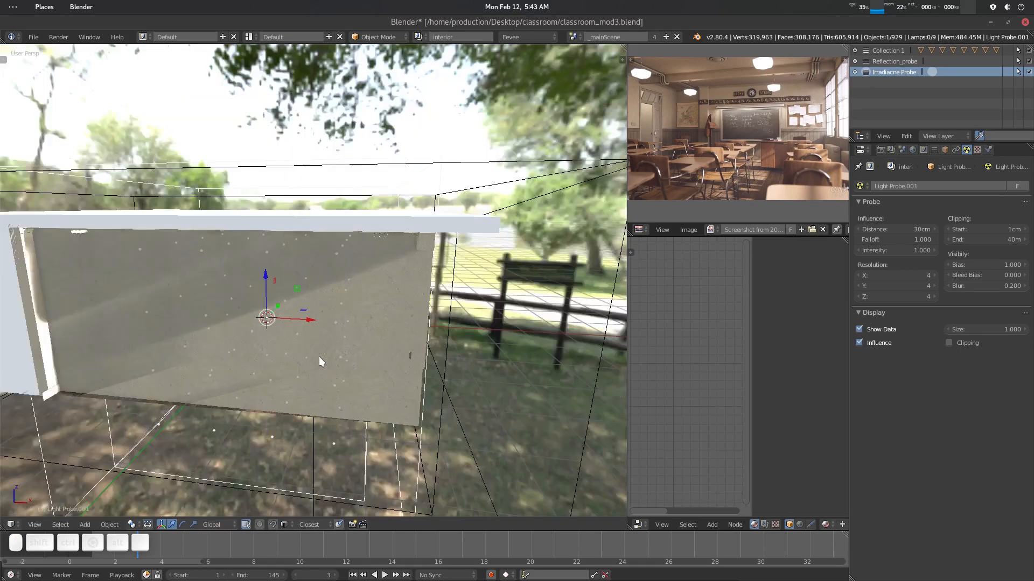
{"action": "middle_click_drag", "start_coordinate": [319, 350], "coordinate": [320, 360]}
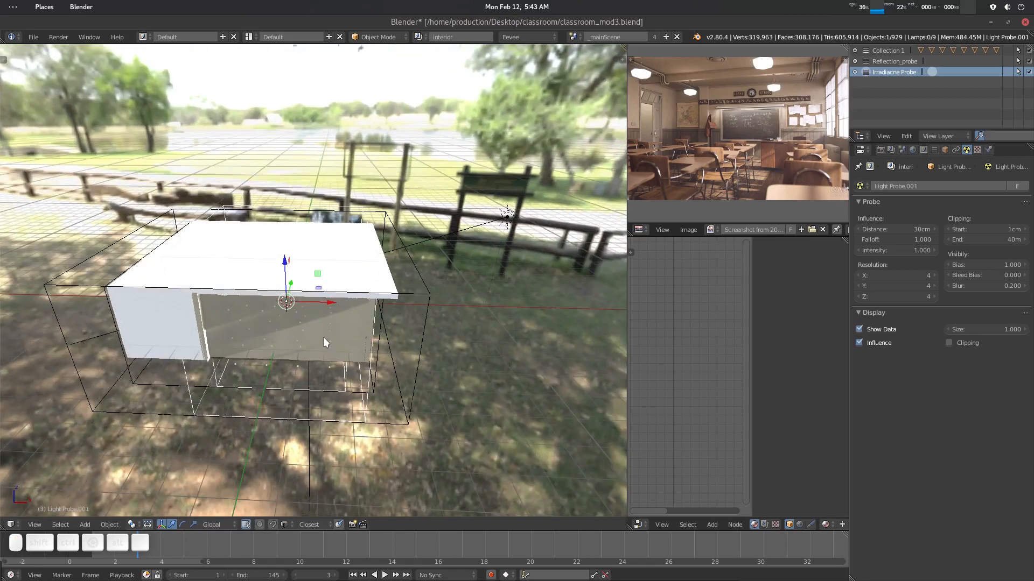
{"action": "key", "text": "ctrl+space"}
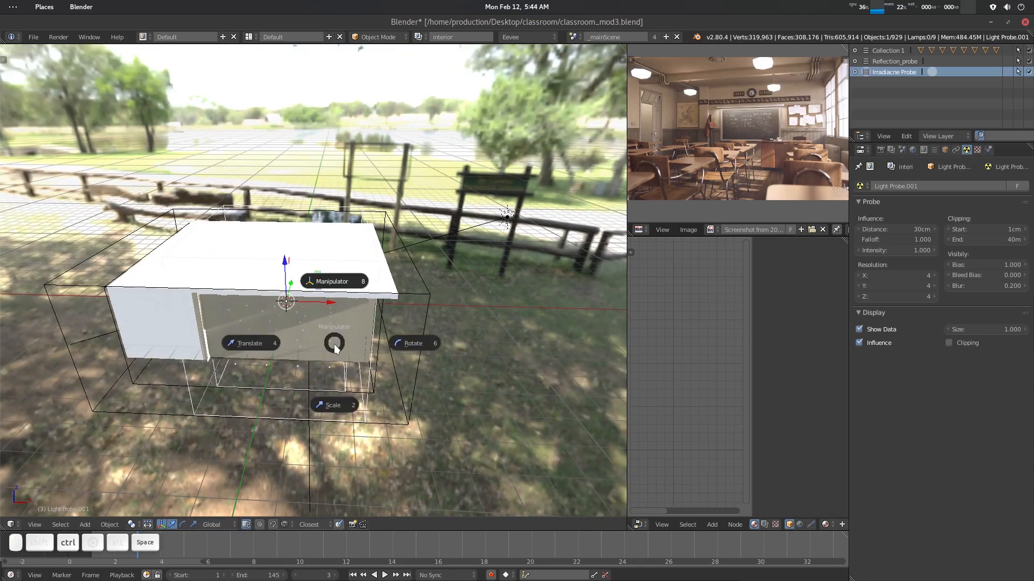
{"action": "left_click", "coordinate": [339, 407]}
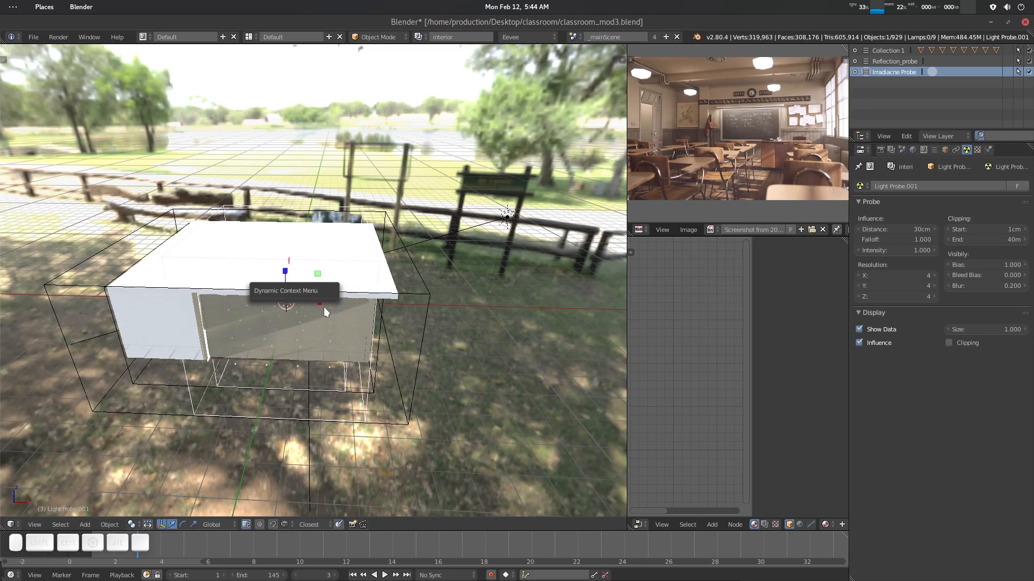
{"action": "key", "text": "space"}
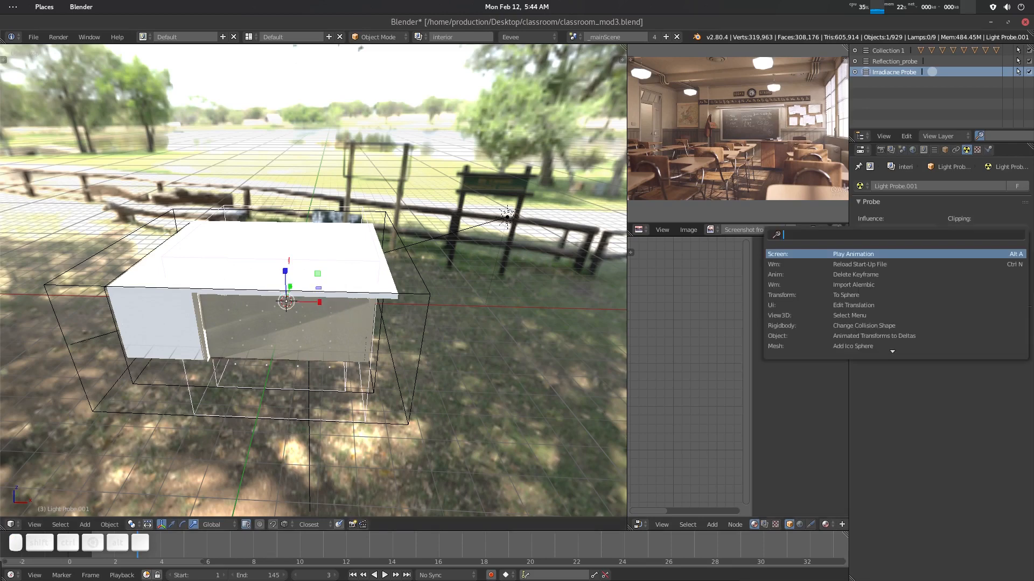
{"action": "key", "text": "Escape"}
{"action": "key", "text": "s"}
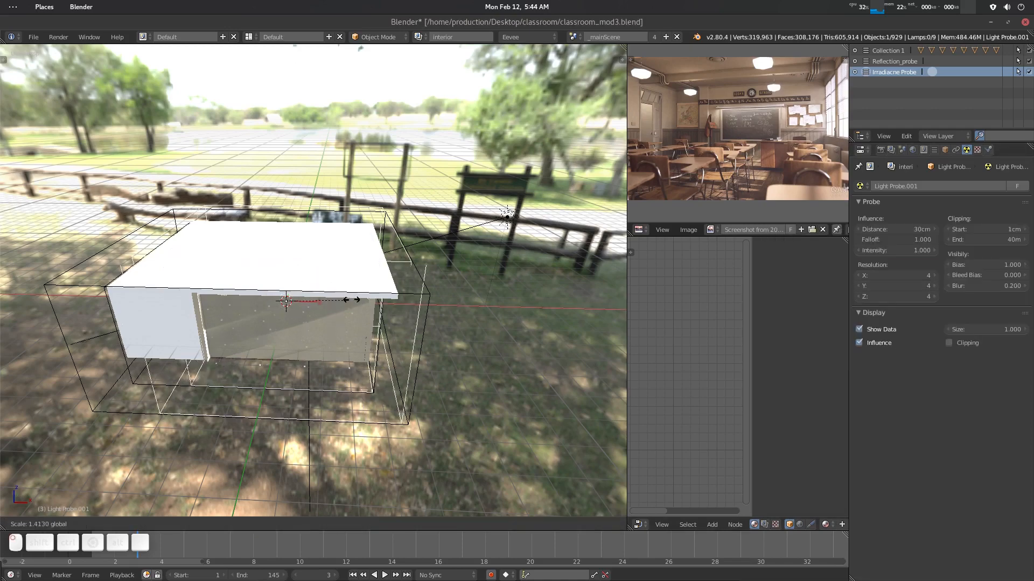
{"action": "left_click_drag", "start_coordinate": [362, 298], "coordinate": [363, 298]}
{"action": "middle_click_drag", "start_coordinate": [427, 323], "coordinate": [355, 348]}
{"action": "mouse_move", "coordinate": [325, 265]}
{"action": "left_mouse_down"}
{"action": "mouse_move", "coordinate": [340, 259]}
{"action": "mouse_move", "coordinate": [321, 268]}
{"action": "left_mouse_up"}
{"action": "left_click", "coordinate": [170, 525]}
{"action": "middle_click_drag", "start_coordinate": [362, 293], "coordinate": [422, 275]}
{"action": "left_click_drag", "start_coordinate": [333, 302], "coordinate": [313, 303]}
{"action": "middle_click_drag", "start_coordinate": [340, 311], "coordinate": [291, 286]}
{"action": "left_click_drag", "start_coordinate": [280, 253], "coordinate": [280, 246]}
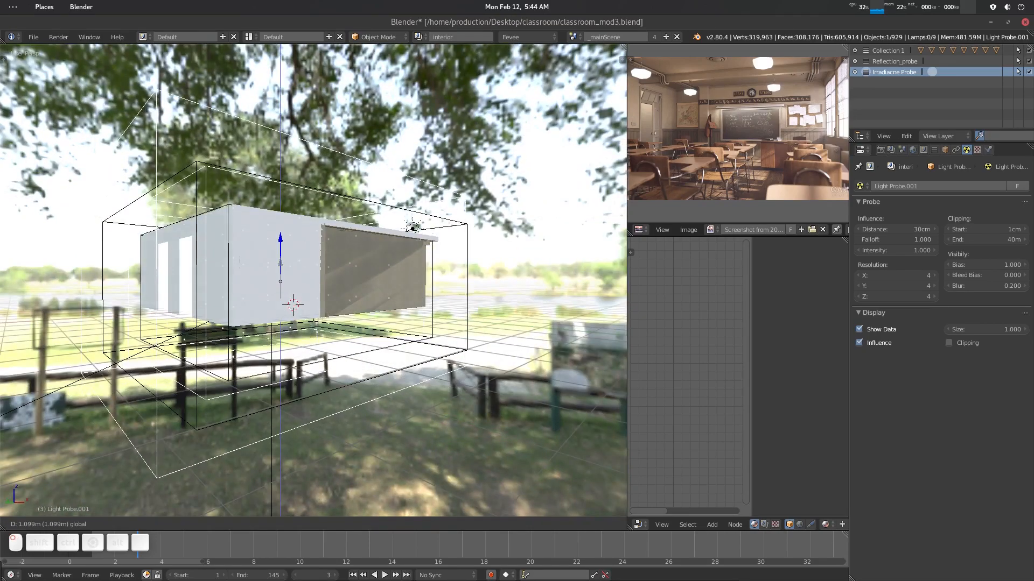
{"action": "middle_click_drag", "start_coordinate": [280, 245], "coordinate": [417, 342]}
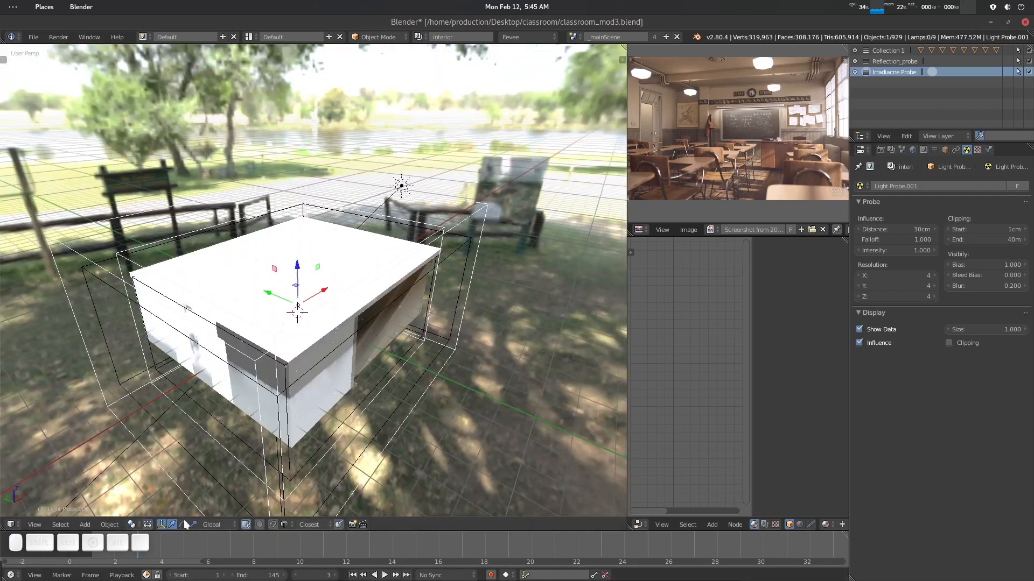
{"action": "mouse_move", "coordinate": [291, 267]}
{"action": "middle_mouse_down"}
{"action": "mouse_move", "coordinate": [295, 291]}
{"action": "mouse_move", "coordinate": [281, 281]}
{"action": "mouse_move", "coordinate": [311, 289]}
{"action": "mouse_move", "coordinate": [215, 486]}
{"action": "middle_mouse_up"}
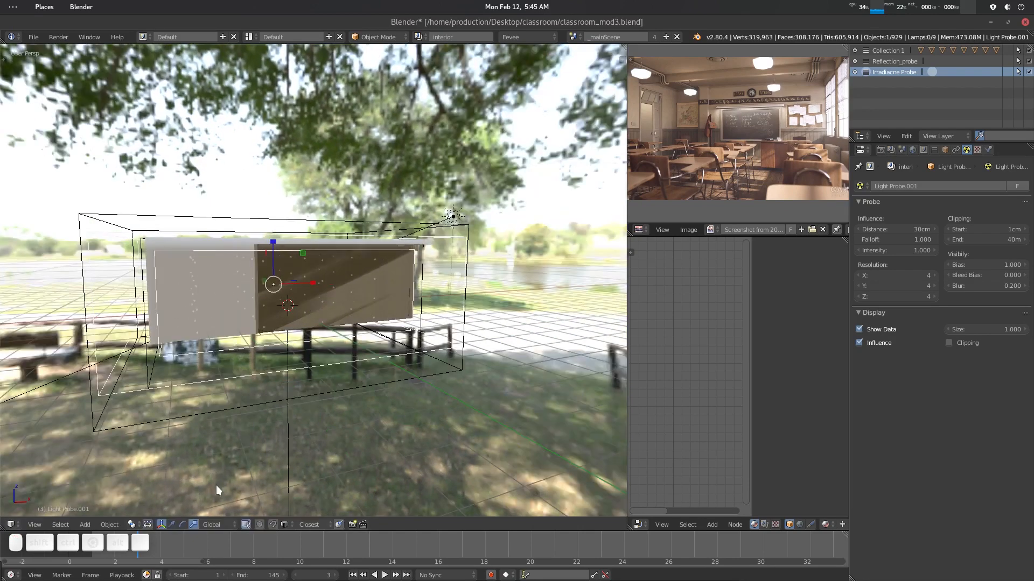
{"action": "left_click_drag", "start_coordinate": [272, 241], "coordinate": [272, 231]}
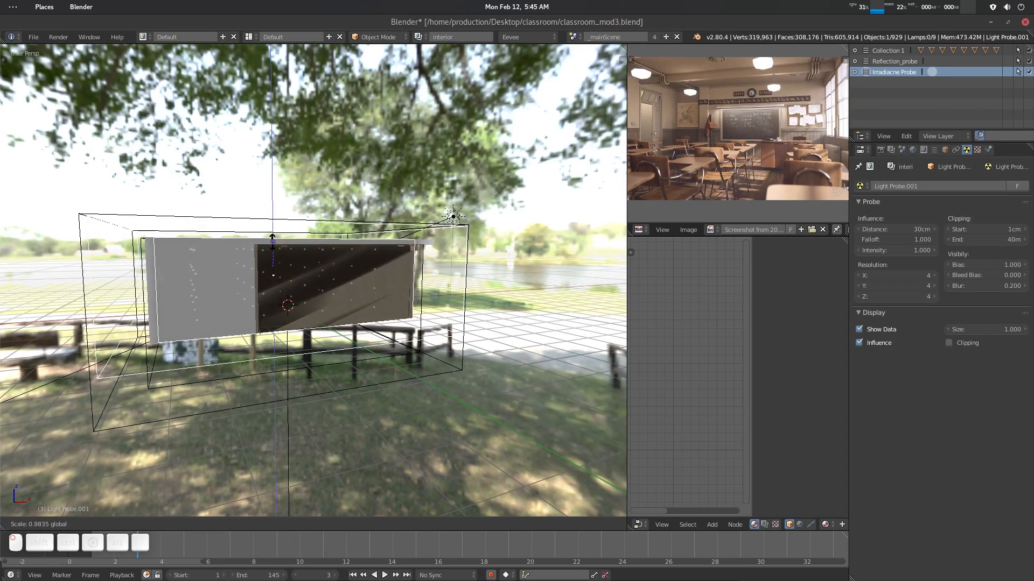
{"action": "key", "text": "s"}
{"action": "key", "text": "z"}
{"action": "left_click", "coordinate": [270, 241]}
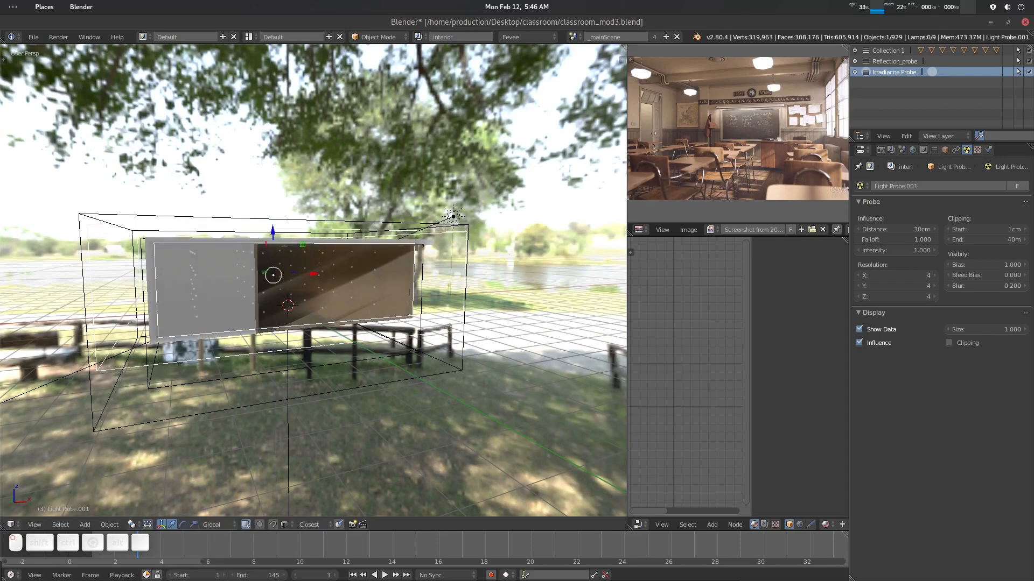
{"action": "middle_click_drag", "start_coordinate": [293, 269], "coordinate": [305, 271]}
{"action": "key", "text": "KP_0"}
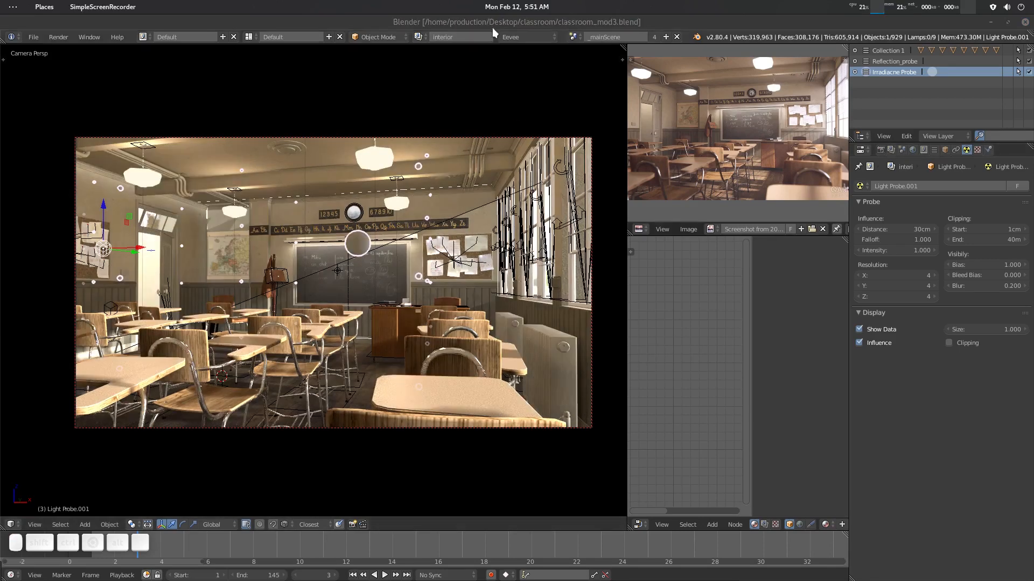
- Play back and scrub the animation to check the probe lighting in the camera view, returning to frame 1
{"action": "left_click", "coordinate": [493, 28]}
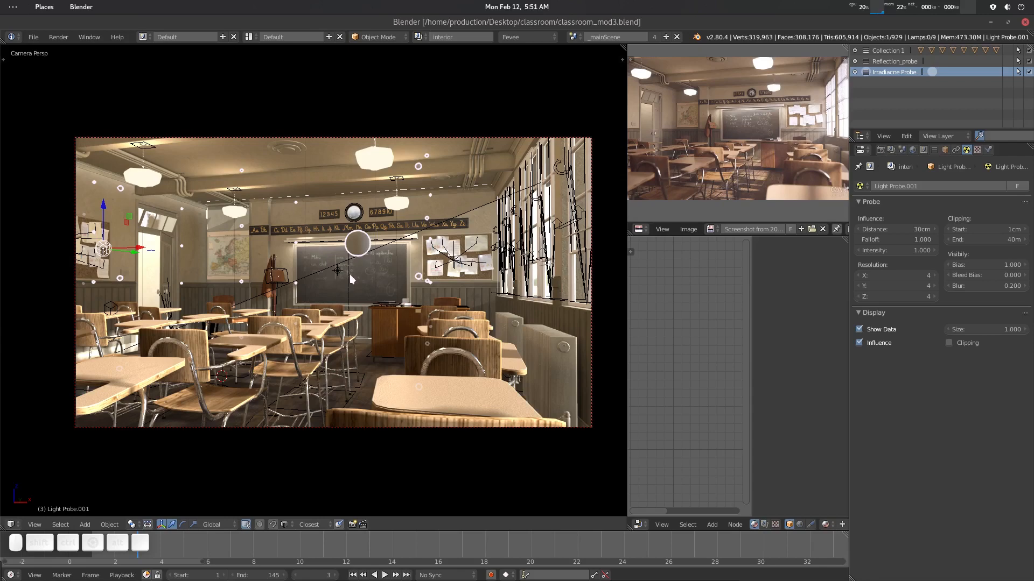
{"action": "key", "text": "a"}
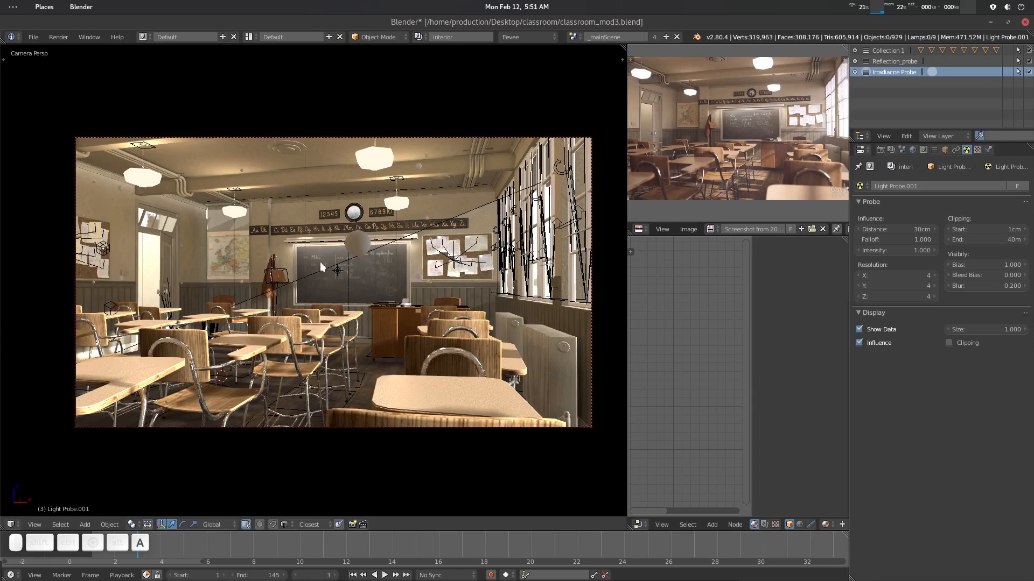
{"action": "scroll", "coordinate": [332, 375], "scroll_direction": "down", "scroll_amount": 1}
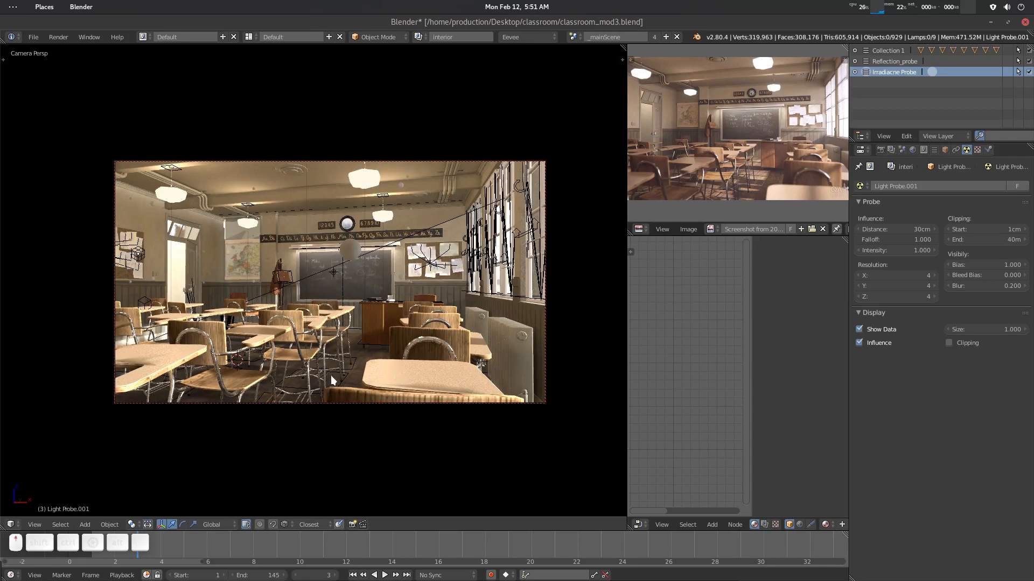
{"action": "scroll", "coordinate": [332, 380], "scroll_direction": "up", "scroll_amount": 1}
{"action": "key", "text": "space"}
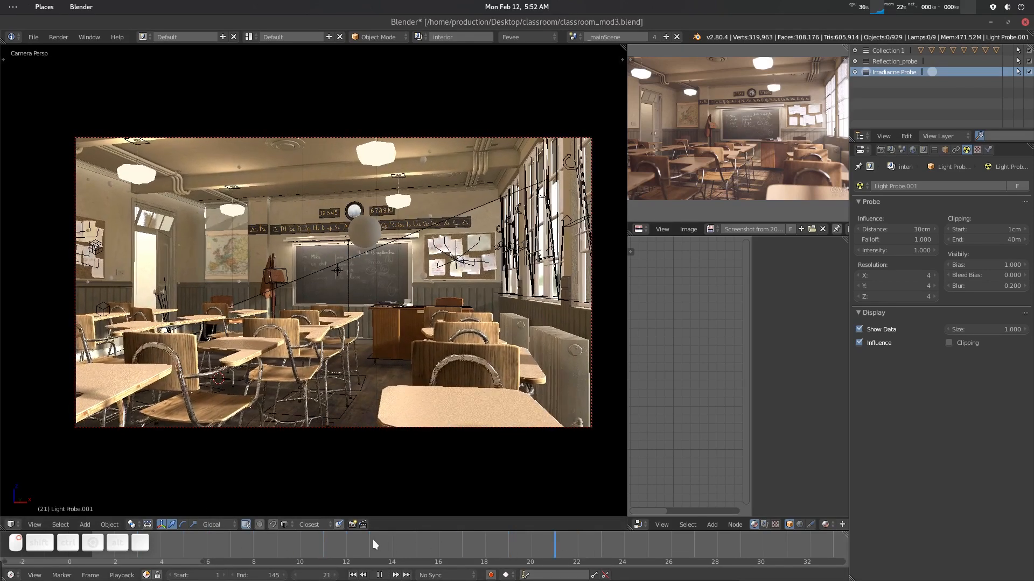
{"action": "right_click_drag", "start_coordinate": [372, 541], "coordinate": [222, 549]}
{"action": "left_click", "coordinate": [357, 245]}
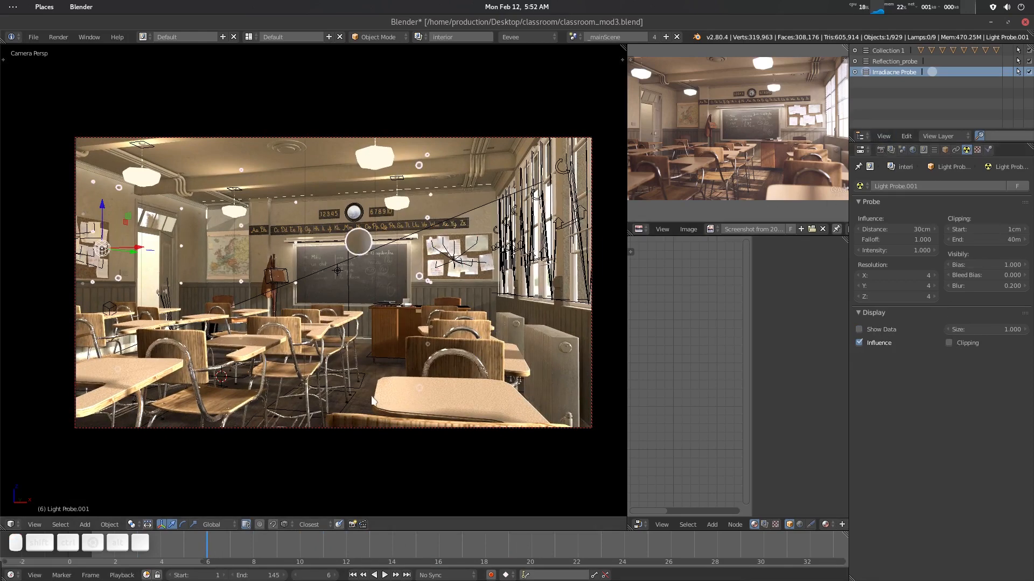
{"action": "key", "text": "space"}
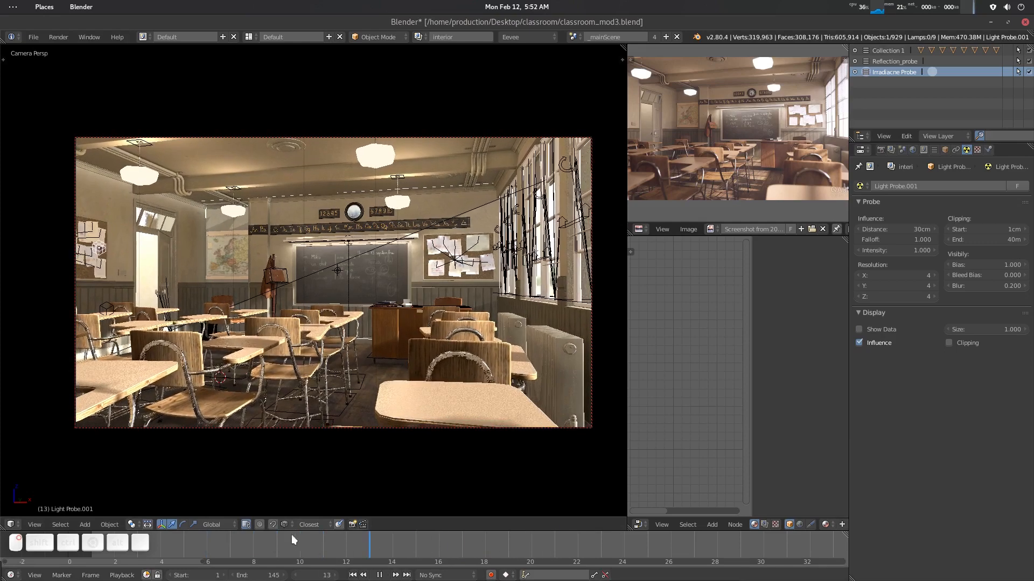
{"action": "right_click_drag", "start_coordinate": [292, 535], "coordinate": [95, 551]}
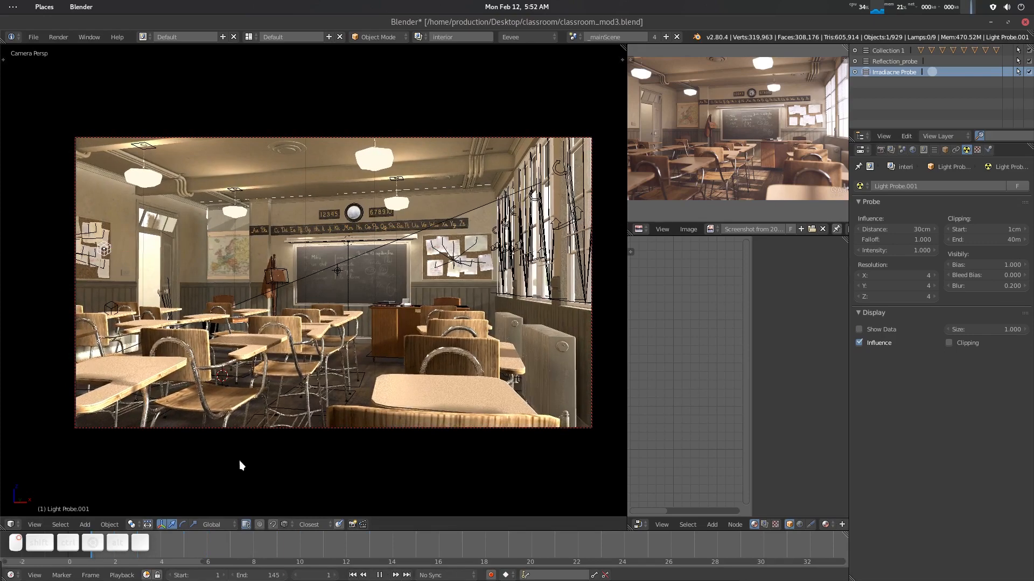
{"action": "key", "text": "space"}
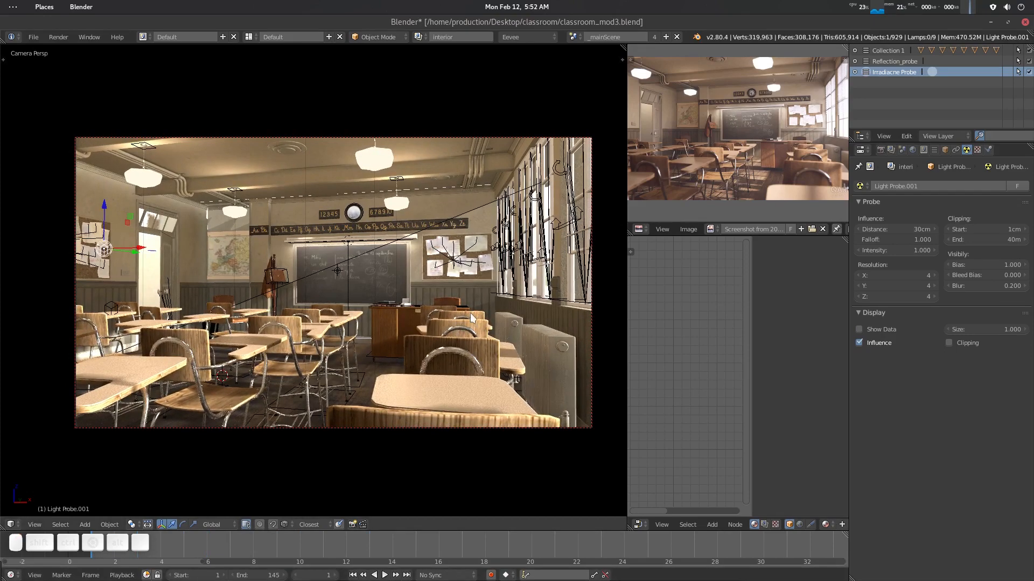
- Turn on Only Render display in the viewport sidebar
{"action": "key", "text": "n"}
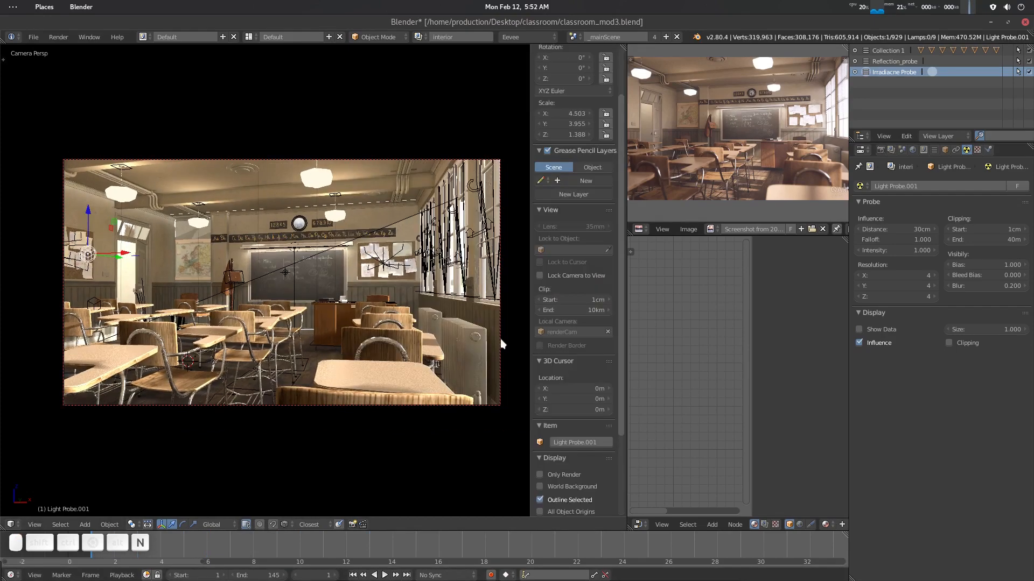
{"action": "left_click", "coordinate": [557, 472]}
{"action": "key", "text": "n"}
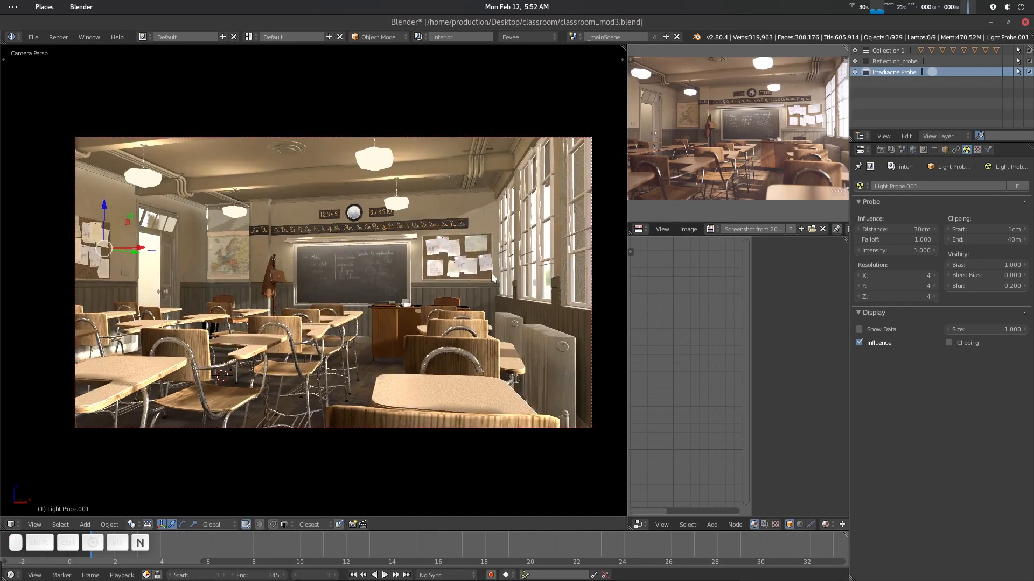
- Find the Sun lamp by filtering the outliner for sun, select it and trackball-rotate it to change the sunlight angle
{"action": "left_click", "coordinate": [997, 135]}
{"action": "type", "text": "sun"}
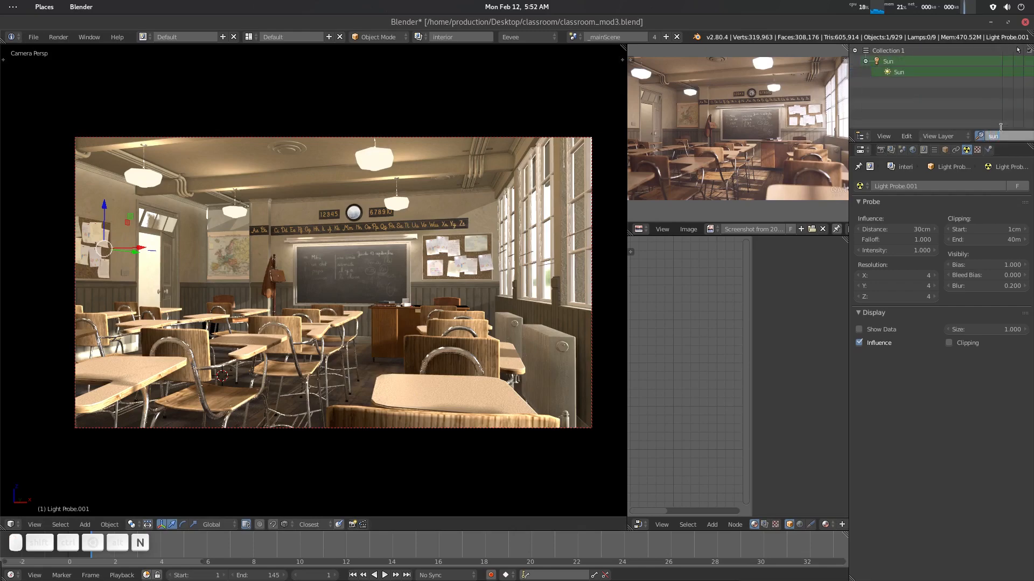
{"action": "left_click", "coordinate": [919, 73]}
{"action": "left_click", "coordinate": [916, 73]}
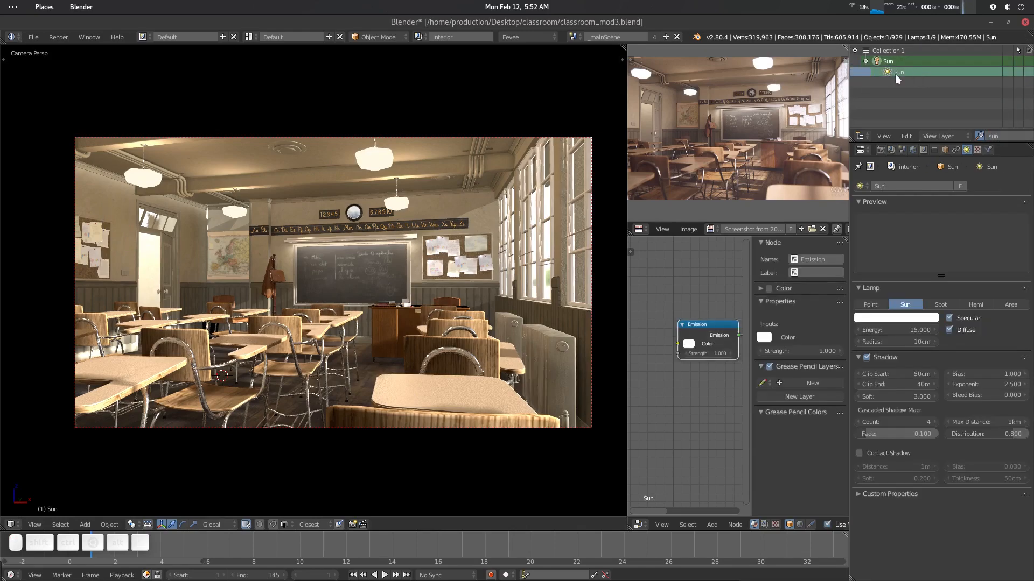
{"action": "left_click", "coordinate": [895, 62]}
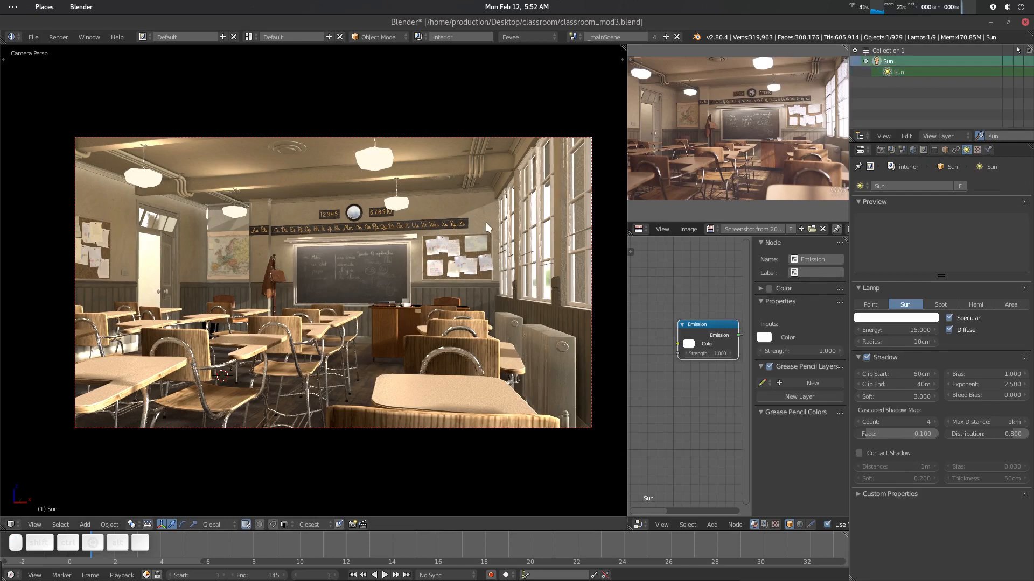
{"action": "key", "text": "r"}
{"action": "key", "text": "r"}
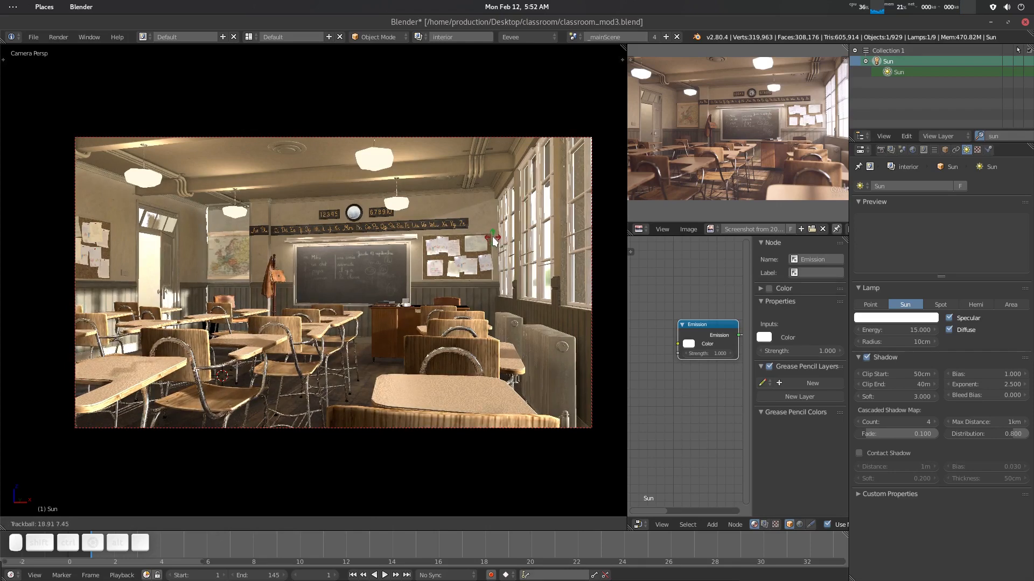
{"action": "left_click", "coordinate": [493, 237]}
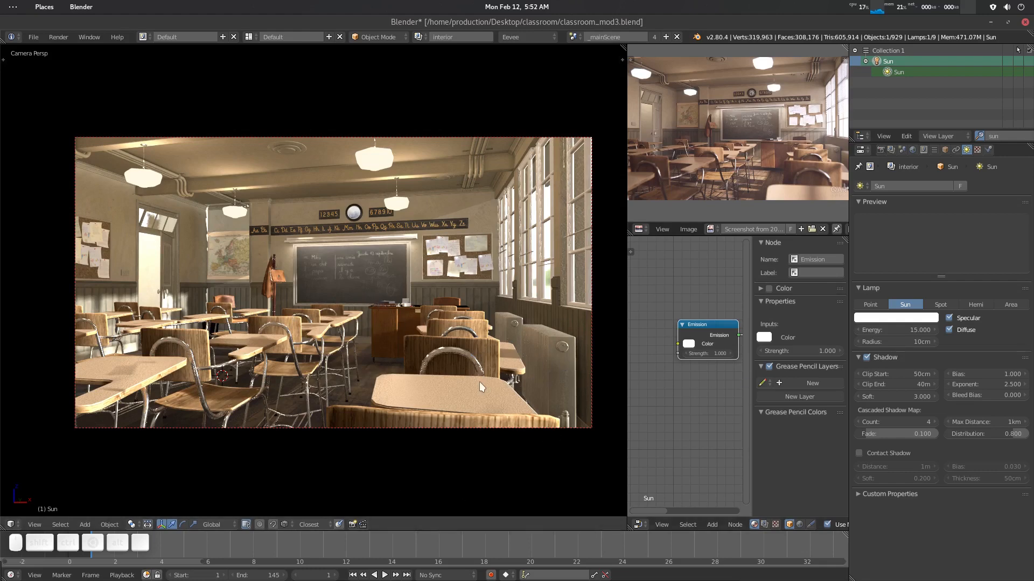
- In the render properties, collapse Screen Space Reflections and enable and expand Depth of Field
{"action": "left_click", "coordinate": [881, 150]}
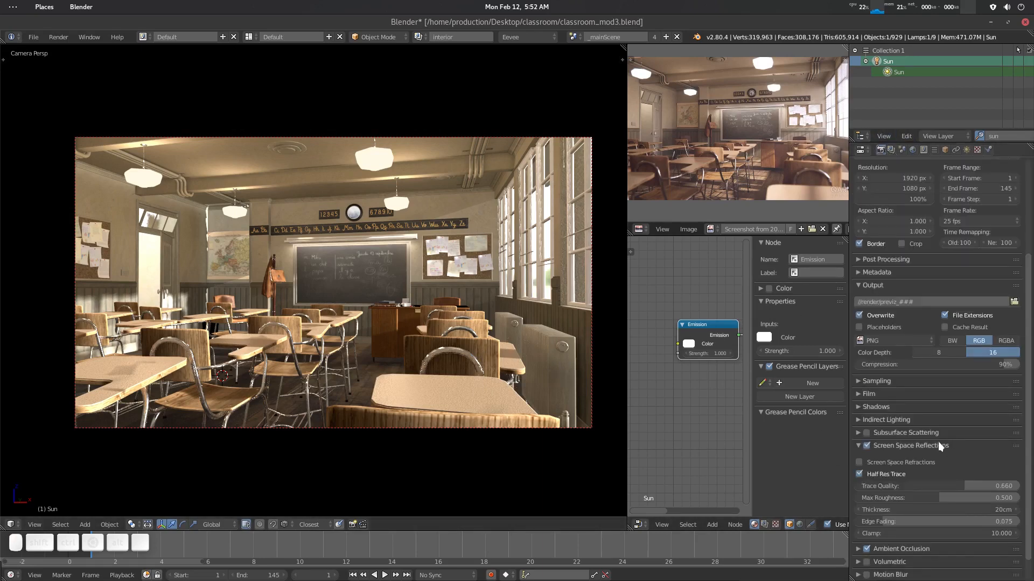
{"action": "scroll", "coordinate": [913, 460], "scroll_direction": "down", "scroll_amount": 1}
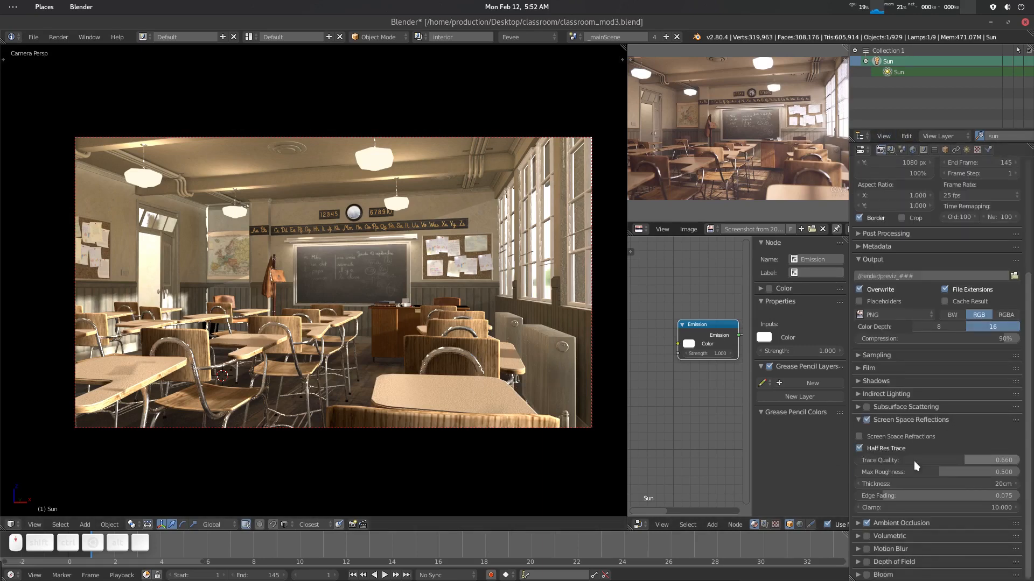
{"action": "left_click", "coordinate": [857, 420]}
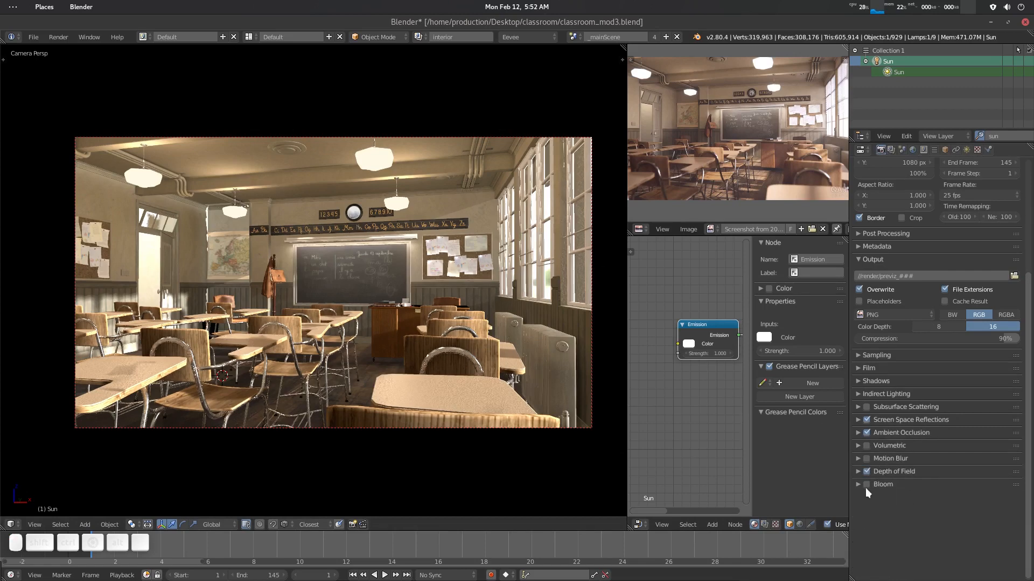
{"action": "left_click", "coordinate": [866, 471]}
{"action": "left_click", "coordinate": [860, 470]}
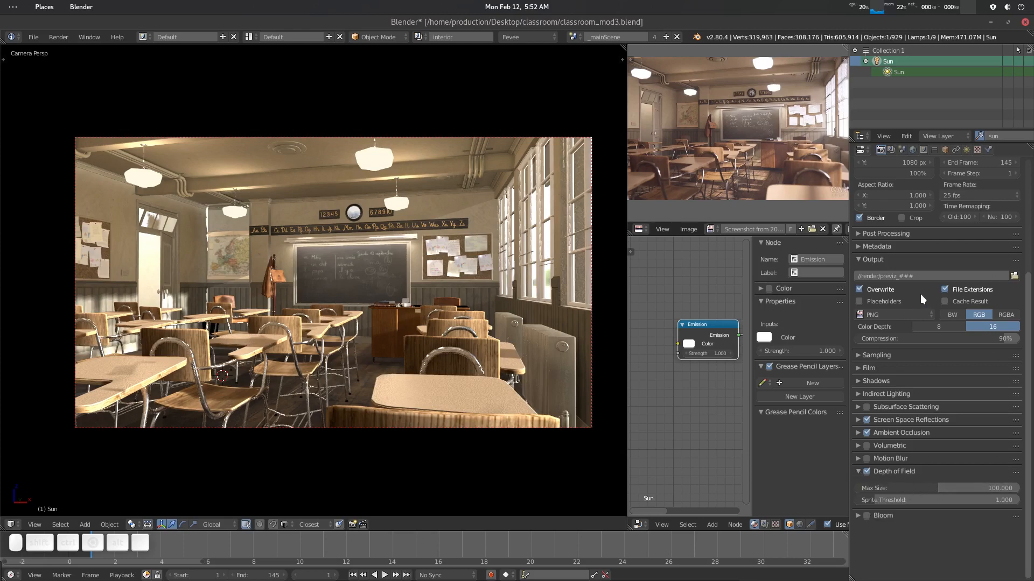
- Filter the outliner for camera, select the renderCam camera data and open its camera properties
{"action": "left_click", "coordinate": [992, 136]}
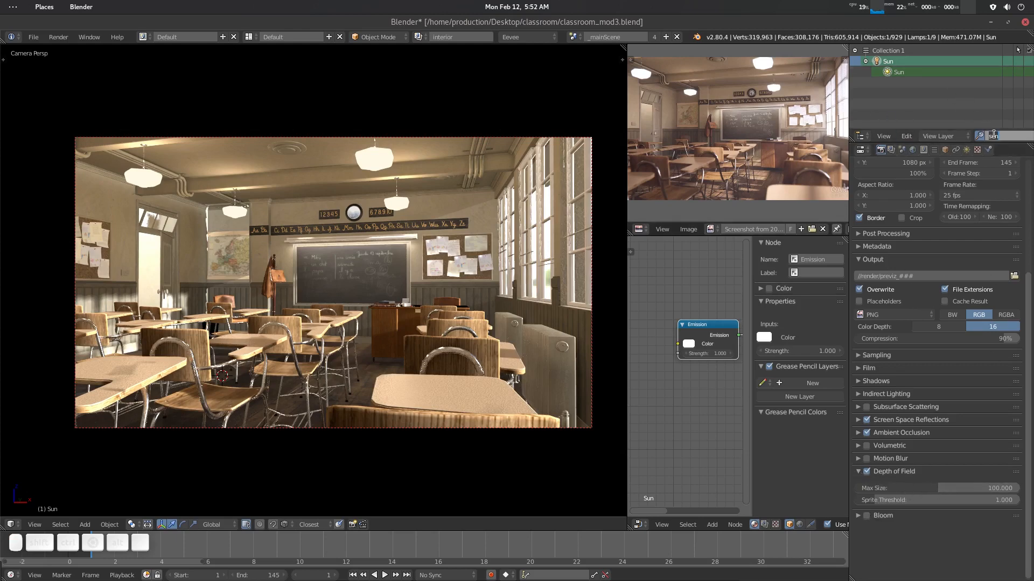
{"action": "type", "text": "camer"}
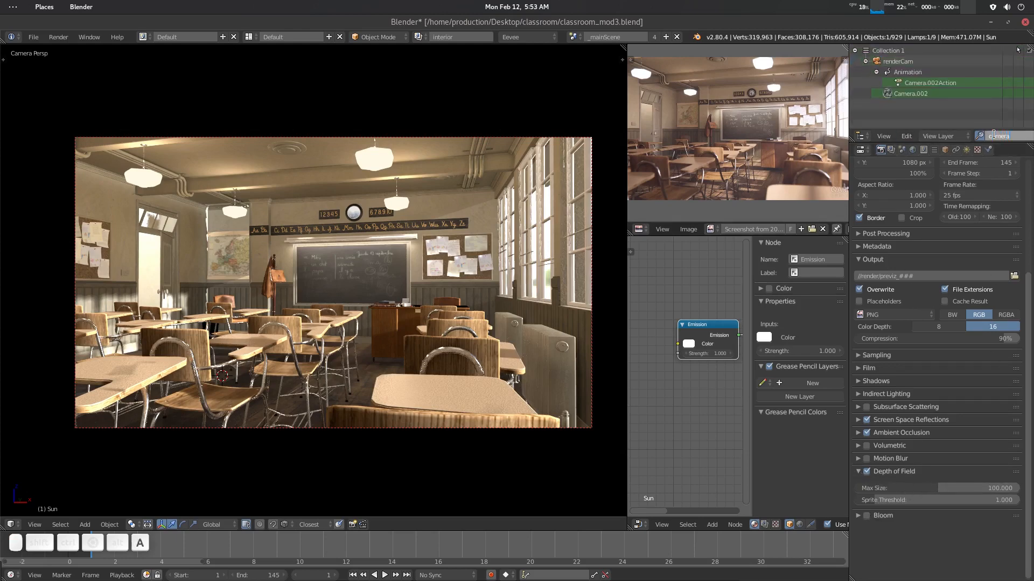
{"action": "type", "text": "a"}
{"action": "key", "text": "Return"}
{"action": "left_click", "coordinate": [933, 93]}
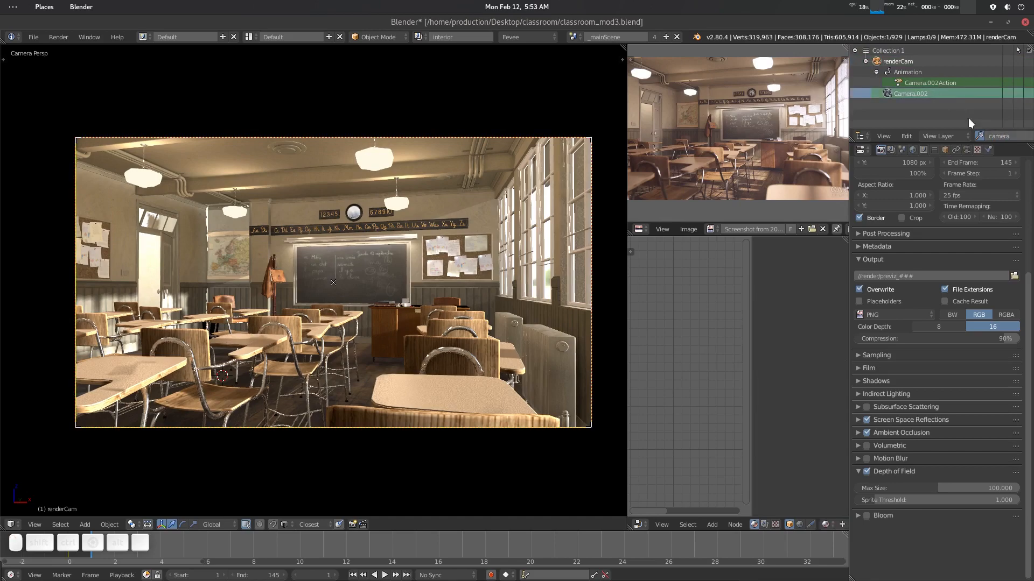
{"action": "left_click", "coordinate": [964, 150]}
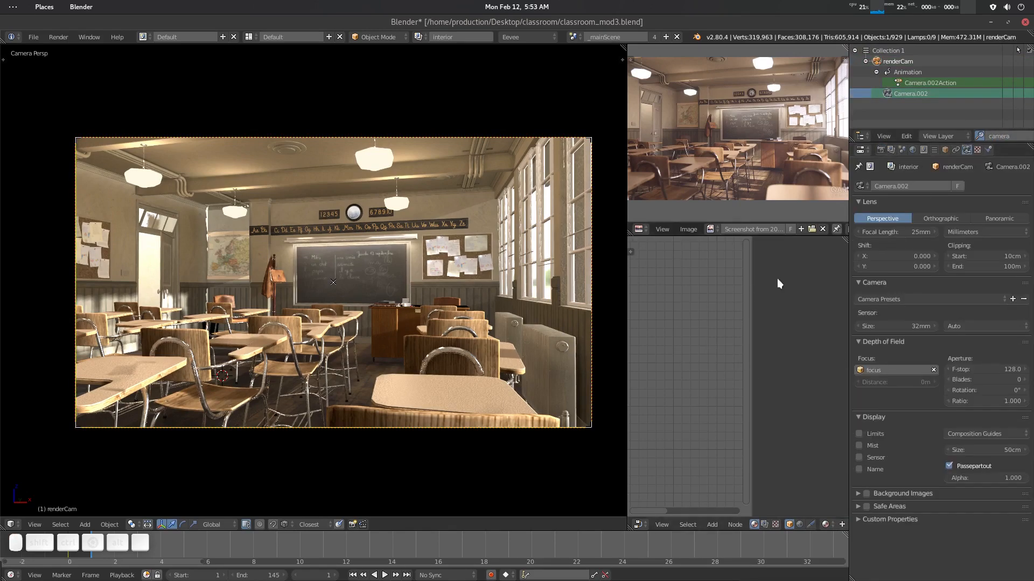
- Merge the node editor into the reference image area to enlarge the reference render
{"action": "left_click_drag", "start_coordinate": [843, 239], "coordinate": [840, 272]}
{"action": "left_click_drag", "start_coordinate": [633, 253], "coordinate": [667, 337]}
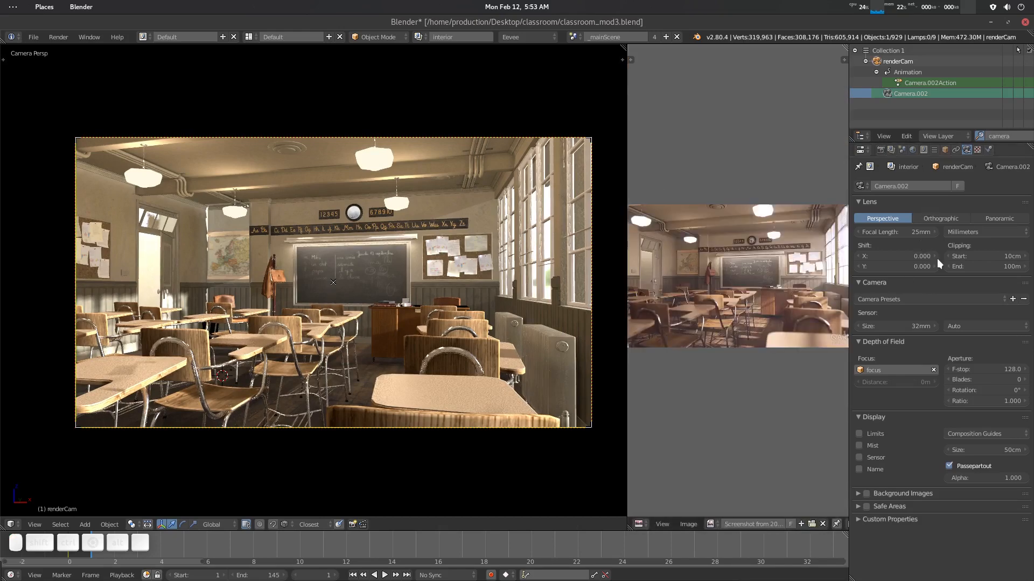
- Set the camera's depth of field F-stop to 0.2
{"action": "left_click", "coordinate": [877, 369]}
{"action": "left_click", "coordinate": [995, 367]}
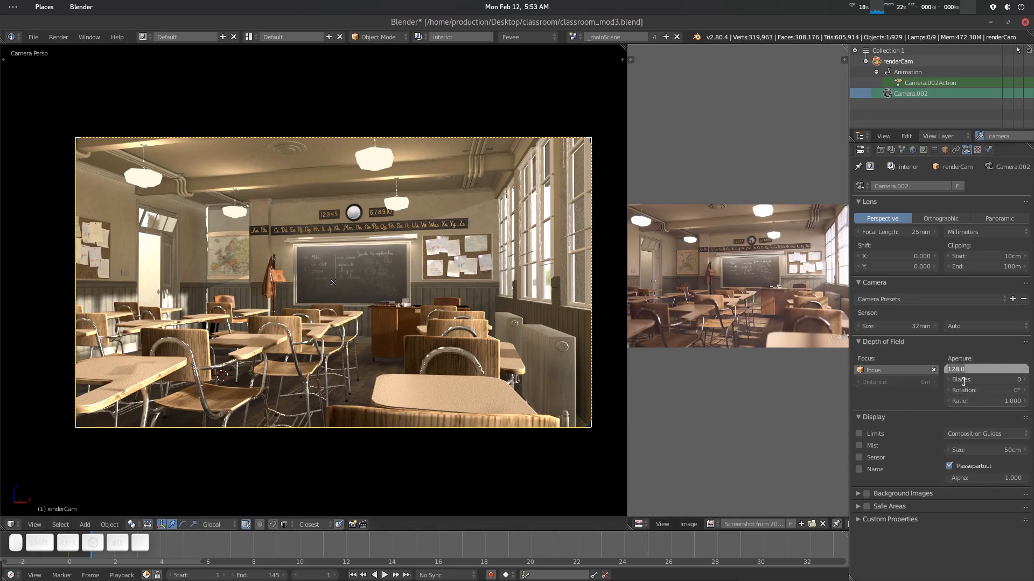
{"action": "type", "text": ".2"}
{"action": "key", "text": "Return"}
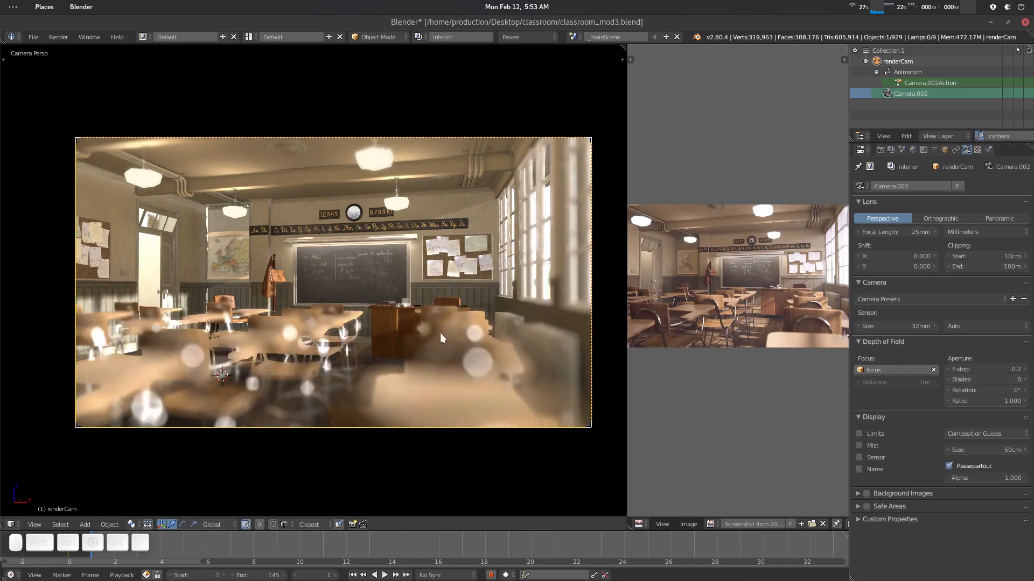
- Set the camera's F-stop to 1.8
{"action": "double_click", "coordinate": [980, 368]}
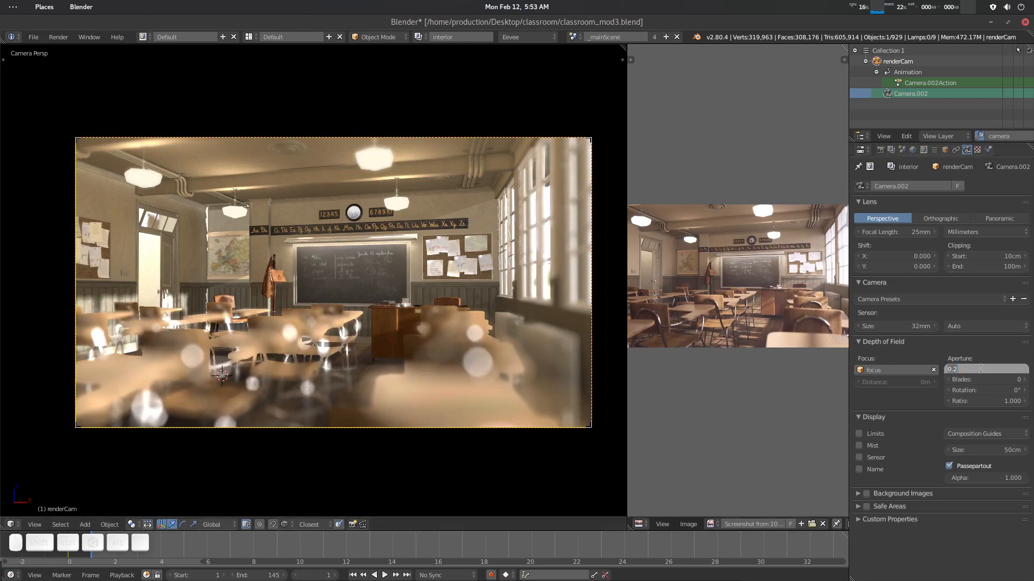
{"action": "type", "text": "1.8"}
{"action": "key", "text": "Return"}
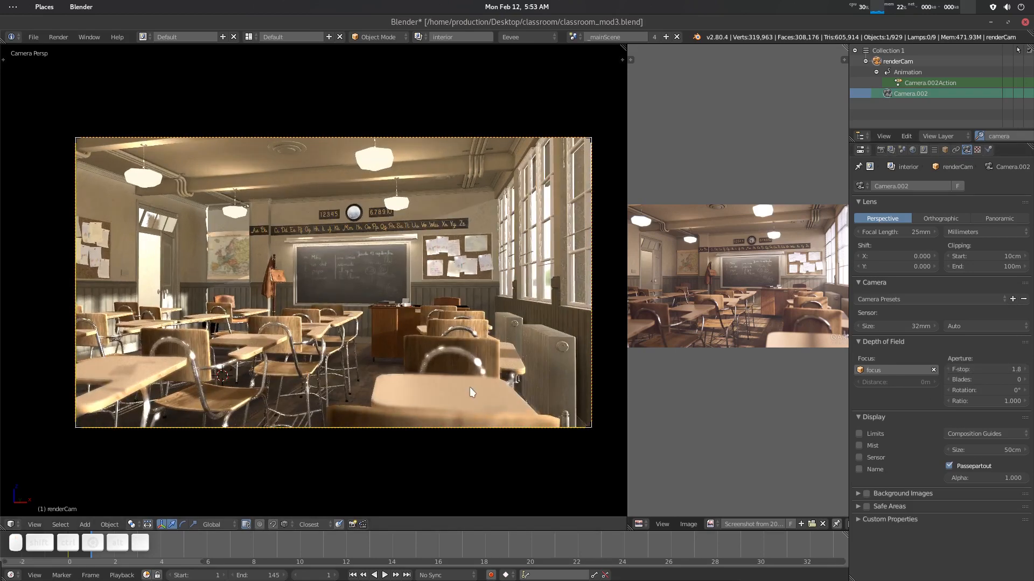
- Set the camera's F-stop to 2
{"action": "double_click", "coordinate": [971, 368]}
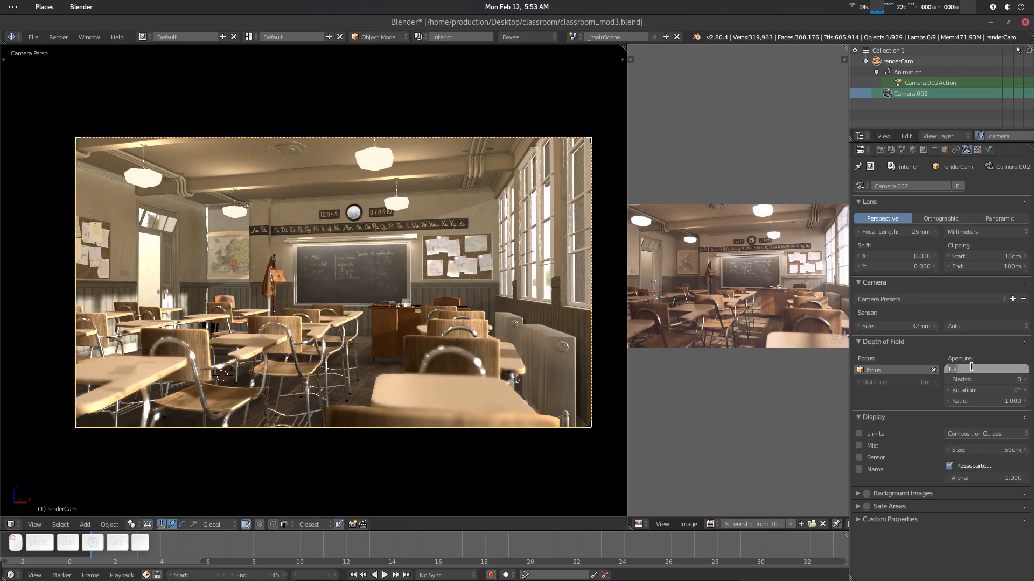
{"action": "type", "text": "2"}
{"action": "key", "text": "Return"}
{"action": "scroll", "coordinate": [442, 352], "scroll_direction": "down", "scroll_amount": 2}
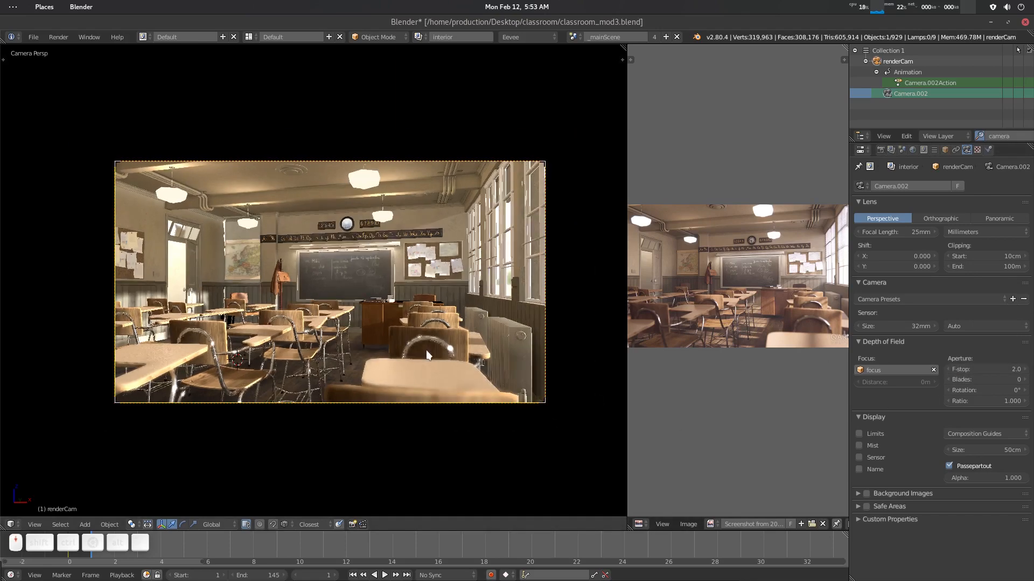
{"action": "scroll", "coordinate": [433, 355], "scroll_direction": "up", "scroll_amount": 2}
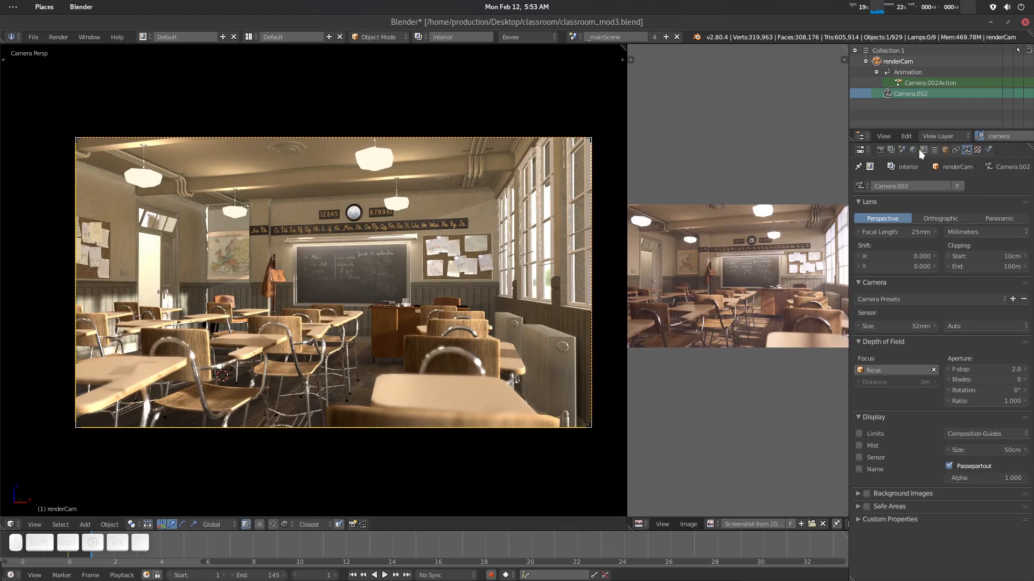
- Back in the render properties, collapse Depth of Field and enable and expand Bloom
{"action": "left_click", "coordinate": [884, 150]}
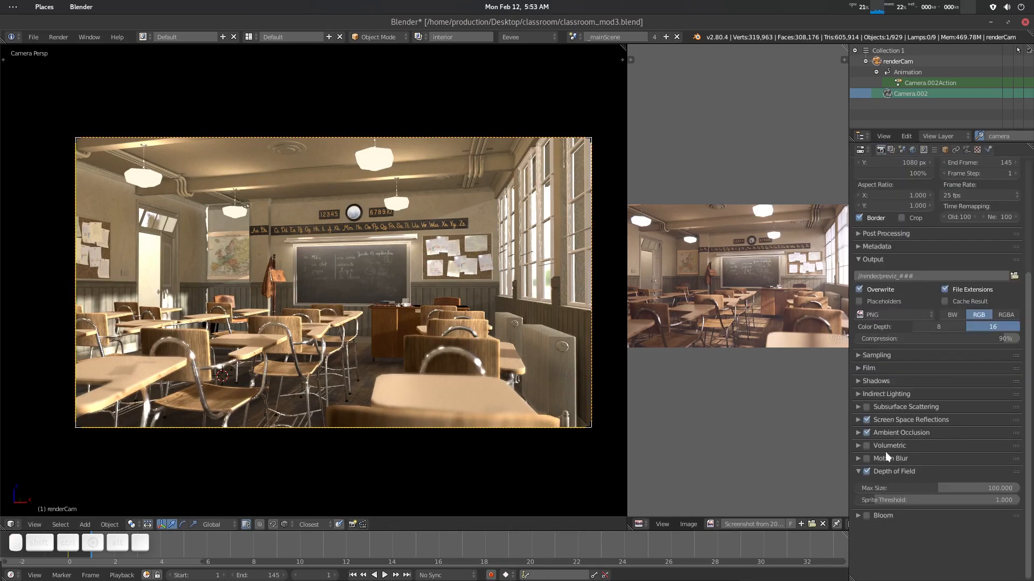
{"action": "left_click", "coordinate": [860, 471]}
{"action": "left_click", "coordinate": [865, 484]}
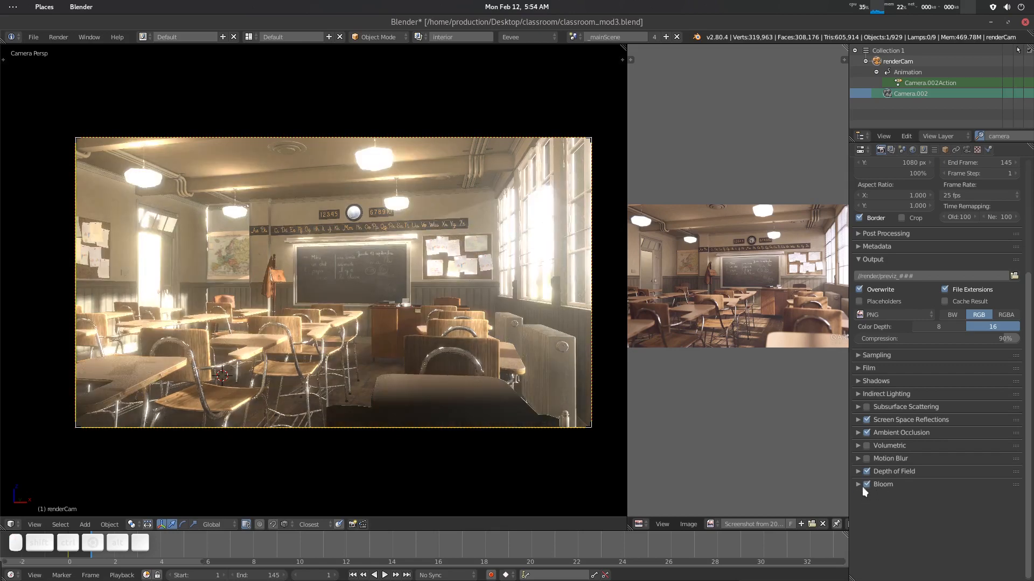
{"action": "left_click", "coordinate": [857, 484]}
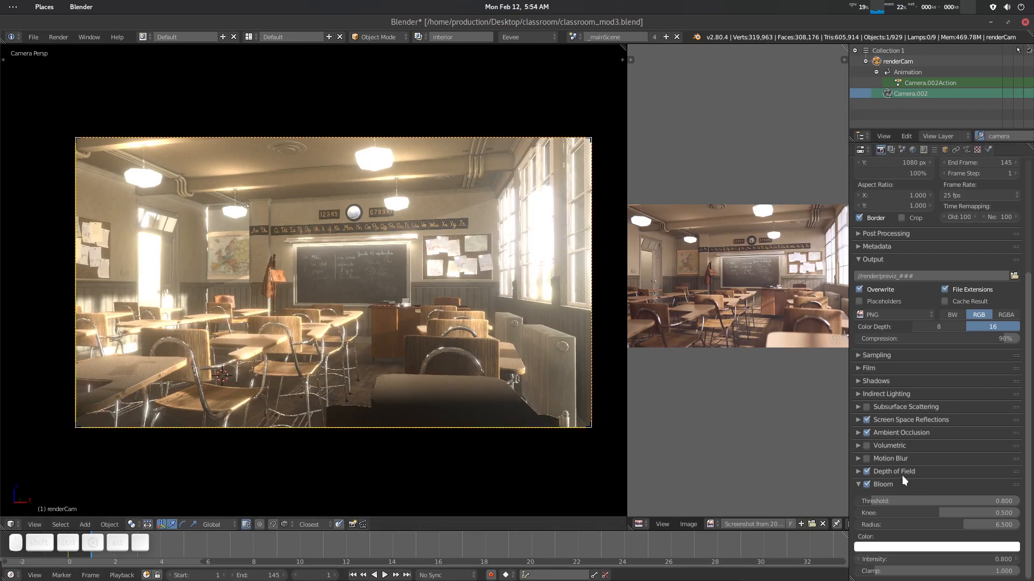
- Toggle Depth of Field off and back on to compare the viewport render
{"action": "left_click", "coordinate": [868, 470]}
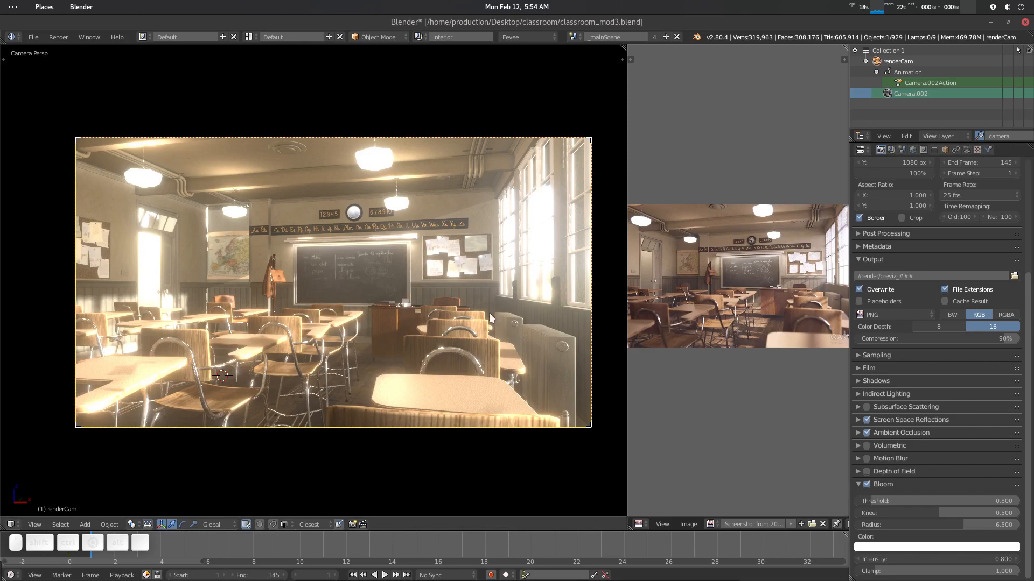
{"action": "left_click", "coordinate": [903, 472]}
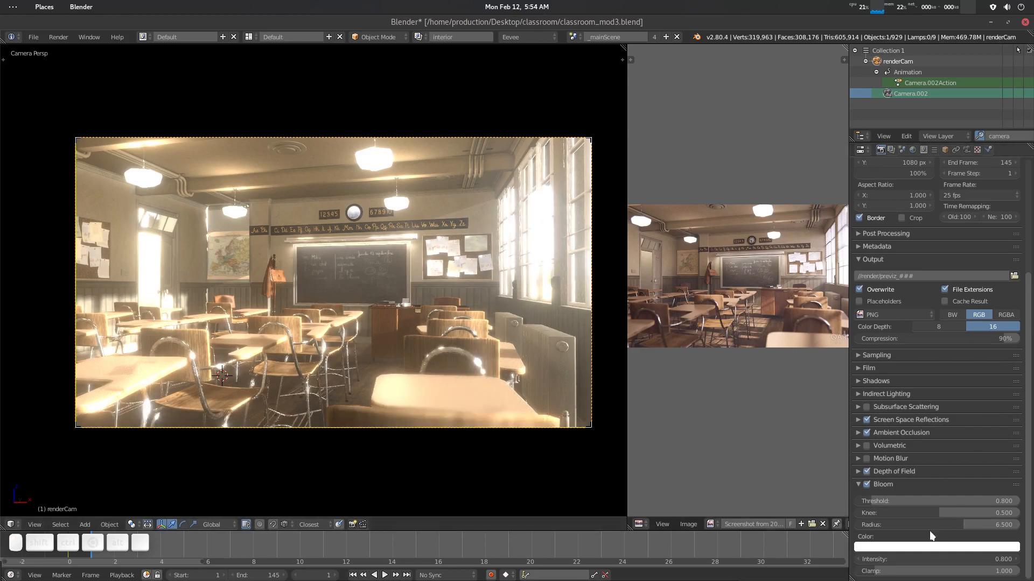
- Raise the Bloom threshold to about 1.17 and the clamp to about 3.03, zooming into the reference image to compare
{"action": "left_click", "coordinate": [868, 501]}
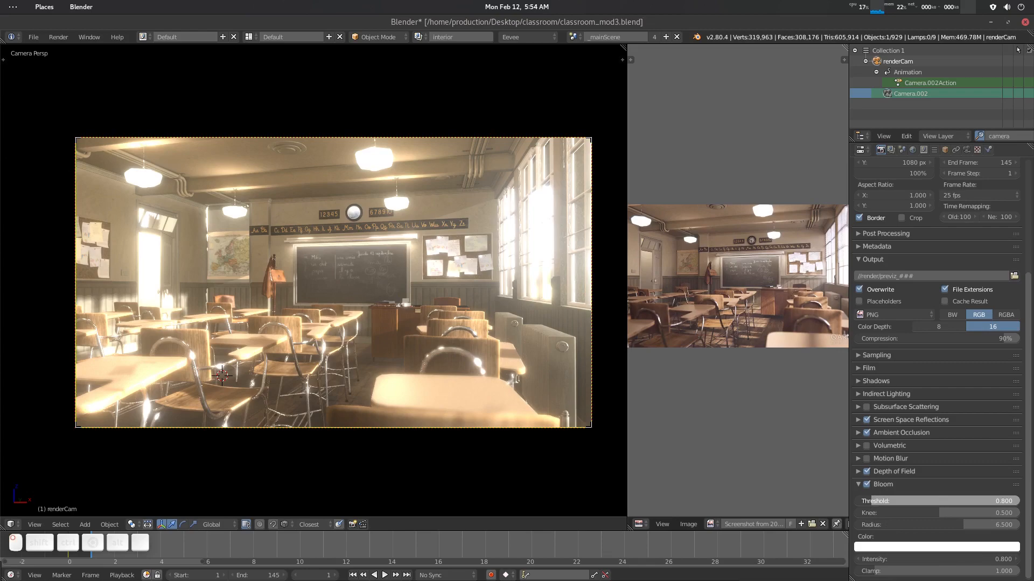
{"action": "left_click_drag", "start_coordinate": [868, 500], "coordinate": [883, 500]}
{"action": "scroll", "coordinate": [814, 274], "scroll_direction": "up", "scroll_amount": 3}
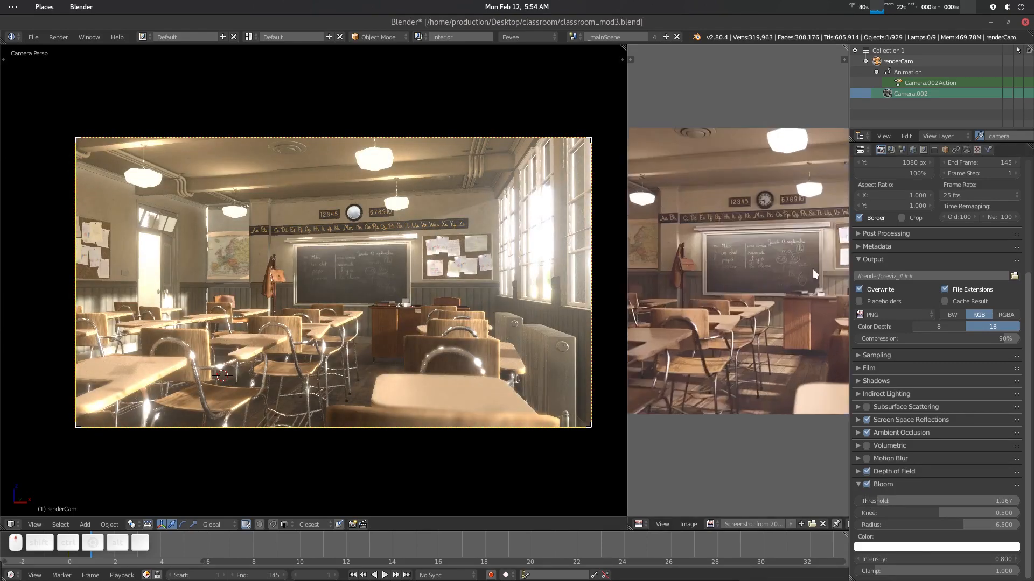
{"action": "middle_click_drag", "start_coordinate": [814, 274], "coordinate": [658, 304]}
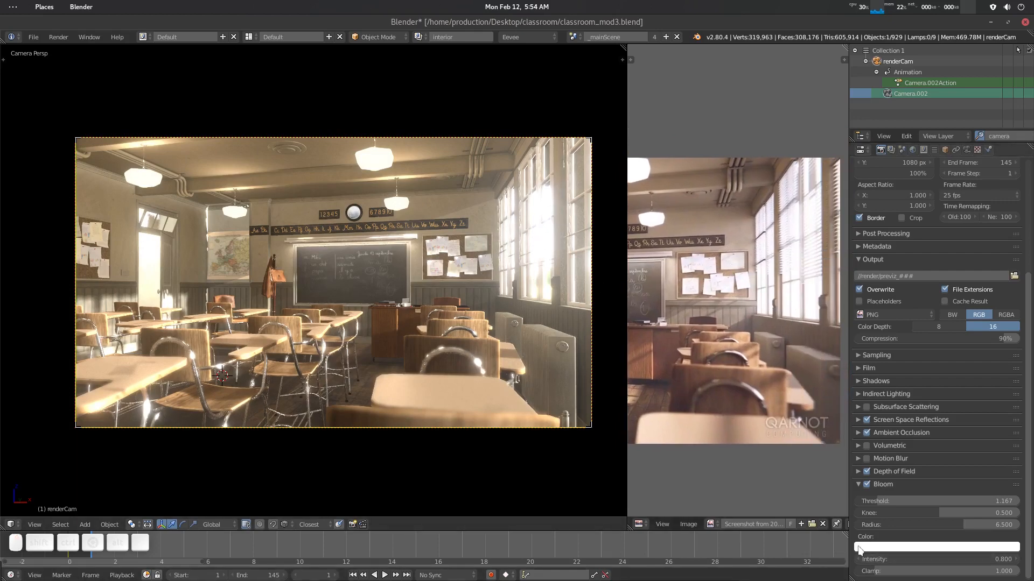
{"action": "left_click_drag", "start_coordinate": [873, 575], "coordinate": [909, 572]}
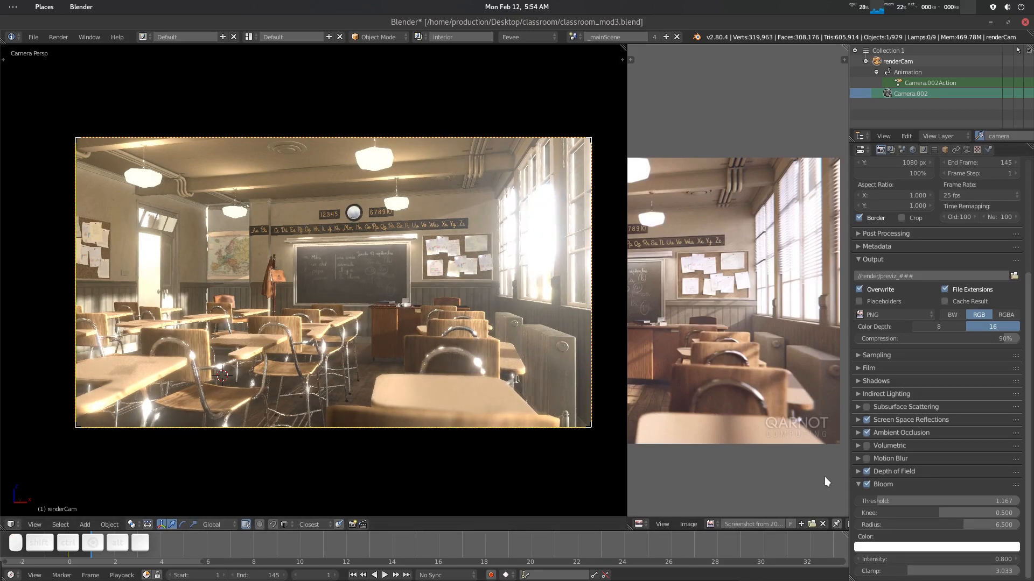
- Tune Bloom to a threshold of about 1.97, radius about 6.13 and clamp about 1.93
{"action": "left_click_drag", "start_coordinate": [875, 502], "coordinate": [891, 501]}
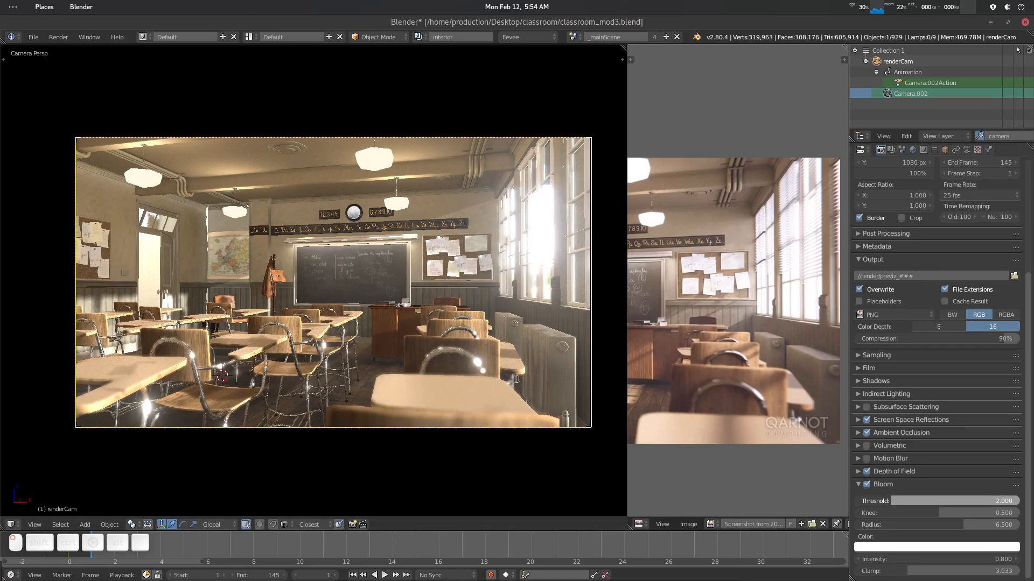
{"action": "left_click_drag", "start_coordinate": [888, 500], "coordinate": [887, 501]}
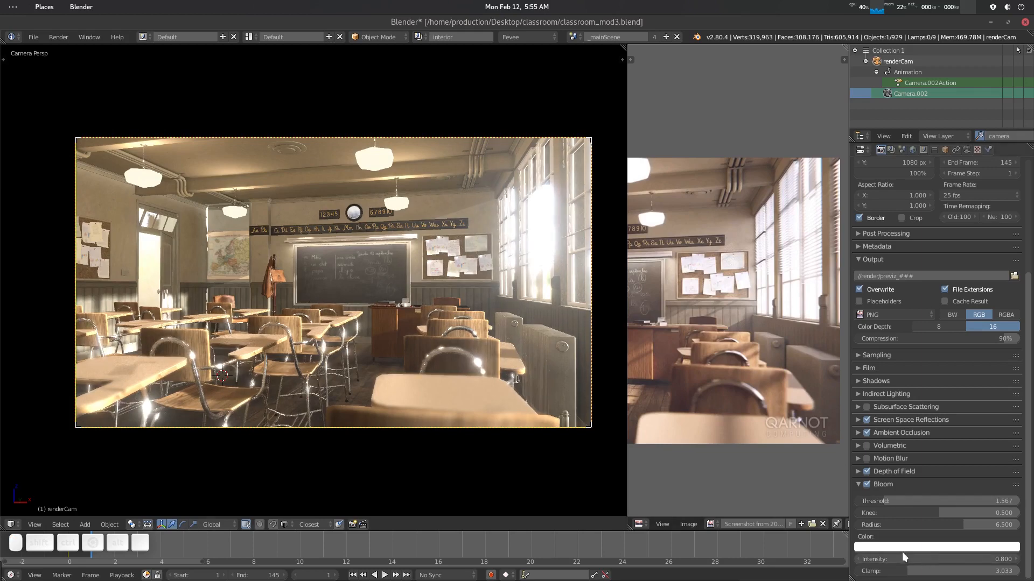
{"action": "mouse_move", "coordinate": [942, 525]}
{"action": "left_mouse_down"}
{"action": "mouse_move", "coordinate": [871, 525]}
{"action": "mouse_move", "coordinate": [927, 525]}
{"action": "left_mouse_up"}
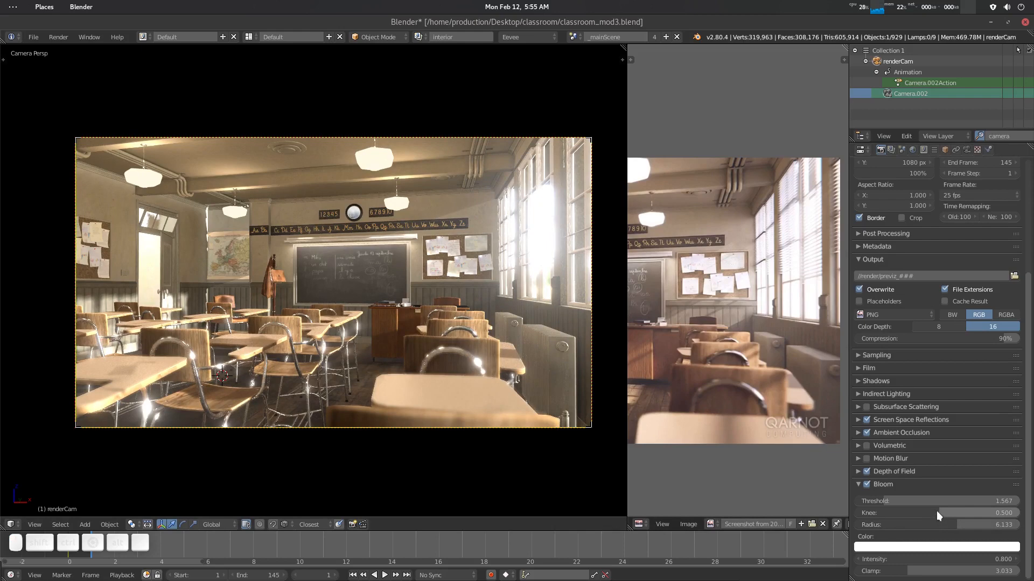
{"action": "mouse_move", "coordinate": [902, 572]}
{"action": "left_mouse_down"}
{"action": "mouse_move", "coordinate": [875, 573]}
{"action": "mouse_move", "coordinate": [888, 573]}
{"action": "left_mouse_up"}
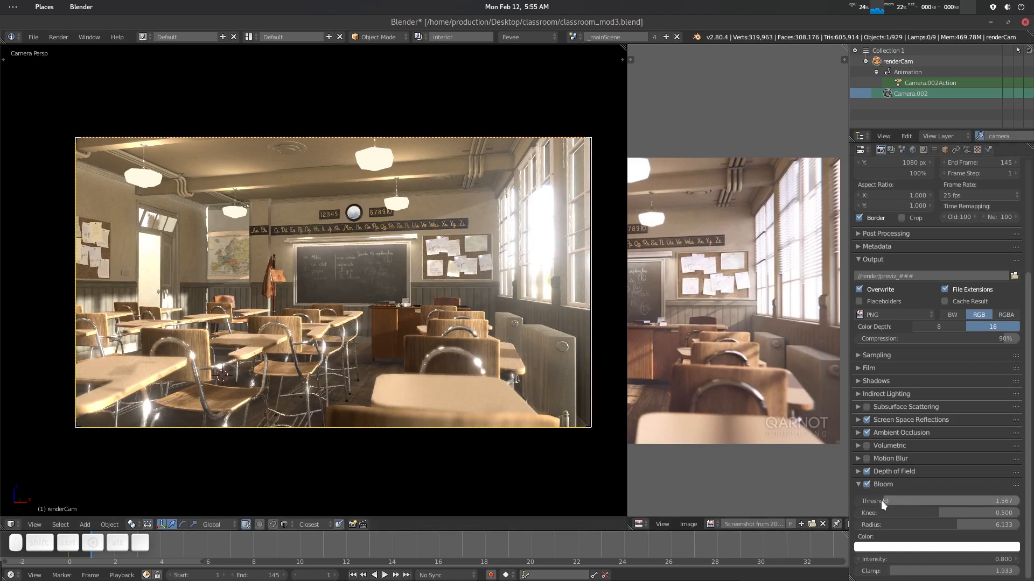
{"action": "mouse_move", "coordinate": [881, 500]}
{"action": "left_mouse_down"}
{"action": "mouse_move", "coordinate": [872, 499]}
{"action": "mouse_move", "coordinate": [889, 500]}
{"action": "left_mouse_up"}
- Widen the reference image area to compare it side by side with the viewport
{"action": "scroll", "coordinate": [363, 334], "scroll_direction": "down", "scroll_amount": 2}
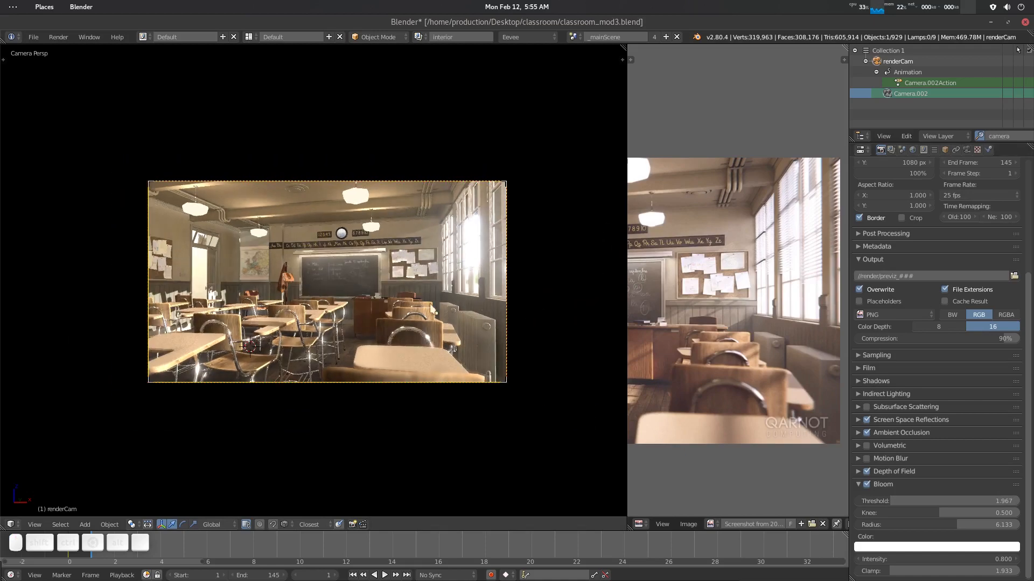
{"action": "scroll", "coordinate": [465, 304], "scroll_direction": "up", "scroll_amount": 2}
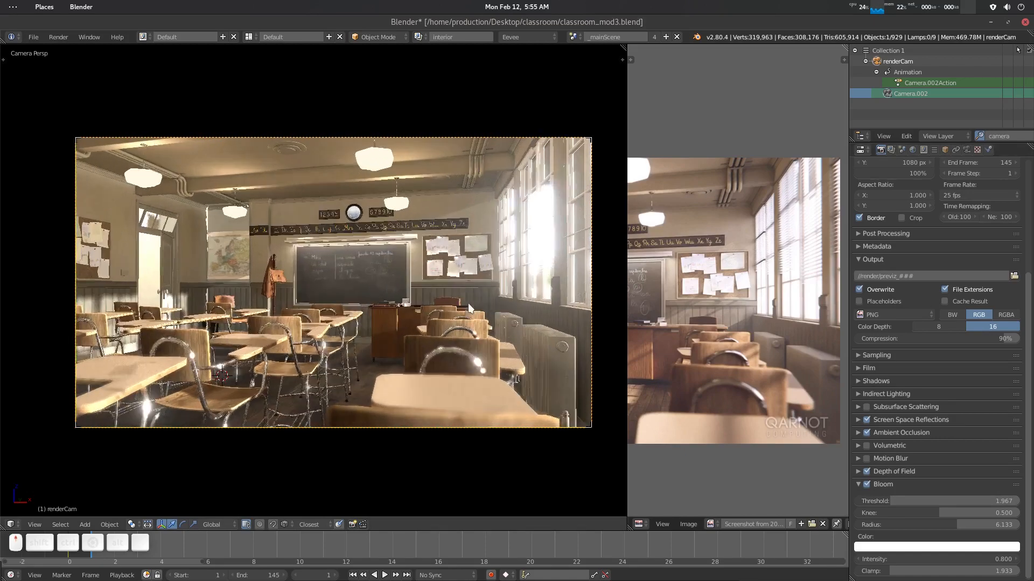
{"action": "left_click_drag", "start_coordinate": [626, 290], "coordinate": [541, 289]}
{"action": "scroll", "coordinate": [667, 329], "scroll_direction": "down", "scroll_amount": 3}
{"action": "scroll", "coordinate": [676, 324], "scroll_direction": "up", "scroll_amount": 5}
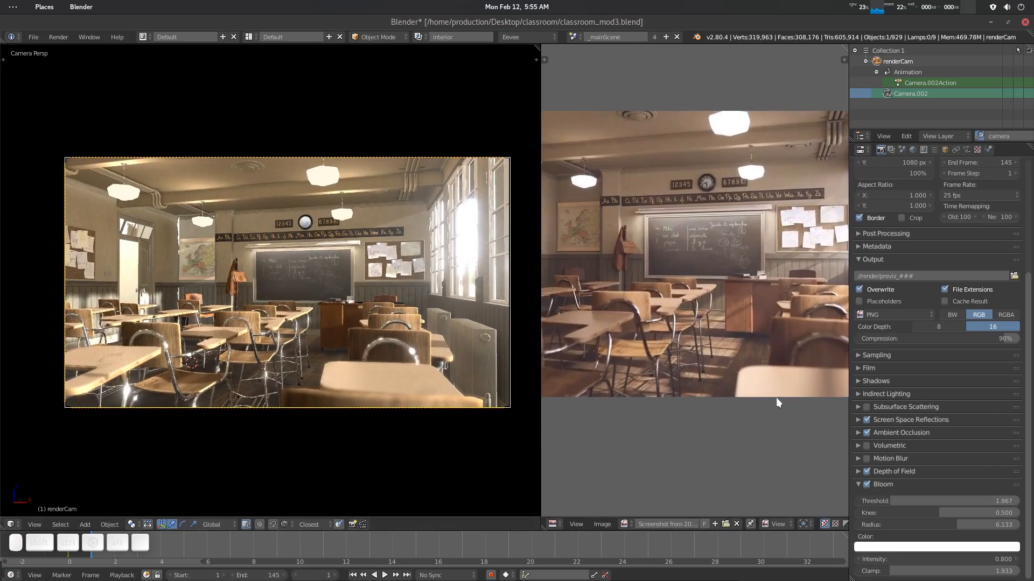
{"action": "left_click", "coordinate": [888, 572]}
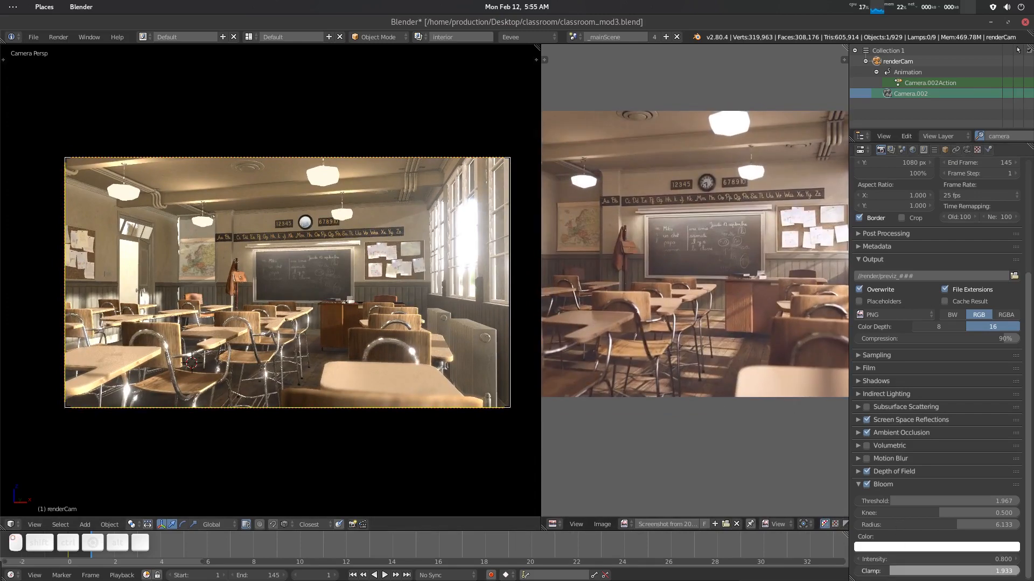
{"action": "left_click_drag", "start_coordinate": [888, 572], "coordinate": [880, 572]}
{"action": "key", "text": "Escape"}
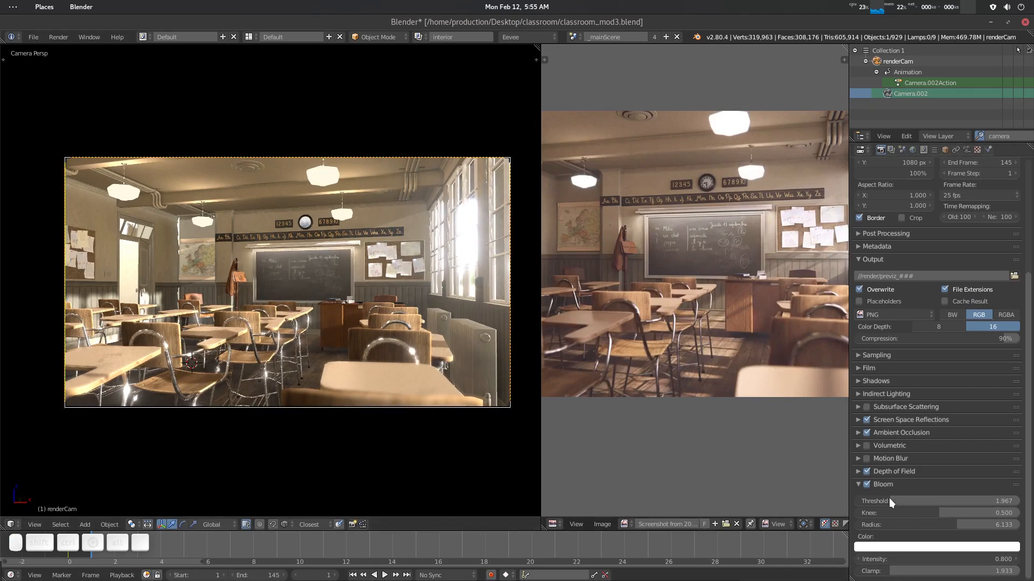
- Lower the Bloom threshold slightly
{"action": "left_click_drag", "start_coordinate": [890, 501], "coordinate": [878, 500]}
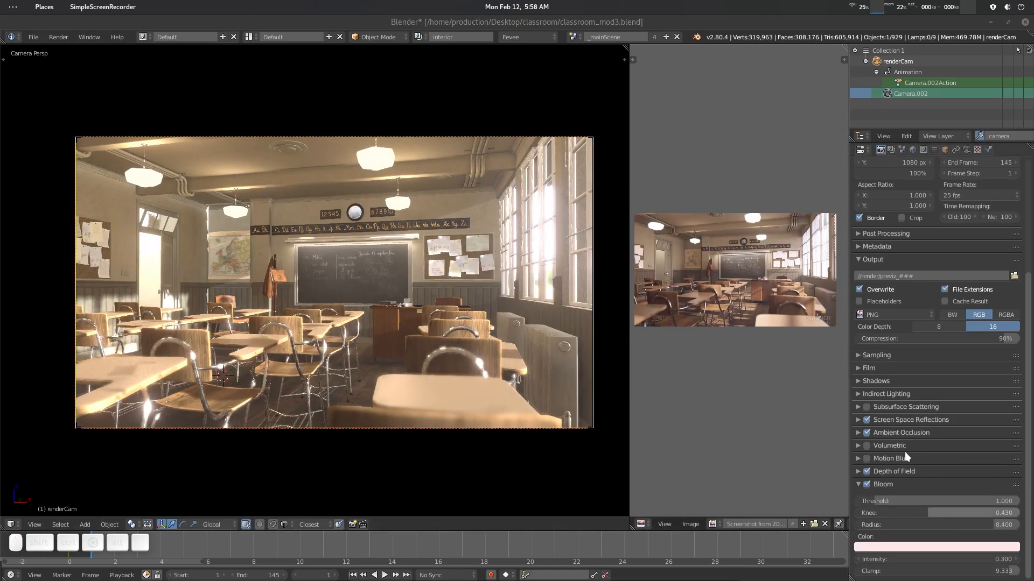
- Collapse the Output panel in the render properties
{"action": "left_click", "coordinate": [864, 256]}
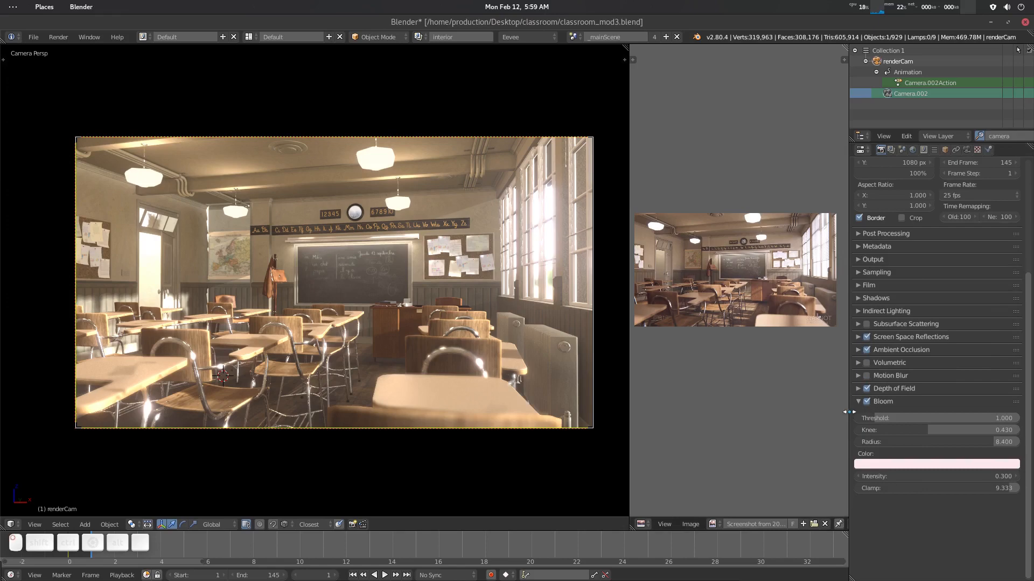
{"action": "left_click_drag", "start_coordinate": [849, 413], "coordinate": [761, 416]}
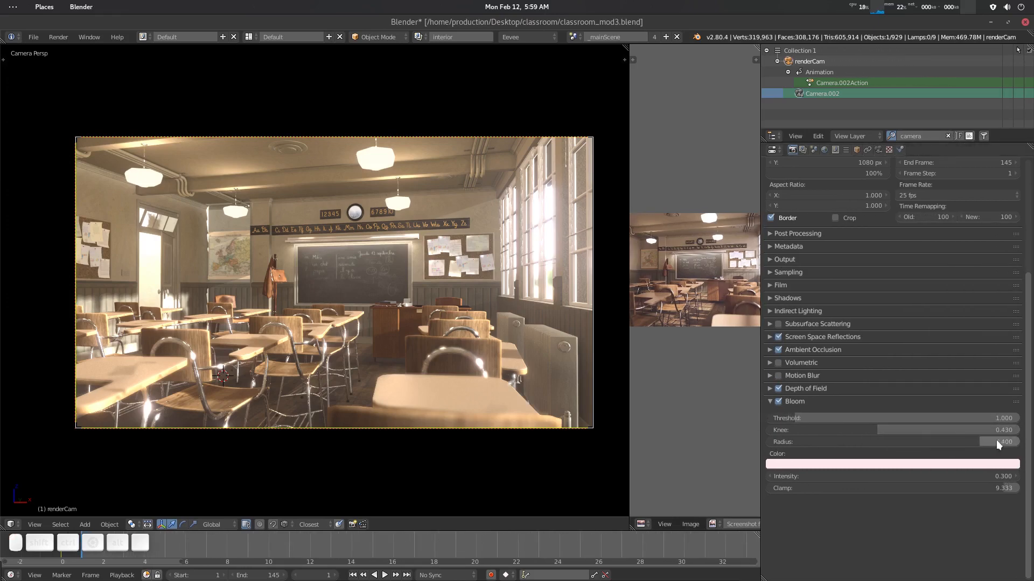
{"action": "left_click", "coordinate": [804, 465]}
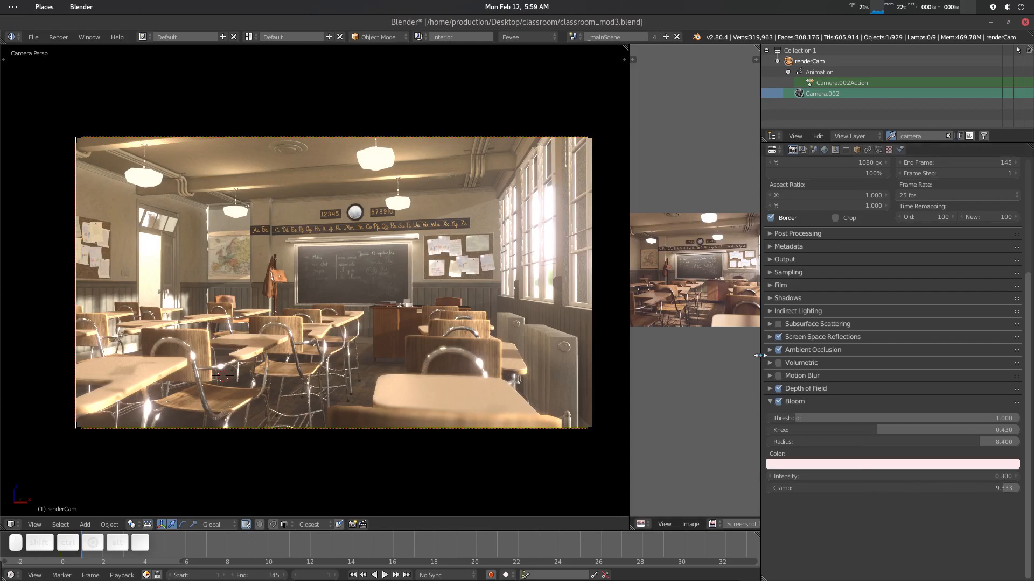
{"action": "left_click_drag", "start_coordinate": [761, 355], "coordinate": [836, 355]}
- Play back the camera animation in the viewport to review the lighting against the reference
{"action": "scroll", "coordinate": [385, 321], "scroll_direction": "down", "scroll_amount": 2}
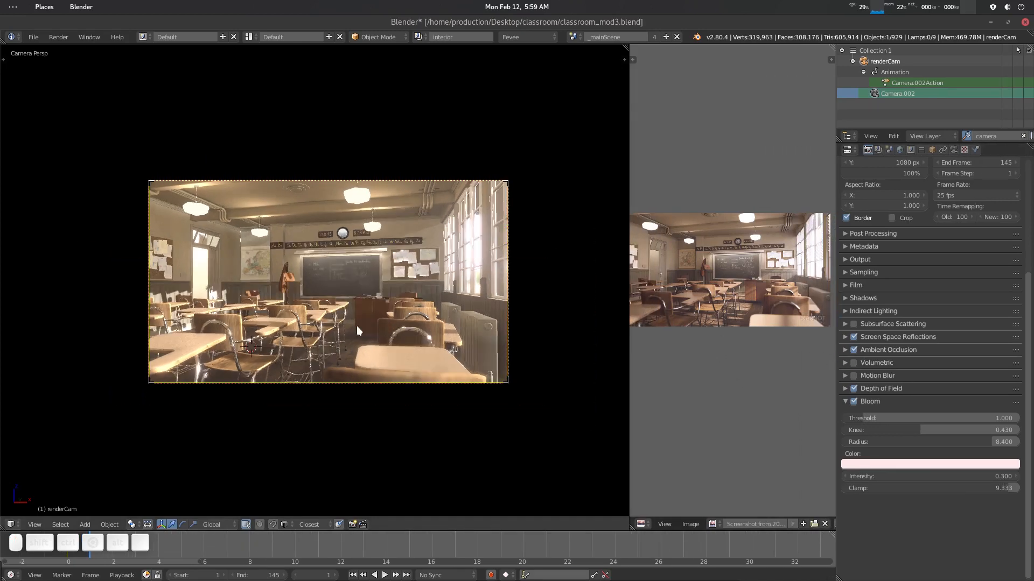
{"action": "scroll", "coordinate": [356, 325], "scroll_direction": "up", "scroll_amount": 1}
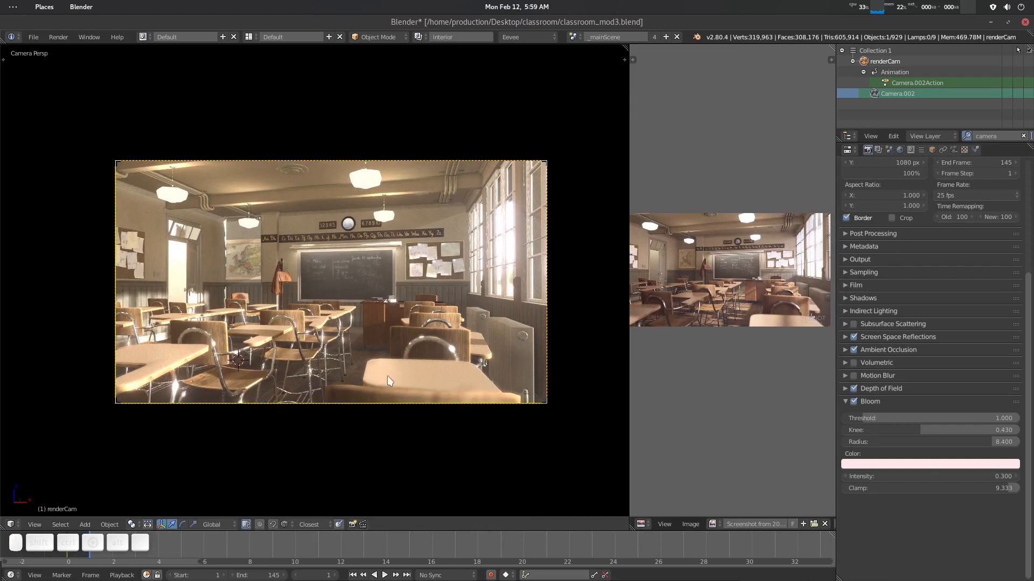
{"action": "key", "text": "alt+a"}
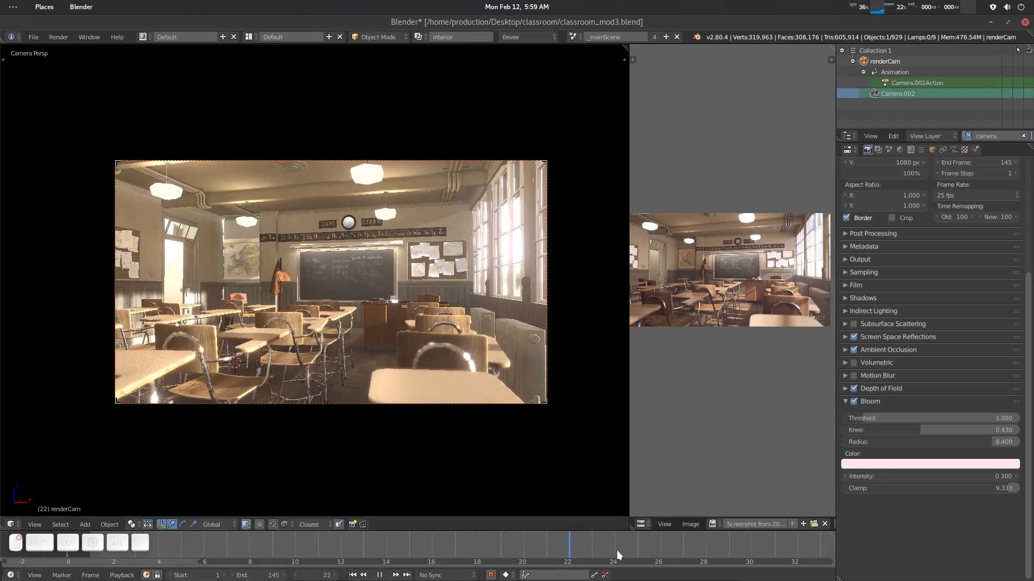
{"action": "key", "text": "alt+a"}
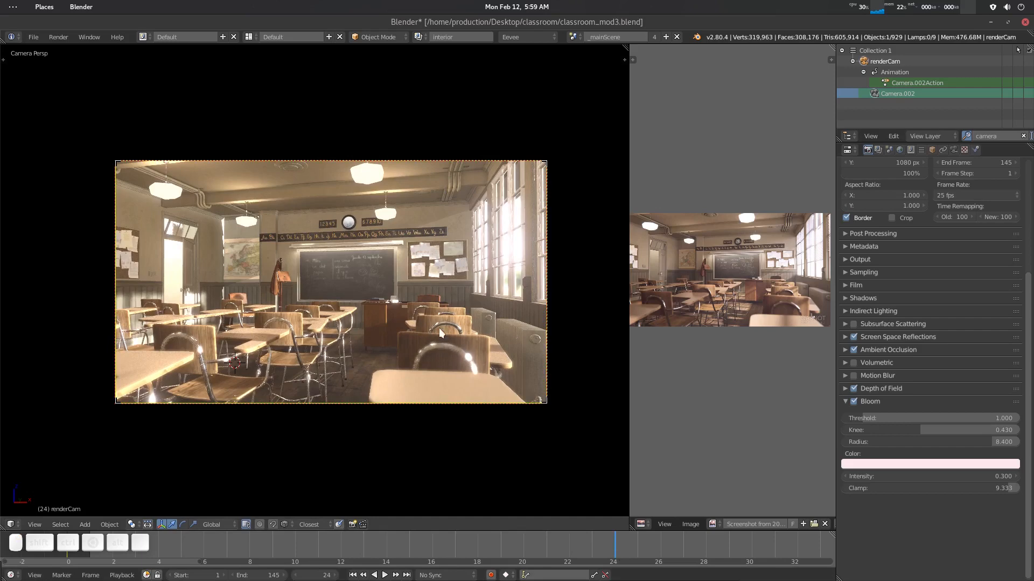
{"action": "left_click_drag", "start_coordinate": [458, 542], "coordinate": [208, 561]}
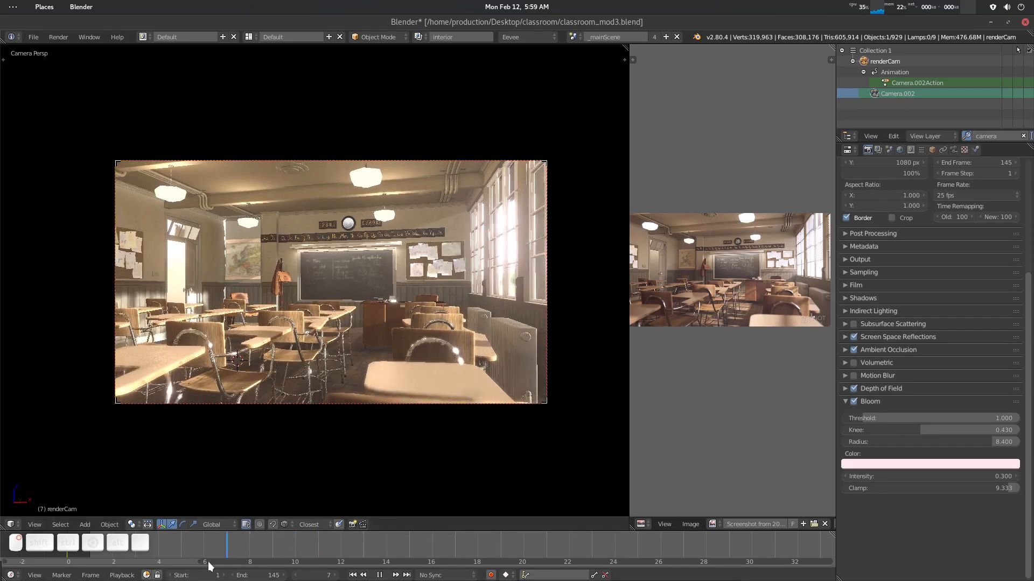
- Set the camera's depth of field F-stop to 1.8
{"action": "left_click", "coordinate": [844, 403]}
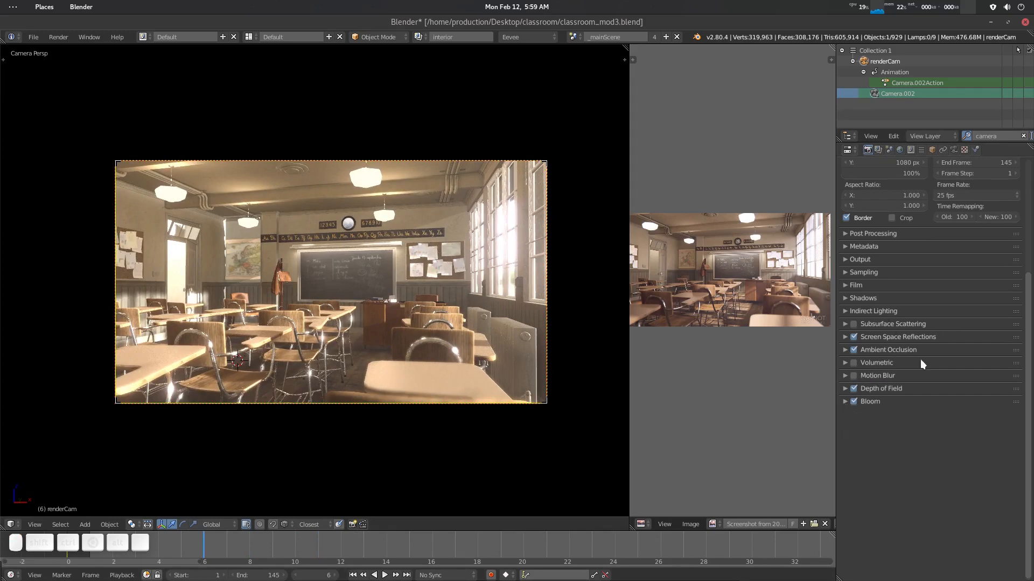
{"action": "scroll", "coordinate": [928, 374], "scroll_direction": "up", "scroll_amount": 6}
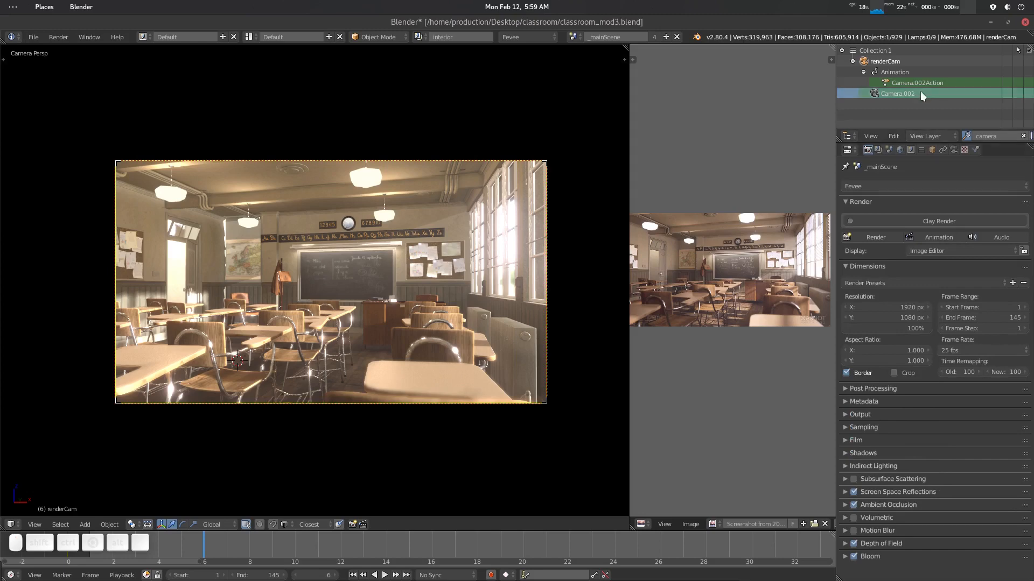
{"action": "left_click", "coordinate": [953, 149]}
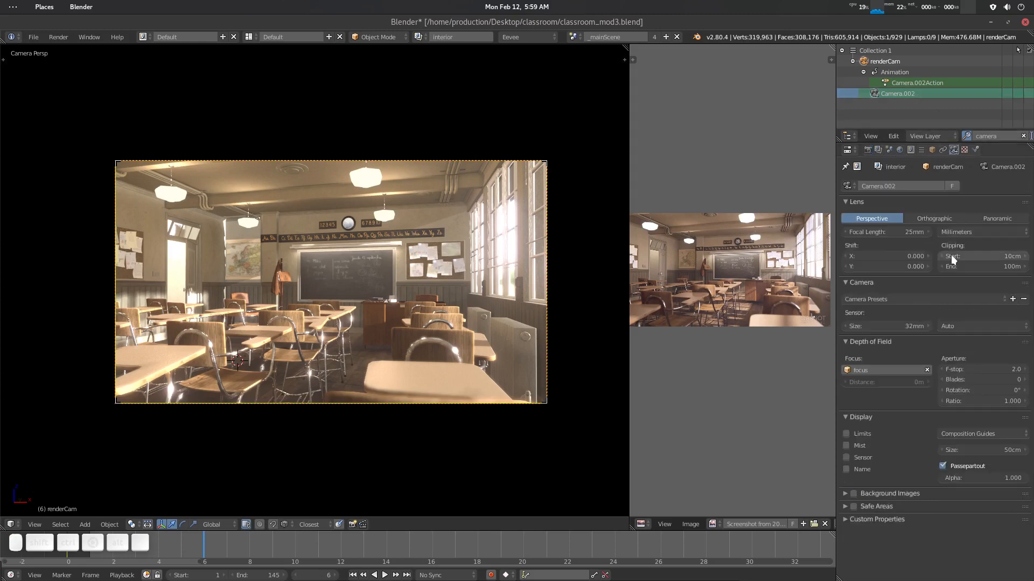
{"action": "left_click", "coordinate": [984, 371]}
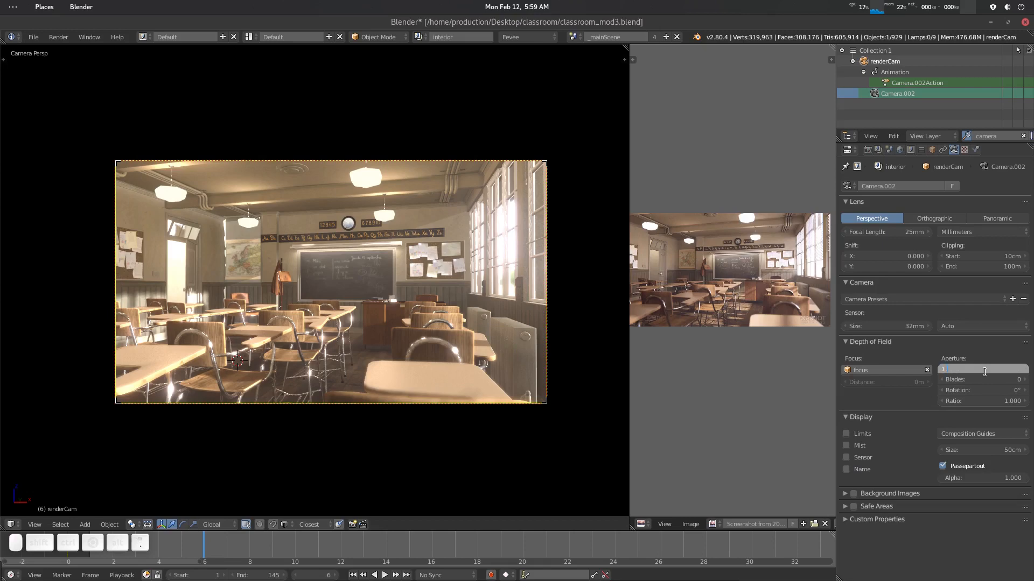
{"action": "type", "text": "1.8"}
{"action": "key", "text": "Return"}
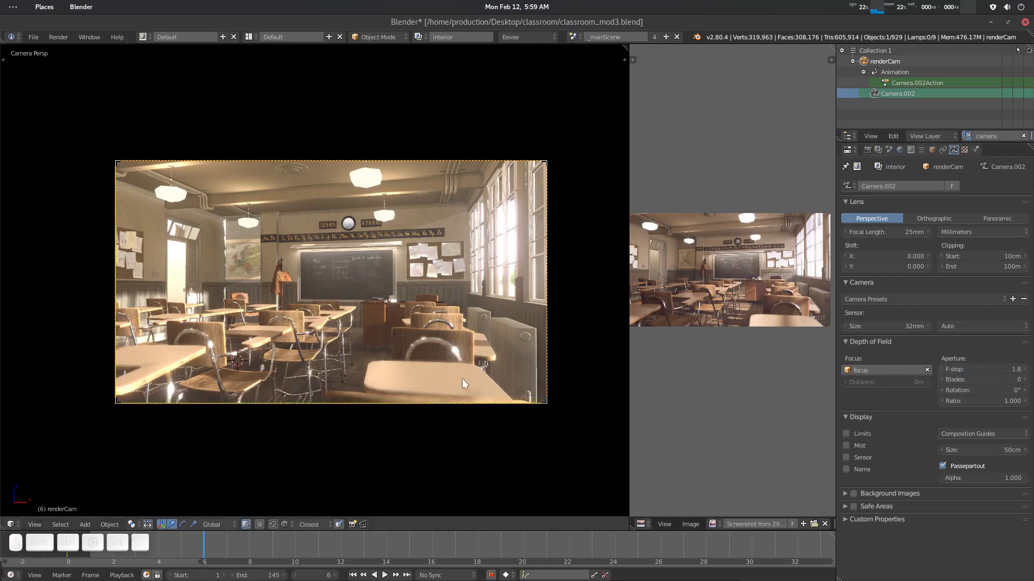
- Save the blend file over classroom_mod3.blend
{"action": "left_click", "coordinate": [868, 149]}
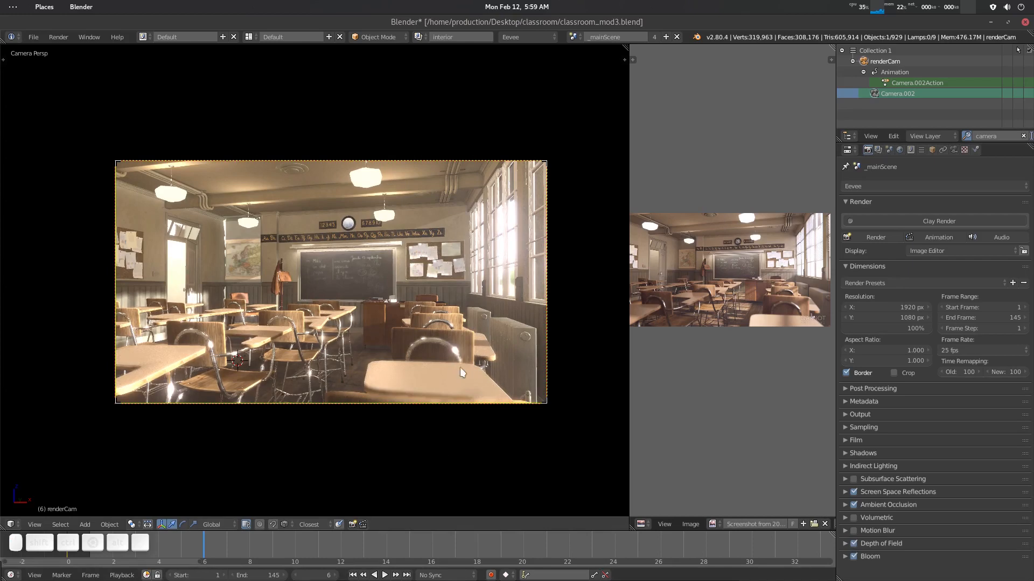
{"action": "left_click_drag", "start_coordinate": [250, 552], "coordinate": [275, 547]}
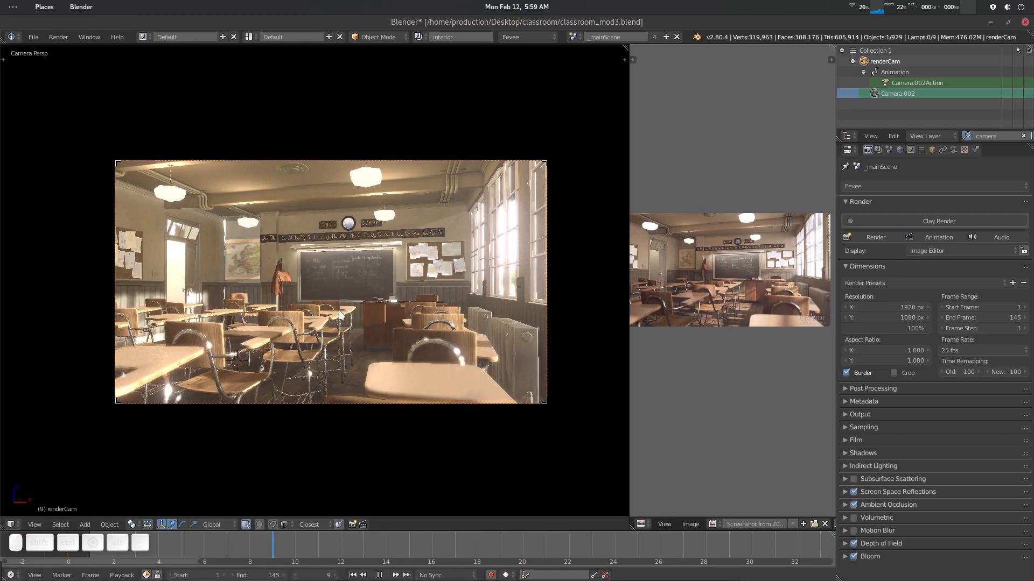
{"action": "key", "text": "ctrl+s"}
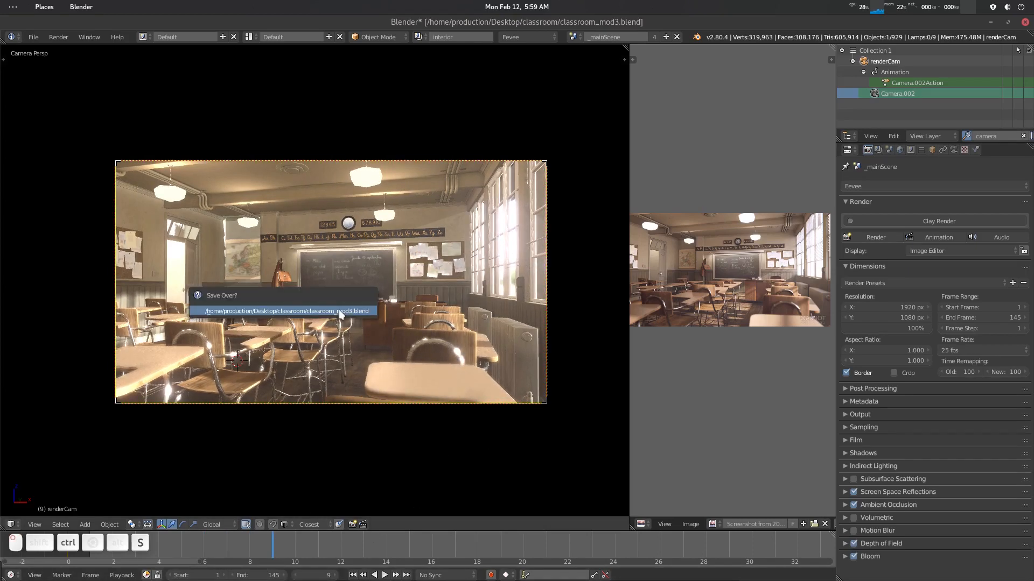
{"action": "left_click", "coordinate": [338, 309]}
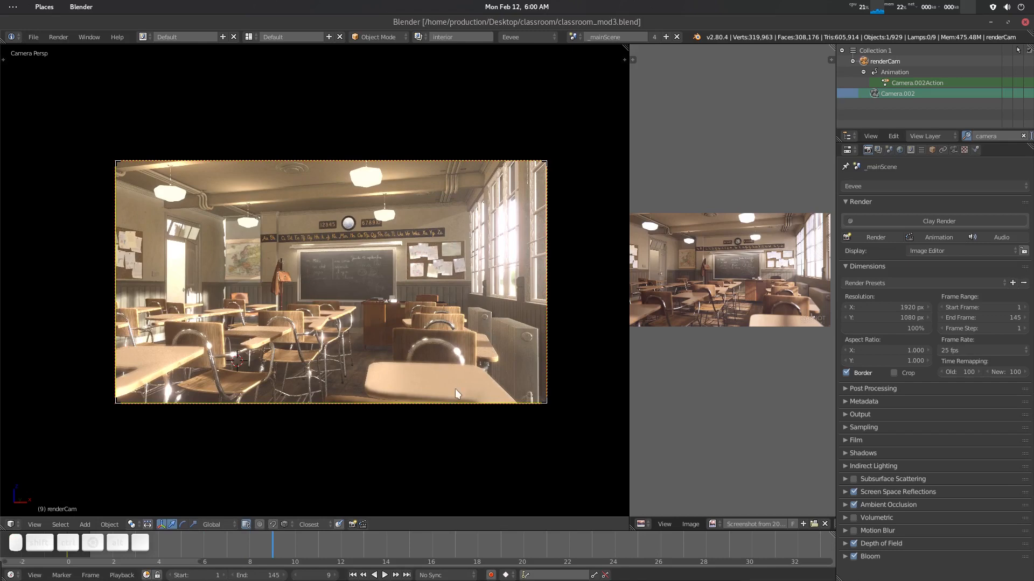
- Render an OpenGL still of the active viewport, close it, and start an OpenGL render of the animation
{"action": "left_click", "coordinate": [354, 525]}
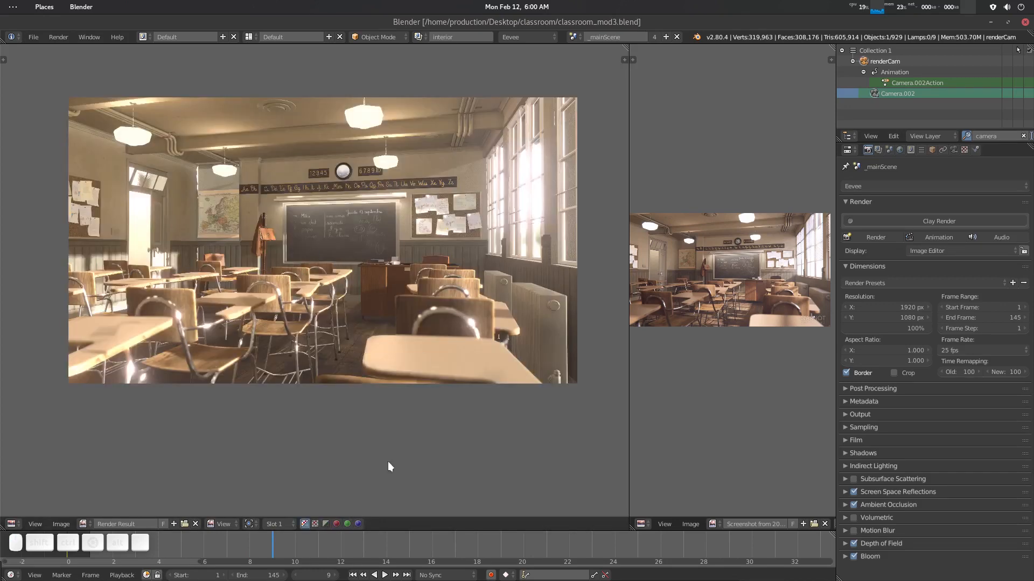
{"action": "key", "text": "Escape"}
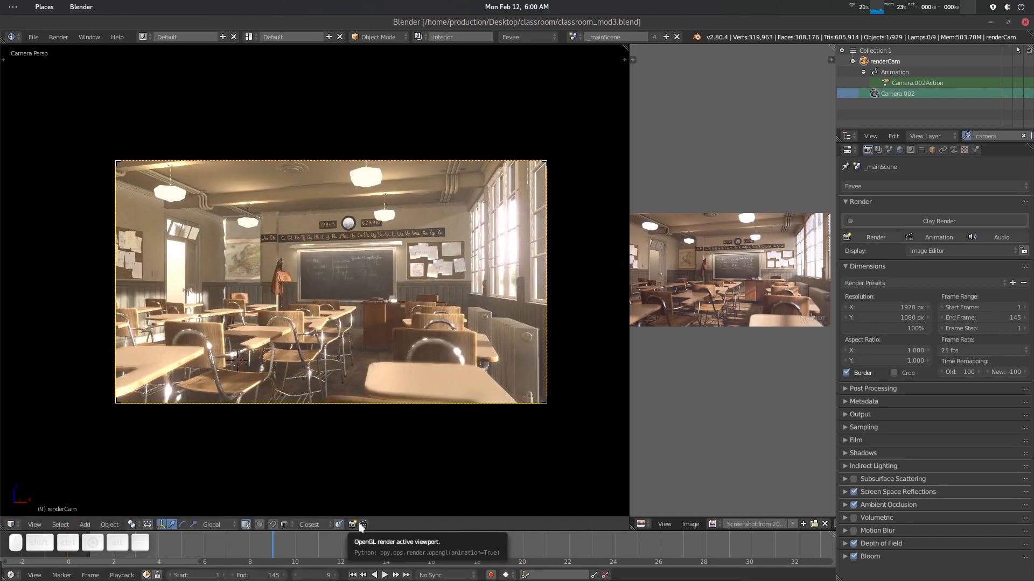
{"action": "left_click", "coordinate": [62, 37]}
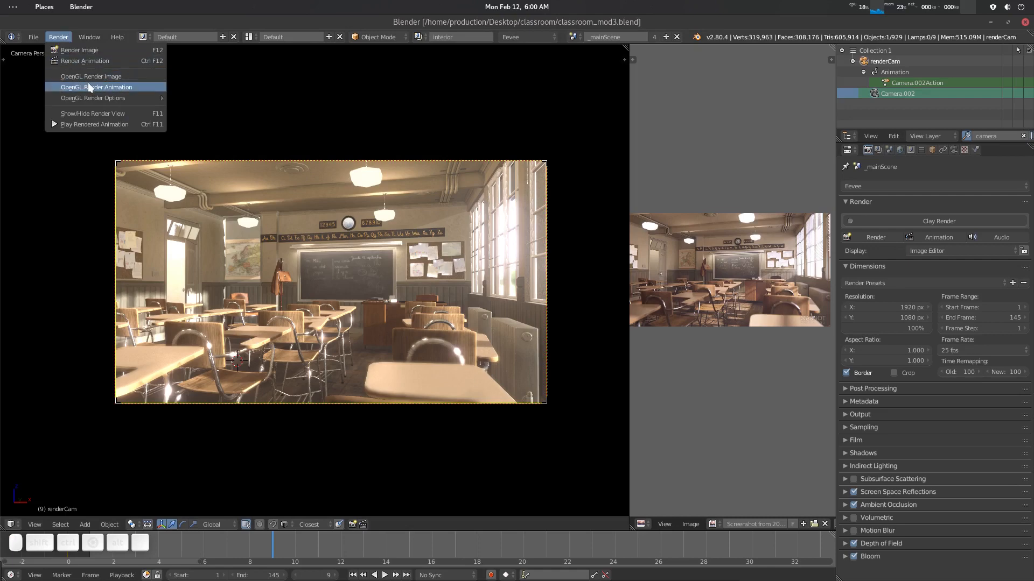
{"action": "left_click", "coordinate": [107, 80]}
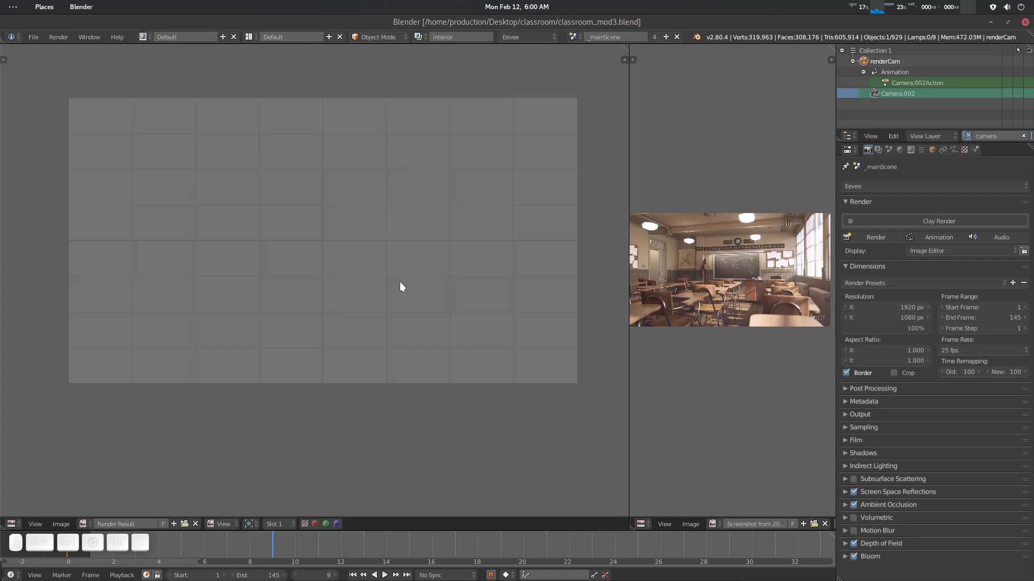